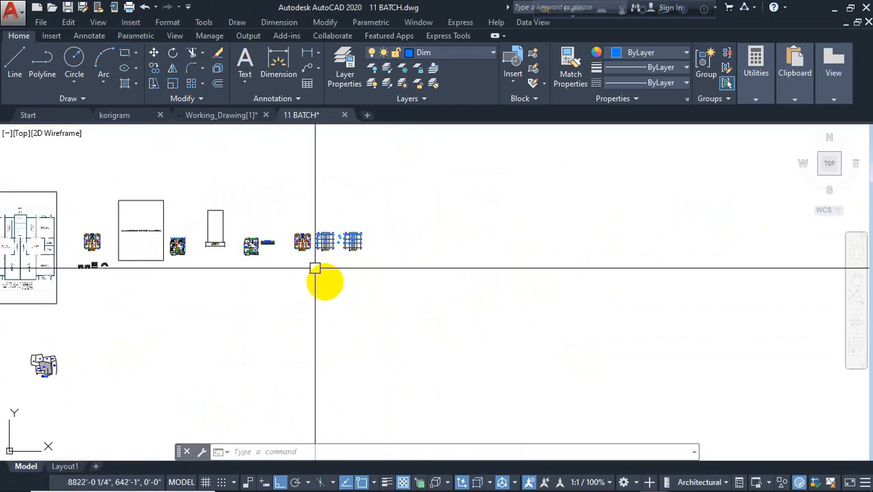
# Delete the large framed floor plan image and the small object inside its frame, located above the site drawings.
pyautogui.moveTo(315, 269); pyautogui.dragTo(423, 310, button='middle')
pyautogui.click(157, 226)
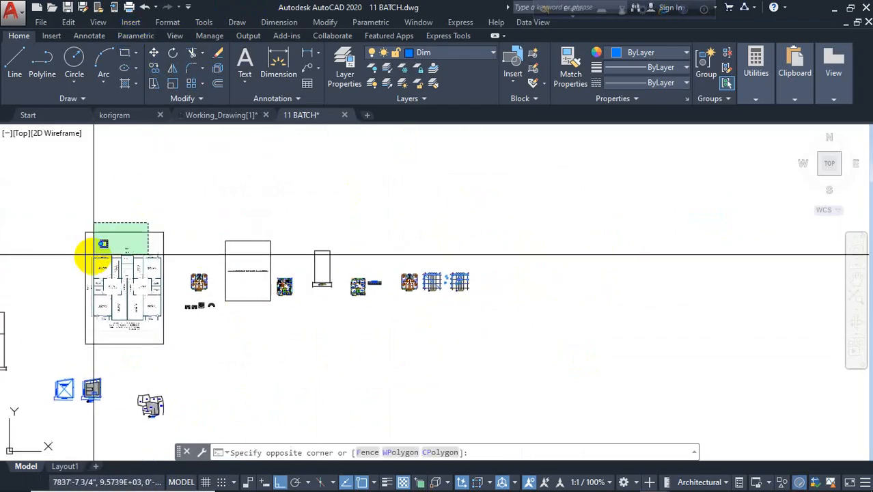
pyautogui.click(87, 254)
pyautogui.press('Delete')
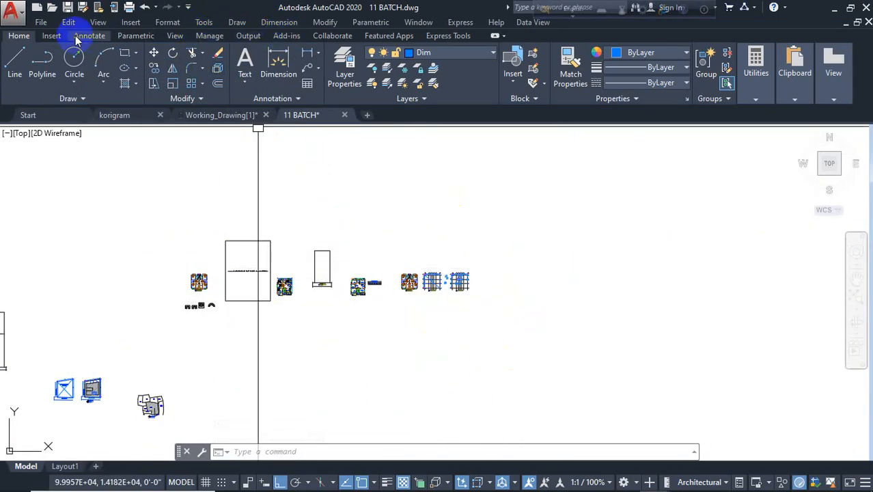
# Start attaching a raster image reference and browse to the 2d Plan folder on the piicture (E:) drive.
pyautogui.click(120, 28)
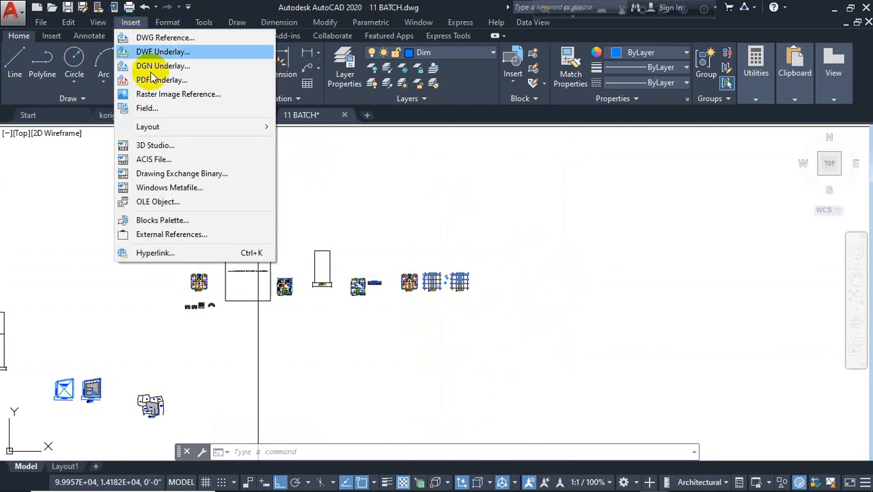
pyautogui.click(191, 94)
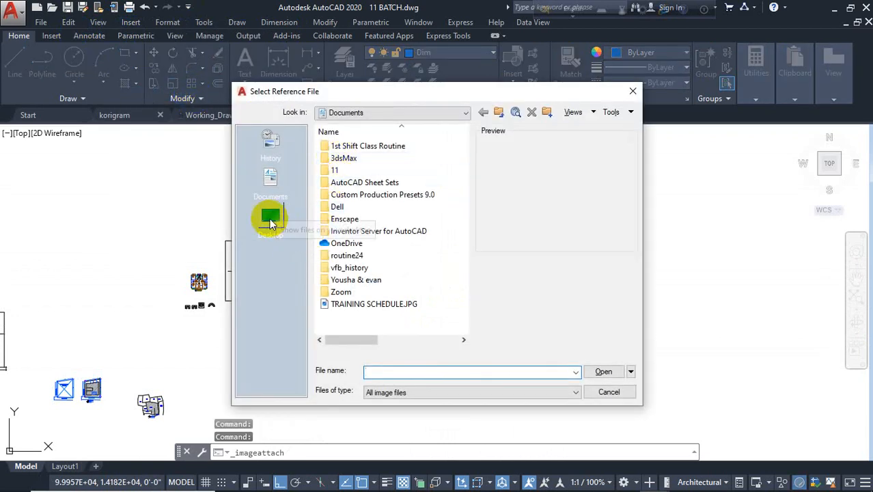
pyautogui.click(286, 226)
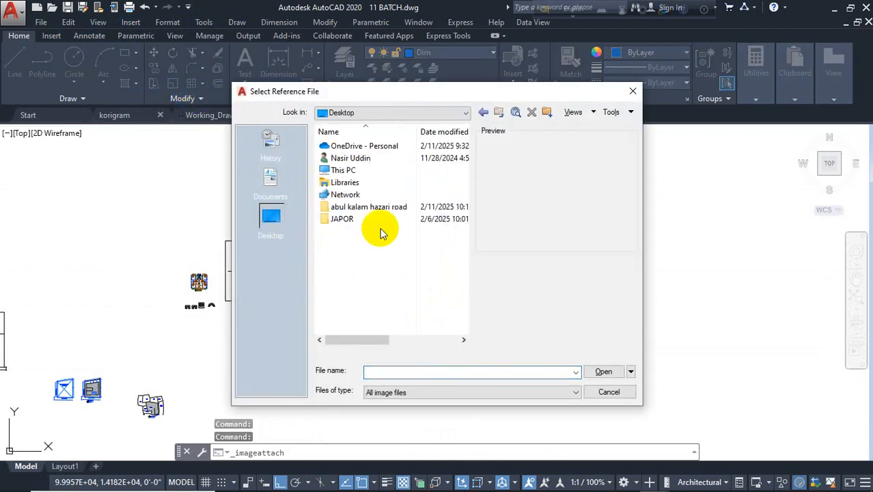
pyautogui.doubleClick(340, 171)
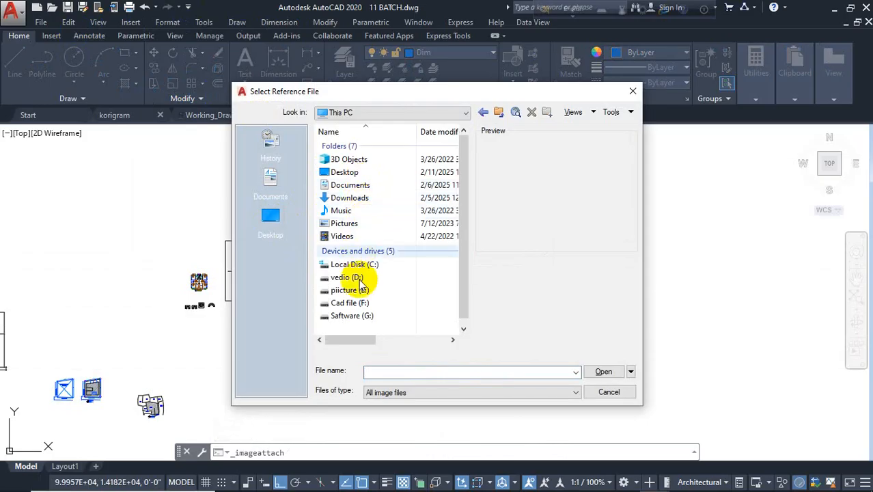
pyautogui.doubleClick(363, 292)
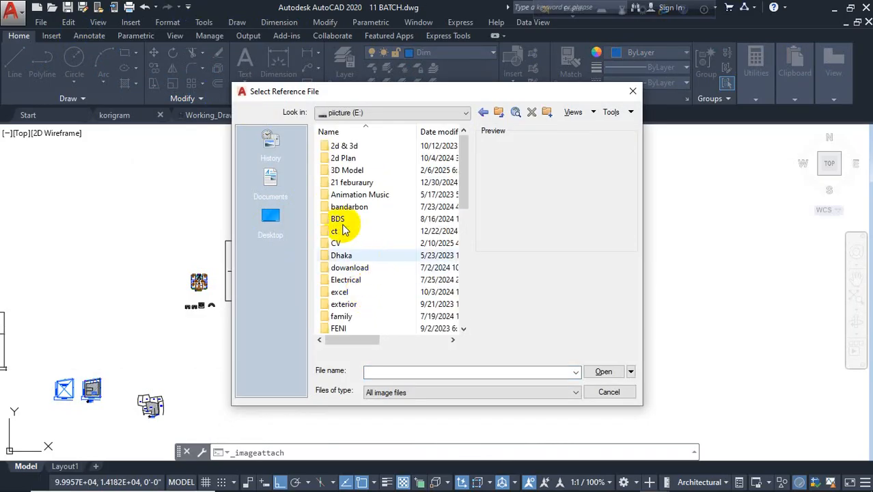
pyautogui.doubleClick(369, 162)
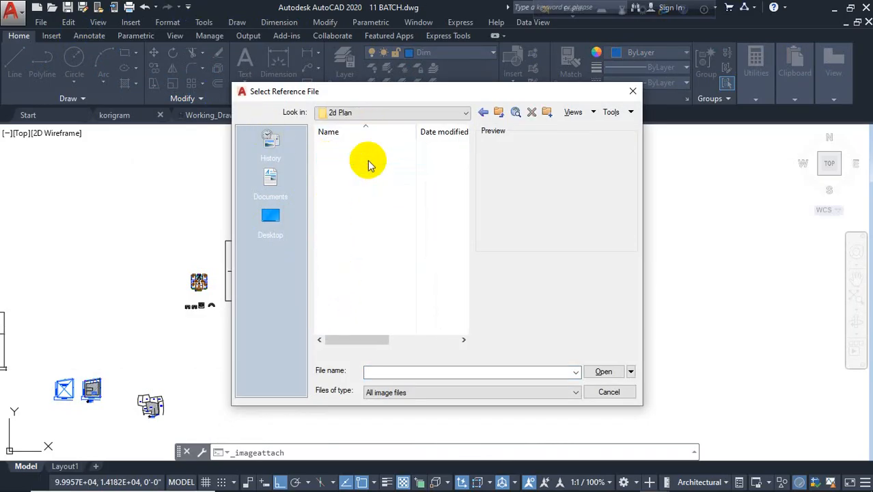
# Preview the floor plan images in the 2d Plan folder one by one to compare their layouts.
pyautogui.click(380, 163)
pyautogui.click(379, 199)
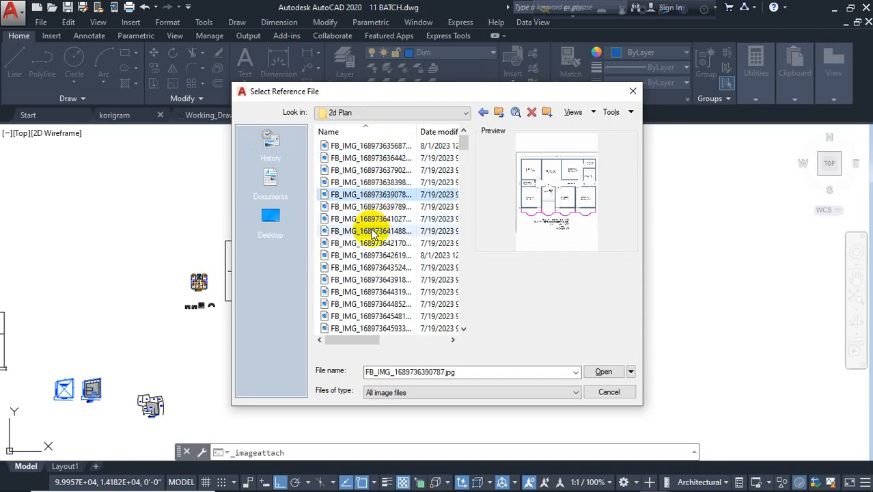
pyautogui.click(374, 231)
pyautogui.click(371, 257)
pyautogui.click(371, 207)
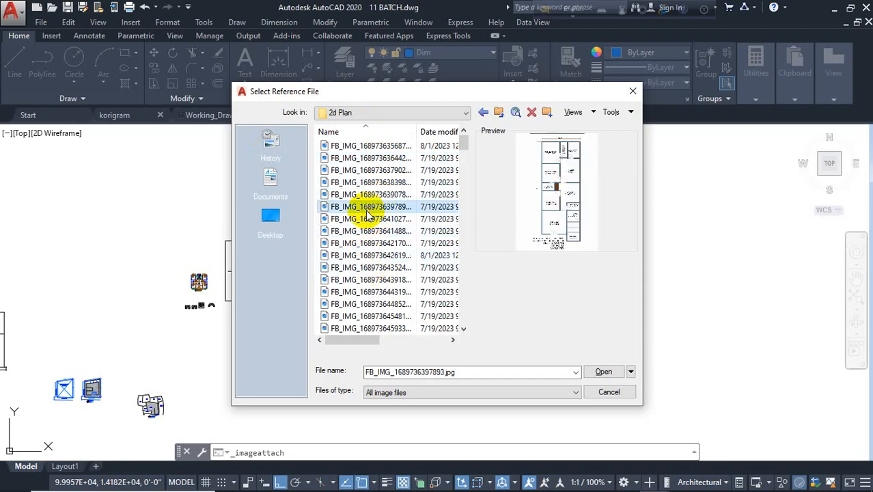
pyautogui.click(378, 257)
pyautogui.click(379, 292)
pyautogui.click(384, 305)
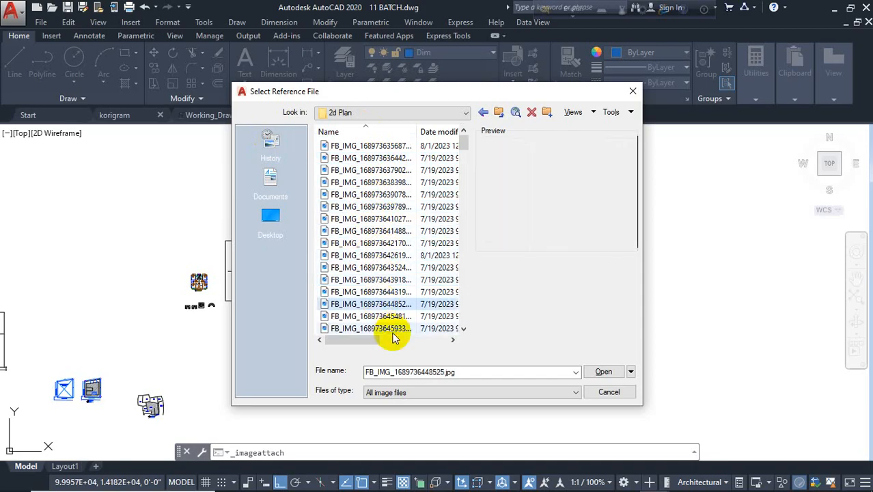
pyautogui.click(389, 328)
pyautogui.click(382, 280)
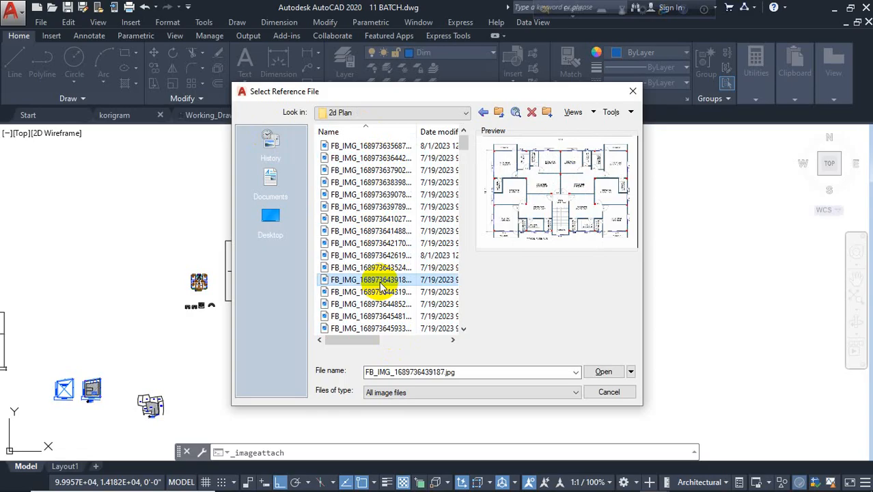
pyautogui.click(383, 267)
pyautogui.click(392, 303)
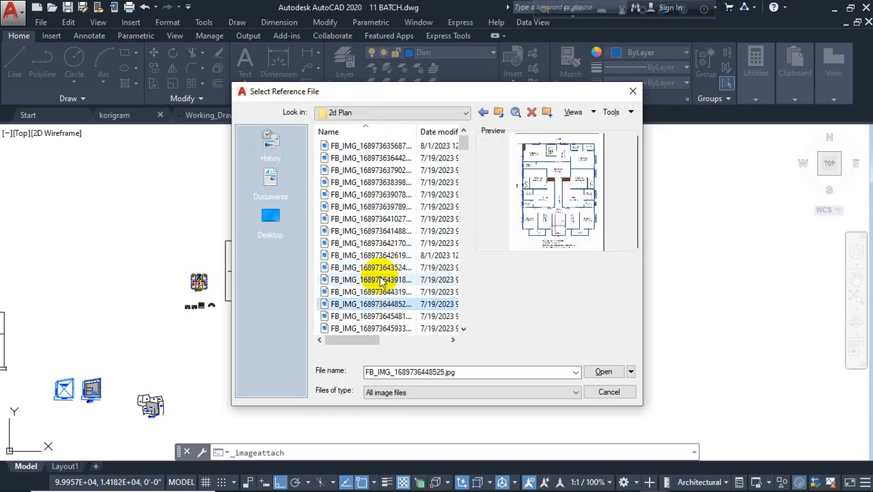
pyautogui.click(382, 268)
pyautogui.click(396, 305)
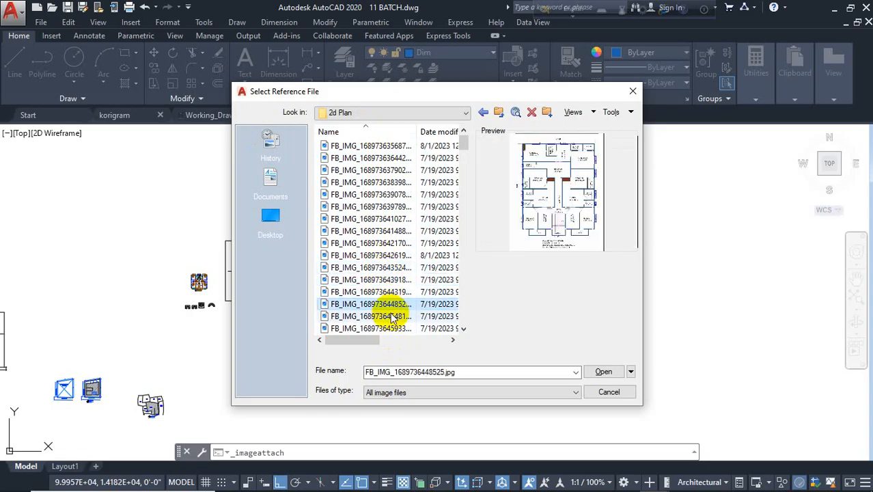
pyautogui.click(393, 316)
pyautogui.click(391, 279)
pyautogui.click(390, 267)
pyautogui.click(396, 255)
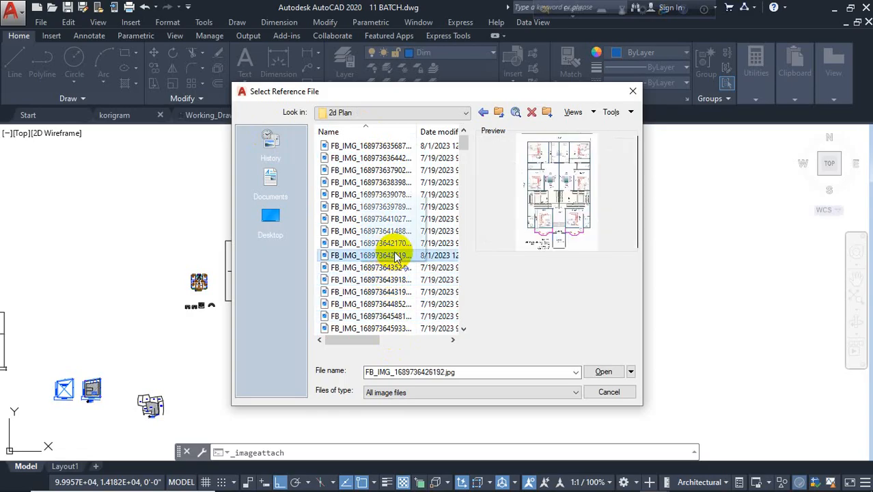
pyautogui.click(399, 243)
pyautogui.click(400, 232)
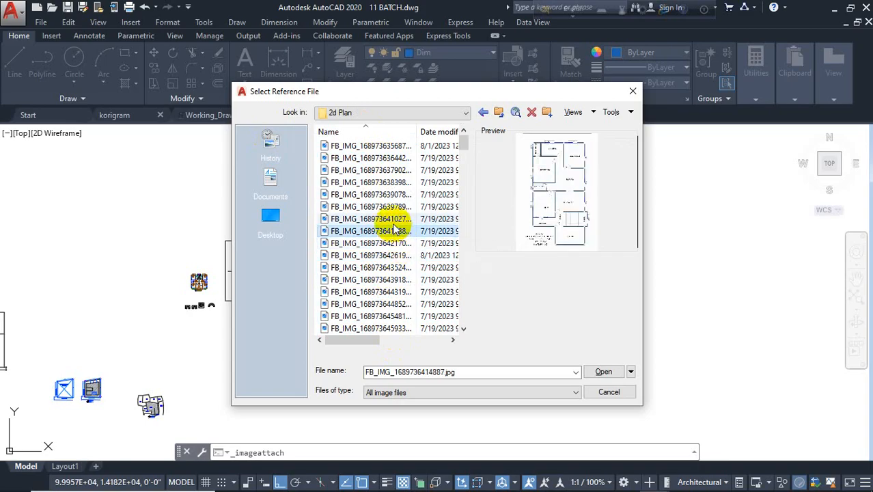
pyautogui.click(395, 219)
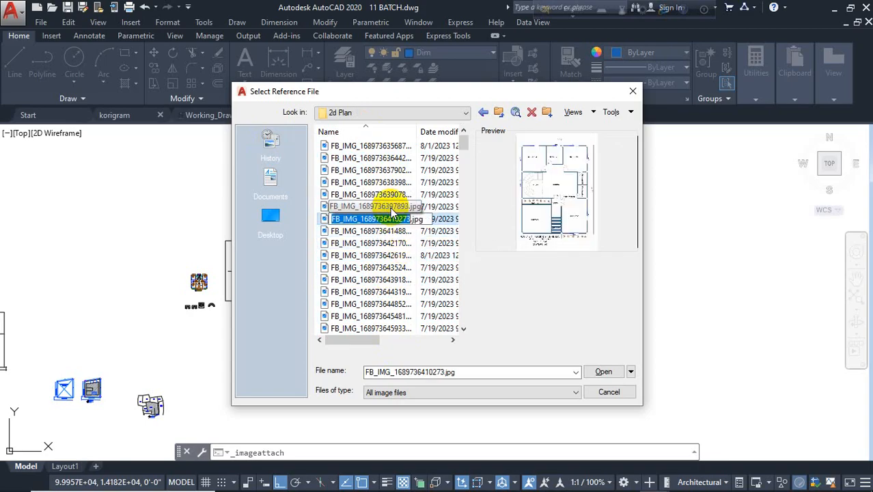
pyautogui.click(398, 232)
pyautogui.click(400, 244)
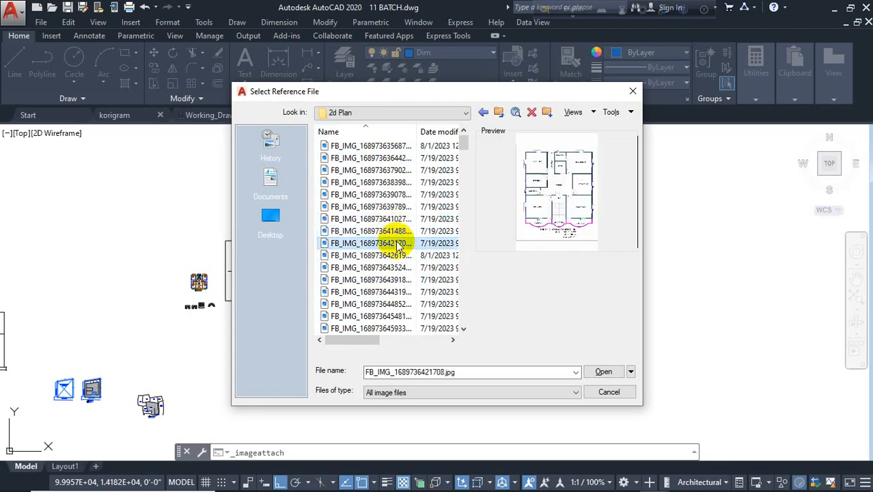
pyautogui.click(398, 255)
pyautogui.click(399, 267)
pyautogui.click(402, 279)
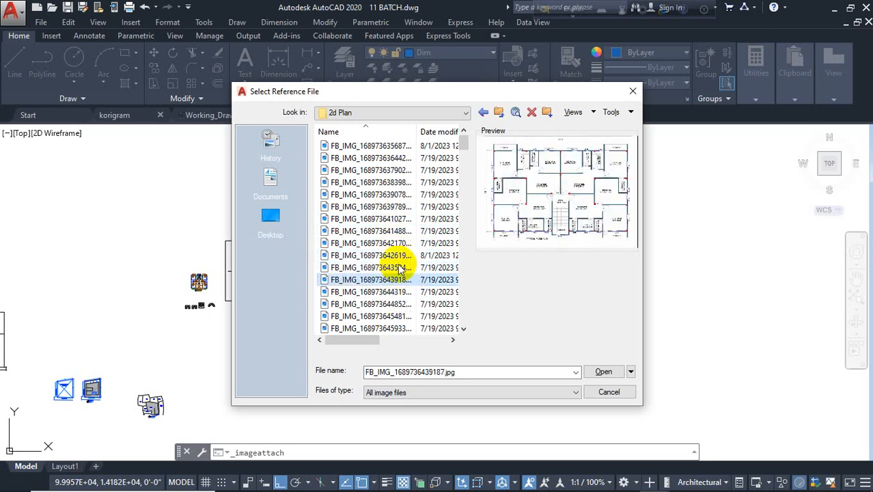
pyautogui.click(408, 293)
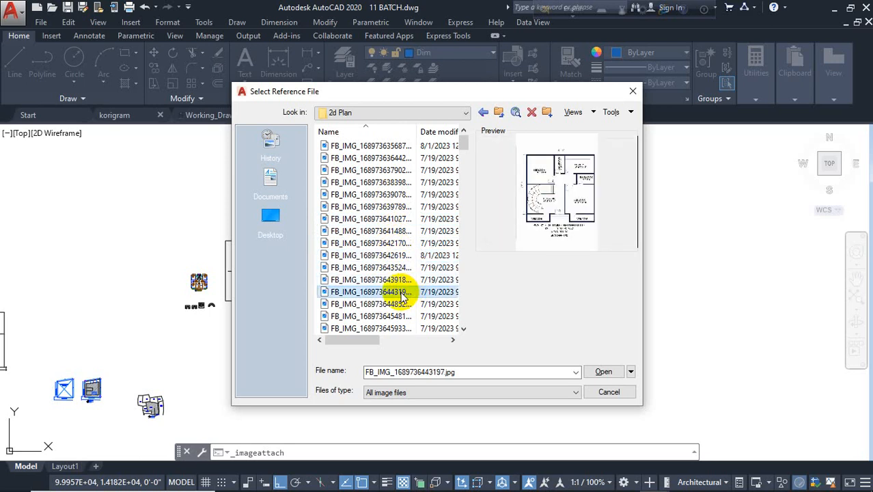
pyautogui.click(404, 305)
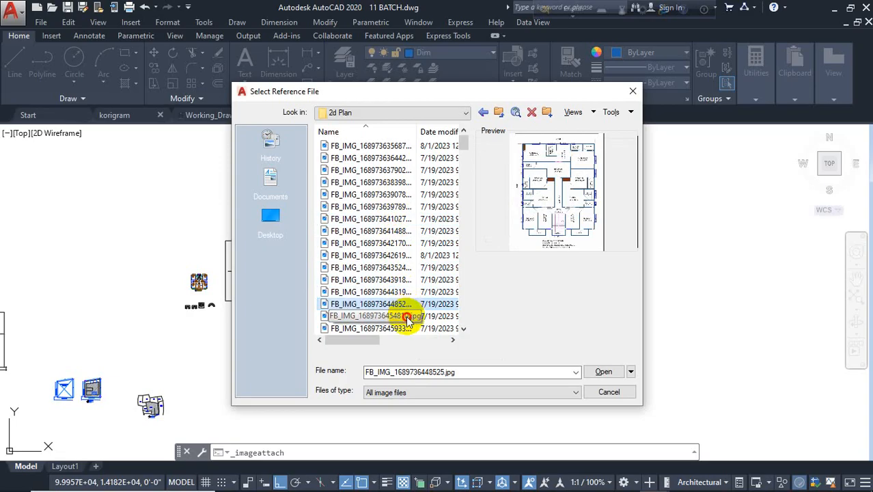
pyautogui.click(406, 316)
# Attach FB_IMG_1689736459336.jpg with full path and rotation 0, placing and scaling it on screen in the empty space beside the footing layout plan.
pyautogui.click(402, 330)
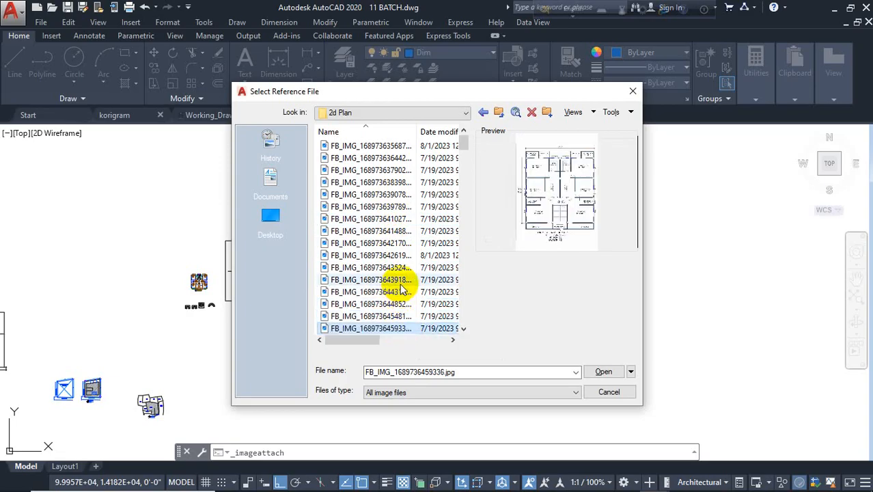
pyautogui.click(605, 373)
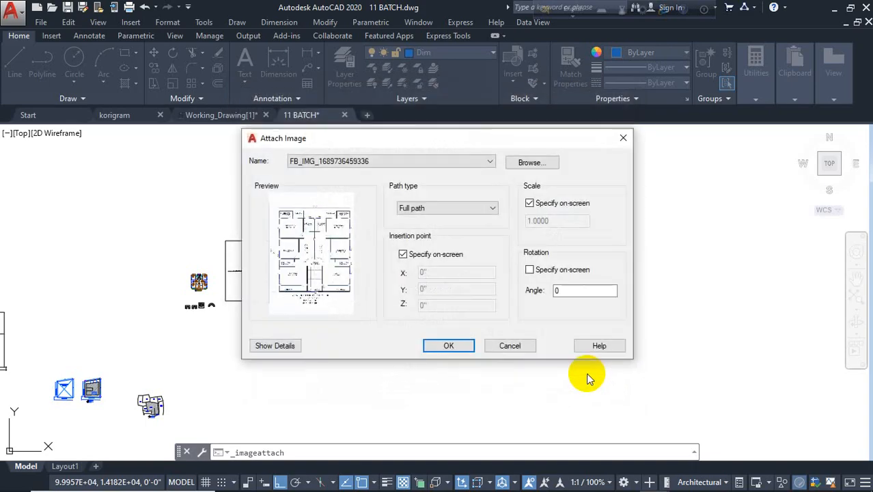
pyautogui.click(470, 347)
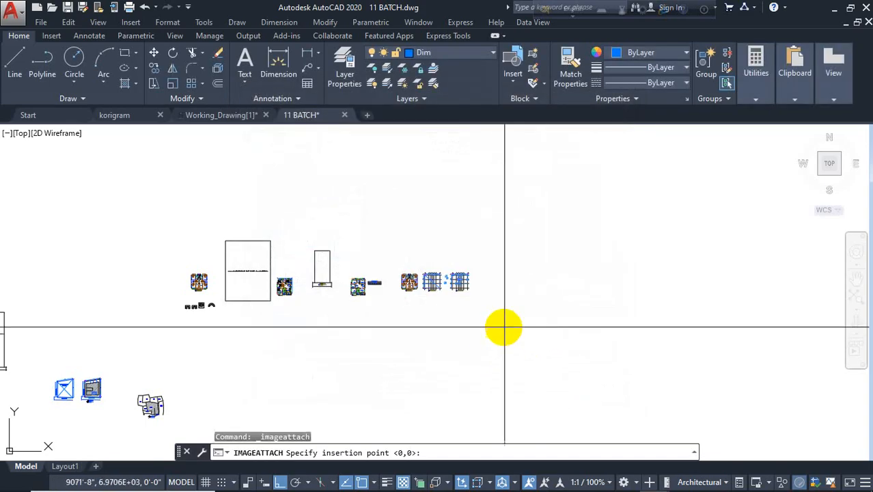
pyautogui.scroll(4, 483, 306)
pyautogui.scroll(4, 483, 276)
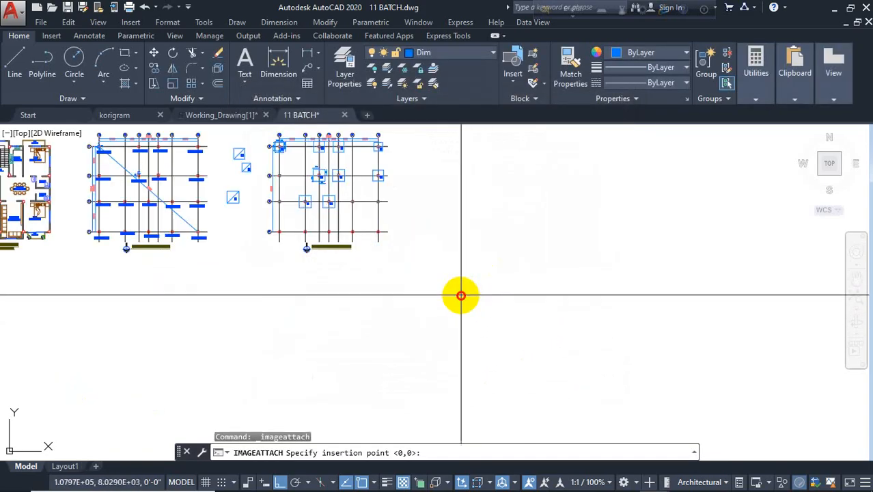
pyautogui.click(461, 295)
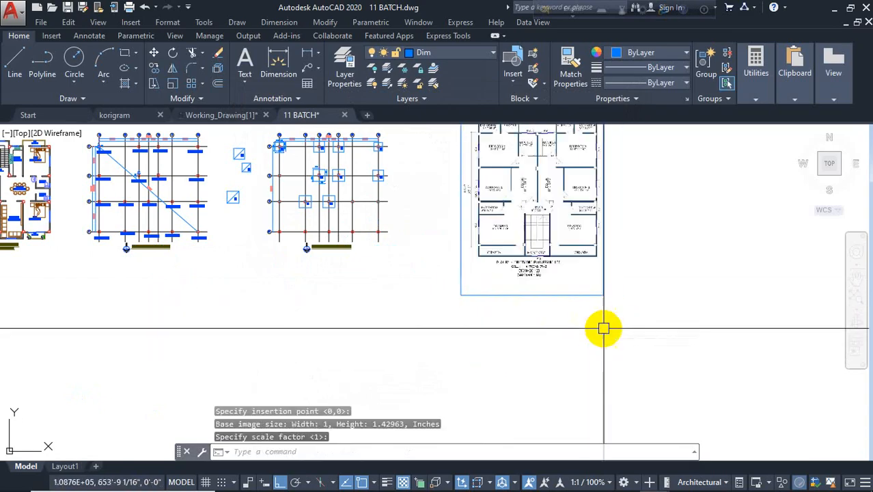
# Examine the attached floor plan's room labels, overall dimensions, staircase, verandas and main entry.
pyautogui.scroll(4, 561, 214)
pyautogui.moveTo(562, 214); pyautogui.dragTo(461, 276, button='middle')
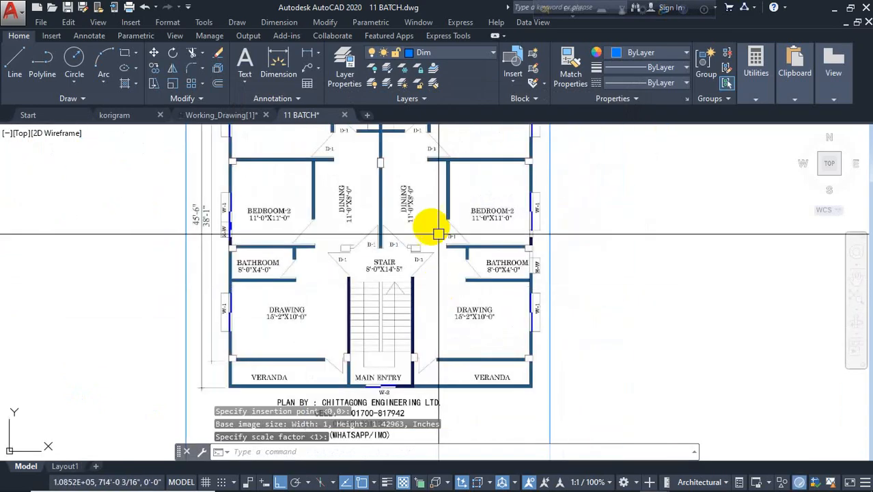
pyautogui.scroll(-3, 437, 266)
pyautogui.scroll(3, 370, 184)
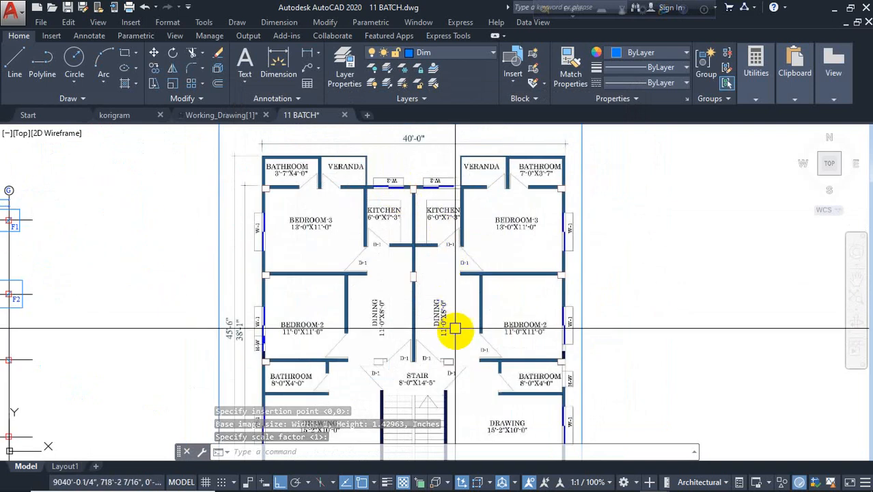
pyautogui.scroll(-2, 419, 214)
pyautogui.scroll(4, 458, 332)
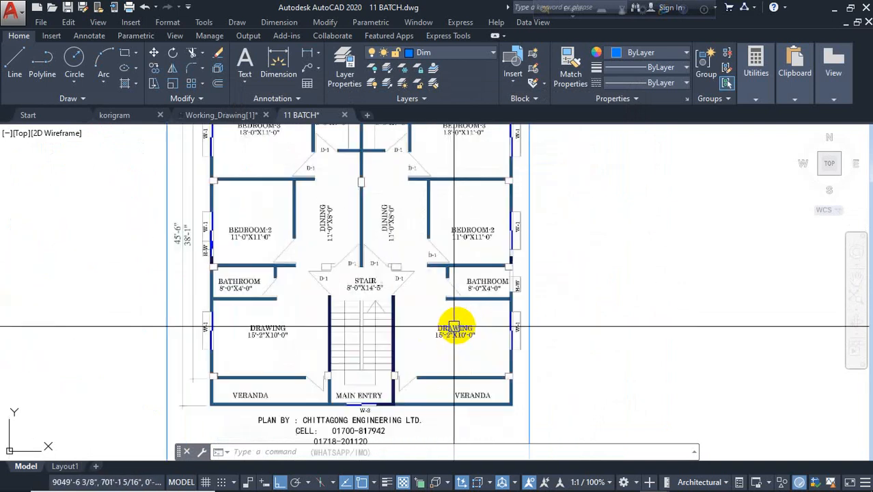
pyautogui.scroll(-4, 327, 302)
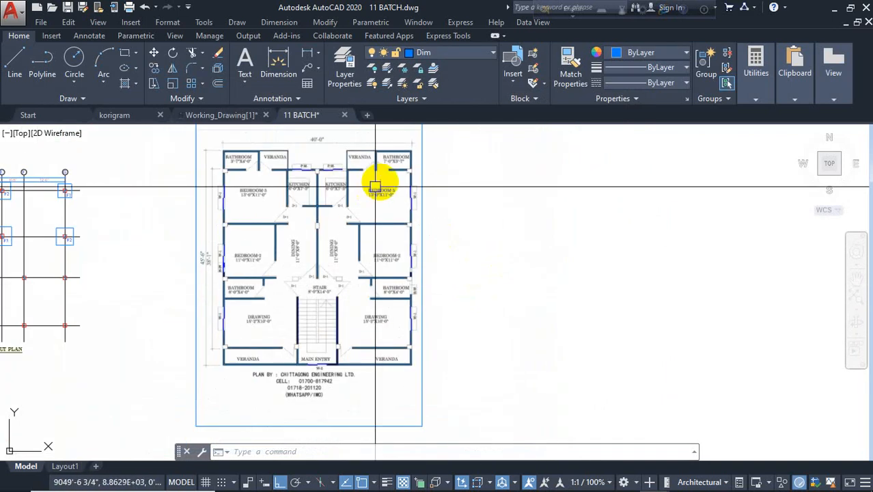
pyautogui.scroll(4, 397, 202)
pyautogui.scroll(-4, 324, 277)
pyautogui.scroll(3, 280, 373)
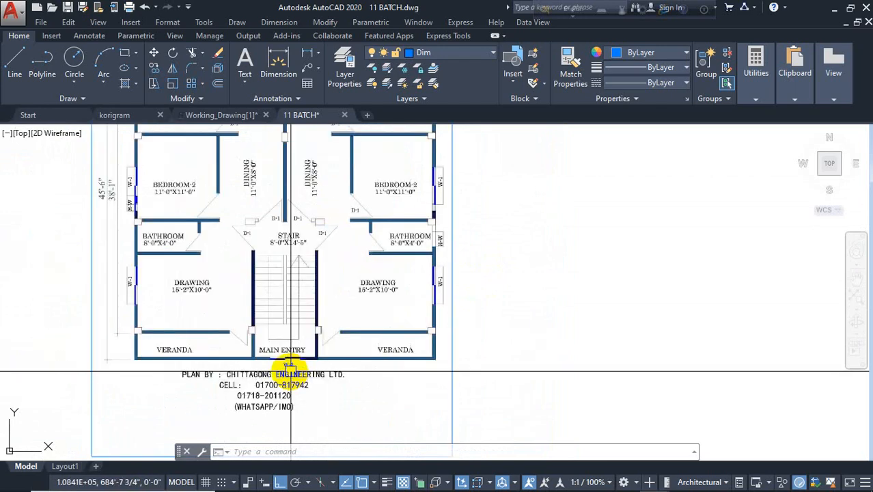
pyautogui.scroll(1, 345, 345)
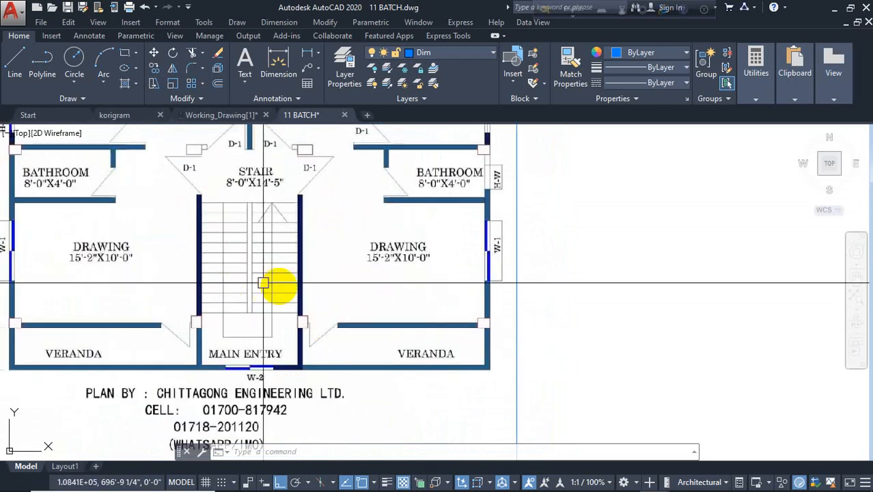
pyautogui.press('Escape')
pyautogui.press('Escape')
pyautogui.scroll(-3, 303, 268)
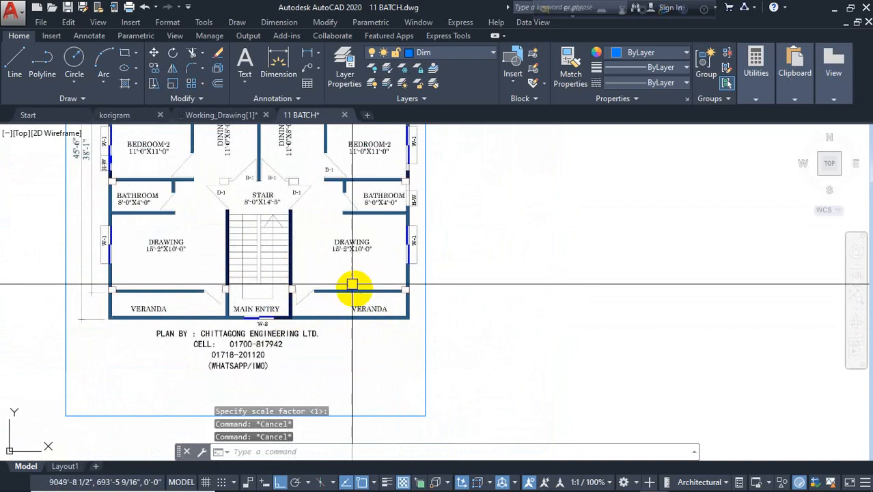
pyautogui.scroll(2, 344, 234)
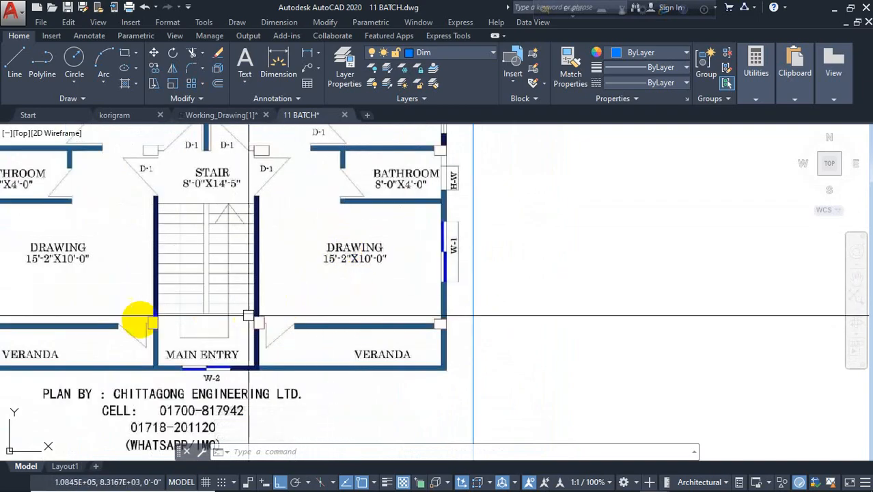
# Make the WAll layer current.
pyautogui.click(443, 59)
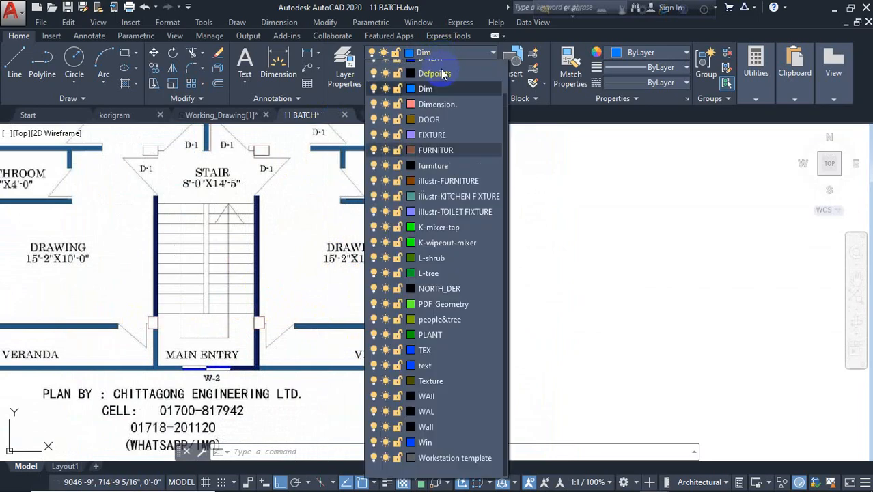
pyautogui.click(442, 399)
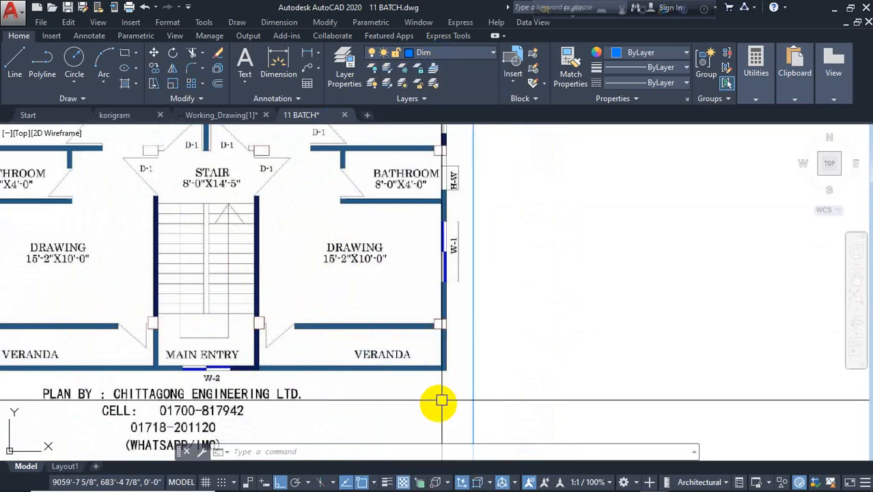
pyautogui.click(461, 56)
pyautogui.click(476, 406)
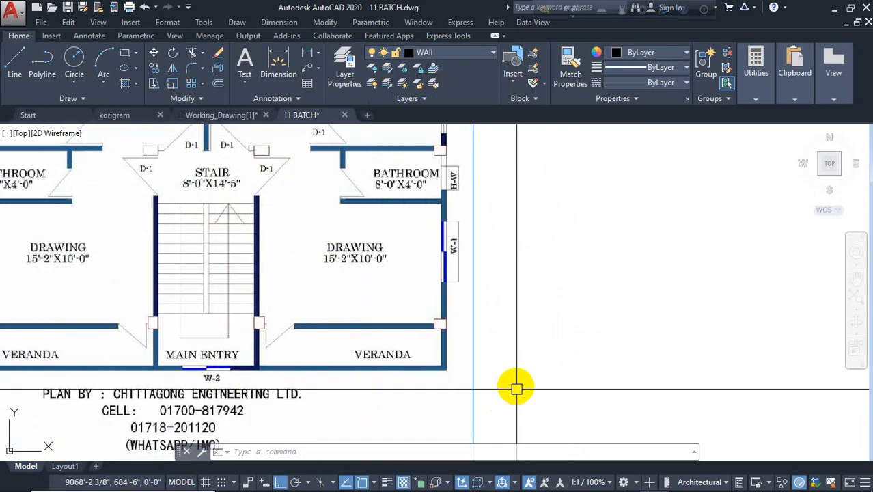
# Draw the drawing room outline with the Line command in the empty space beside the floor plan image, 15'2" wide and 10' high.
pyautogui.press('Return')
pyautogui.click(523, 345)
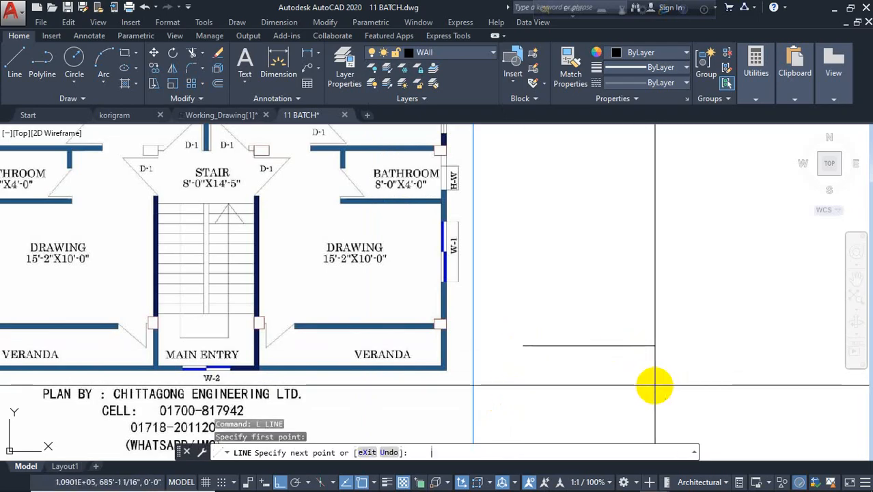
pyautogui.write("15'2")
pyautogui.press('Return')
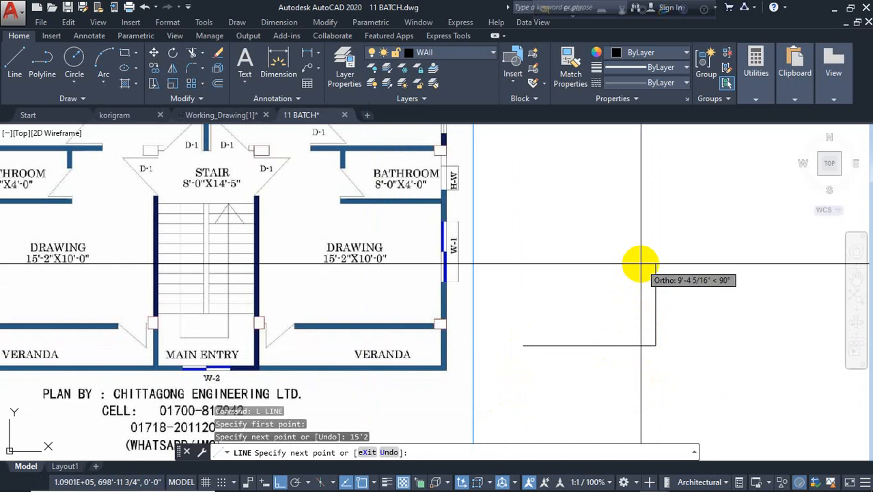
pyautogui.write("10'")
pyautogui.press('Return')
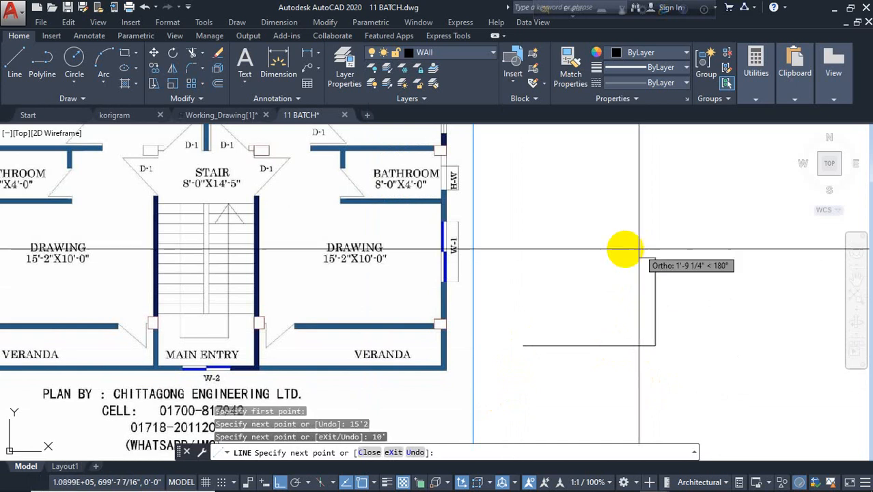
pyautogui.click(526, 321)
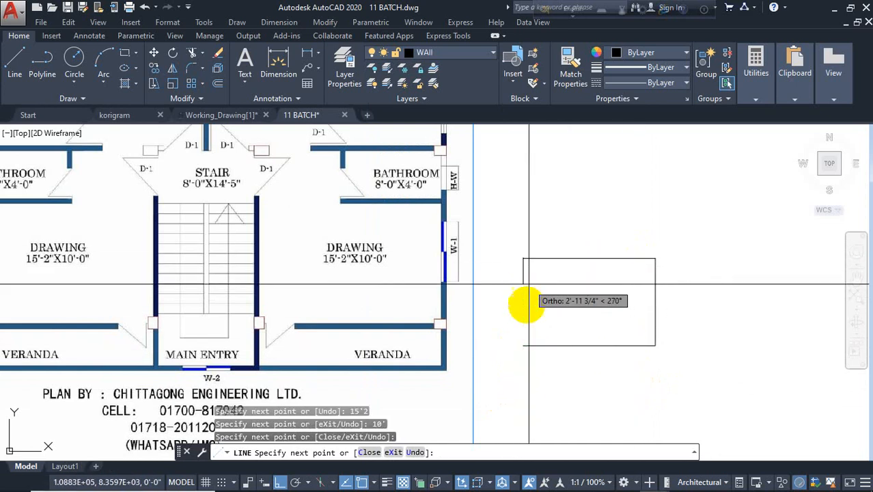
pyautogui.click(522, 343)
pyautogui.press('Escape')
# Offset all four sides of the drawing room outline outward by 5 inches to form the walls.
pyautogui.write('o')
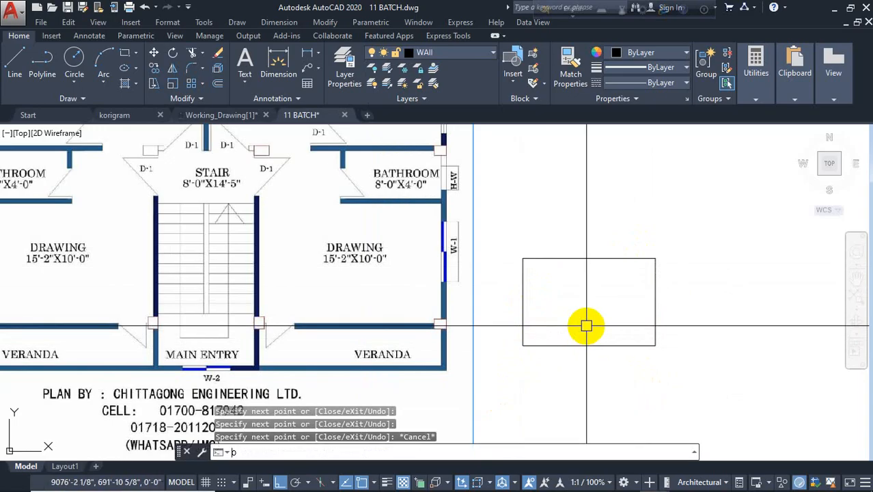
pyautogui.press('Return')
pyautogui.write('5')
pyautogui.press('Return')
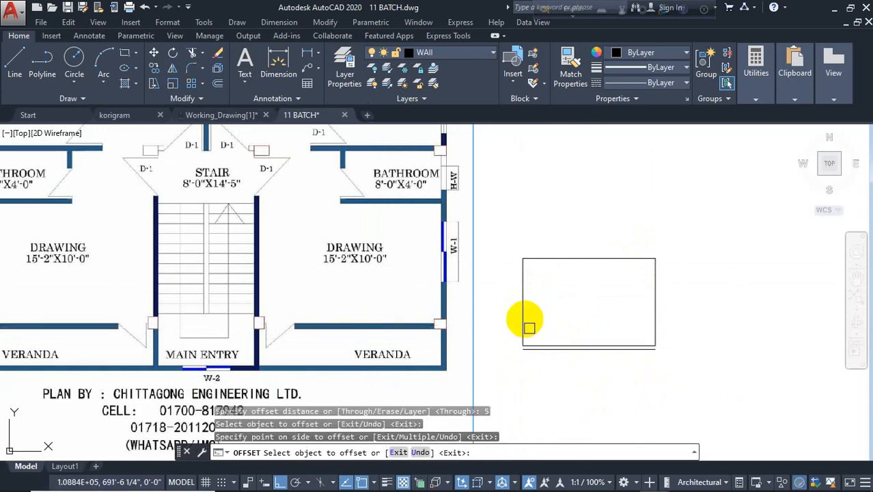
pyautogui.click(524, 318)
pyautogui.click(497, 318)
pyautogui.click(550, 259)
pyautogui.click(640, 222)
pyautogui.click(656, 297)
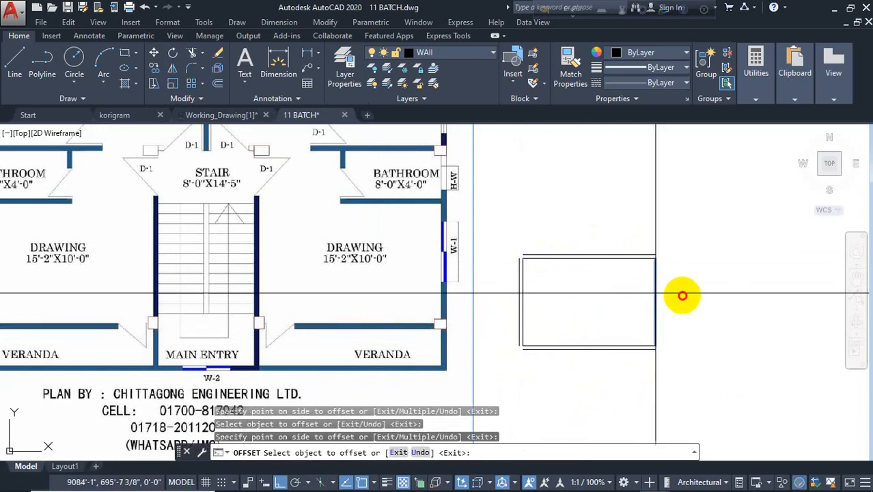
pyautogui.click(702, 302)
pyautogui.press('Escape')
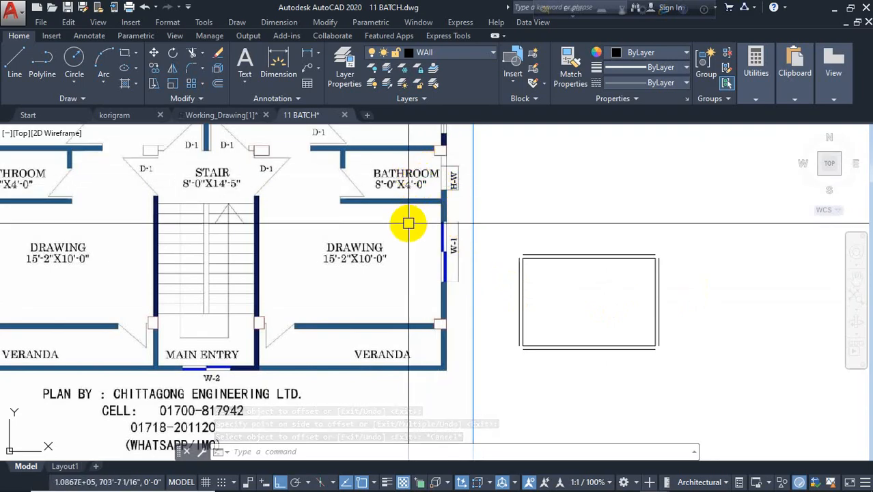
pyautogui.press('Escape')
pyautogui.press('Escape')
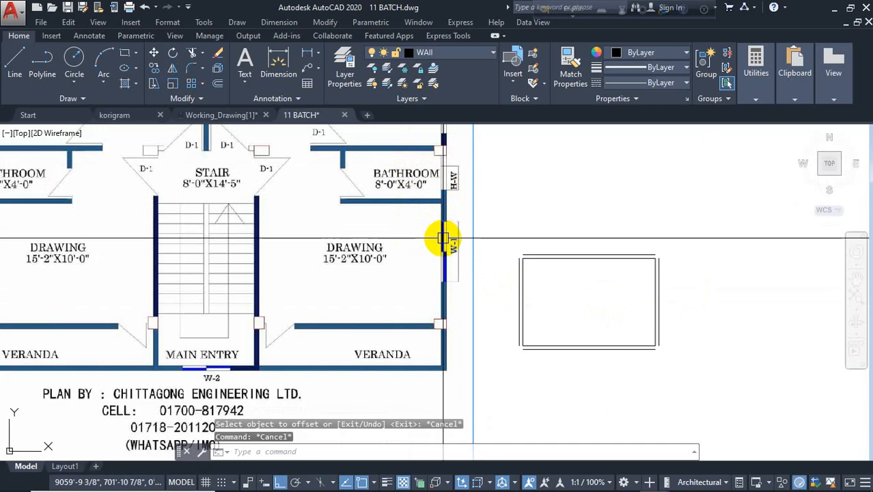
# Offset the outer line of the drawing room's upper wall upward by 4' for the bathroom depth.
pyautogui.write('o')
pyautogui.press('Return')
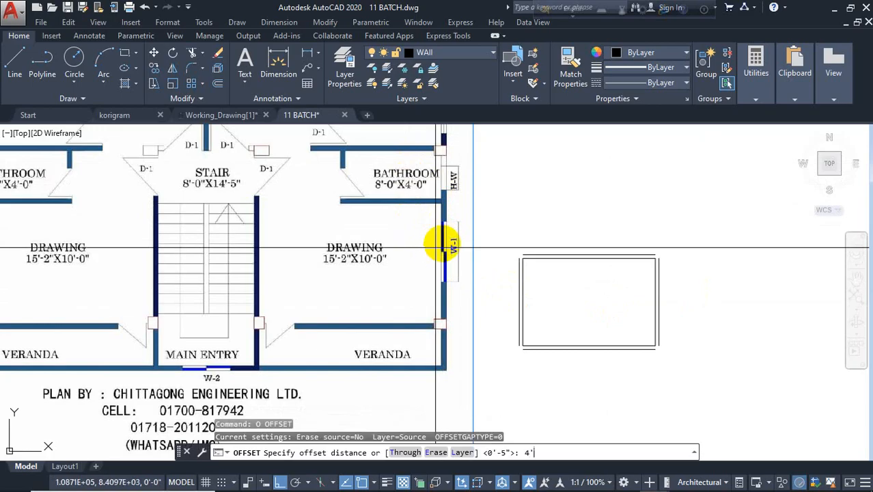
pyautogui.write("4'")
pyautogui.press('Return')
pyautogui.click(607, 250)
pyautogui.click(616, 190)
pyautogui.press('Return')
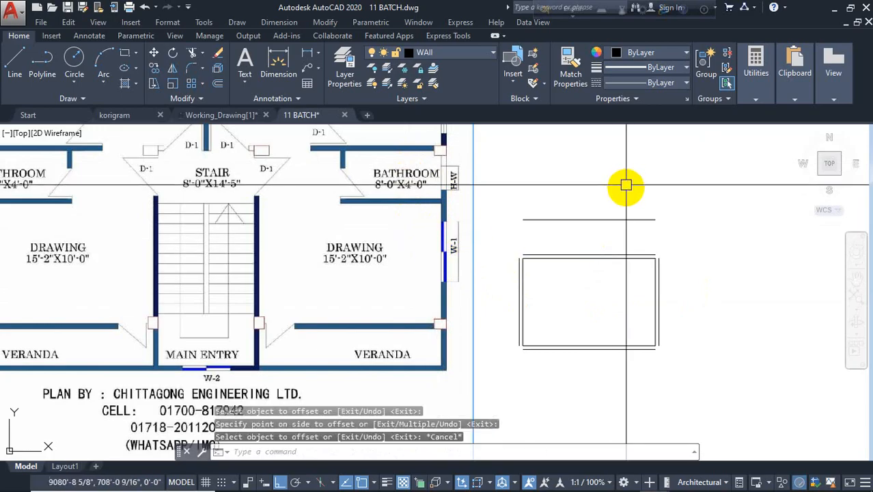
# Offset the bathroom's upper line upward by 5 inches to give that wall its thickness.
pyautogui.write('o')
pyautogui.press('Return')
pyautogui.write('5')
pyautogui.press('Return')
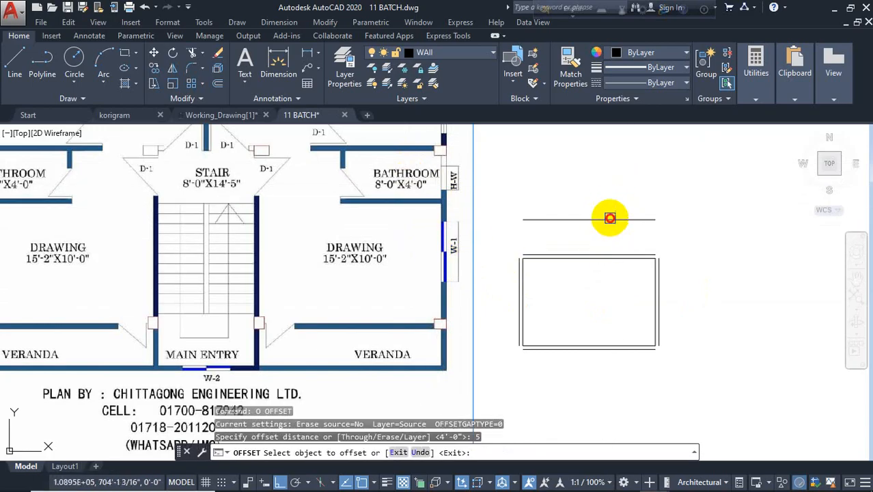
pyautogui.click(610, 218)
pyautogui.click(598, 163)
pyautogui.scroll(-2, 488, 228)
pyautogui.moveTo(544, 226); pyautogui.dragTo(504, 295, button='middle')
pyautogui.press('Escape')
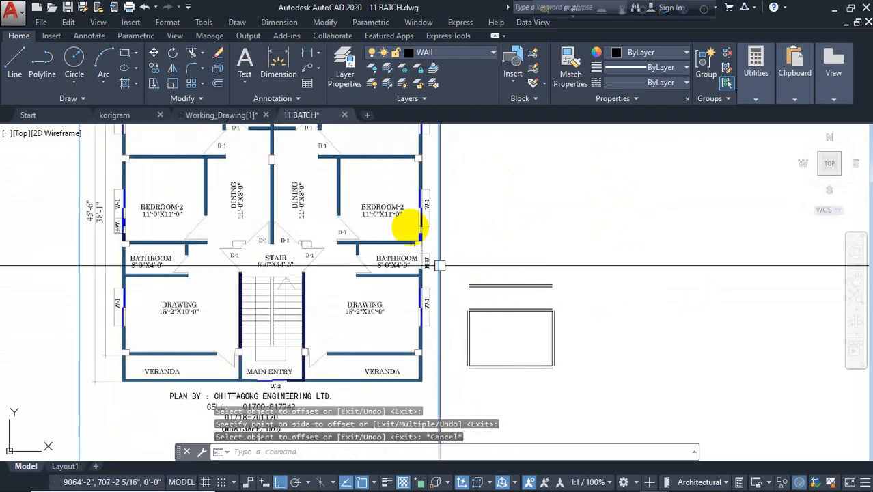
# Offset the outer line of the bathroom's upper wall upward by 11' for the Bedroom-2 depth.
pyautogui.scroll(2, 410, 263)
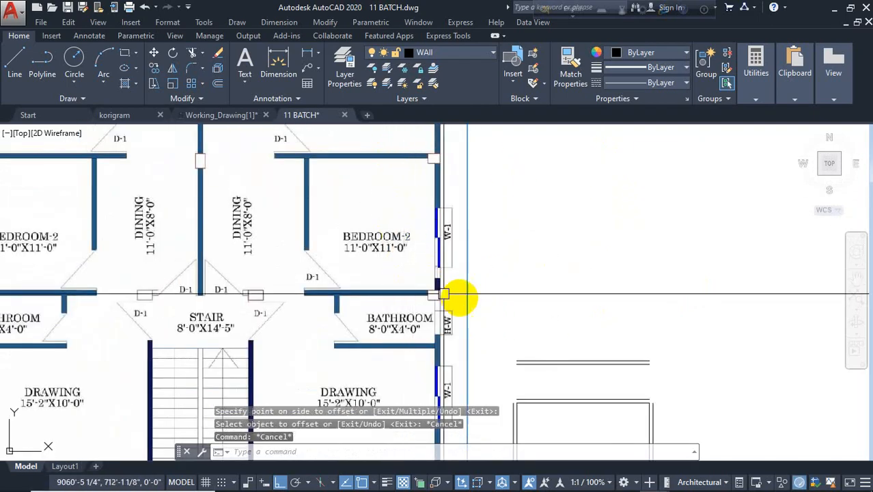
pyautogui.press('Escape')
pyautogui.write('o')
pyautogui.press('Return')
pyautogui.write('11')
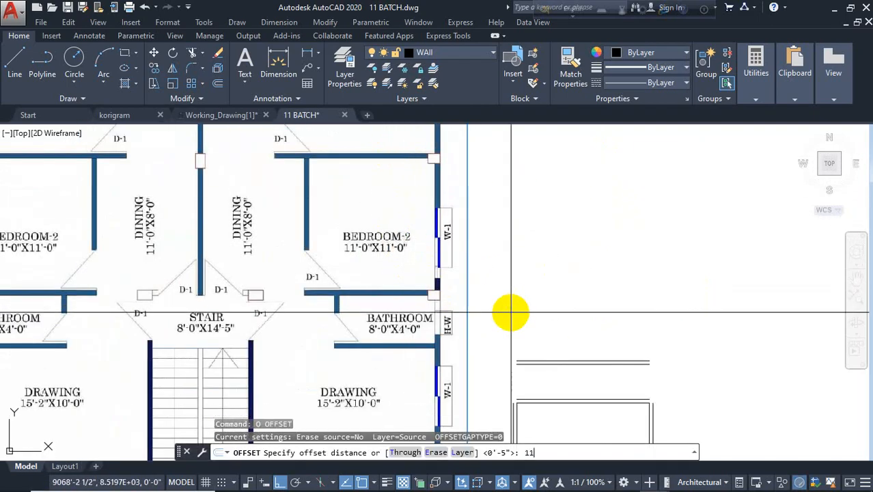
pyautogui.write("'")
pyautogui.press('Return')
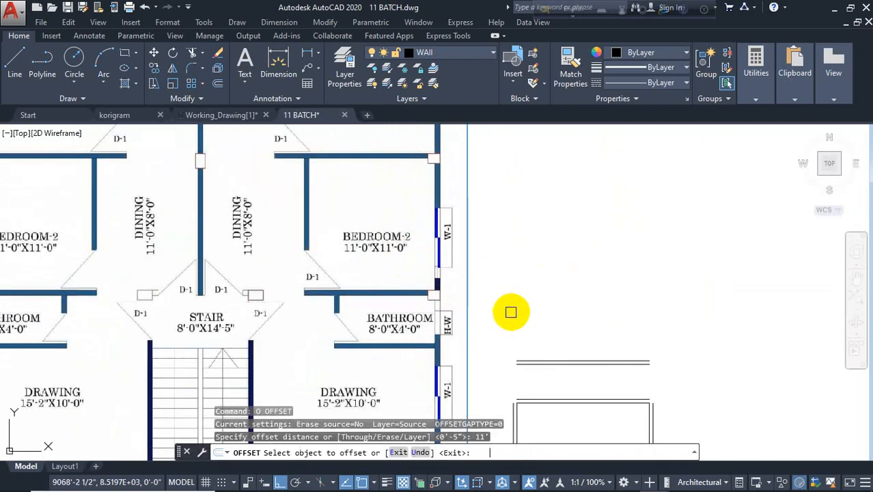
pyautogui.click(582, 356)
pyautogui.click(592, 239)
pyautogui.press('Return')
# Offset the Bedroom-2 upper line upward by 5 inches to form its wall.
pyautogui.write('o')
pyautogui.press('Return')
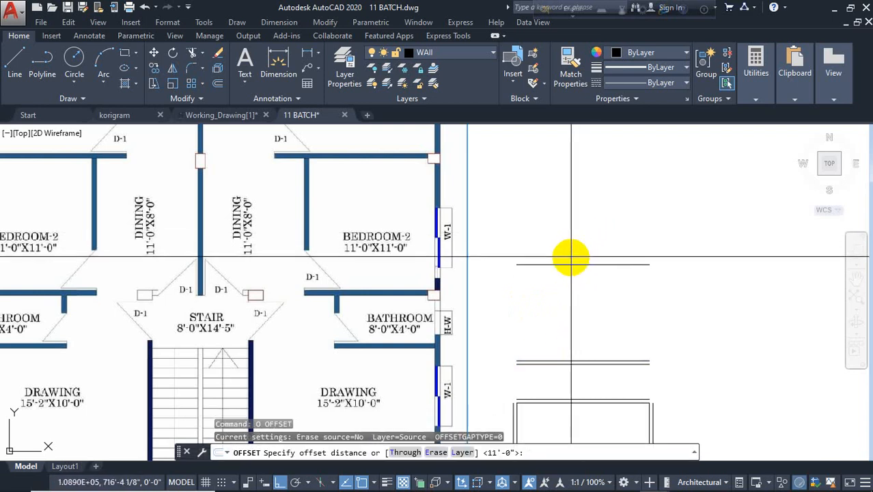
pyautogui.press('Return')
pyautogui.click(593, 261)
pyautogui.click(609, 205)
pyautogui.press('Escape')
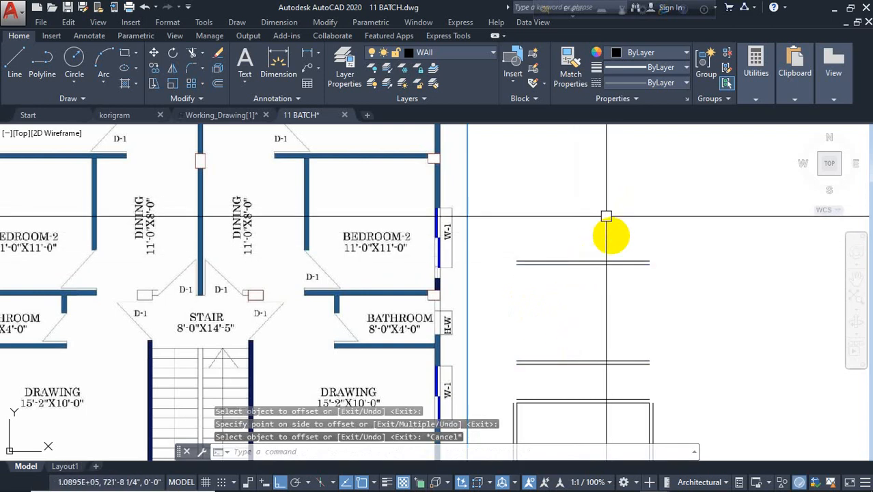
pyautogui.scroll(-2, 606, 216)
pyautogui.click(666, 181)
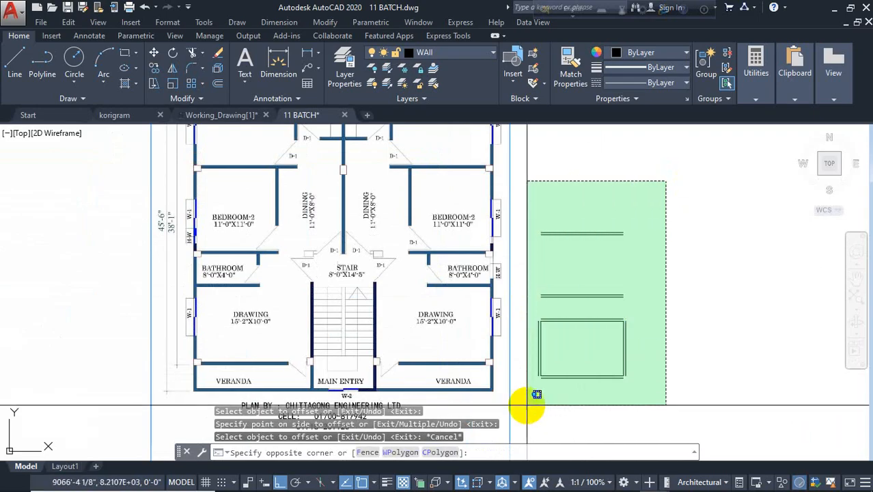
pyautogui.click(527, 405)
pyautogui.write('m')
pyautogui.press('Return')
pyautogui.click(599, 251)
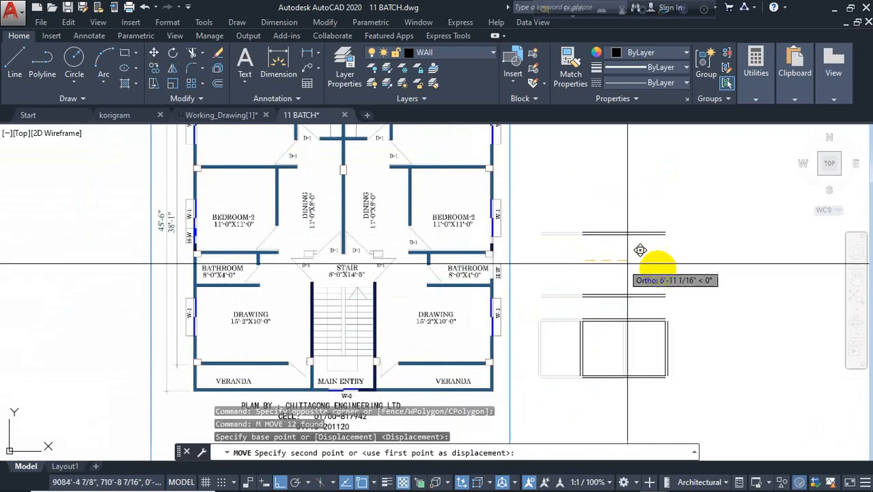
pyautogui.press('Escape')
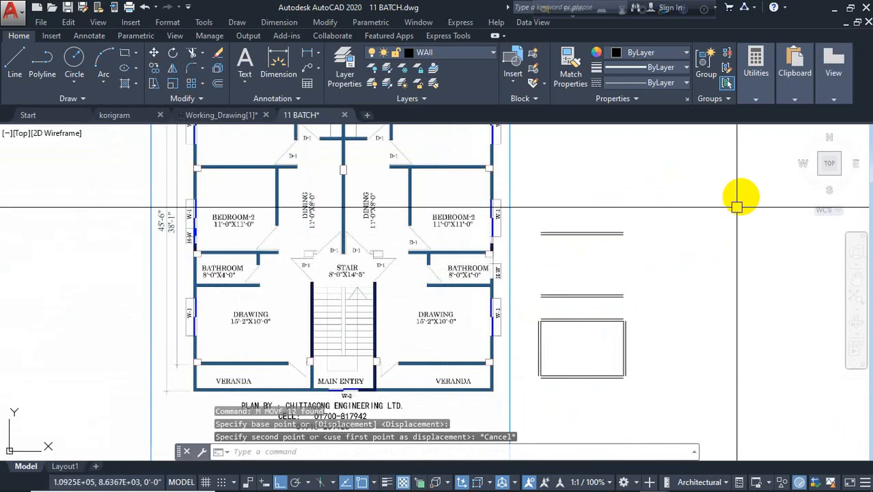
# Move all the drawn wall lines horizontally, farther away from the floor plan image.
pyautogui.click(721, 186)
pyautogui.click(552, 404)
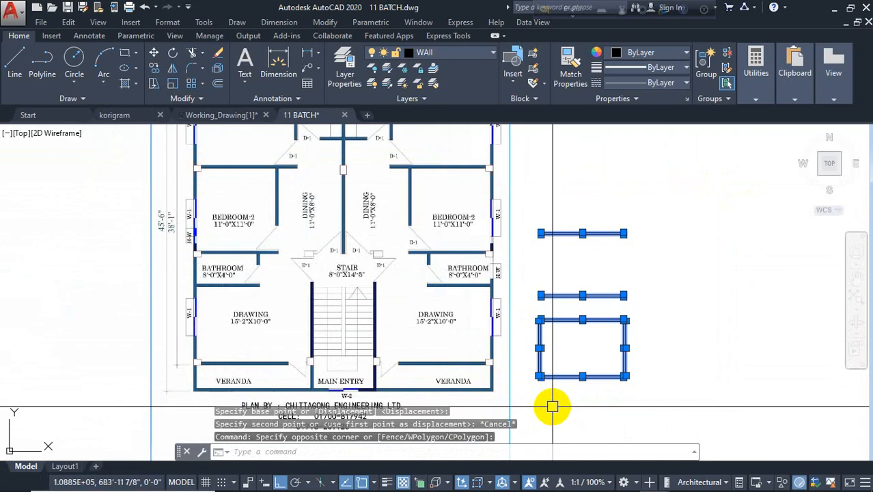
pyautogui.write('m')
pyautogui.press('Return')
pyautogui.click(559, 406)
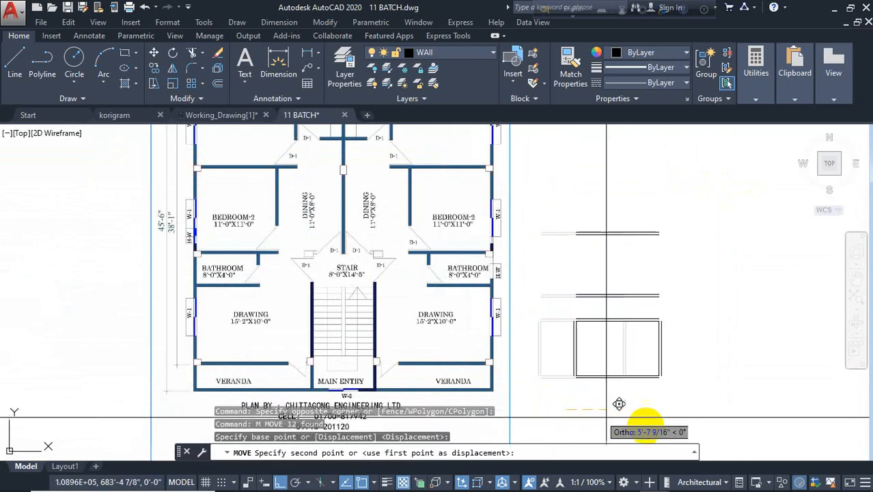
pyautogui.click(691, 407)
pyautogui.press('Escape')
# Offset the outer line of the Bedroom-2 upper wall upward by 11' for the Bedroom-3 depth.
pyautogui.moveTo(517, 203); pyautogui.dragTo(470, 289, button='middle')
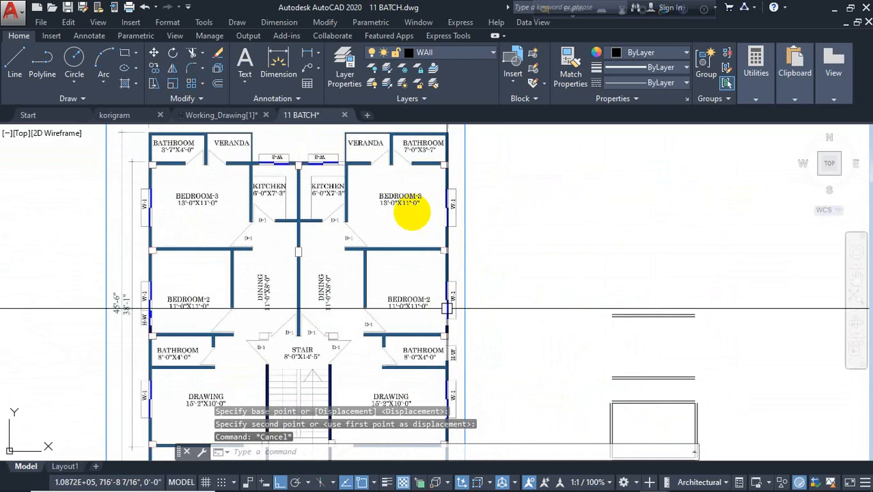
pyautogui.scroll(2, 417, 186)
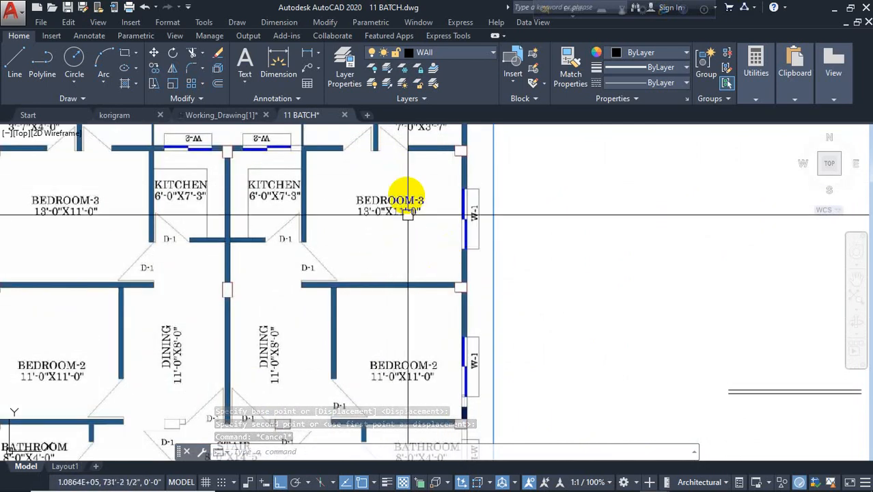
pyautogui.scroll(-2, 299, 176)
pyautogui.write('o')
pyautogui.press('Return')
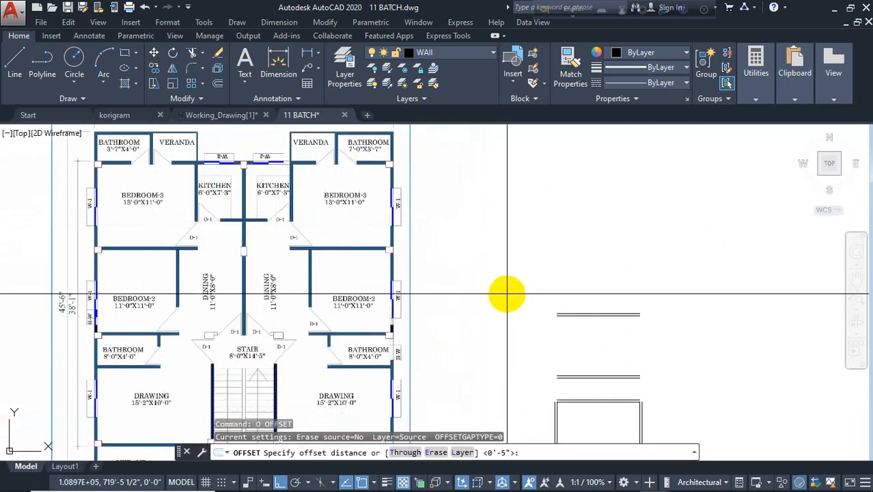
pyautogui.write("11'")
pyautogui.press('Return')
pyautogui.scroll(2, 621, 318)
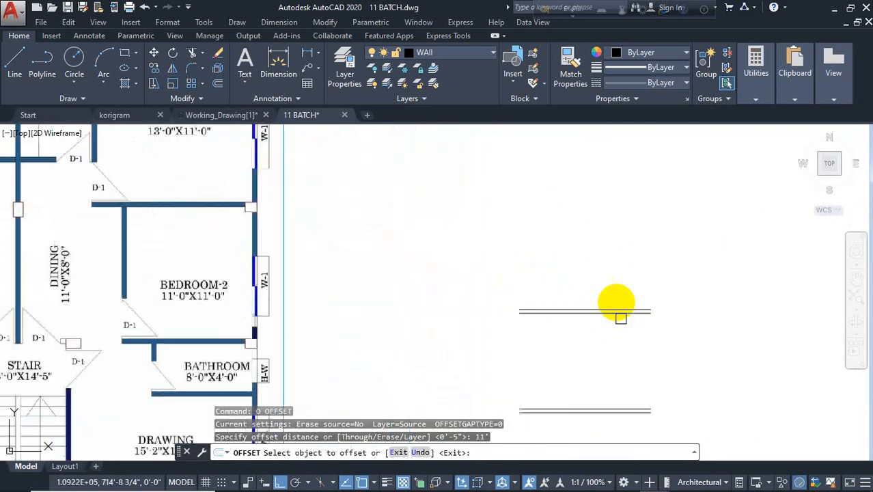
pyautogui.click(614, 307)
pyautogui.click(606, 236)
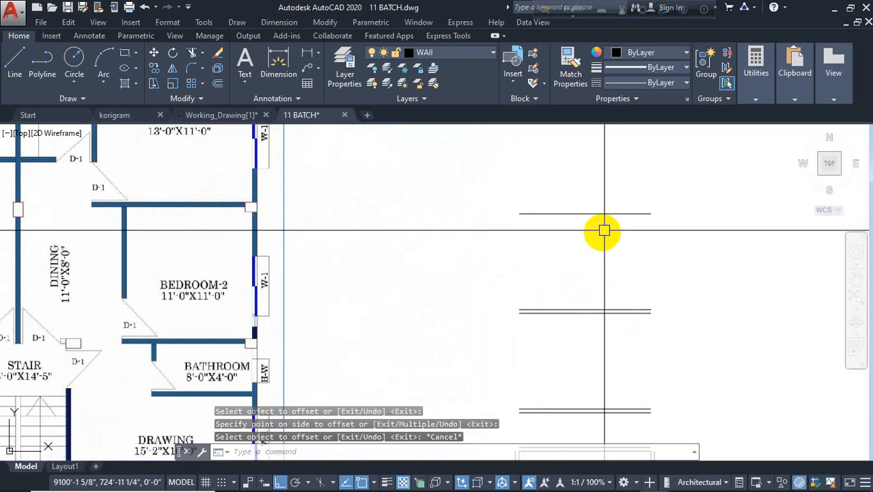
pyautogui.press('Return')
# Offset the Bedroom-3 upper line upward by 5 inches to form its wall.
pyautogui.write('o')
pyautogui.press('Return')
pyautogui.write('5')
pyautogui.press('Return')
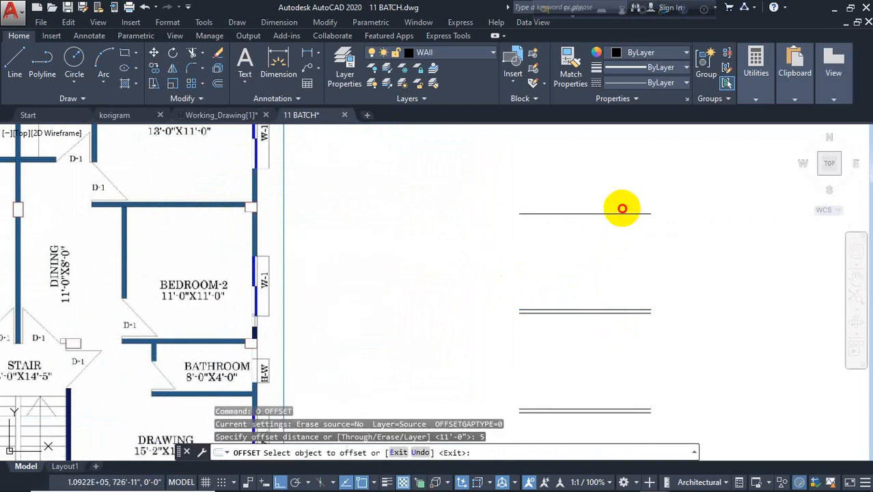
pyautogui.click(623, 210)
pyautogui.click(656, 179)
pyautogui.press('Escape')
# Examine the size labels of the bathroom and the veranda above Bedroom-3 in the floor plan image.
pyautogui.scroll(-4, 636, 192)
pyautogui.moveTo(499, 200); pyautogui.dragTo(496, 258, button='middle')
pyautogui.scroll(4, 447, 188)
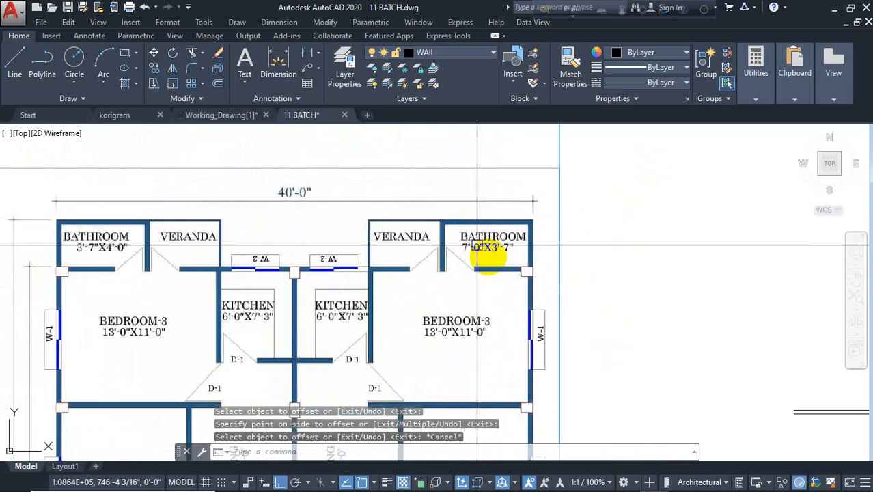
pyautogui.scroll(2, 489, 260)
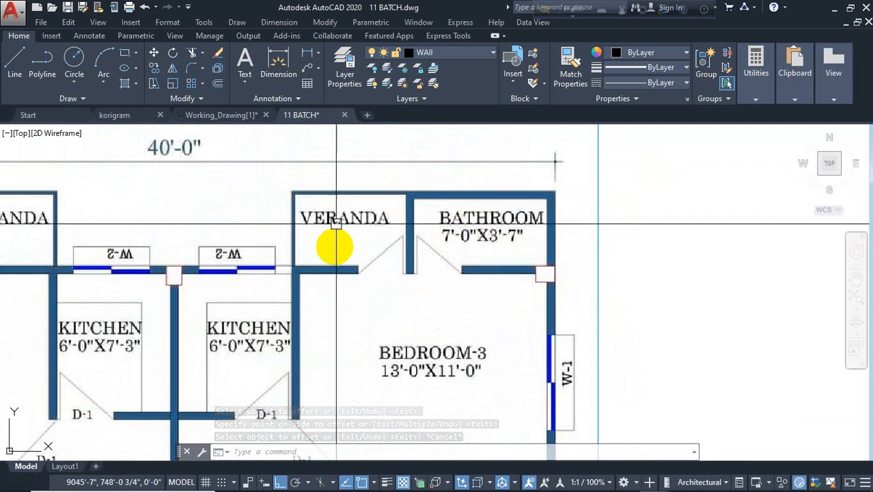
pyautogui.scroll(-5, 537, 288)
pyautogui.scroll(3, 560, 293)
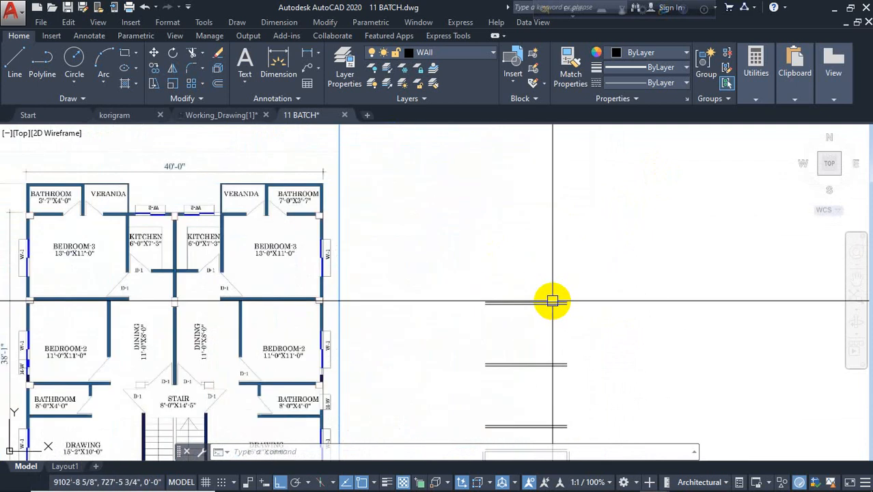
# Offset the upper line of the Bedroom-3 top wall upward by 3'7" for the bathroom and veranda depth.
pyautogui.write('o')
pyautogui.press('Return')
pyautogui.write("3'")
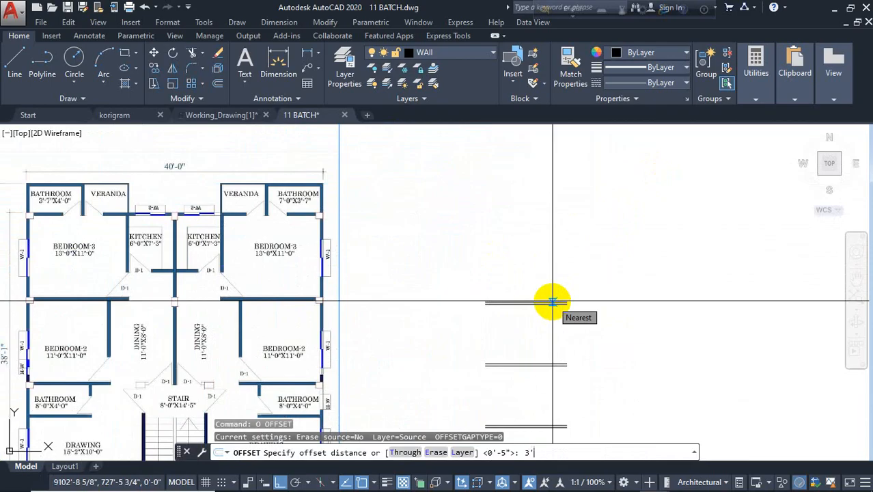
pyautogui.write('7')
pyautogui.press('Return')
pyautogui.scroll(3, 550, 304)
pyautogui.click(547, 316)
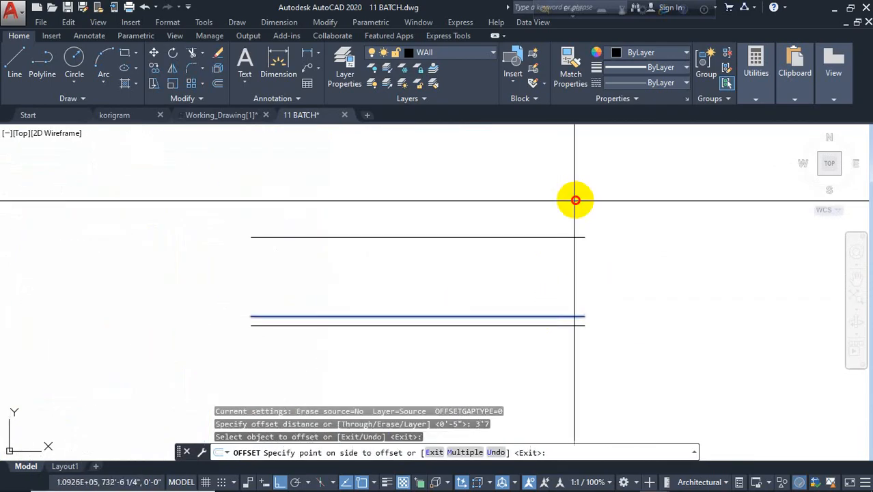
pyautogui.press('Escape')
# Offset the topmost bathroom and veranda line upward by 5 inches to form the outer wall.
pyautogui.write('o')
pyautogui.press('Return')
pyautogui.write('5')
pyautogui.press('Return')
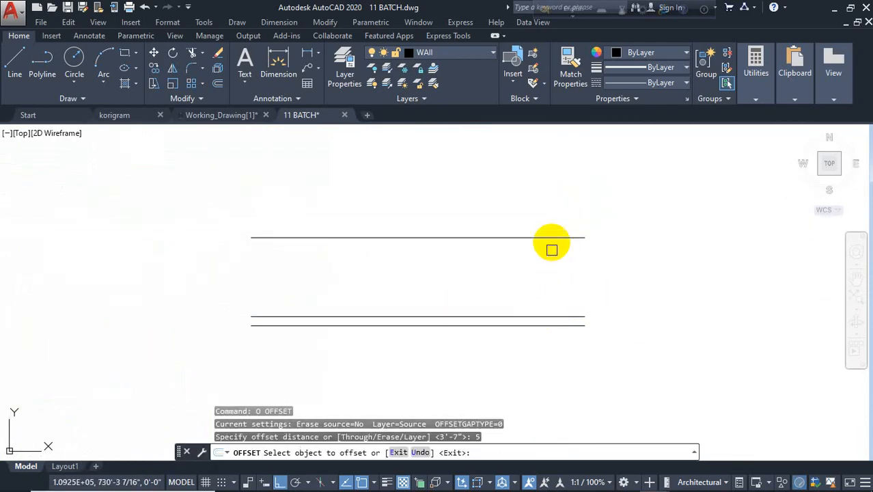
pyautogui.click(553, 238)
pyautogui.click(558, 189)
pyautogui.press('Escape')
# Draw a vertical line from the right end of the topmost wall line down to the upper-right corner of the Drawing room.
pyautogui.write('l')
pyautogui.press('Return')
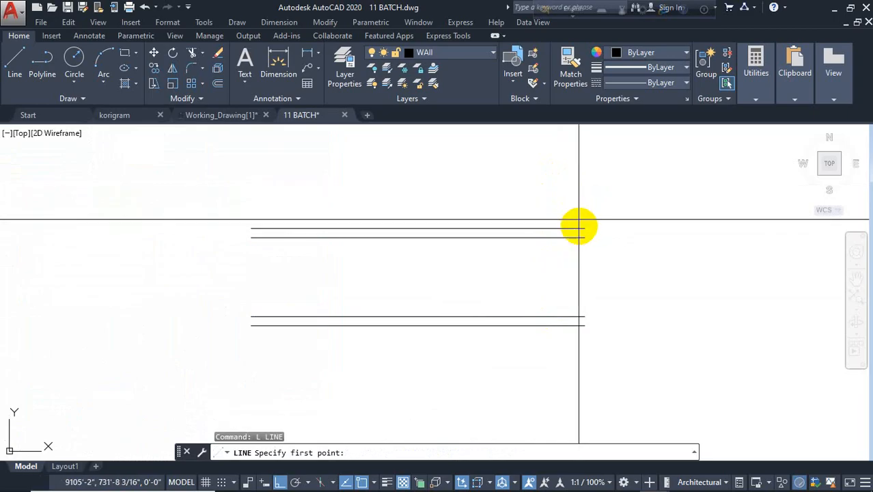
pyautogui.click(583, 229)
pyautogui.scroll(-5, 582, 228)
pyautogui.scroll(5, 567, 289)
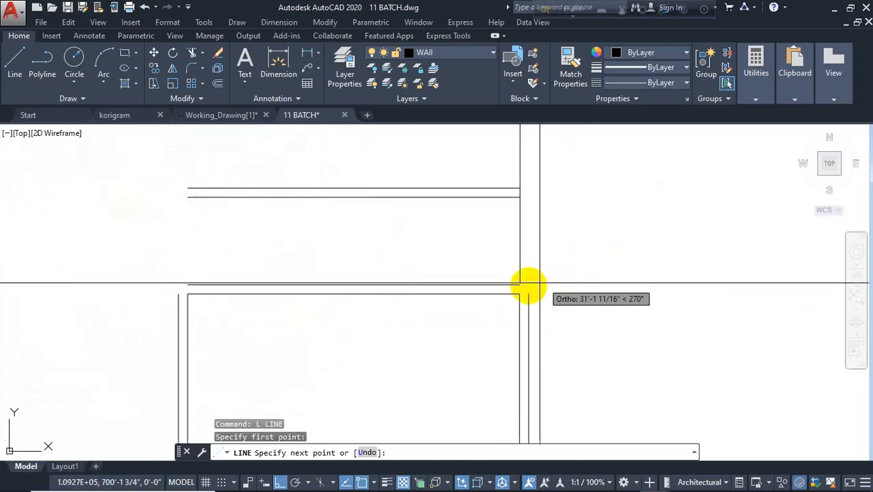
pyautogui.click(519, 294)
pyautogui.press('Escape')
# Offset the new right-side vertical line outward by 5 inches to form the exterior wall.
pyautogui.write('o')
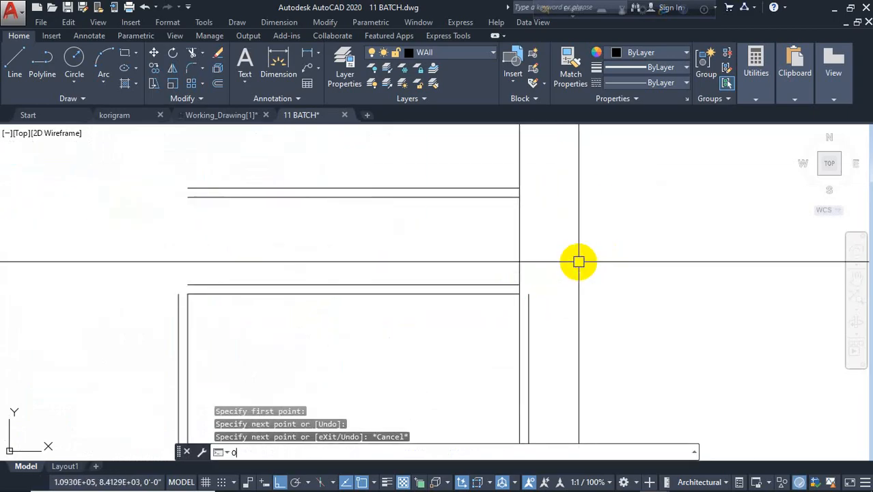
pyautogui.press('Return')
pyautogui.write('5')
pyautogui.press('Return')
pyautogui.click(525, 234)
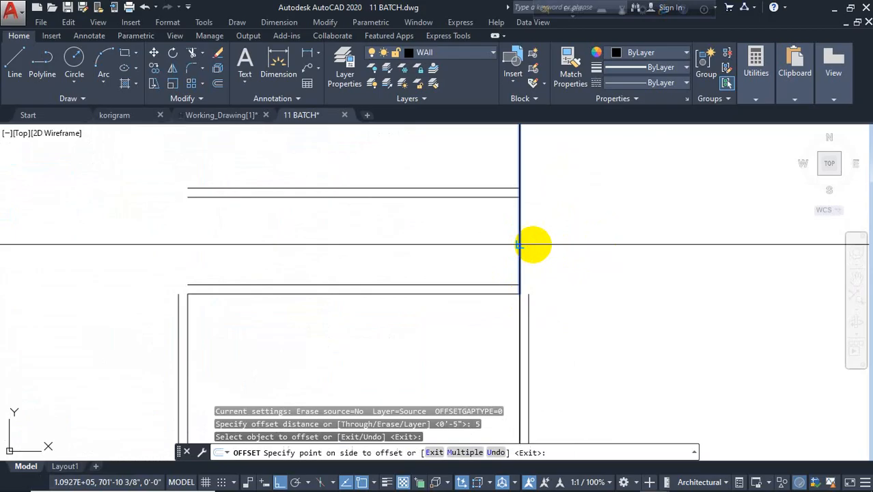
pyautogui.click(543, 270)
pyautogui.press('Escape')
# Trim the inner line of the right exterior wall where the two walls of the lower bathroom meet it.
pyautogui.scroll(-3, 419, 252)
pyautogui.scroll(-2, 267, 233)
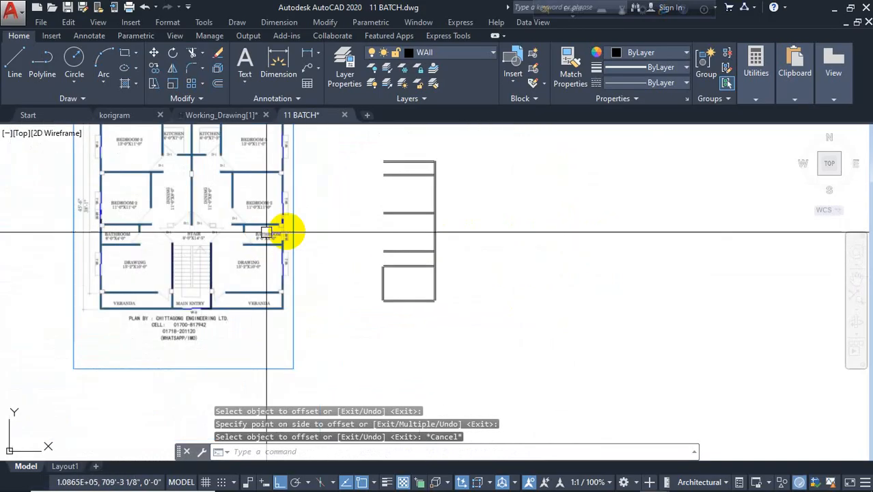
pyautogui.scroll(3, 263, 234)
pyautogui.press('Escape')
pyautogui.press('Escape')
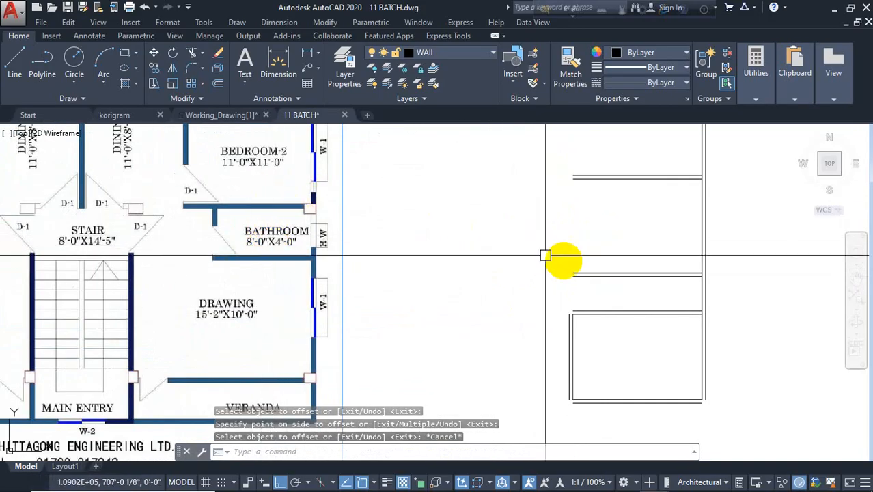
pyautogui.scroll(4, 683, 301)
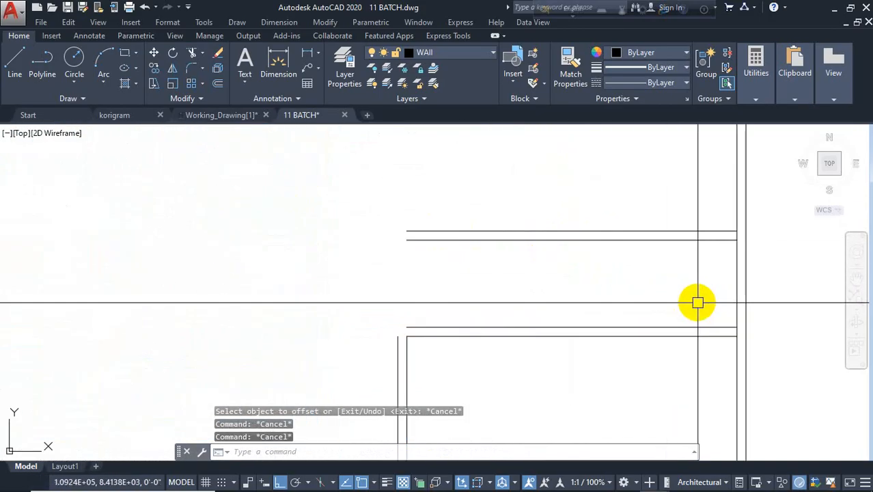
pyautogui.write('TR')
pyautogui.press('Return')
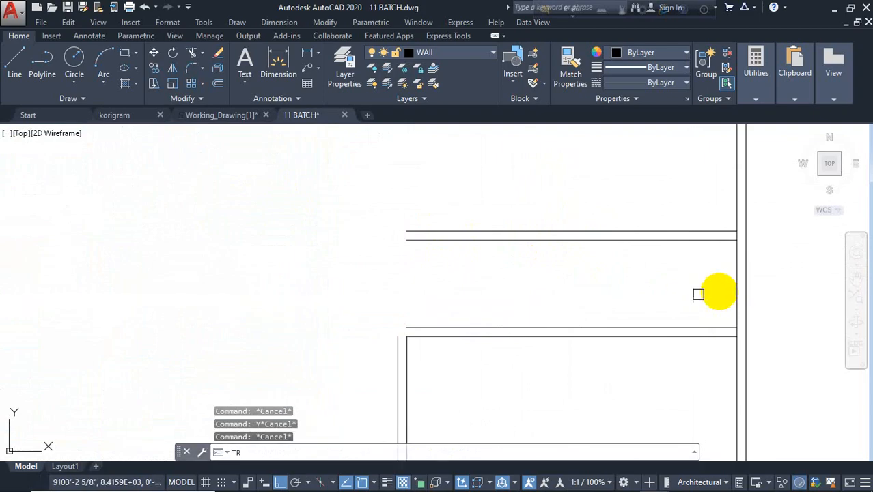
pyautogui.press('Return')
pyautogui.click(739, 257)
pyautogui.scroll(3, 739, 256)
pyautogui.click(736, 206)
pyautogui.scroll(-4, 736, 207)
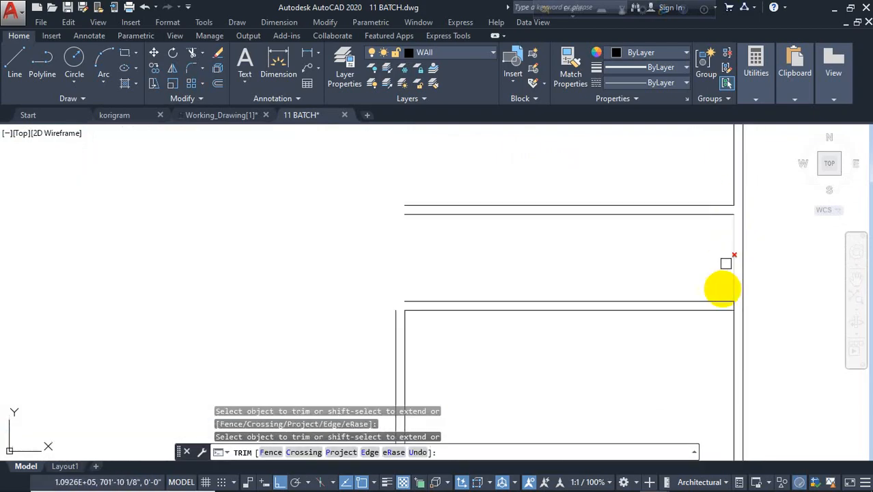
pyautogui.click(726, 307)
pyautogui.scroll(4, 726, 307)
pyautogui.scroll(-4, 635, 355)
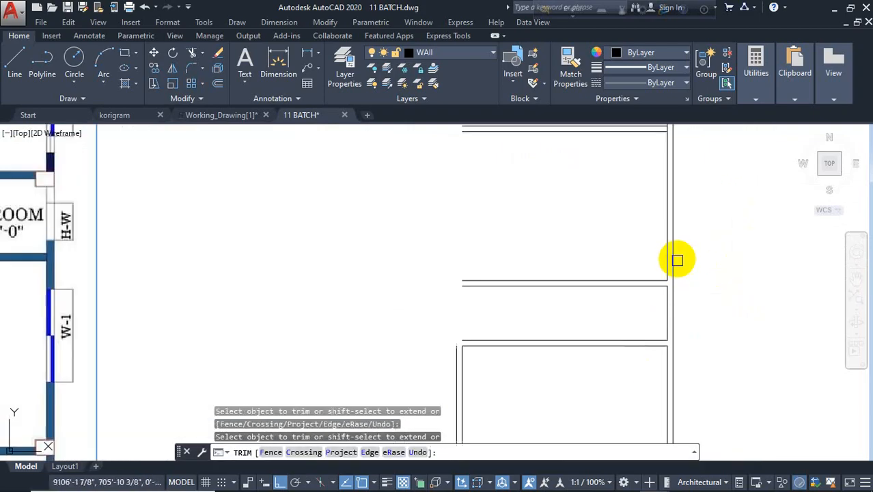
# Trim the inner line of the right exterior wall at its junctions with the upper walls of Bedroom-2 and Bedroom-3.
pyautogui.click(675, 275)
pyautogui.scroll(4, 675, 276)
pyautogui.scroll(-4, 575, 298)
pyautogui.scroll(5, 588, 142)
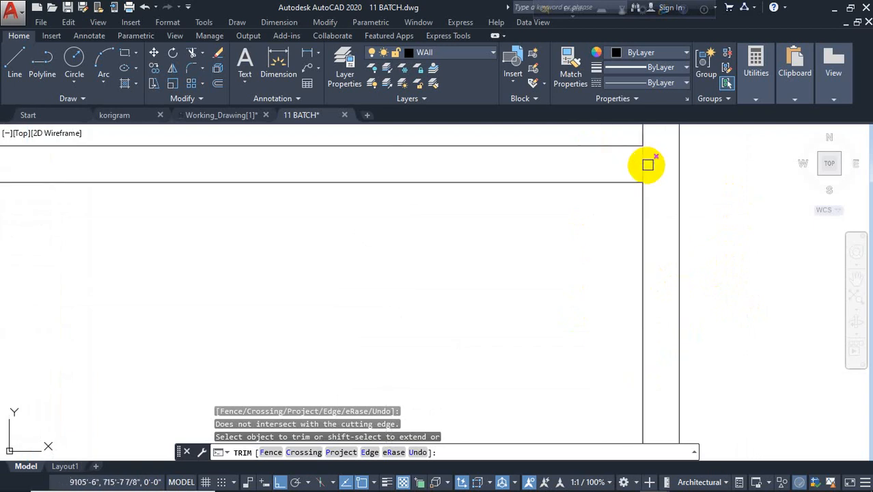
pyautogui.scroll(-4, 590, 179)
pyautogui.scroll(4, 590, 224)
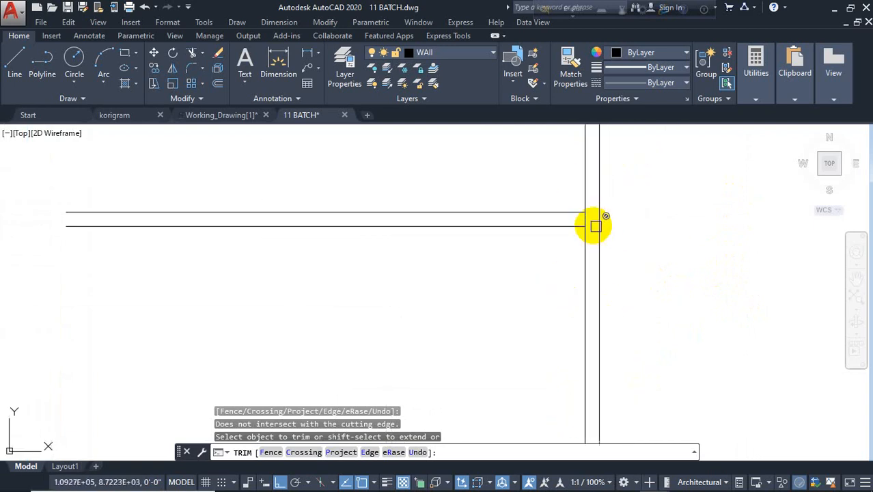
pyautogui.click(571, 208)
pyautogui.scroll(-5, 629, 198)
pyautogui.press('Escape')
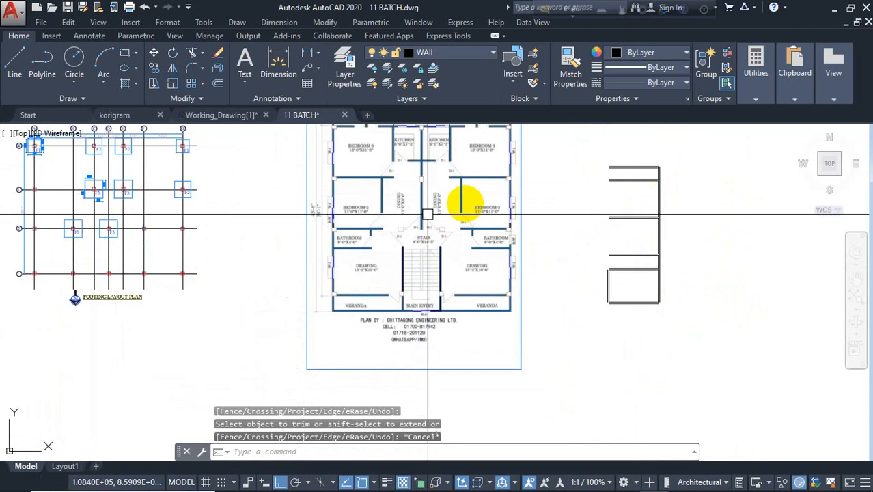
# Offset the inner line of the right exterior wall at Bedroom-2 inward by 11' for the room width.
pyautogui.scroll(2, 499, 233)
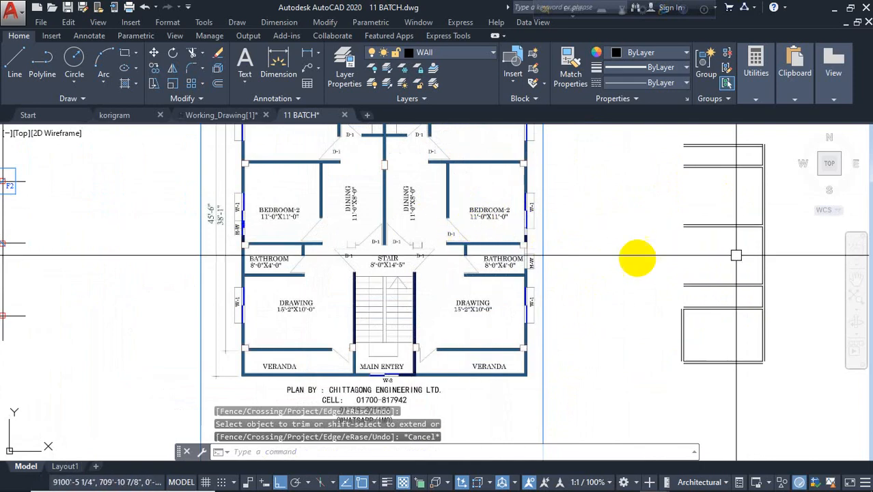
pyautogui.scroll(4, 637, 257)
pyautogui.press('Escape')
pyautogui.press('Escape')
pyautogui.write('o')
pyautogui.press('Return')
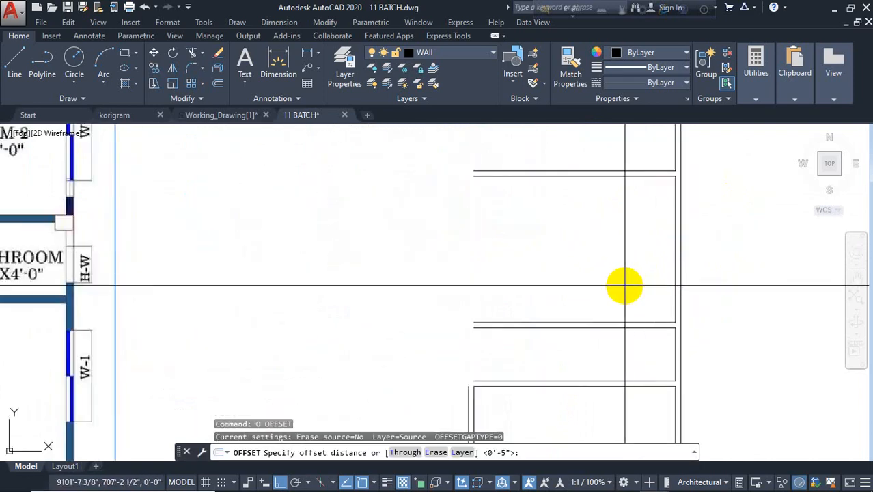
pyautogui.write('11')
pyautogui.press('Return')
pyautogui.click(675, 263)
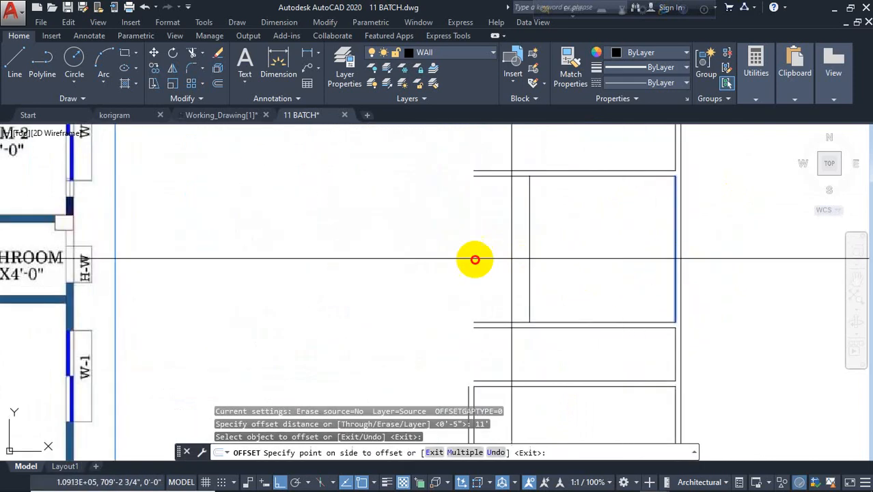
pyautogui.click(444, 267)
pyautogui.press('Escape')
# Offset the Bedroom-2 left line by 5 inches away from the room to form its side wall.
pyautogui.write('o')
pyautogui.press('Return')
pyautogui.write('5')
pyautogui.press('Return')
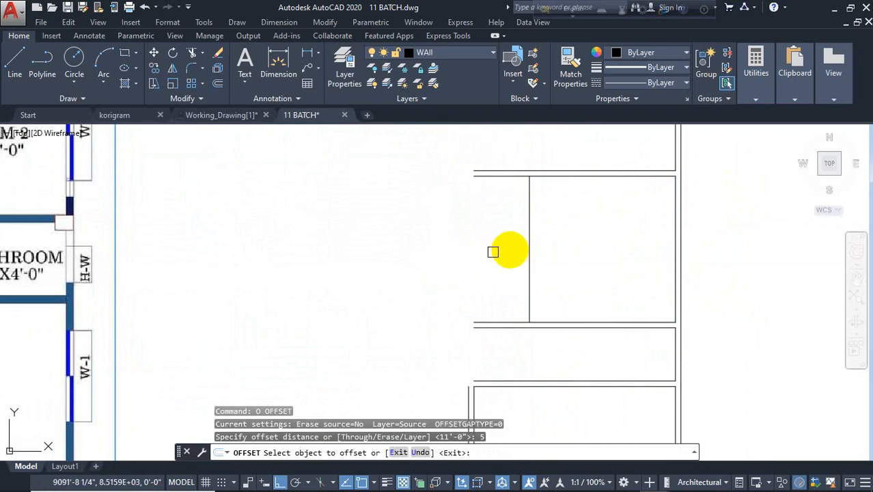
pyautogui.click(526, 246)
pyautogui.click(456, 303)
pyautogui.press('Escape')
pyautogui.press('Escape')
pyautogui.press('Escape')
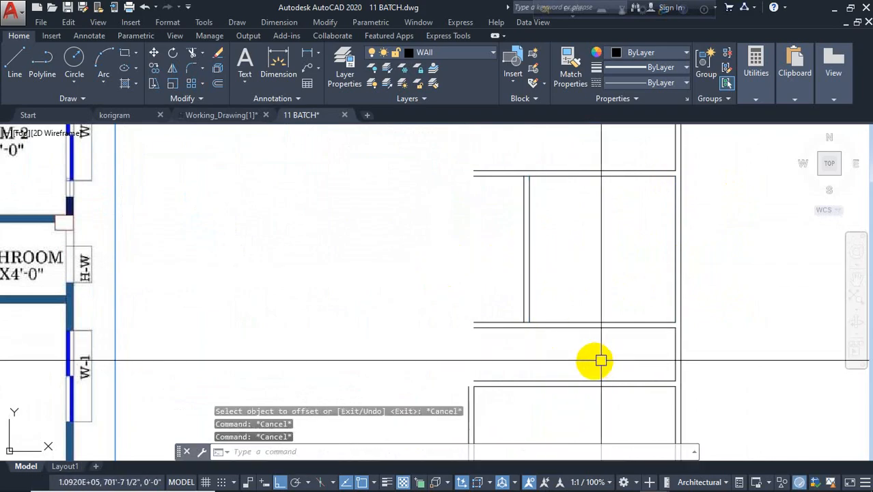
# Offset the right wall's inner line at the lower bathroom inward by 8' for the bathroom width.
pyautogui.write('o')
pyautogui.press('Return')
pyautogui.write('8')
pyautogui.press('Return')
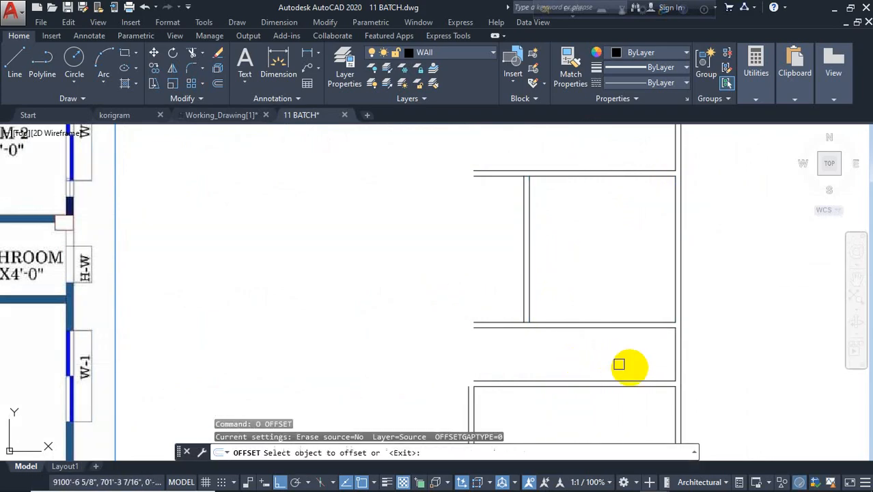
pyautogui.click(675, 354)
pyautogui.click(533, 345)
pyautogui.press('Escape')
# Offset the lower bathroom's left line by 5 inches away from the room to form its side wall.
pyautogui.write('o')
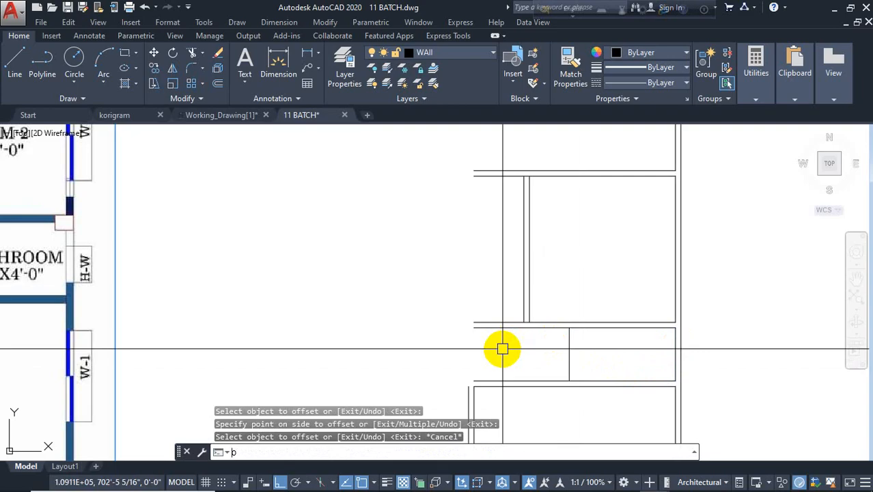
pyautogui.press('Return')
pyautogui.write('5')
pyautogui.press('Return')
pyautogui.click(568, 345)
pyautogui.click(487, 312)
pyautogui.scroll(-5, 488, 311)
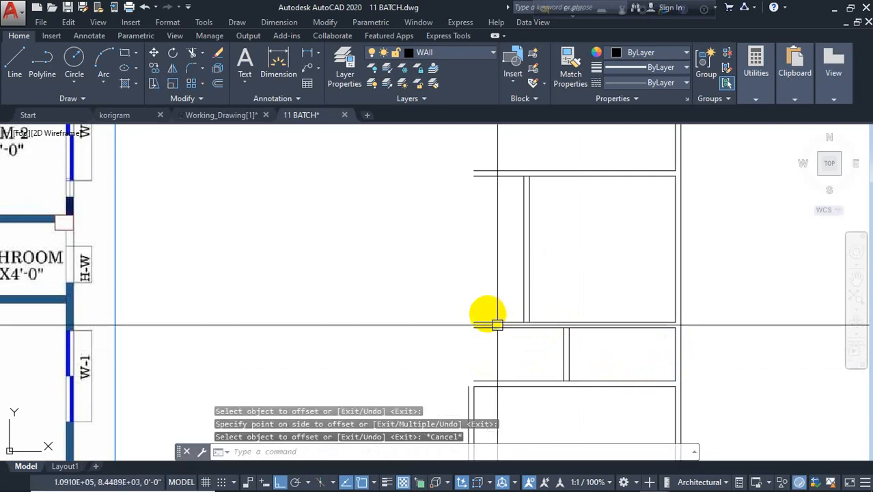
pyautogui.press('Escape')
pyautogui.press('Escape')
# Offset the right wall's inner line at Bedroom-3 inward by 13' for the room width.
pyautogui.scroll(4, 351, 198)
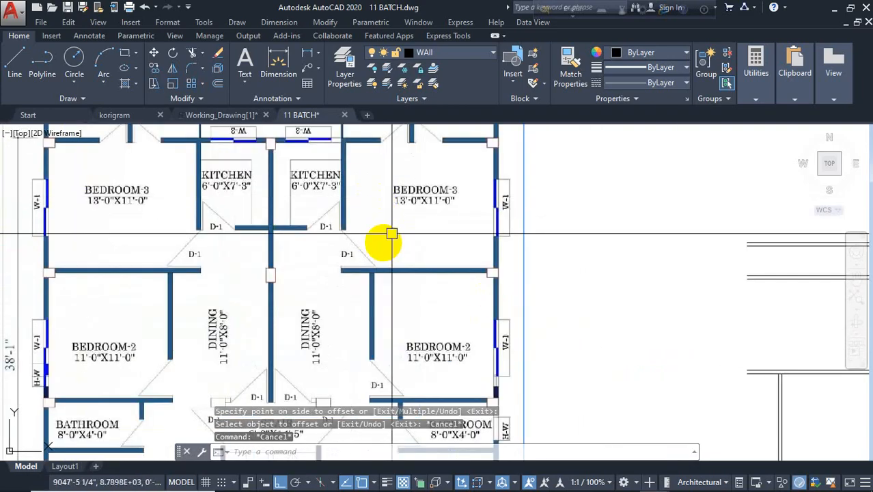
pyautogui.scroll(-2, 478, 253)
pyautogui.scroll(2, 602, 300)
pyautogui.press('Escape')
pyautogui.press('Escape')
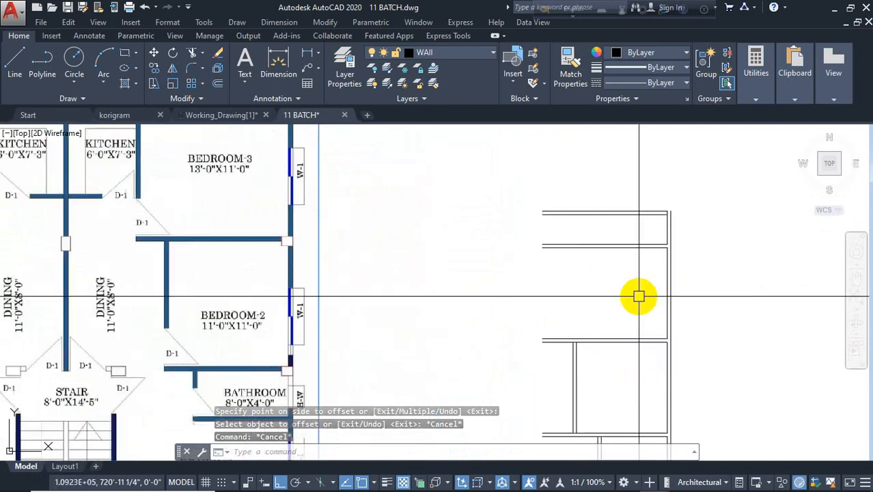
pyautogui.write('o')
pyautogui.press('Return')
pyautogui.write('13')
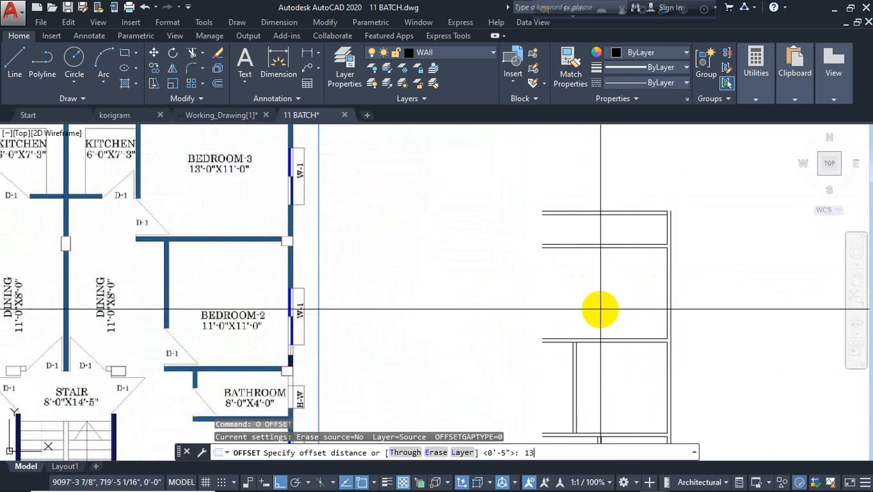
pyautogui.write("'")
pyautogui.press('Return')
pyautogui.click(666, 283)
pyautogui.click(543, 289)
pyautogui.press('Escape')
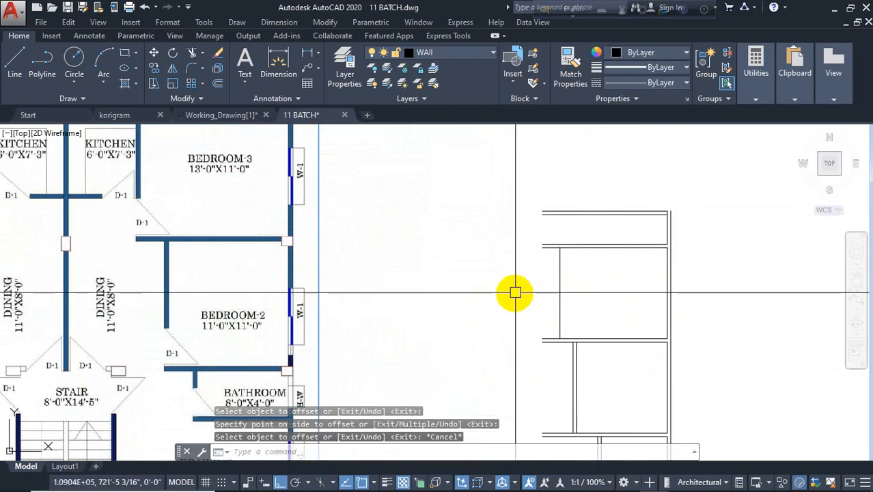
# Offset the Bedroom-3 left line by 5 inches away from the room to form its side wall.
pyautogui.write('o')
pyautogui.press('Return')
pyautogui.write('5')
pyautogui.press('Return')
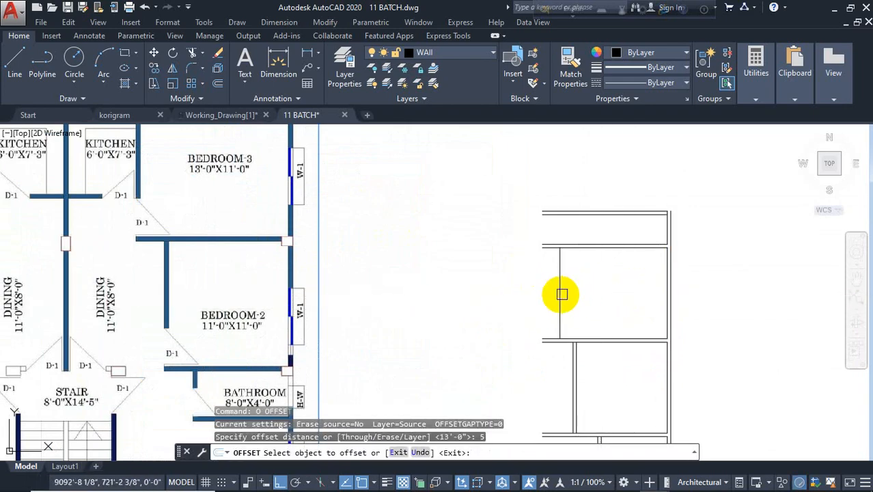
pyautogui.click(560, 286)
pyautogui.click(530, 288)
pyautogui.press('Escape')
pyautogui.press('Escape')
pyautogui.press('Escape')
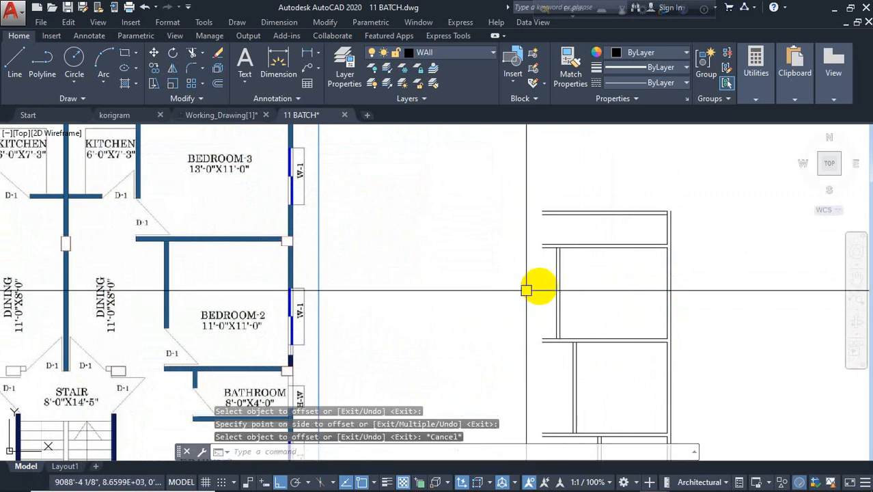
# Fillet both line pairs at Bedroom-3's upper-left wall corner with zero radius.
pyautogui.write('f')
pyautogui.press('Return')
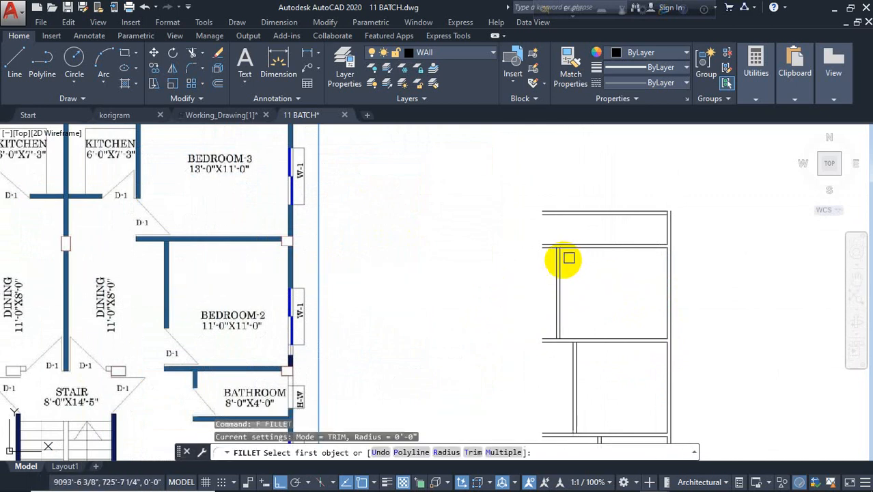
pyautogui.scroll(4, 556, 254)
pyautogui.click(552, 250)
pyautogui.click(564, 229)
pyautogui.press('Return')
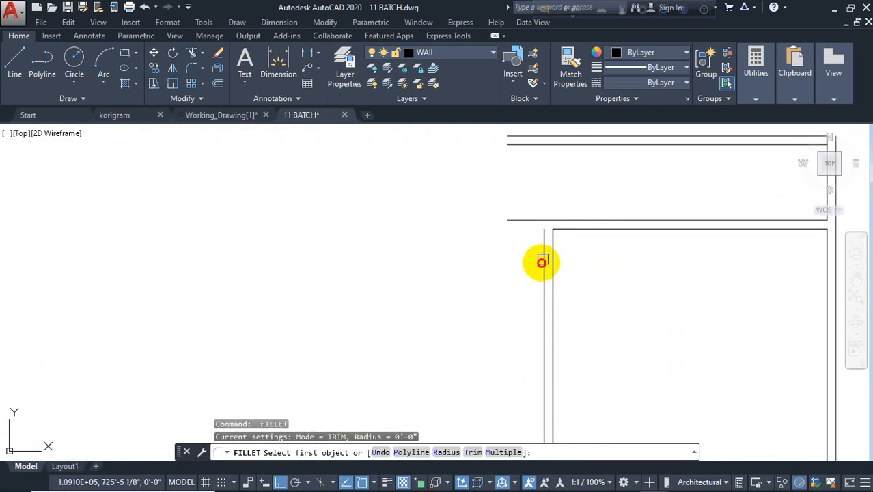
pyautogui.click(542, 260)
pyautogui.click(554, 220)
# Fillet both line pairs at Bedroom-3's lower-left wall corner, where the side wall meets the Bedroom-2 upper wall.
pyautogui.scroll(-5, 554, 164)
pyautogui.scroll(5, 547, 287)
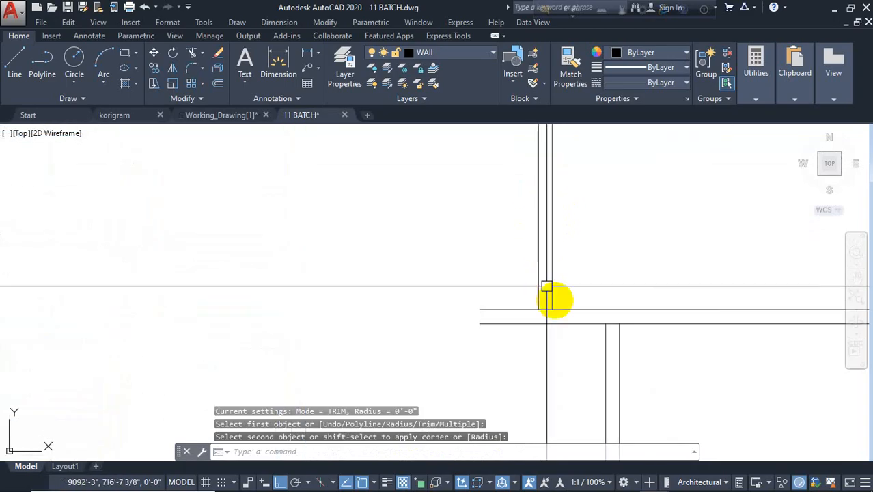
pyautogui.press('Return')
pyautogui.click(552, 293)
pyautogui.click(552, 311)
pyautogui.press('Return')
pyautogui.click(550, 322)
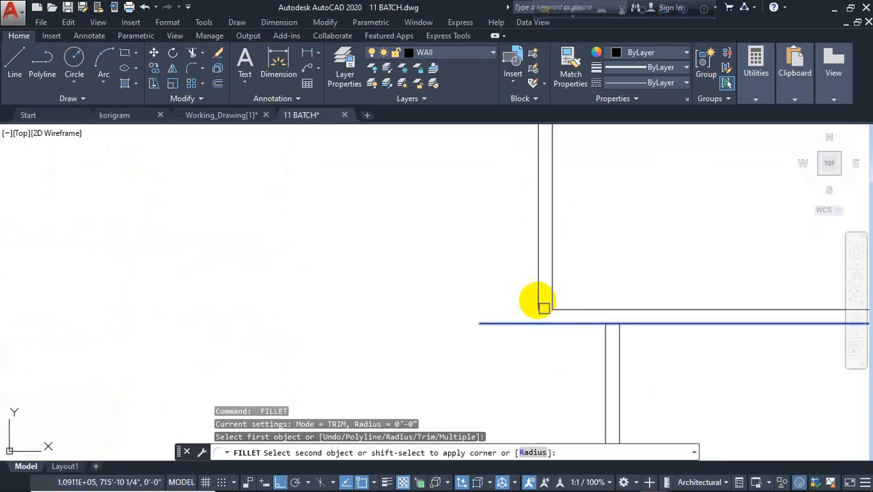
pyautogui.click(543, 307)
pyautogui.scroll(-6, 494, 171)
pyautogui.scroll(5, 517, 275)
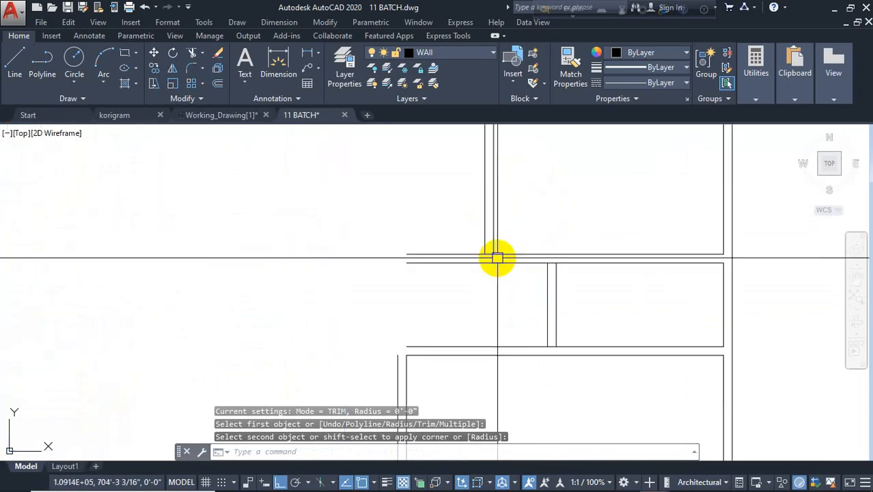
# Fillet both line pairs at Bedroom-2's lower-left wall corner with zero radius, joining the side wall to the bathroom's upper wall.
pyautogui.press('Return')
pyautogui.click(497, 246)
pyautogui.click(499, 258)
pyautogui.press('Return')
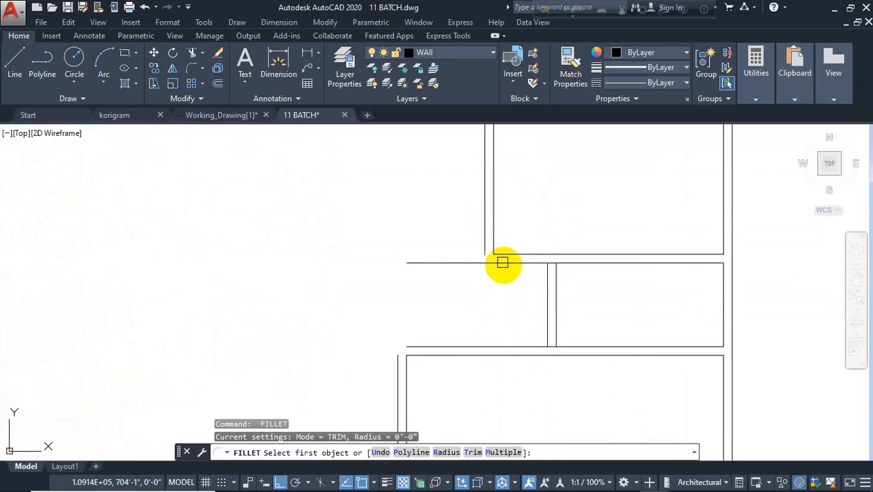
pyautogui.click(498, 262)
pyautogui.click(483, 248)
pyautogui.scroll(-5, 524, 275)
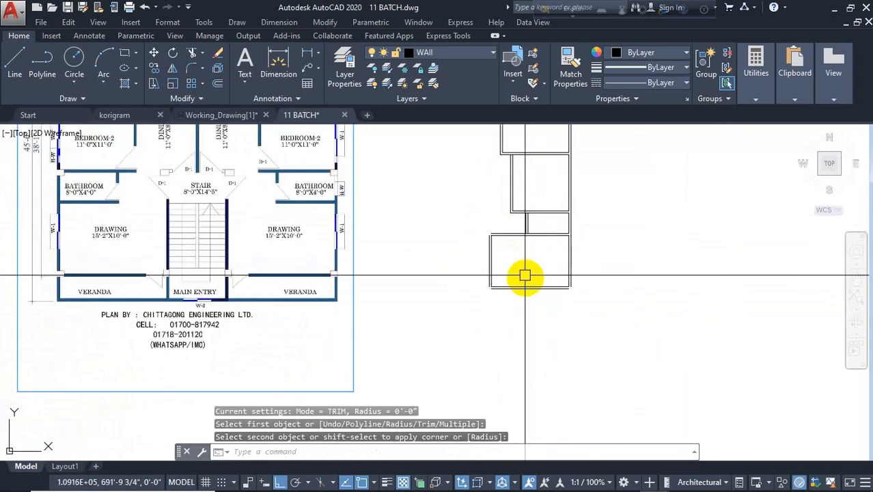
# Fillet the outer wall lines at the Drawing room's upper-left corner with zero radius.
pyautogui.scroll(5, 563, 277)
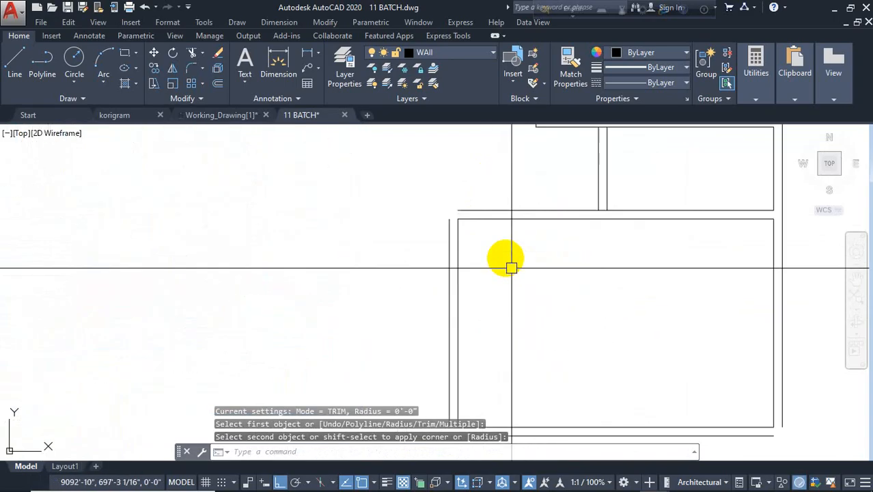
pyautogui.press('Return')
pyautogui.click(449, 226)
pyautogui.click(464, 210)
pyautogui.scroll(-4, 507, 164)
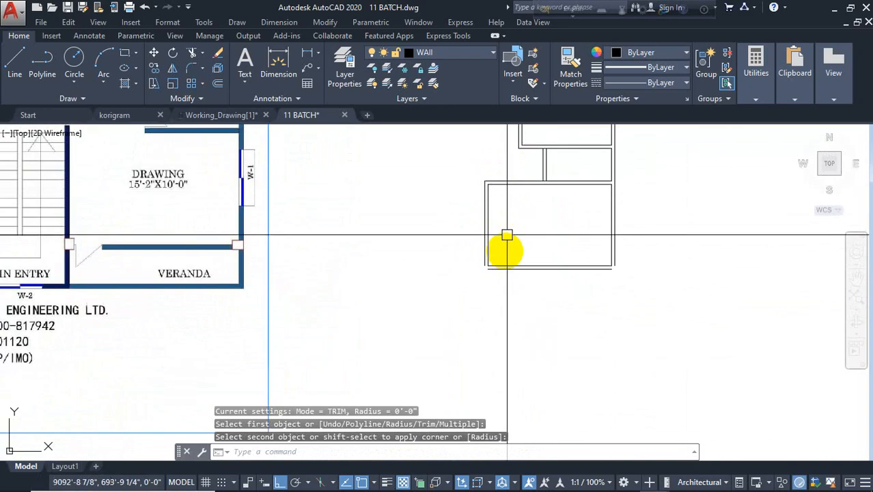
# Fillet the outer wall lines at the Drawing room's lower-left and lower-right corners with zero radius.
pyautogui.scroll(4, 499, 271)
pyautogui.press('Return')
pyautogui.click(482, 259)
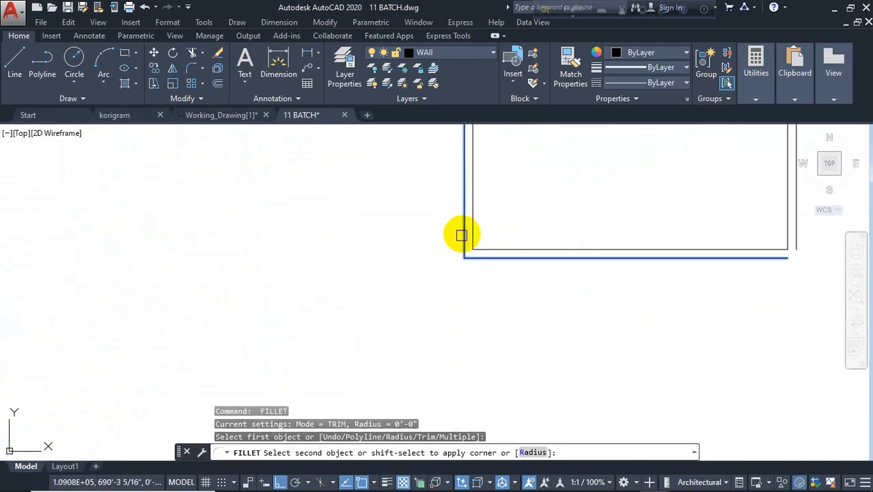
pyautogui.scroll(-3, 480, 293)
pyautogui.scroll(4, 672, 279)
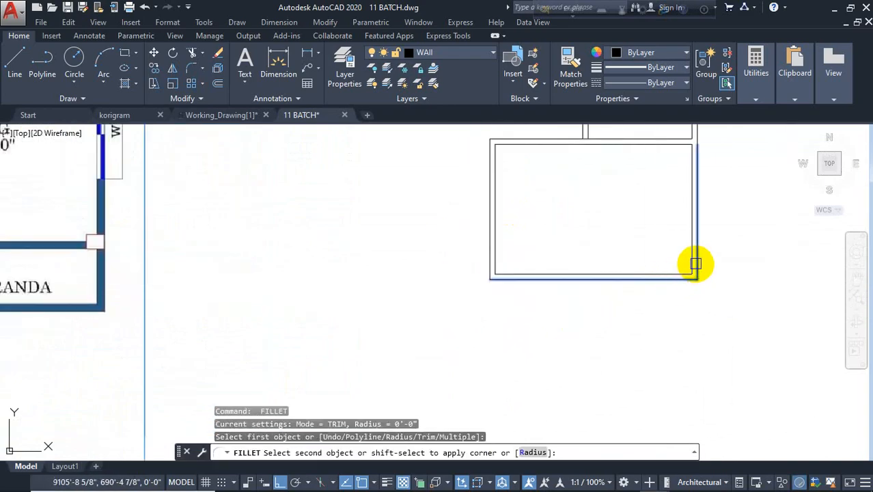
pyautogui.click(695, 263)
# Fillet the inner and outer wall line pairs at the upper-right corner of the strip above Bedroom-3 with zero radius.
pyautogui.scroll(-3, 561, 289)
pyautogui.scroll(2, 571, 371)
pyautogui.scroll(-2, 587, 279)
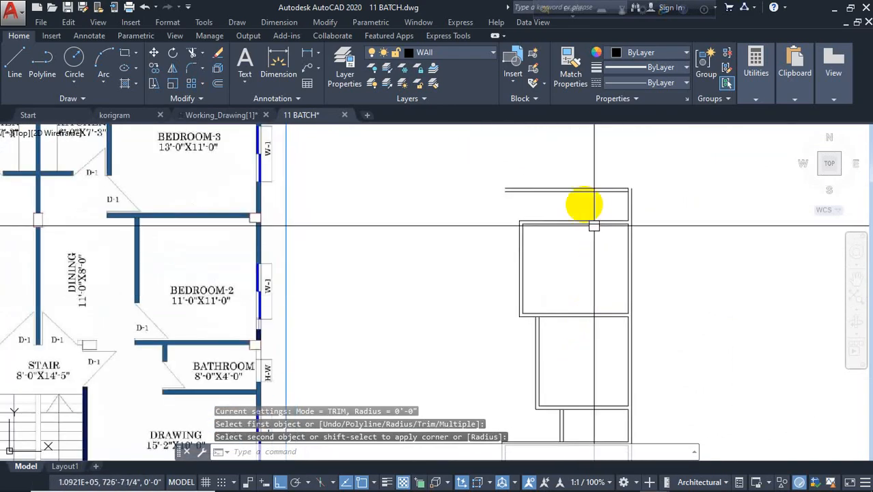
pyautogui.scroll(4, 594, 226)
pyautogui.press('Return')
pyautogui.click(552, 187)
pyautogui.click(555, 204)
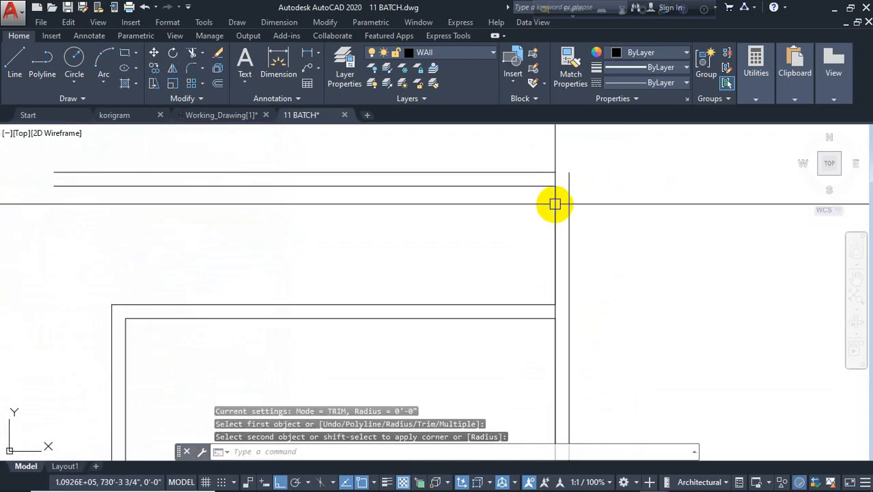
pyautogui.press('Return')
pyautogui.click(569, 191)
pyautogui.click(536, 171)
pyautogui.scroll(-5, 620, 185)
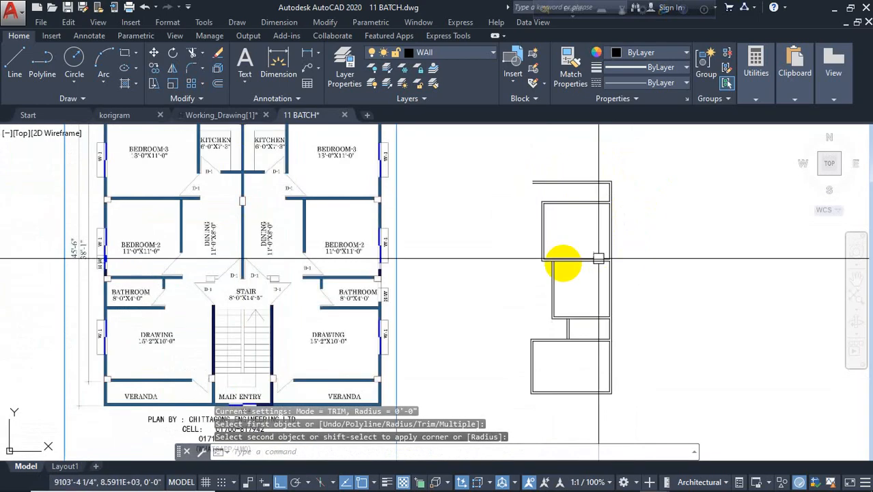
pyautogui.press('Escape')
# Offset the outer line of Bedroom-2's left wall by 8' away from the room for the dining width.
pyautogui.scroll(2, 279, 224)
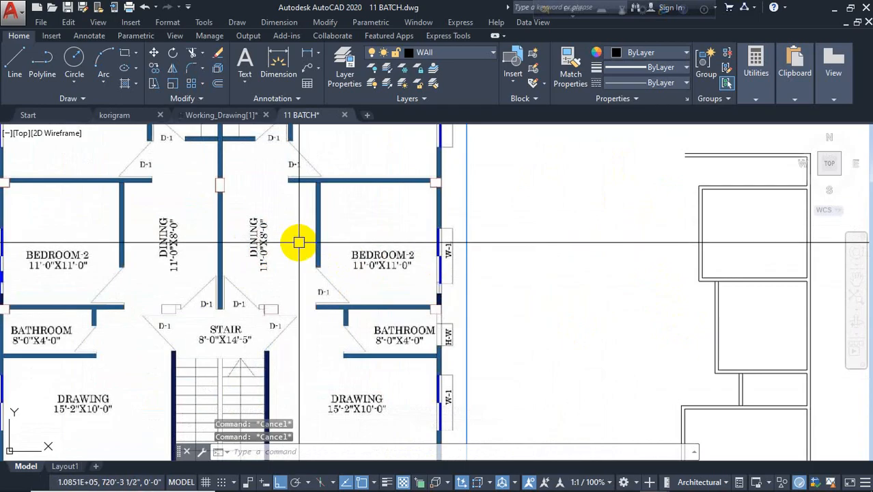
pyautogui.scroll(-2, 205, 243)
pyautogui.scroll(2, 518, 297)
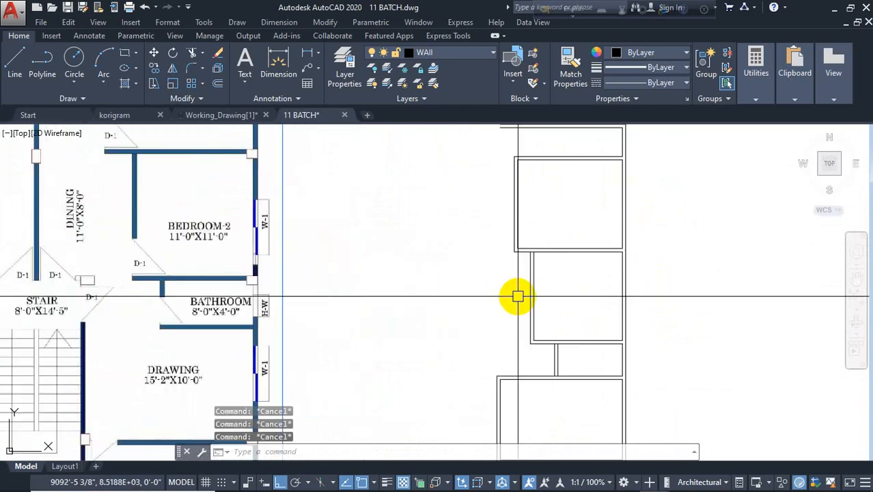
pyautogui.press('Return')
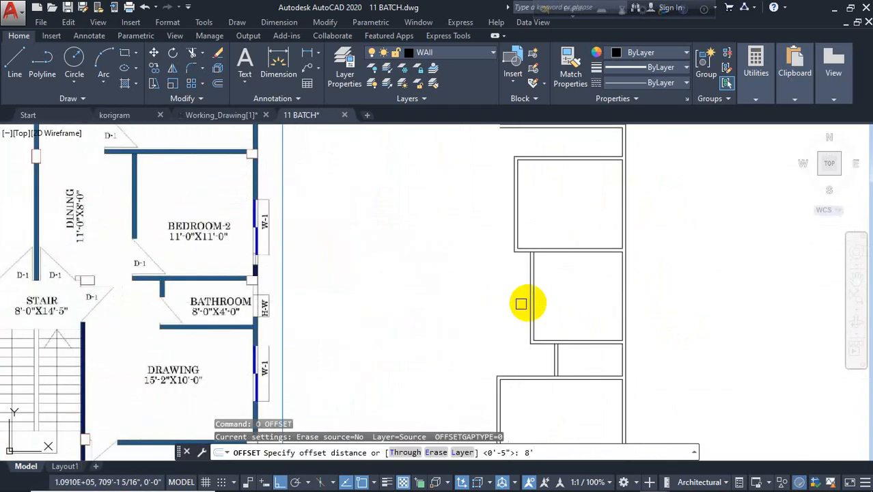
pyautogui.press('Return')
pyautogui.click(529, 295)
pyautogui.click(414, 299)
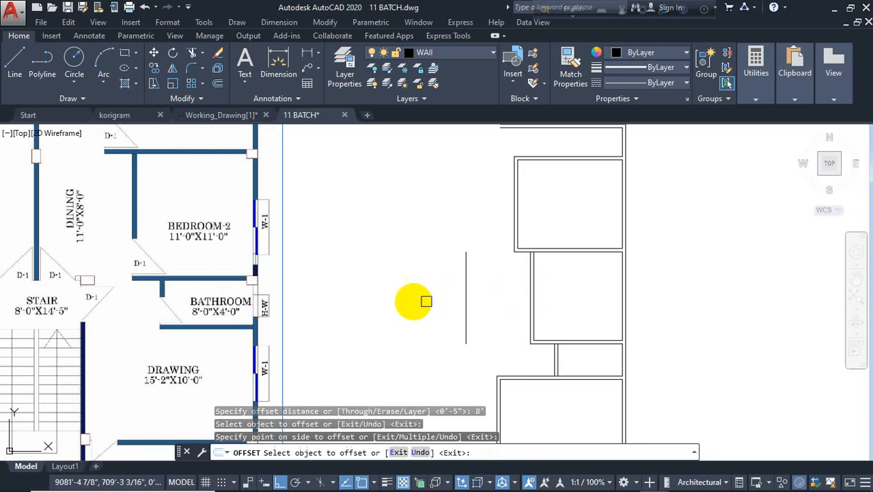
# Offset the new dining boundary line by 5 inches away from Bedroom-2 to form the central wall.
pyautogui.press('Escape')
pyautogui.write('o')
pyautogui.press('Return')
pyautogui.write('5')
pyautogui.press('Return')
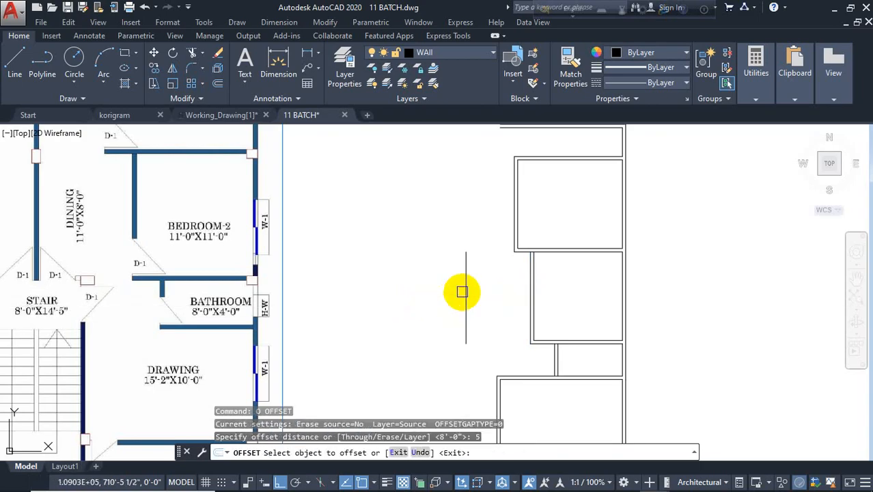
pyautogui.click(465, 293)
pyautogui.click(433, 307)
pyautogui.press('Escape')
# Draw a 6' horizontal line leftward from Bedroom-3's upper-left outer wall corner for the kitchen's upper wall.
pyautogui.scroll(-4, 457, 288)
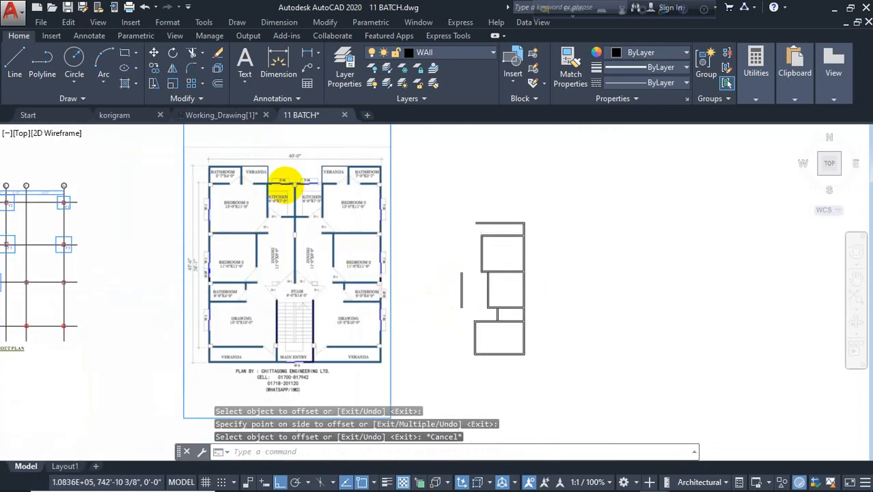
pyautogui.scroll(4, 288, 184)
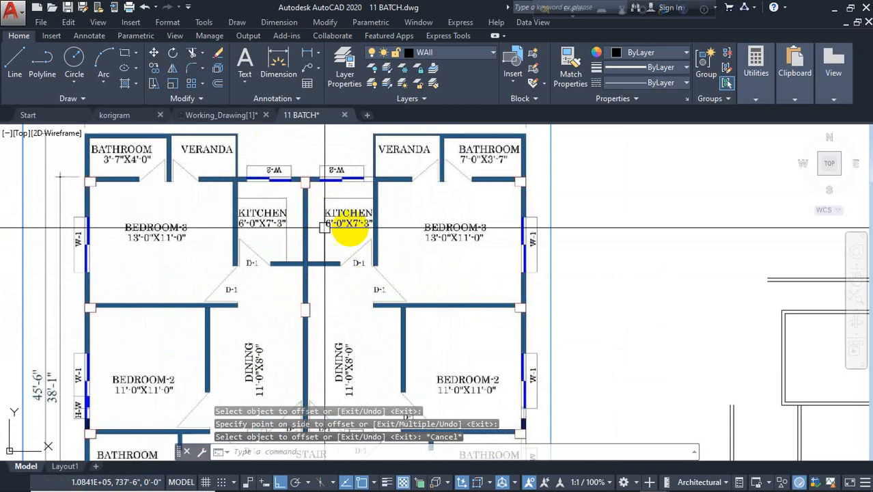
pyautogui.scroll(-4, 336, 238)
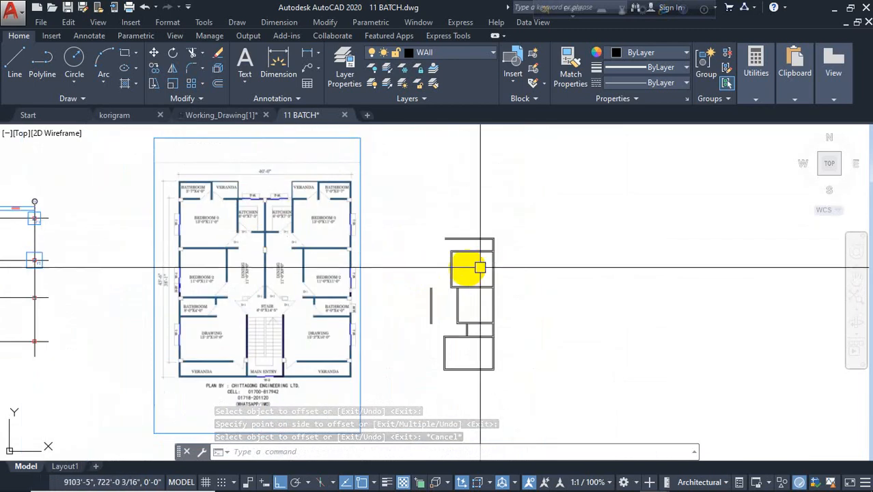
pyautogui.scroll(2, 306, 214)
pyautogui.scroll(2, 304, 212)
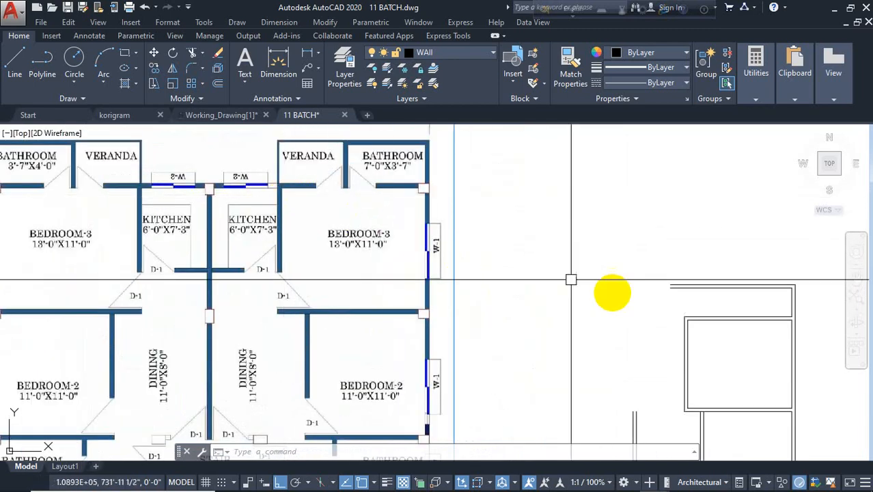
pyautogui.press('Escape')
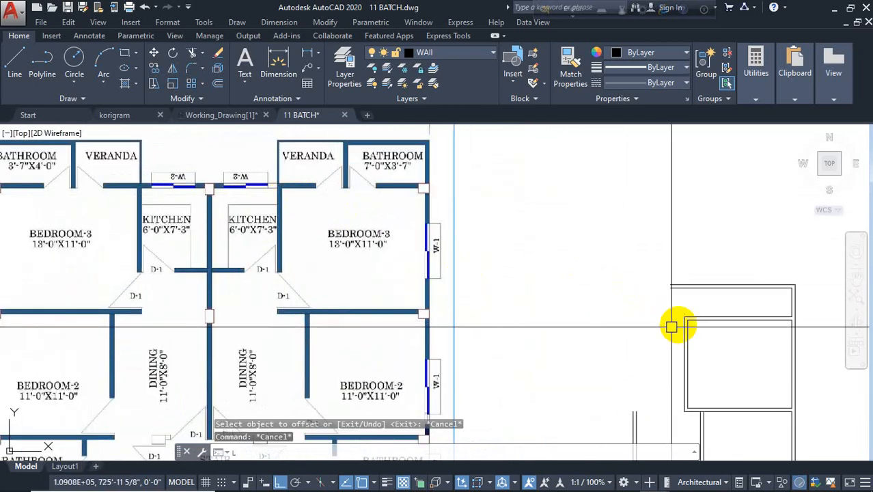
pyautogui.write('l')
pyautogui.press('Return')
pyautogui.click(684, 317)
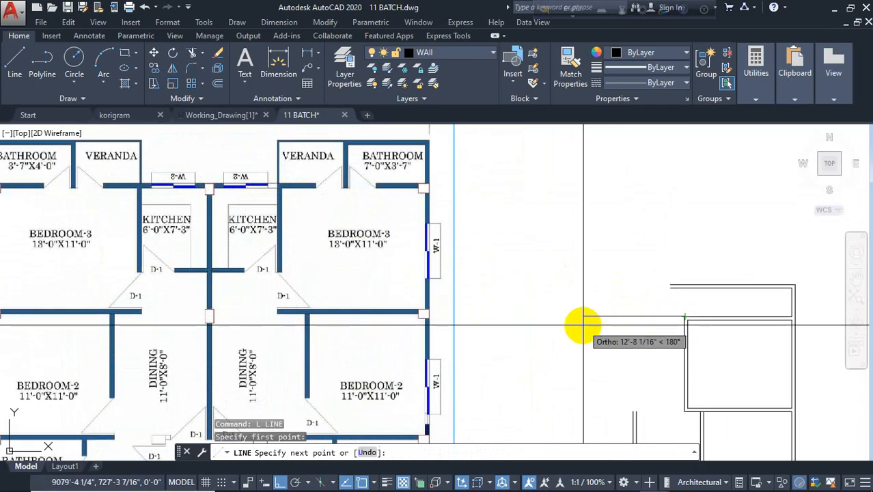
pyautogui.write("6'")
pyautogui.press('Return')
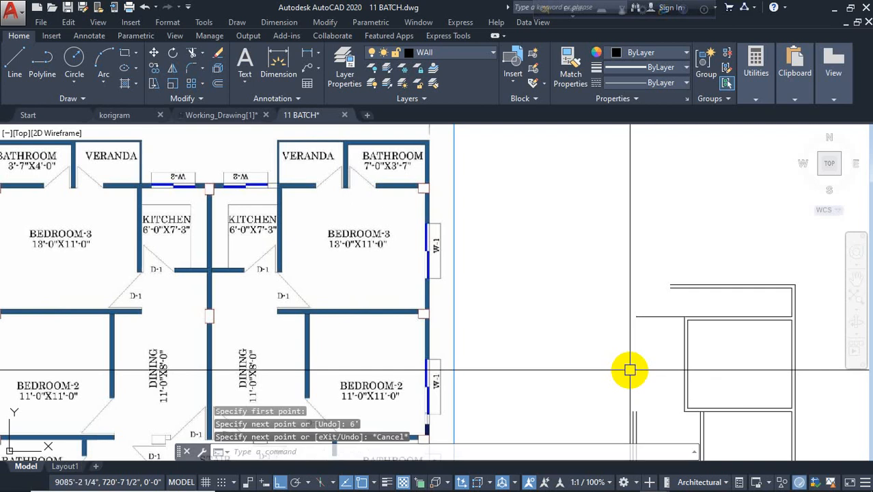
pyautogui.write('o')
pyautogui.press('Return')
pyautogui.write('6')
pyautogui.press('Return')
pyautogui.press('Escape')
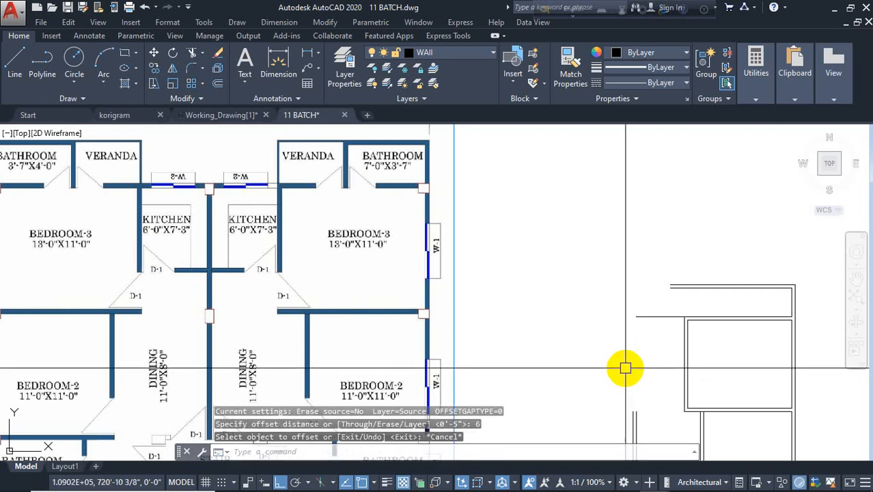
# Offset the 6' kitchen line downward by 5 inches to form the kitchen's upper wall.
pyautogui.write('o')
pyautogui.press('Return')
pyautogui.write('5')
pyautogui.press('Return')
pyautogui.press('Escape')
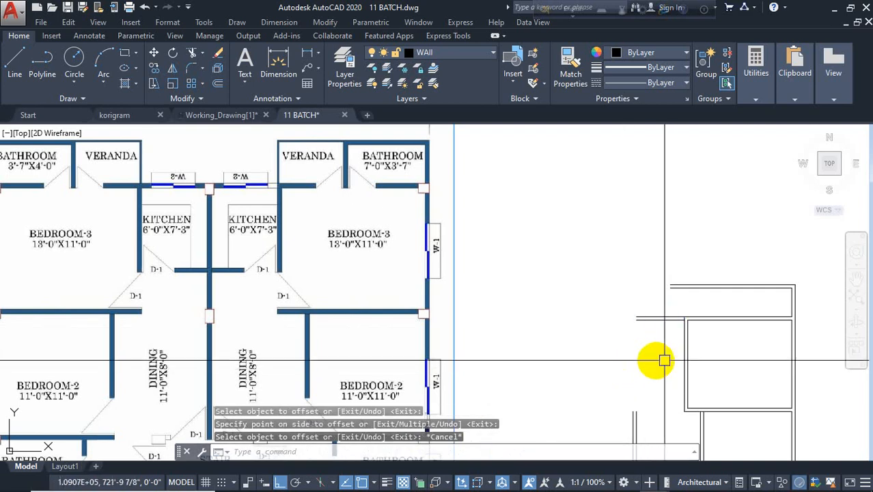
# Offset the inner line of the kitchen's upper wall downward by 7'3 for the kitchen depth.
pyautogui.write('o')
pyautogui.press('Return')
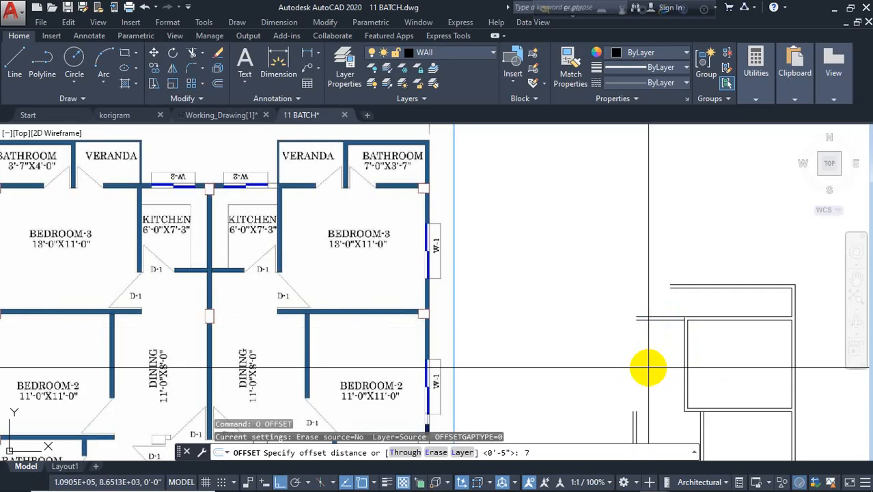
pyautogui.write("7'3")
pyautogui.press('Return')
pyautogui.click(663, 320)
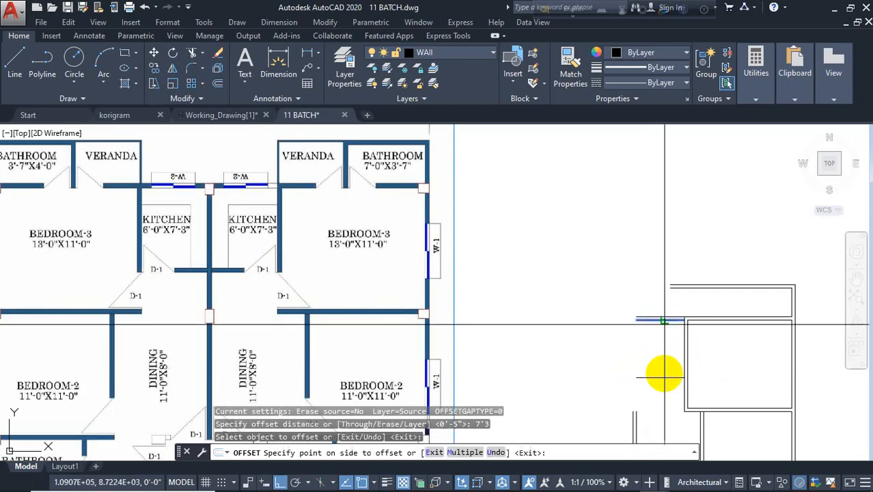
pyautogui.click(660, 387)
pyautogui.press('Escape')
# Offset the kitchen's lower line downward by 5 inches to form its lower wall.
pyautogui.write('o')
pyautogui.press('Return')
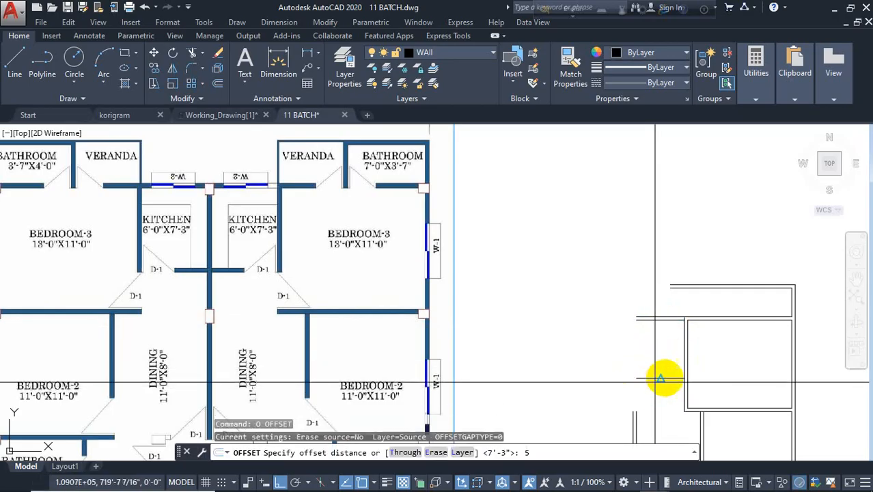
pyautogui.write('5')
pyautogui.press('Return')
pyautogui.click(664, 379)
pyautogui.click(657, 408)
pyautogui.press('Escape')
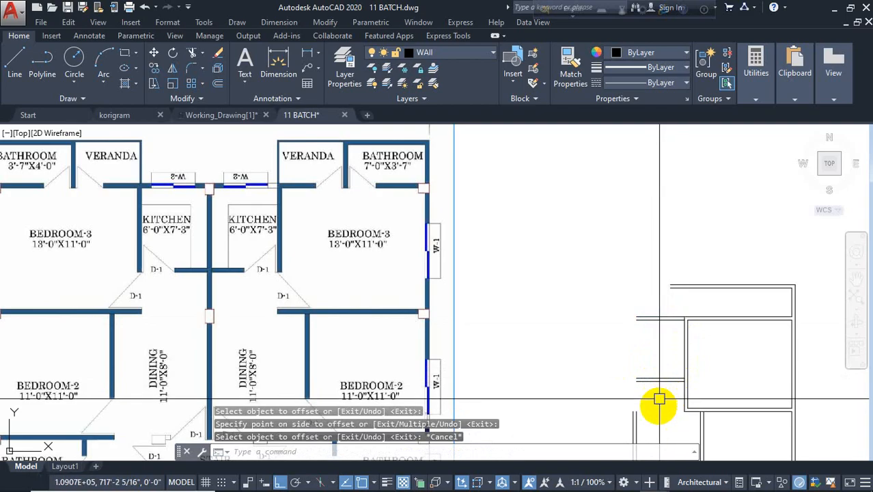
# Try stretching the central dining wall's upper end upward well beyond the kitchen's upper wall, and undo the stretch.
pyautogui.click(650, 406)
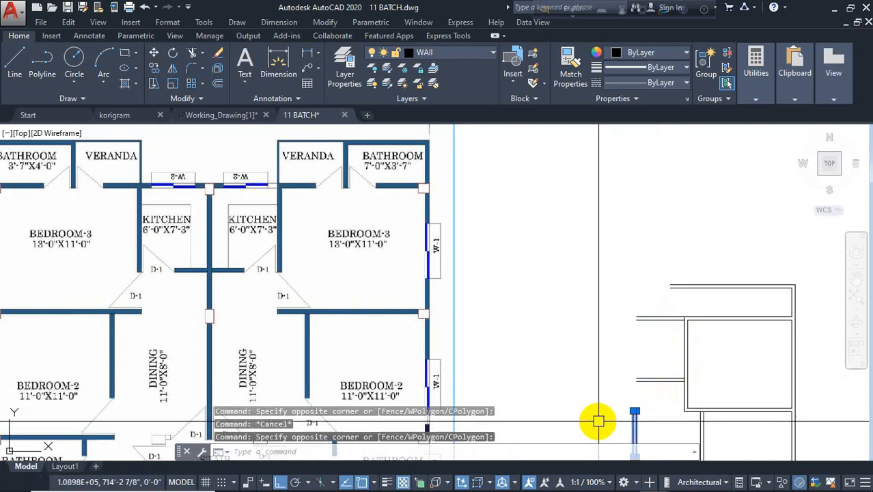
pyautogui.press('Escape')
pyautogui.click(595, 416)
pyautogui.write('s')
pyautogui.press('Return')
pyautogui.click(610, 402)
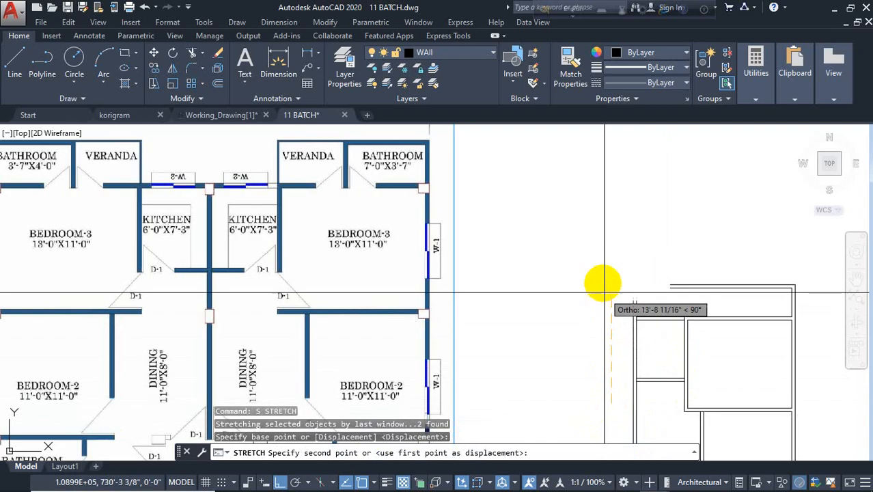
pyautogui.click(604, 264)
pyautogui.press('Escape')
pyautogui.press('Escape')
pyautogui.press('Escape')
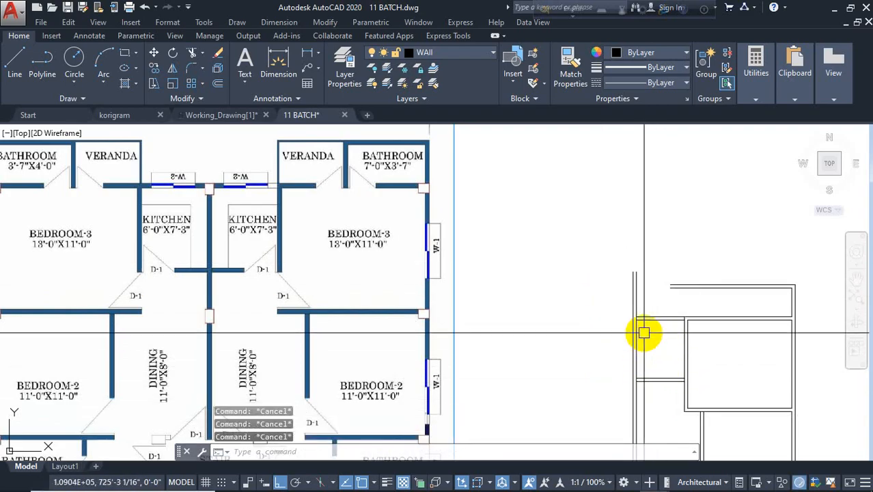
pyautogui.hotkey('ctrl', 'z')
# Stretch both lines of the central dining wall straight upward to just past the kitchen's upper wall.
pyautogui.click(651, 401)
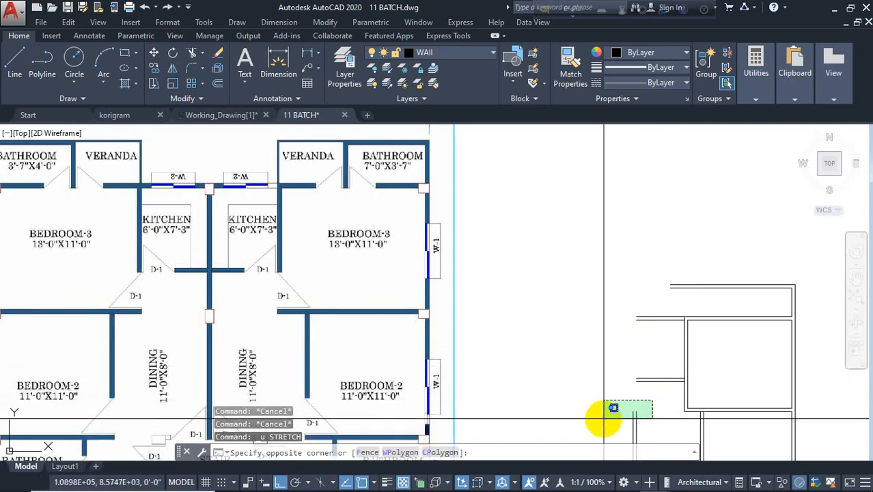
pyautogui.click(600, 416)
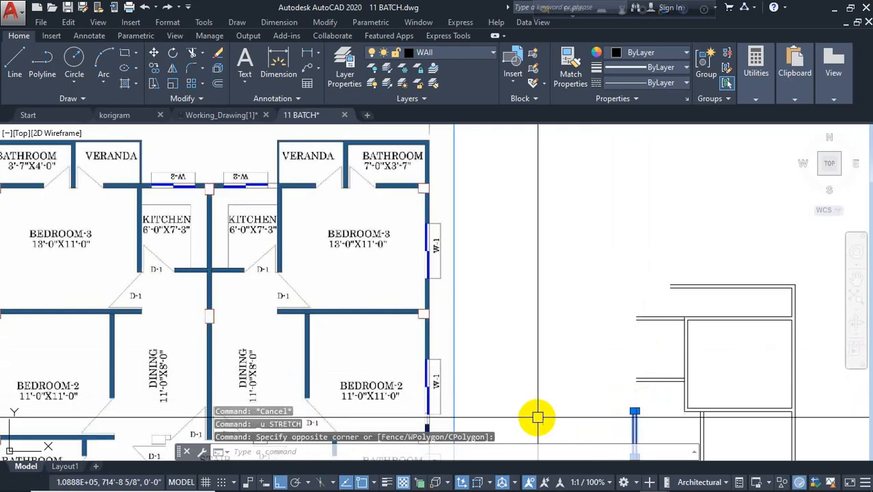
pyautogui.write('s')
pyautogui.press('Return')
pyautogui.click(577, 403)
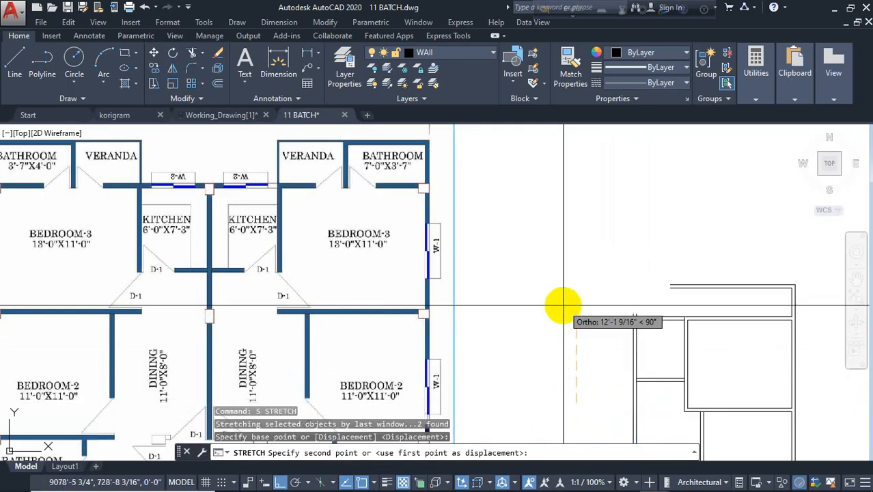
pyautogui.press('Escape')
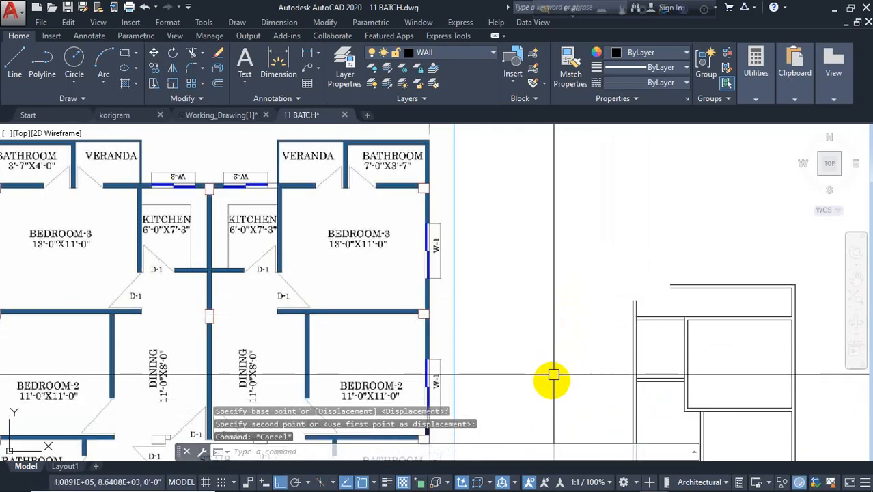
pyautogui.press('Escape')
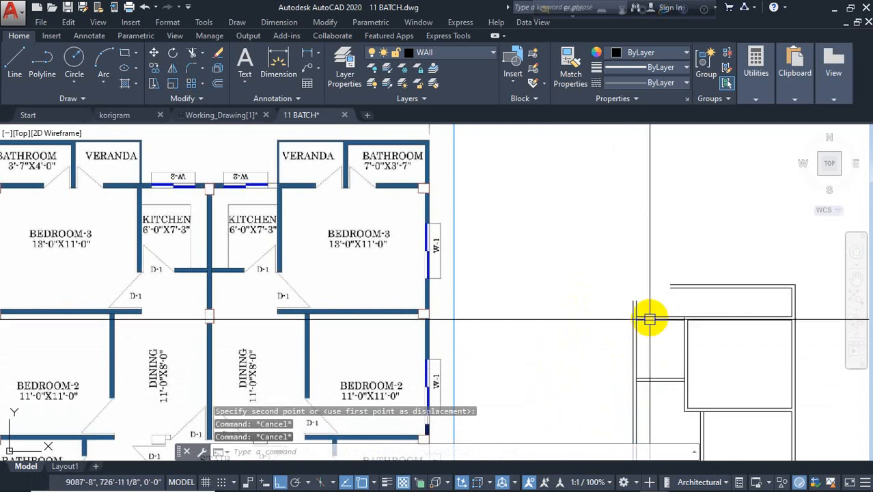
# Fillet the kitchen's upper wall lines with the matching inner and outer lines of the central dining wall to close the corner.
pyautogui.scroll(5, 649, 304)
pyautogui.click(645, 281)
pyautogui.click(567, 314)
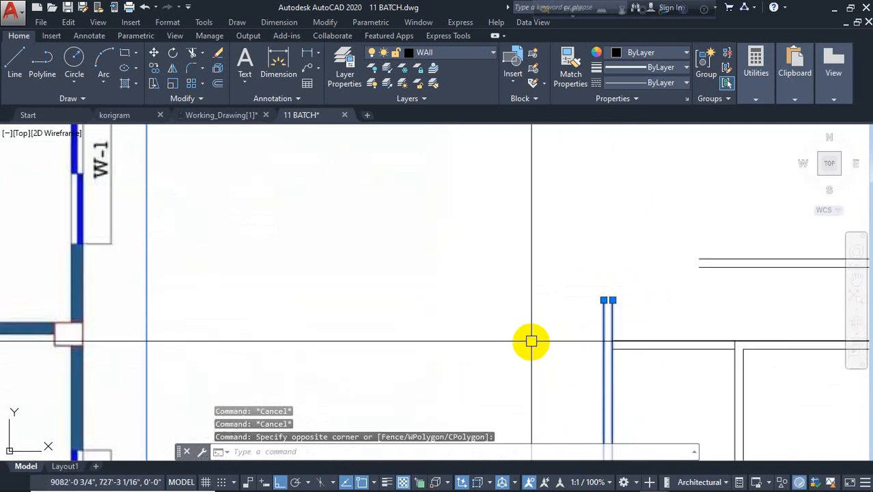
pyautogui.press('Escape')
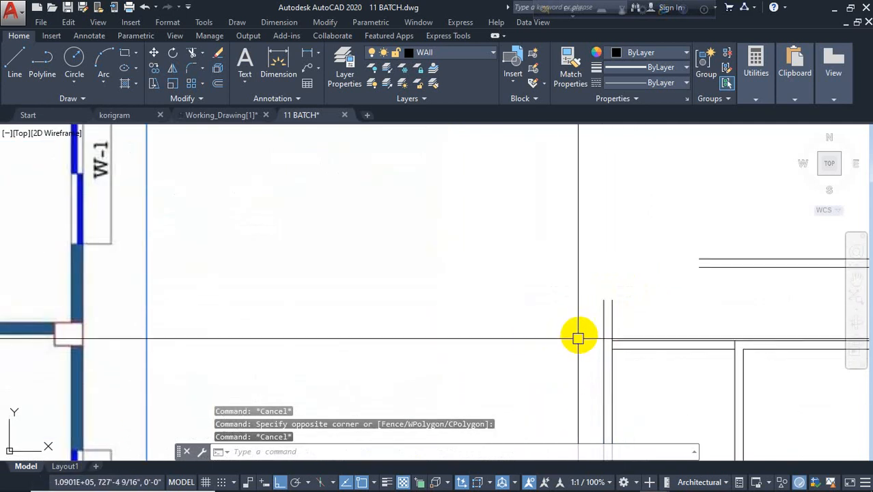
pyautogui.press('Return')
pyautogui.click(612, 371)
pyautogui.click(630, 350)
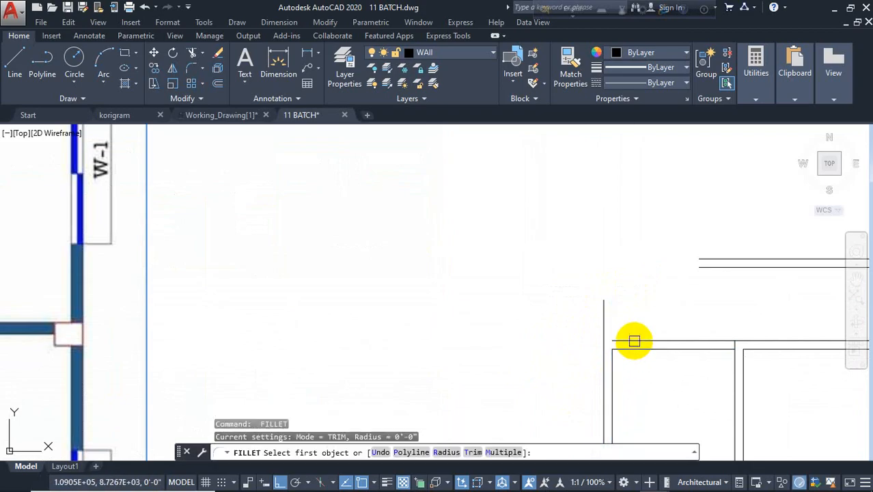
pyautogui.click(633, 341)
pyautogui.click(600, 361)
# Draw a horizontal line leftward from the drawing room's upper-left outer corner to well past the central dining wall.
pyautogui.scroll(-8, 579, 230)
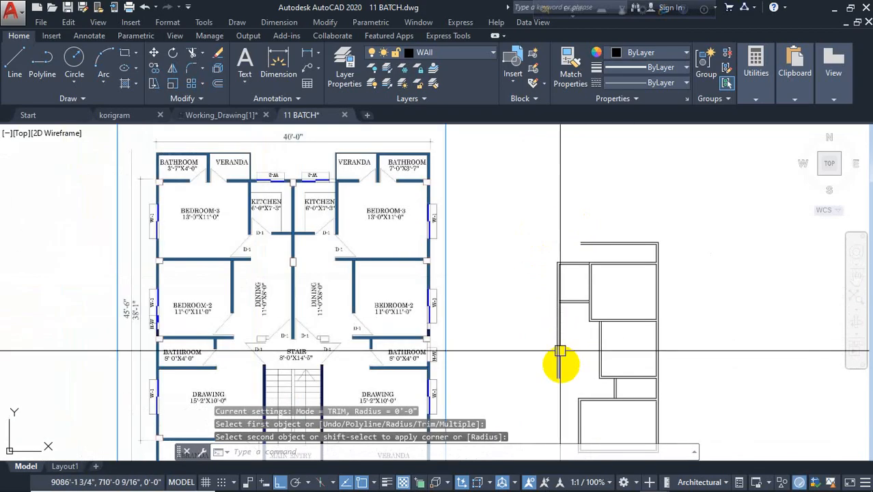
pyautogui.scroll(6, 478, 347)
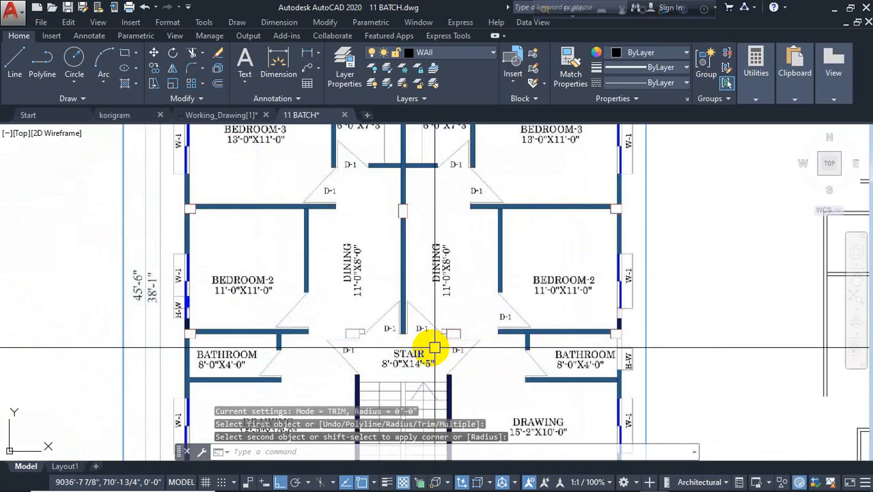
pyautogui.scroll(-2, 410, 331)
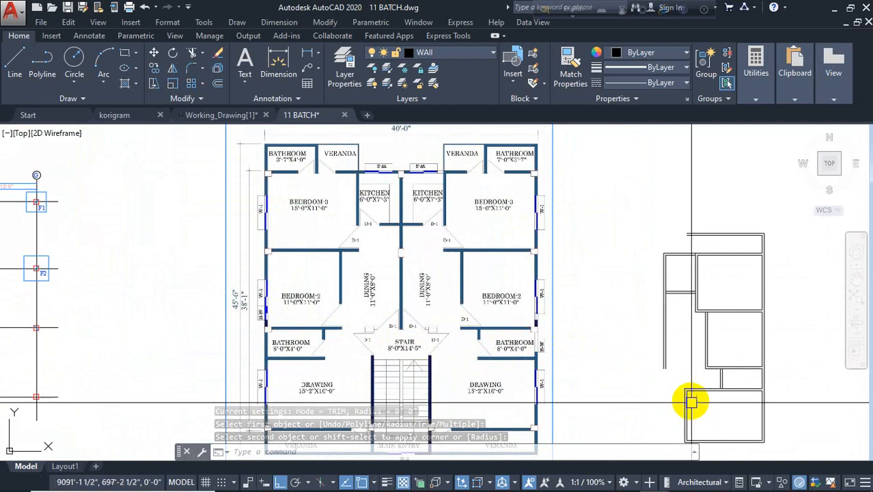
pyautogui.scroll(4, 688, 395)
pyautogui.write('l')
pyautogui.press('Return')
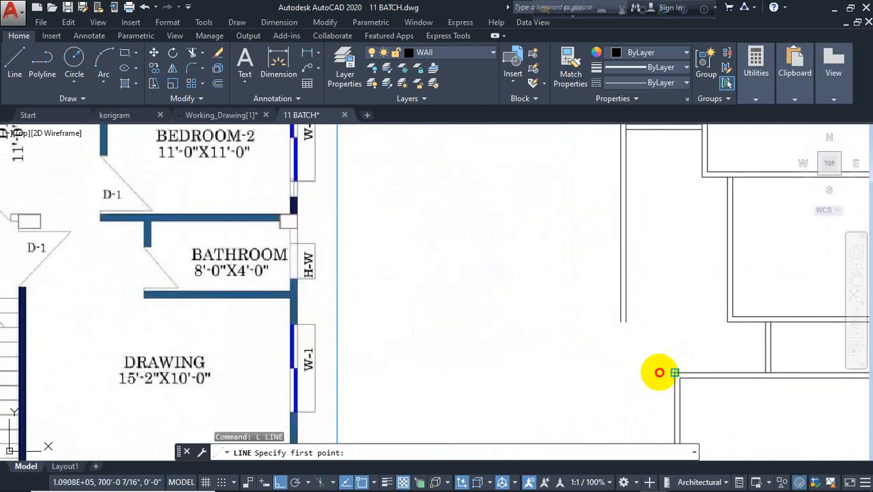
pyautogui.press('Escape')
# Offset the new line below the dining area downward by 5 inches to form the dining room's lower wall.
pyautogui.write('o')
pyautogui.press('Return')
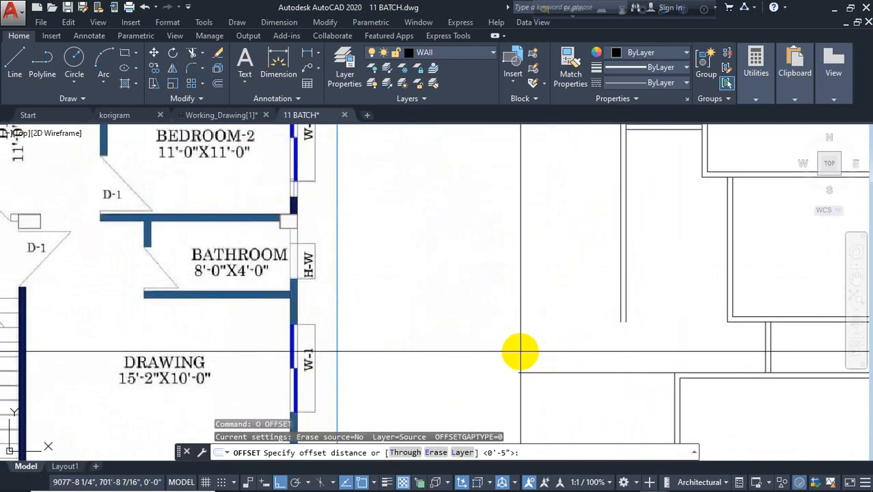
pyautogui.press('Return')
pyautogui.click(585, 372)
pyautogui.click(611, 395)
pyautogui.press('Escape')
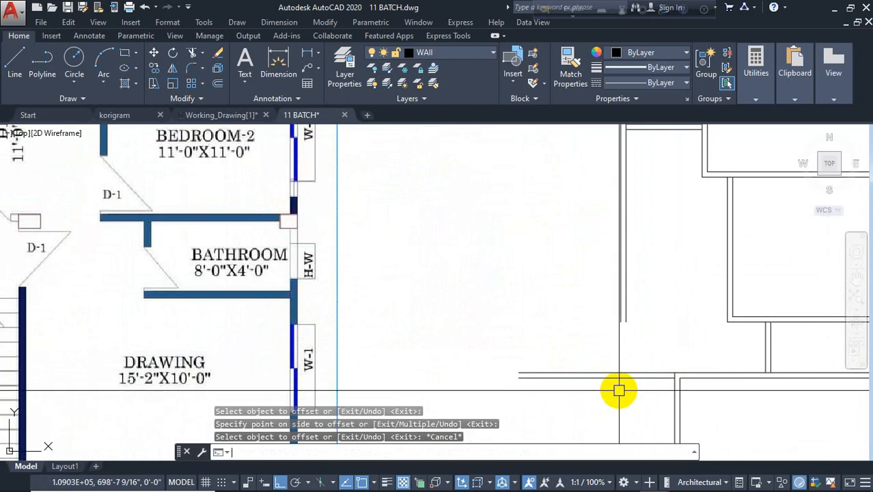
# Fillet both lines of the dining room's lower wall with the matching lines of the central wall to close the corner.
pyautogui.write('f')
pyautogui.press('Return')
pyautogui.click(647, 372)
pyautogui.click(628, 315)
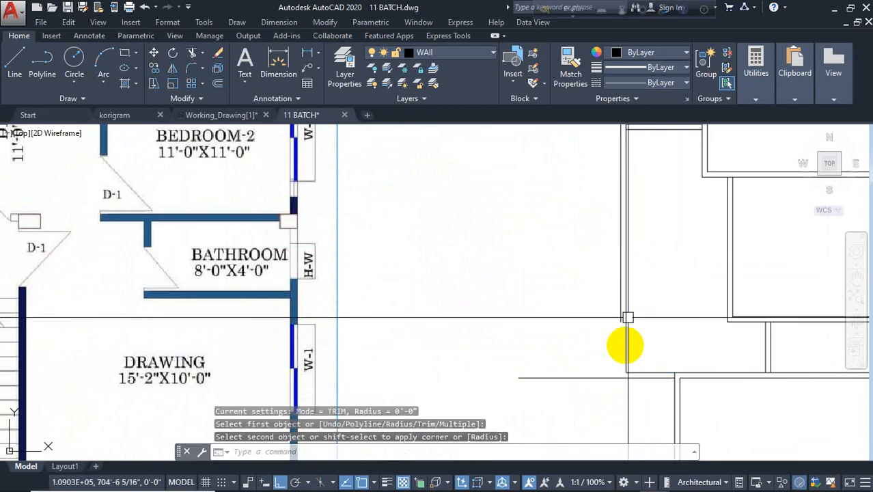
pyautogui.press('Return')
pyautogui.click(637, 375)
# Draw a vertical line from bedroom 3's upper-left wall corner straight up to just past the veranda's upper wall.
pyautogui.scroll(-5, 619, 313)
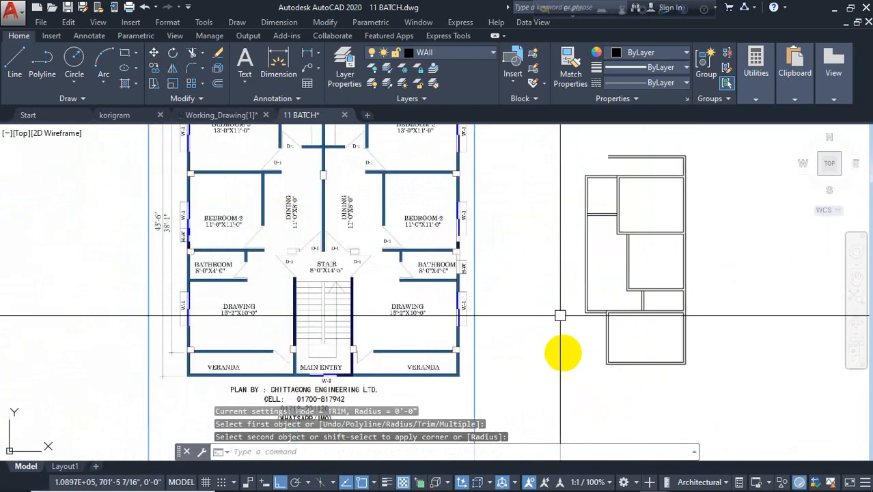
pyautogui.moveTo(580, 369)
pyautogui.mouseDown(button='middle')
pyautogui.moveTo(579, 382)
pyautogui.moveTo(538, 388)
pyautogui.mouseUp(button='middle')
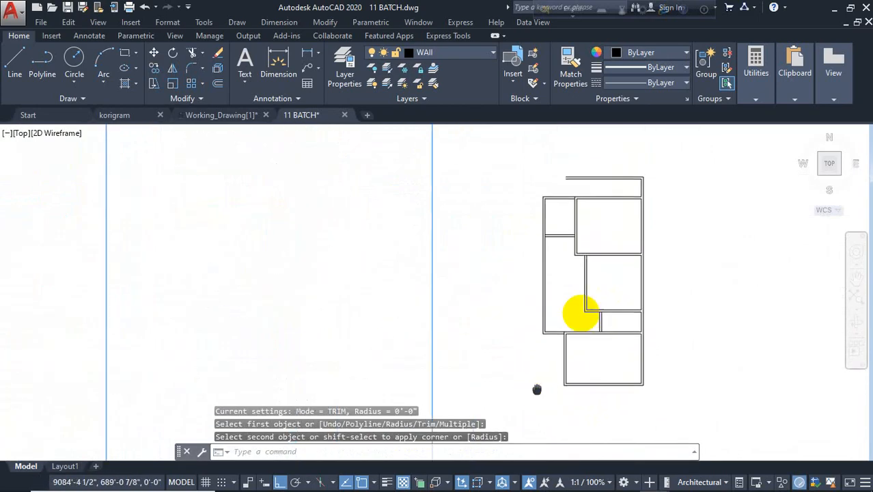
pyautogui.moveTo(593, 200); pyautogui.dragTo(602, 327, button='middle')
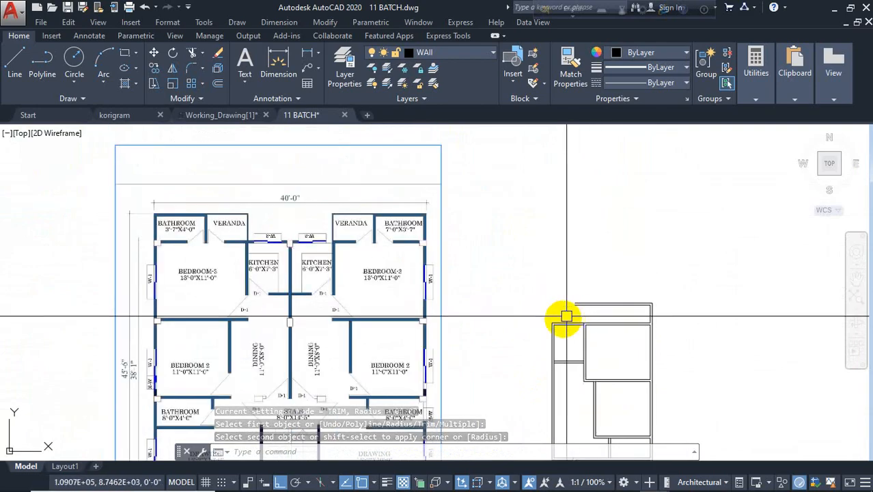
pyautogui.scroll(2, 585, 325)
pyautogui.press('Escape')
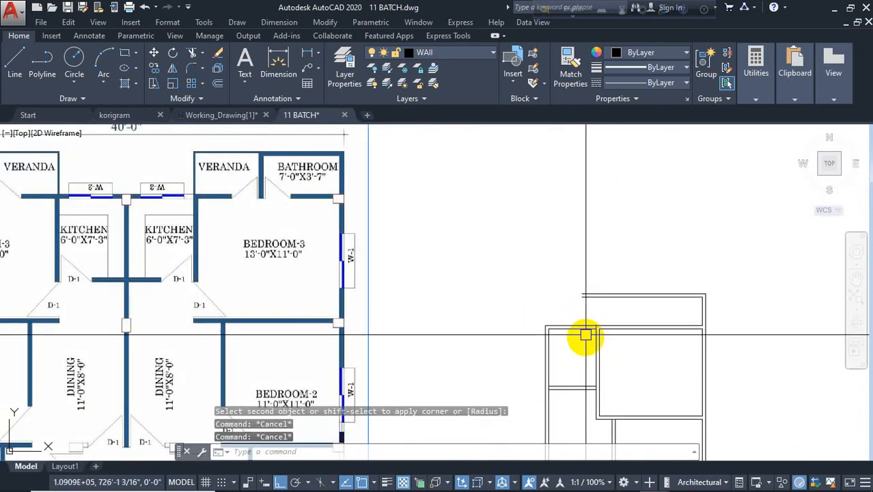
pyautogui.write('l')
pyautogui.press('Return')
pyautogui.click(596, 323)
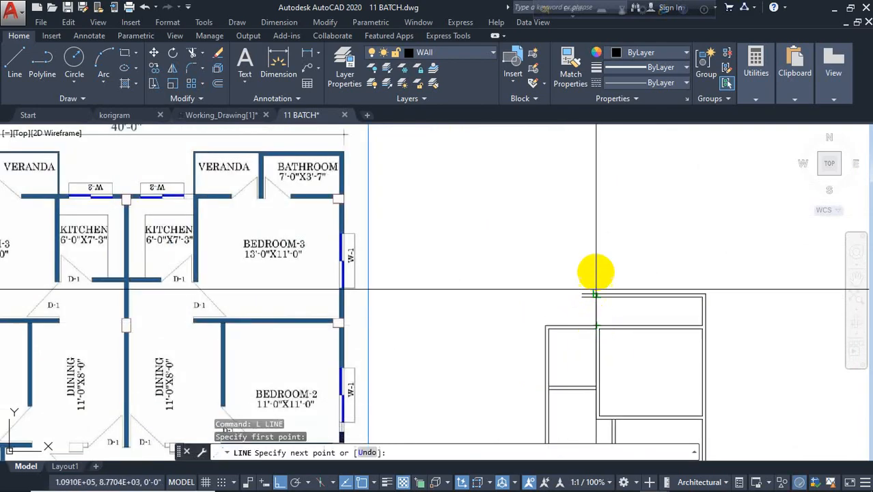
pyautogui.click(597, 272)
pyautogui.press('Escape')
pyautogui.write('o')
pyautogui.press('Return')
pyautogui.write('5')
pyautogui.press('Return')
pyautogui.scroll(3, 585, 311)
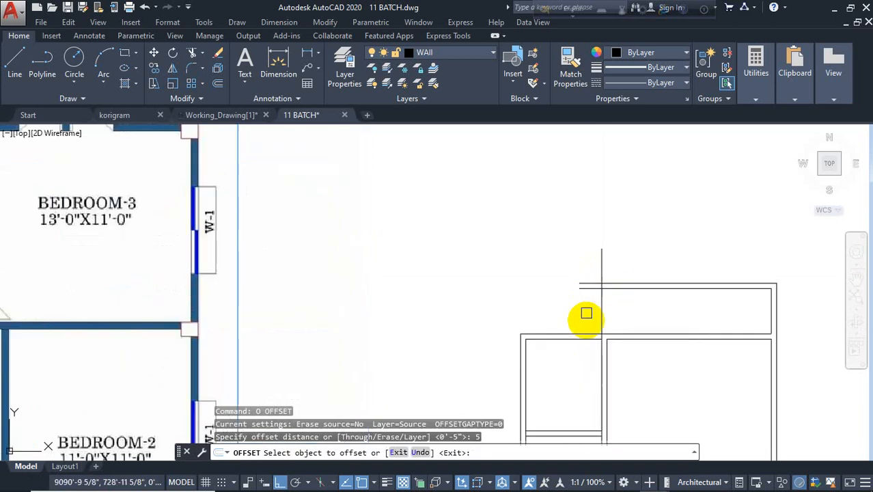
pyautogui.click(610, 310)
pyautogui.scroll(-5, 643, 308)
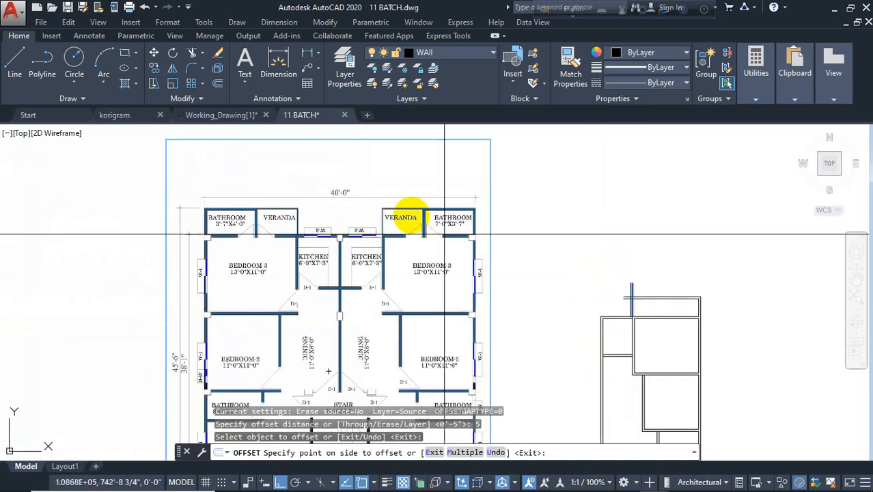
pyautogui.scroll(6, 400, 224)
pyautogui.scroll(-5, 307, 223)
pyautogui.scroll(5, 554, 316)
pyautogui.press('Escape')
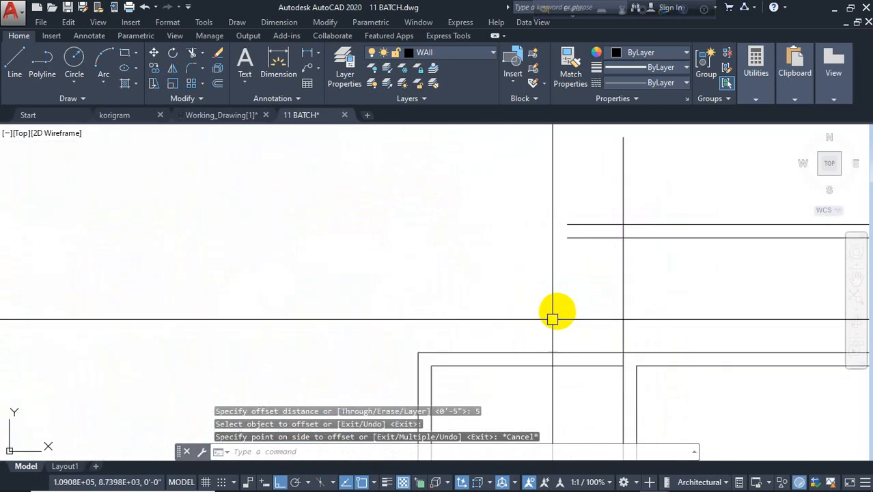
# Offset the inner line of the upper bathroom's right wall leftward by 7' for the bathroom width.
pyautogui.scroll(-1, 559, 309)
pyautogui.scroll(-4, 172, 189)
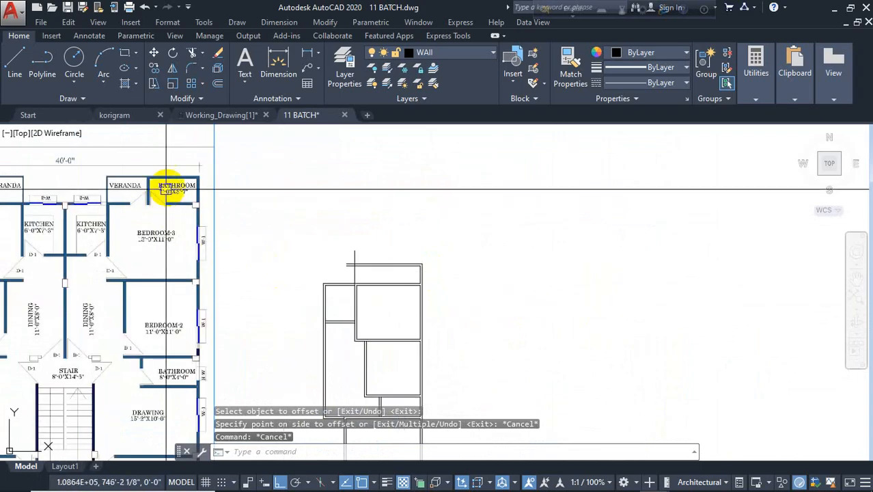
pyautogui.scroll(6, 171, 210)
pyautogui.scroll(-5, 134, 202)
pyautogui.press('Escape')
pyautogui.scroll(6, 538, 316)
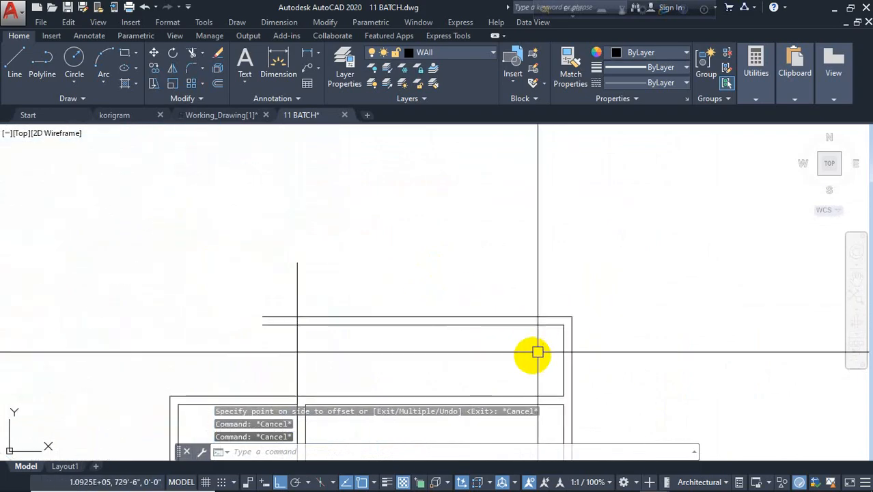
pyautogui.write('o')
pyautogui.press('Return')
pyautogui.write("7'")
pyautogui.press('Return')
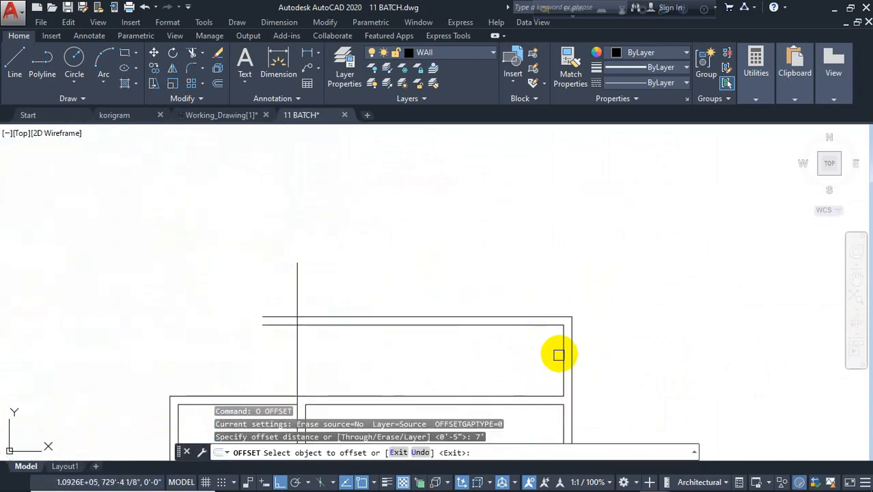
pyautogui.click(561, 355)
pyautogui.click(403, 338)
pyautogui.press('Return')
# Offset the upper bathroom's left line a further 5 inches leftward to form the wall between bathroom and veranda.
pyautogui.write('o')
pyautogui.press('Return')
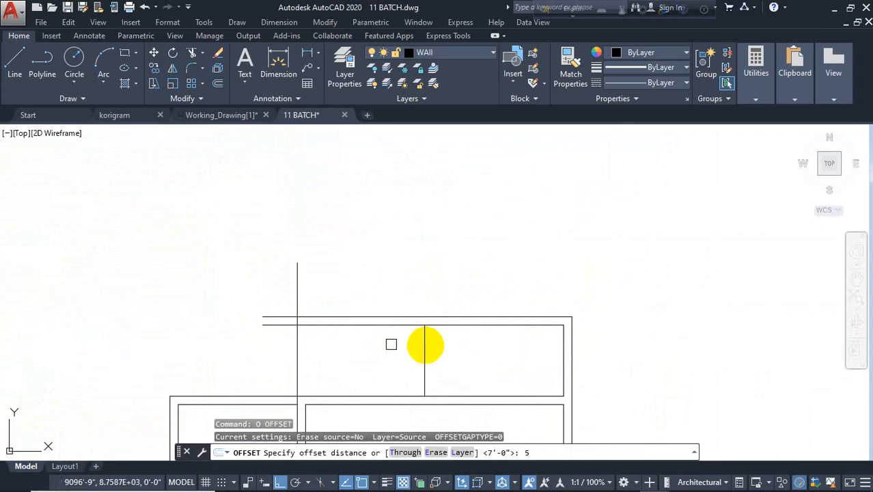
pyautogui.write('5')
pyautogui.press('Return')
pyautogui.click(424, 350)
pyautogui.click(379, 352)
pyautogui.press('Escape')
# Extend the veranda-side line of the bathroom partition up to the outer line of the upper wall.
pyautogui.moveTo(347, 370); pyautogui.dragTo(416, 324, button='middle')
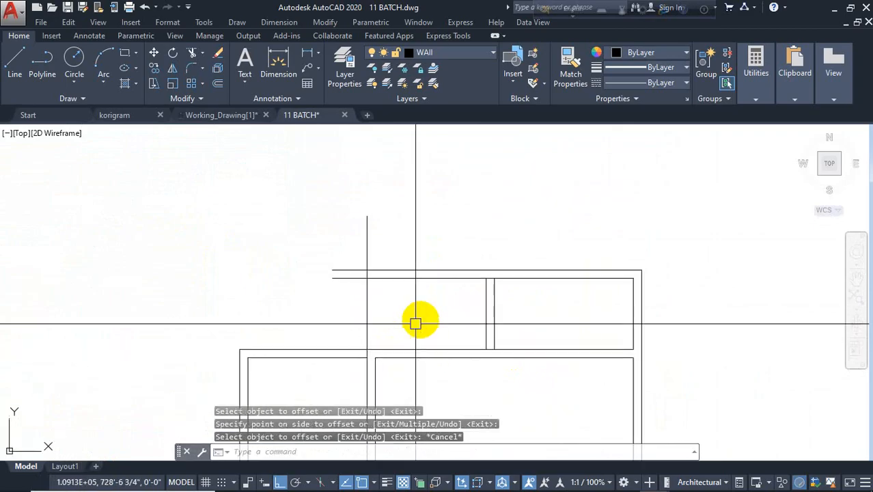
pyautogui.press('Escape')
pyautogui.write('ex')
pyautogui.press('Return')
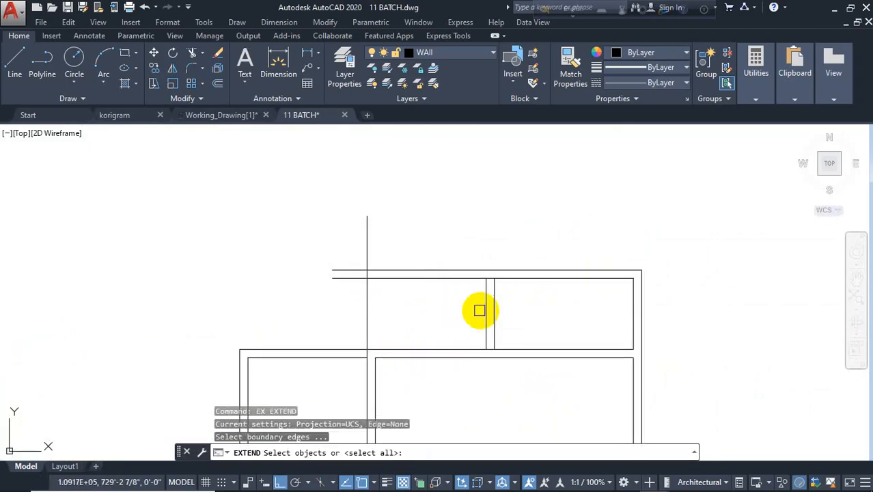
pyautogui.press('Escape')
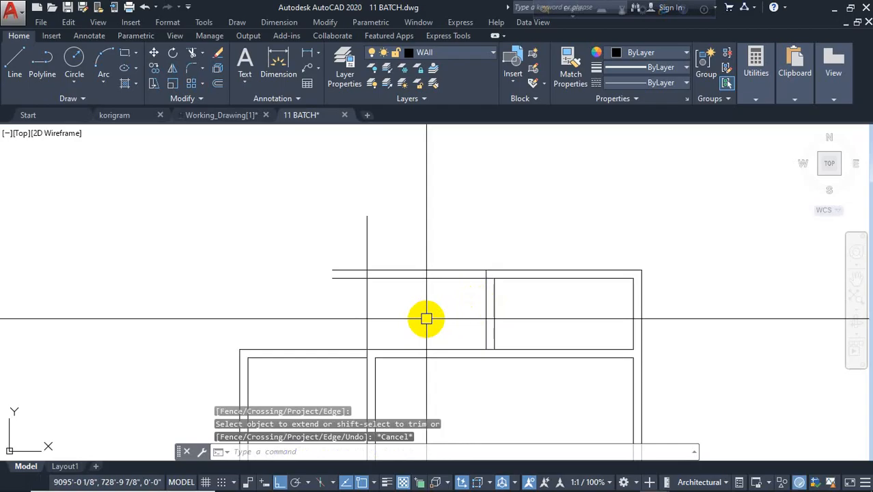
# Trim the upper wall's two lines across the veranda and delete the leftover stubs beyond the veranda's left line.
pyautogui.write('tr')
pyautogui.press('Return')
pyautogui.click(425, 304)
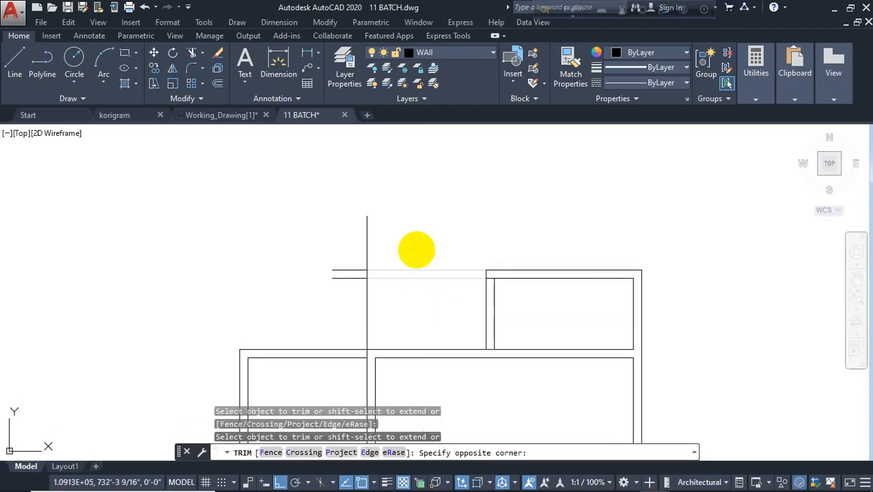
pyautogui.press('Escape')
pyautogui.click(352, 255)
pyautogui.click(331, 291)
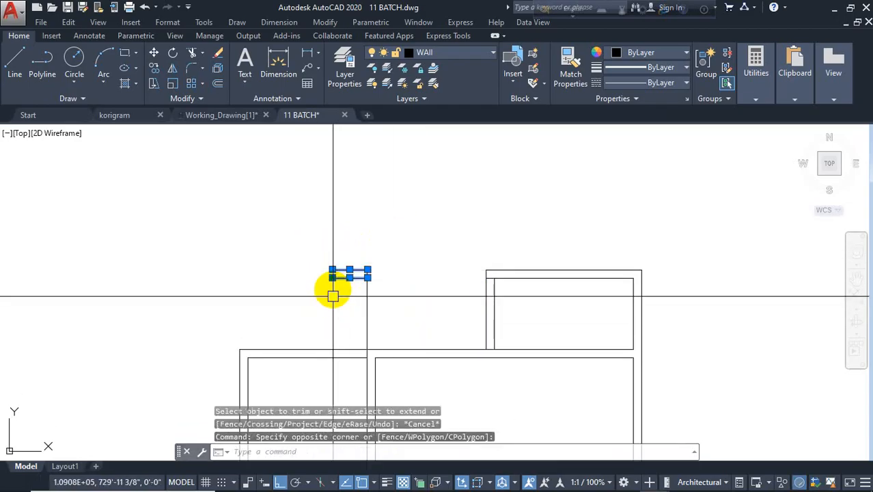
pyautogui.press('Delete')
# Draw a line across the veranda's upper edge from the top of its left line to the bathroom's upper-left corner.
pyautogui.write('l')
pyautogui.press('Return')
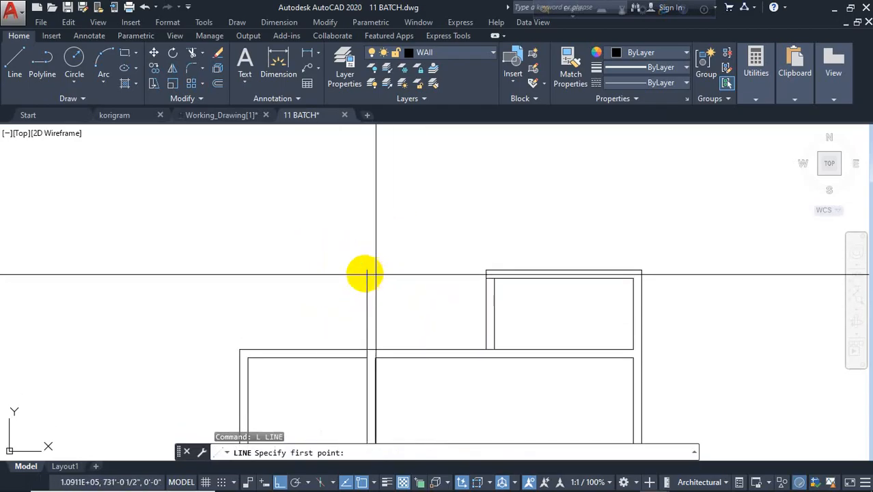
pyautogui.click(486, 271)
pyautogui.press('Escape')
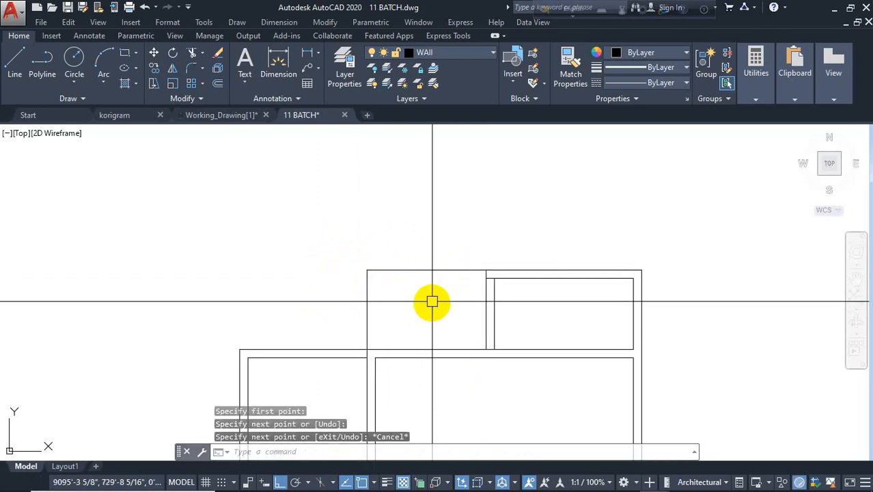
# Offset the veranda's upper and left lines inward by 3 inches to form its thin walls.
pyautogui.write('o')
pyautogui.press('Return')
pyautogui.write('3')
pyautogui.click(423, 307)
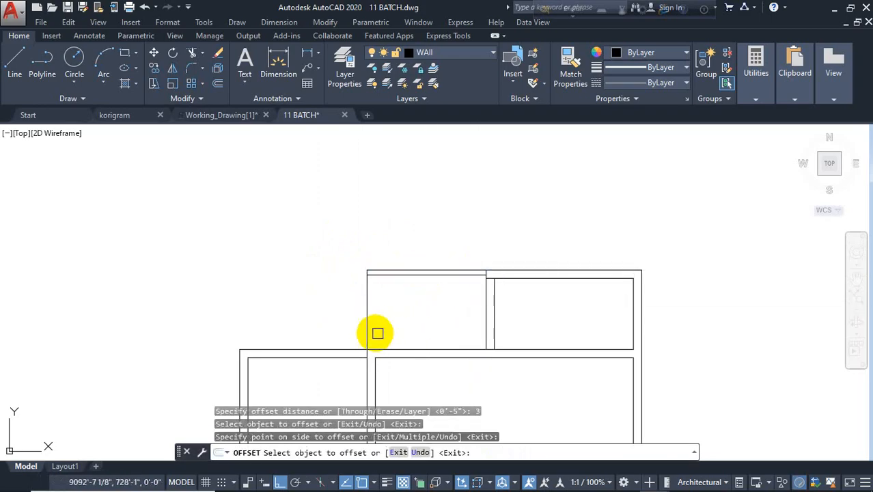
pyautogui.press('Escape')
# Fillet the inner lines of the veranda's left and upper walls into a clean corner.
pyautogui.write('f')
pyautogui.press('Return')
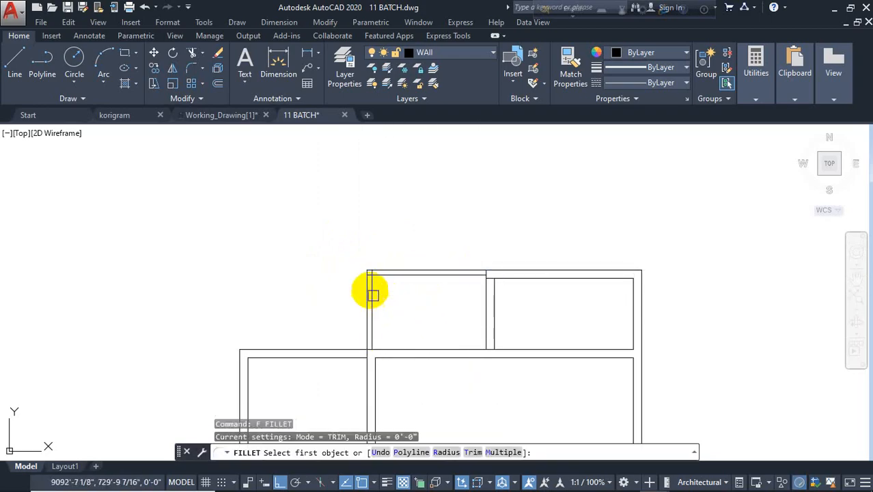
pyautogui.click(371, 290)
pyautogui.scroll(-5, 403, 274)
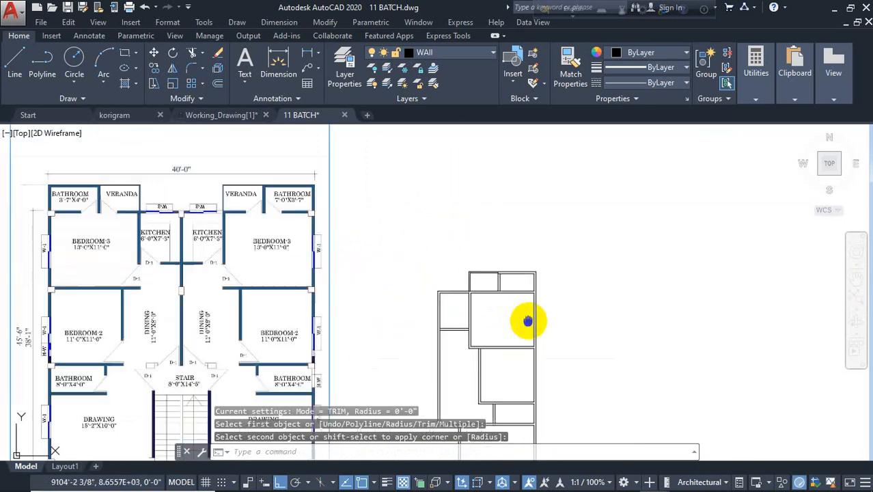
pyautogui.scroll(2, 543, 294)
pyautogui.scroll(-3, 484, 312)
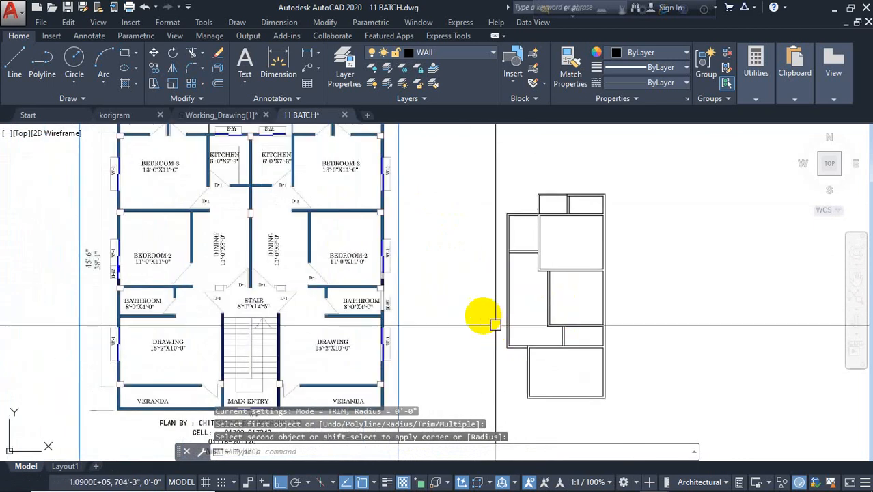
pyautogui.scroll(1, 464, 329)
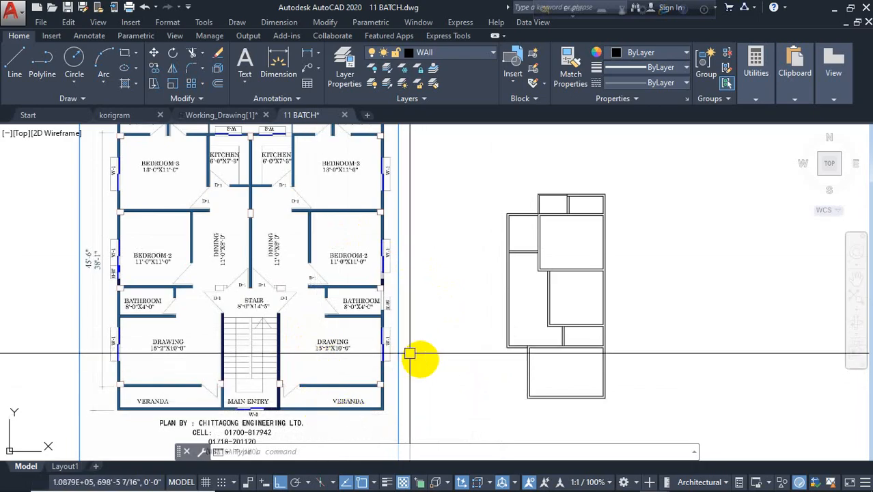
pyautogui.press('Escape')
pyautogui.moveTo(475, 388); pyautogui.dragTo(502, 309, button='middle')
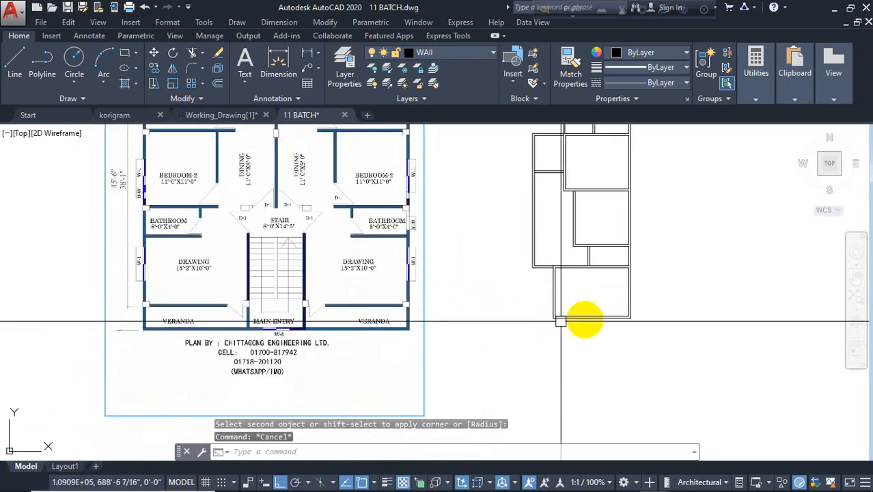
# Delete the two short horizontal wall lines running from the dining area's left wall to the drawing room's upper-left corner.
pyautogui.scroll(4, 374, 339)
pyautogui.scroll(-4, 389, 312)
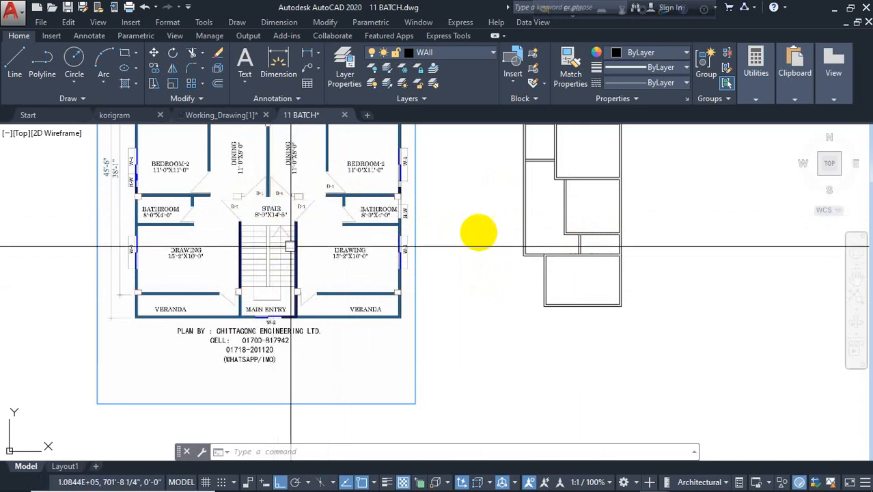
pyautogui.scroll(3, 534, 245)
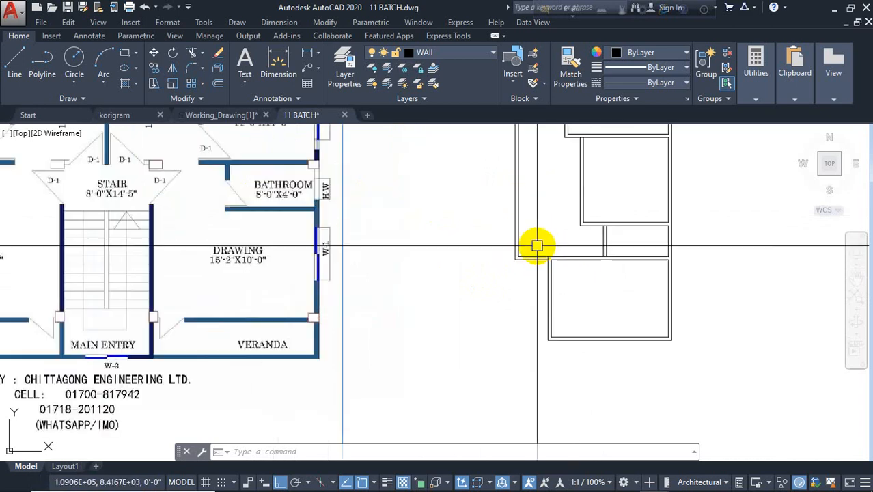
pyautogui.click(535, 246)
pyautogui.click(523, 287)
pyautogui.press('Delete')
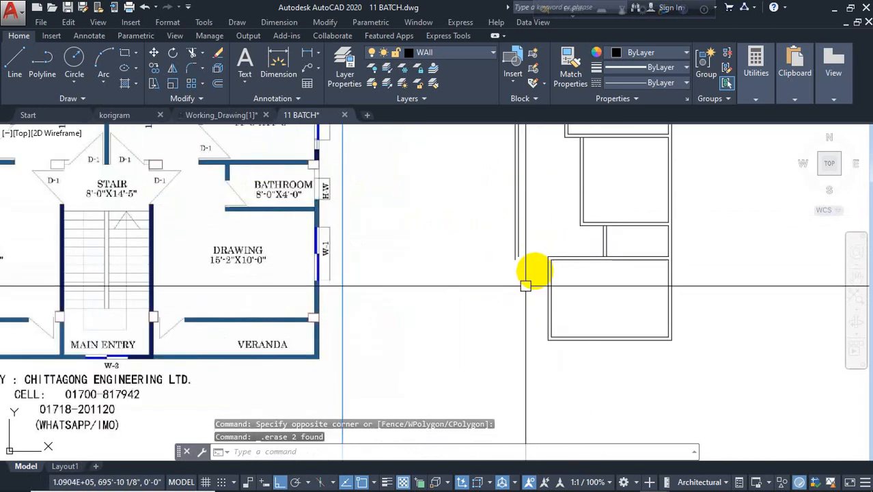
pyautogui.press('Escape')
pyautogui.press('Escape')
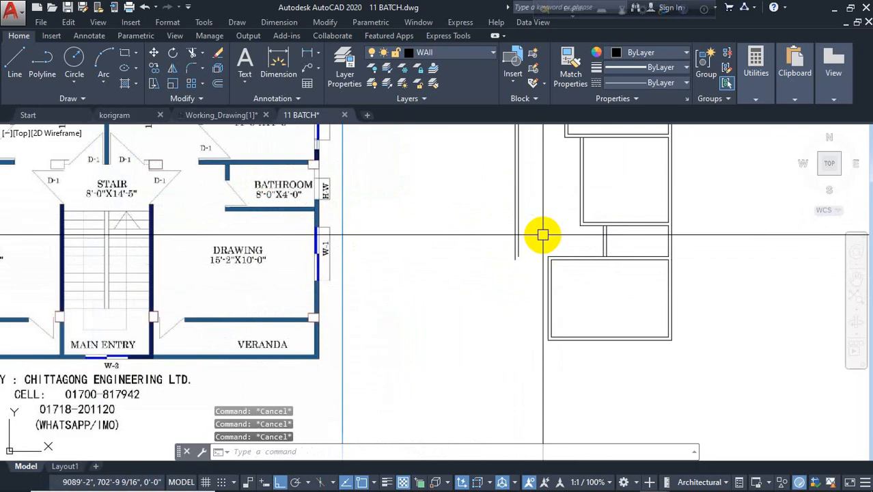
# Fillet the inner and outer lines of the dining area's left wall with the matching lines of the wall below Bedroom-2.
pyautogui.write('f')
pyautogui.press('Return')
pyautogui.click(592, 220)
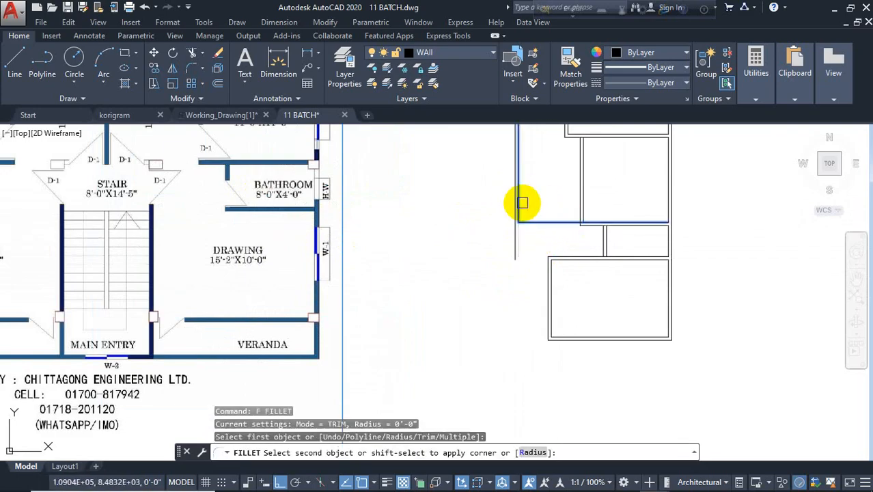
pyautogui.click(523, 203)
pyautogui.press('Return')
pyautogui.click(594, 227)
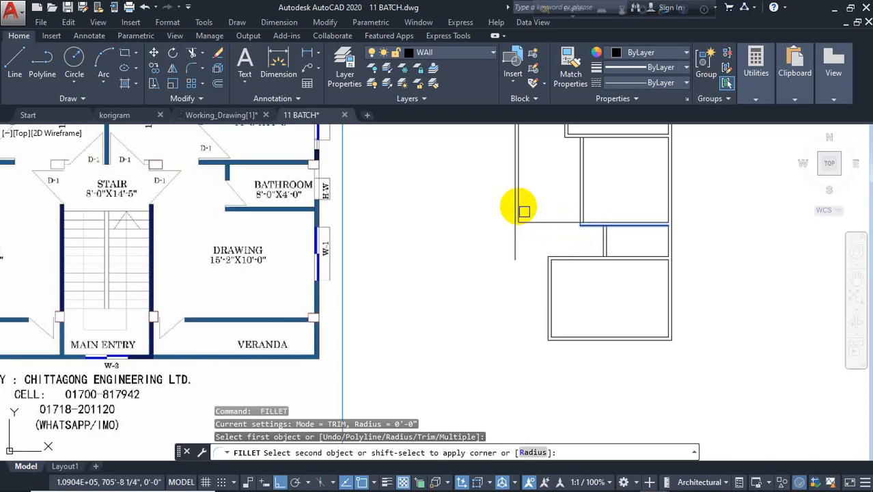
pyautogui.click(515, 202)
pyautogui.press('Escape')
pyautogui.press('Escape')
pyautogui.press('Escape')
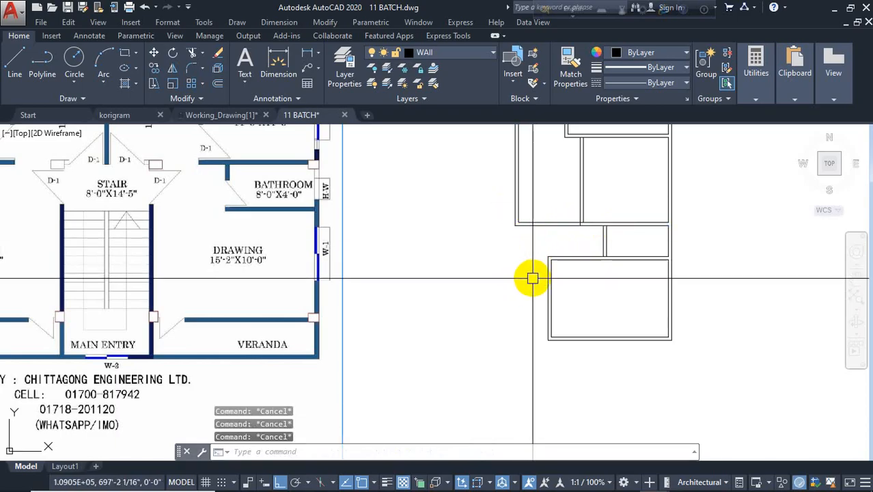
pyautogui.write('L')
pyautogui.press('Return')
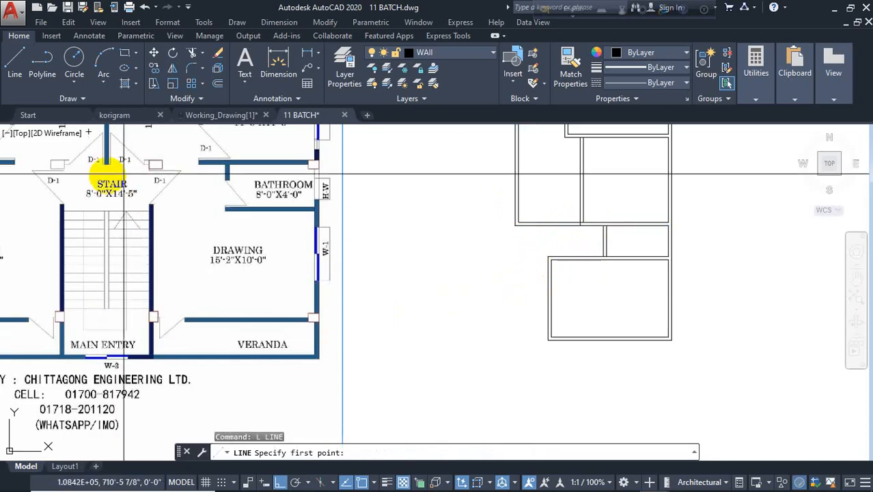
pyautogui.scroll(2, 91, 188)
pyautogui.press('Escape')
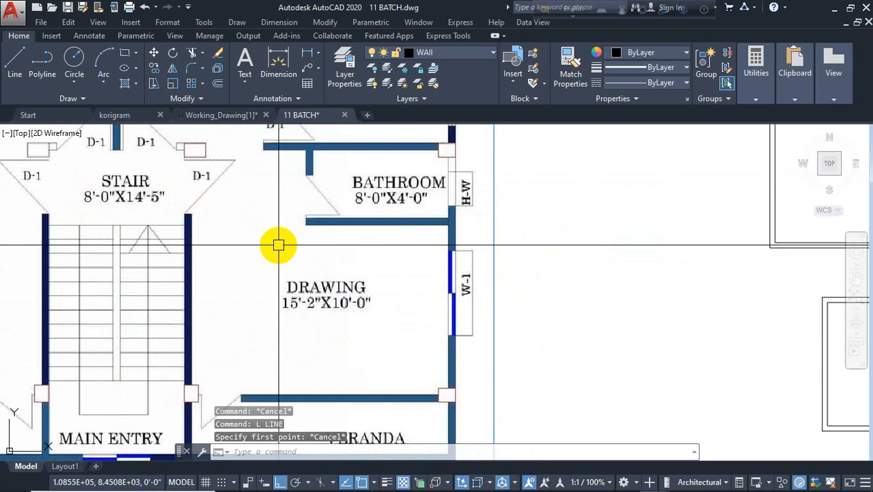
# Offset the outer line of the drawing room's left wall outward by 8' for the stair width.
pyautogui.write('O')
pyautogui.press('Return')
pyautogui.write("8'")
pyautogui.press('Return')
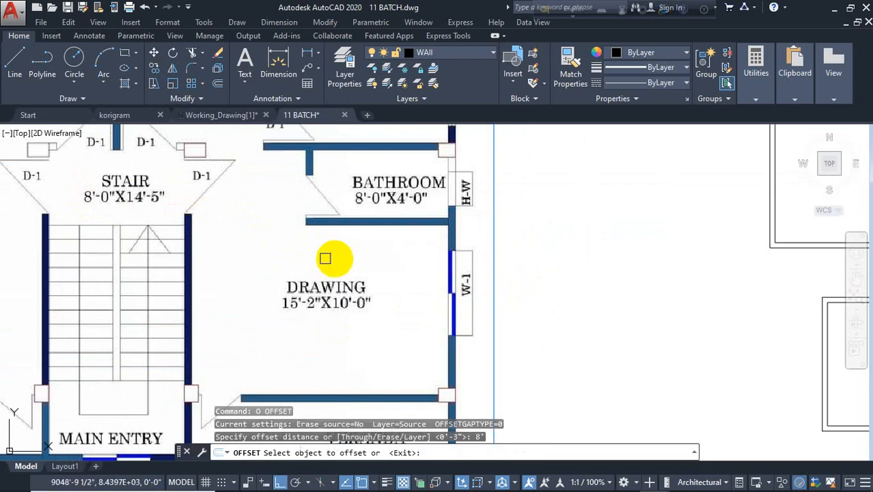
pyautogui.scroll(-5, 517, 283)
pyautogui.scroll(4, 492, 266)
pyautogui.click(495, 268)
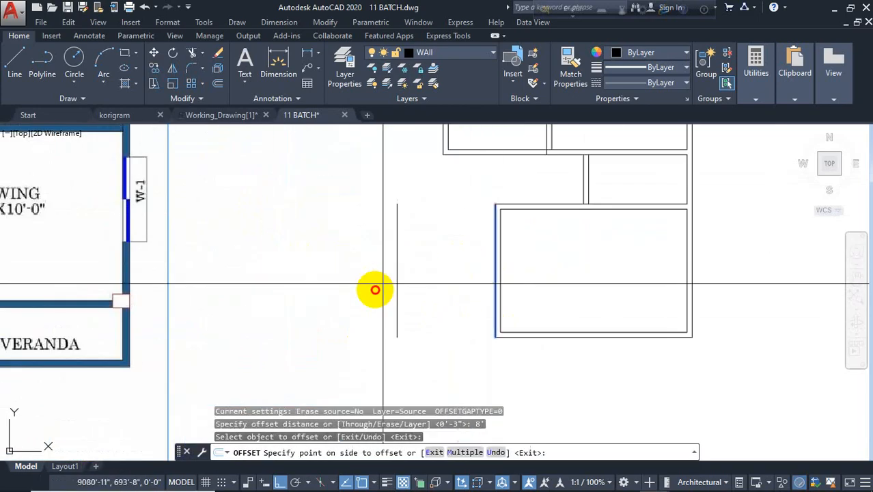
pyautogui.click(354, 296)
pyautogui.press('Escape')
# Offset the new stair line outward by 5 inches to form the stair's left wall.
pyautogui.write('o')
pyautogui.press('Return')
pyautogui.write('6')
pyautogui.press('Return')
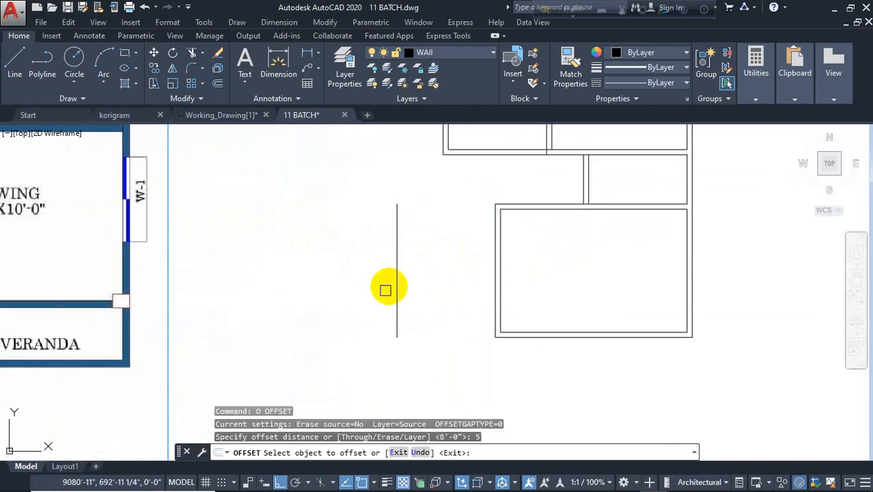
pyautogui.click(397, 278)
pyautogui.click(318, 297)
pyautogui.press('Escape')
pyautogui.press('Escape')
pyautogui.moveTo(409, 229); pyautogui.dragTo(410, 260, button='middle')
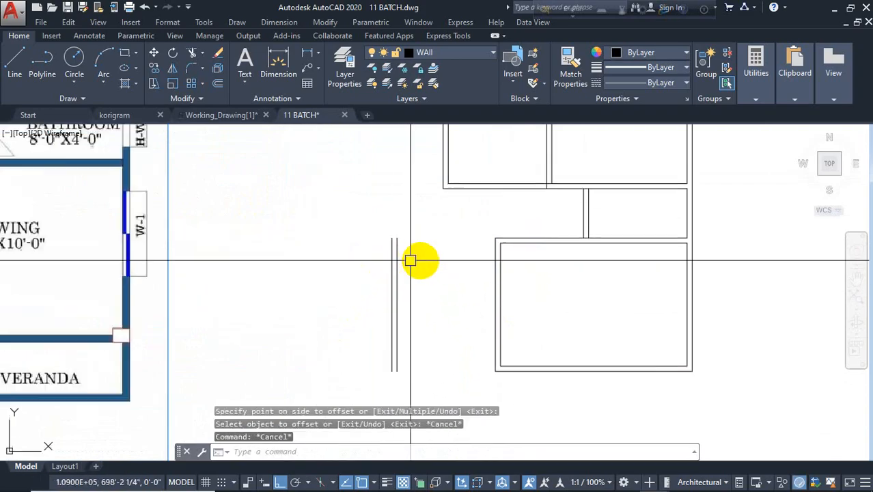
pyautogui.press('Escape')
# Draw a horizontal line from the drawing room's upper-left corner across the stair's top and trim the excess past the stair's left wall.
pyautogui.moveTo(439, 306)
pyautogui.mouseDown(button='middle')
pyautogui.moveTo(429, 306)
pyautogui.moveTo(410, 244)
pyautogui.moveTo(452, 228)
pyautogui.moveTo(452, 267)
pyautogui.mouseUp(button='middle')
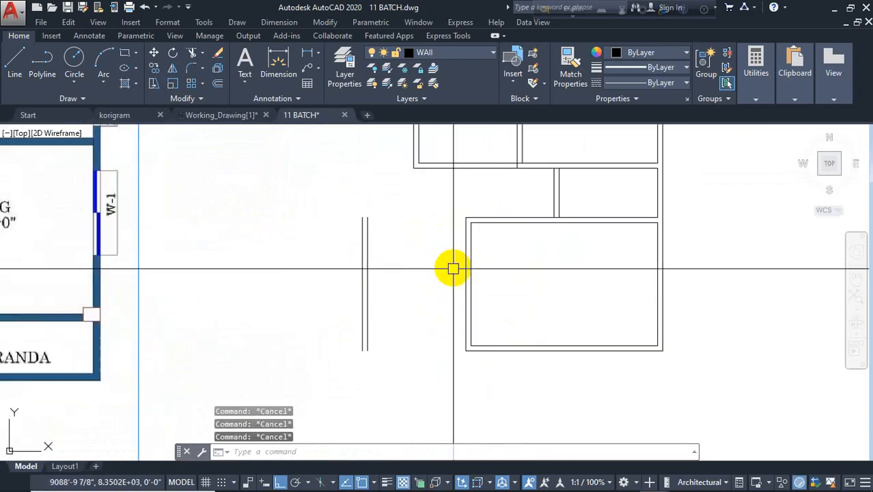
pyautogui.write('l')
pyautogui.press('Return')
pyautogui.click(465, 217)
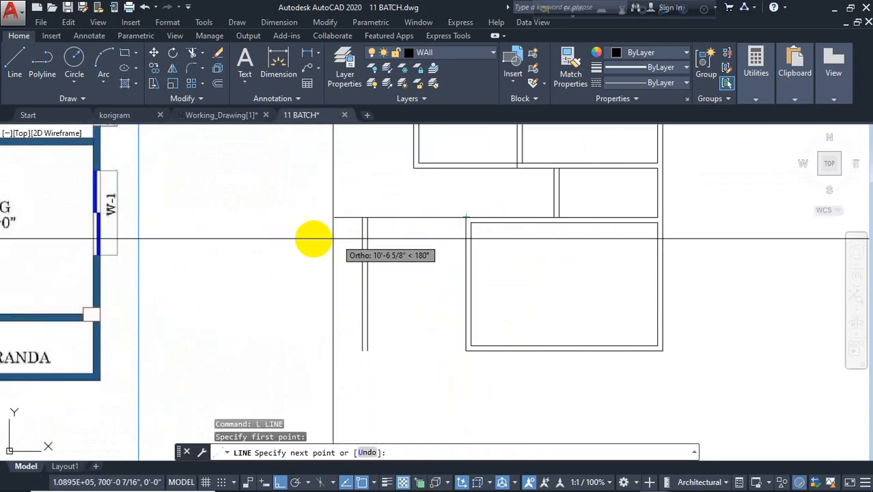
pyautogui.click(311, 237)
pyautogui.press('Escape')
pyautogui.press('Escape')
pyautogui.write('tr')
pyautogui.press('Return')
pyautogui.press('Return')
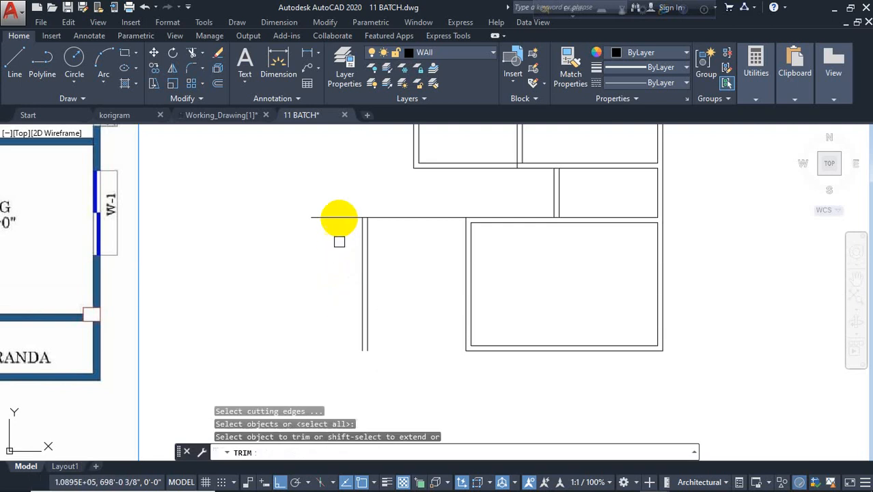
pyautogui.scroll(5, 358, 220)
pyautogui.press('Escape')
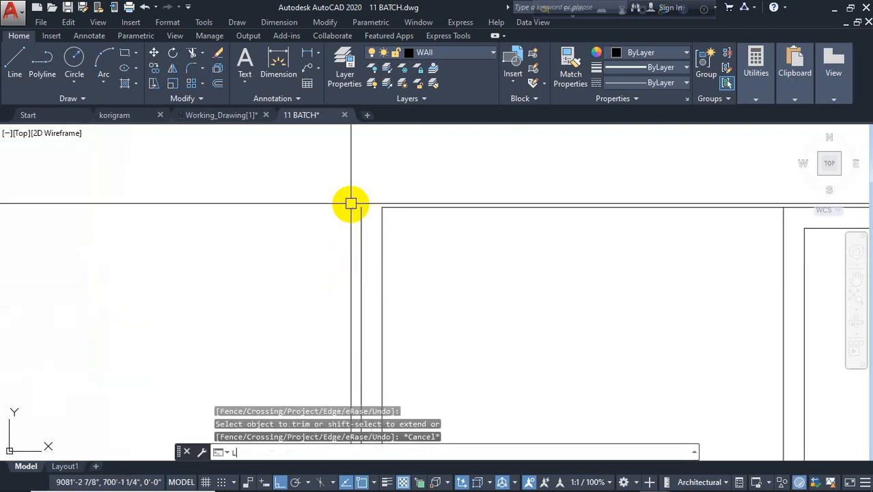
# Close the upper end of the stair's left wall with a short line joining its two faces.
pyautogui.write('L')
pyautogui.press('Return')
pyautogui.click(360, 203)
pyautogui.click(376, 205)
pyautogui.press('Escape')
pyautogui.scroll(-3, 391, 278)
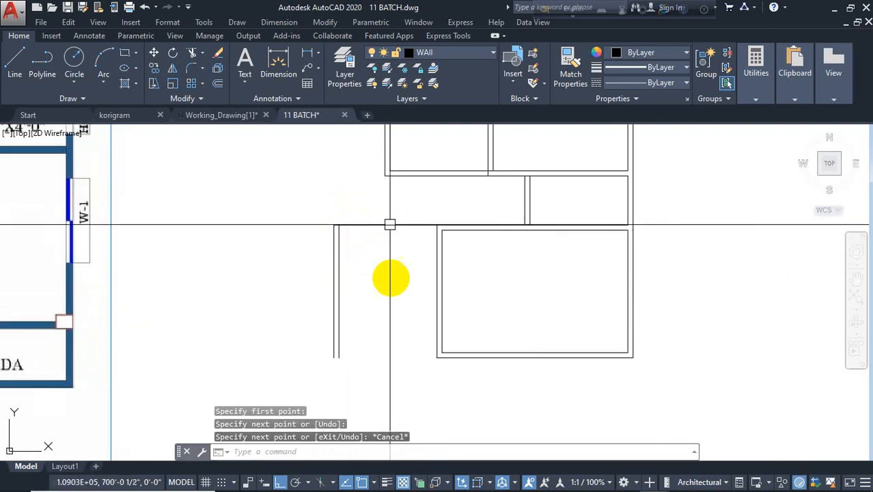
pyautogui.scroll(-2, 391, 278)
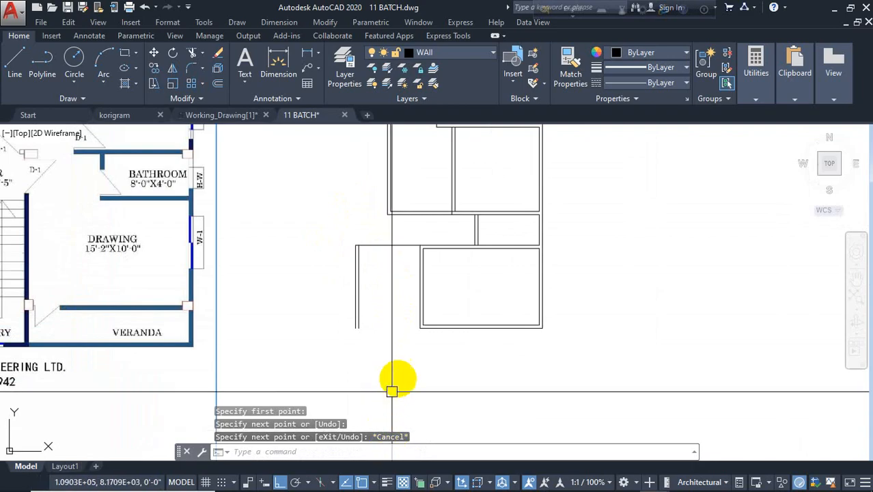
pyautogui.moveTo(288, 325); pyautogui.dragTo(429, 328, button='middle')
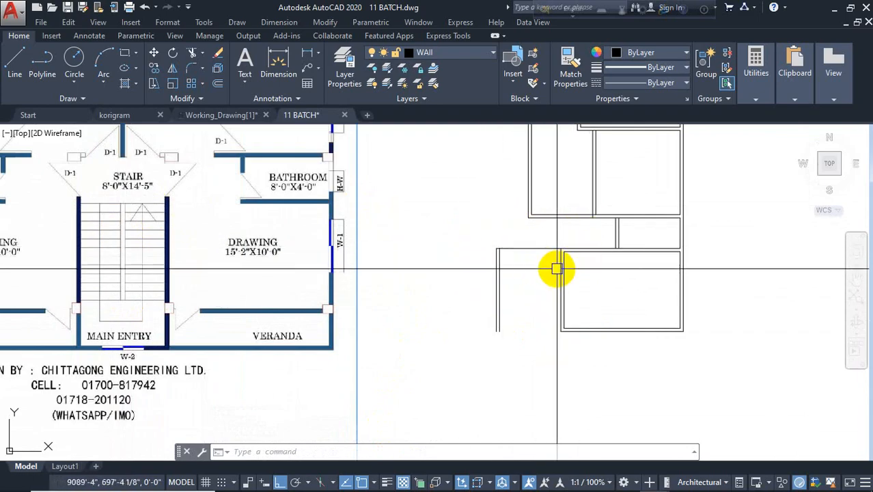
pyautogui.press('Escape')
pyautogui.press('Escape')
pyautogui.press('Escape')
pyautogui.moveTo(559, 259)
pyautogui.mouseDown(button='middle')
pyautogui.moveTo(544, 281)
pyautogui.moveTo(501, 254)
pyautogui.mouseUp(button='middle')
pyautogui.press('Escape')
pyautogui.write('o')
pyautogui.press('Return')
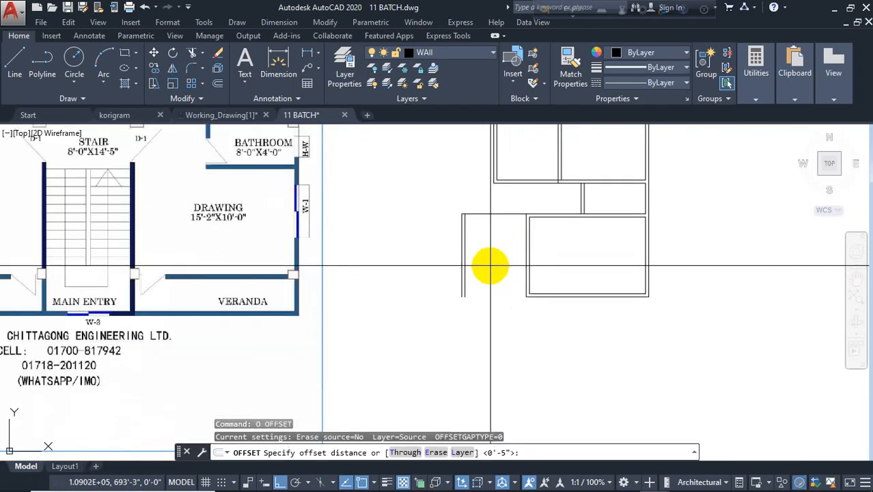
pyautogui.press('Escape')
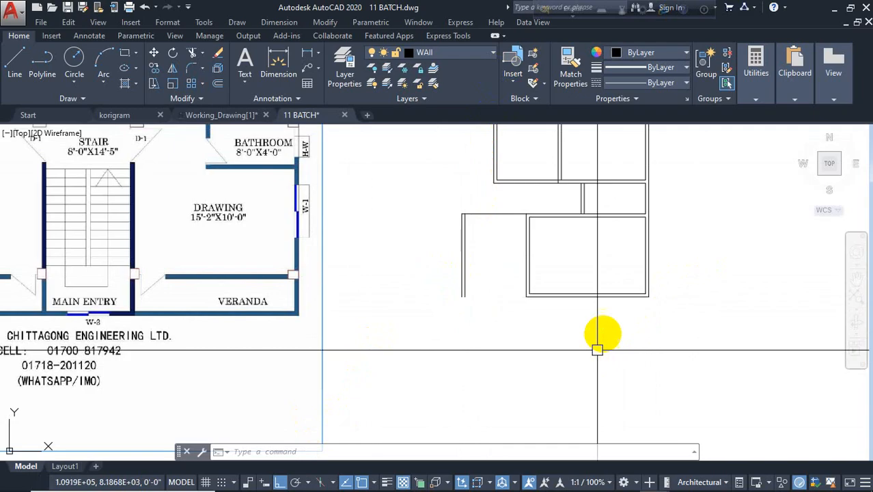
pyautogui.press('Escape')
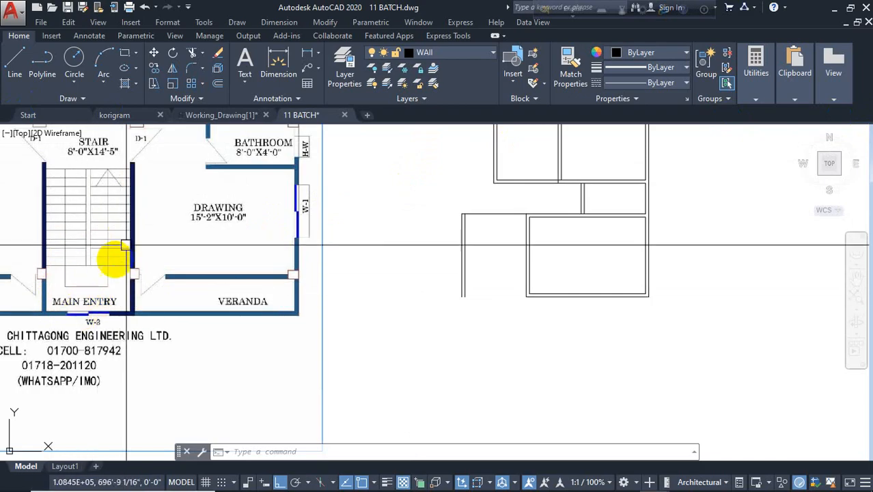
# Offset the stair's top line downward ten times in succession at 10-inch spacing to create the treads.
pyautogui.write('o')
pyautogui.press('Return')
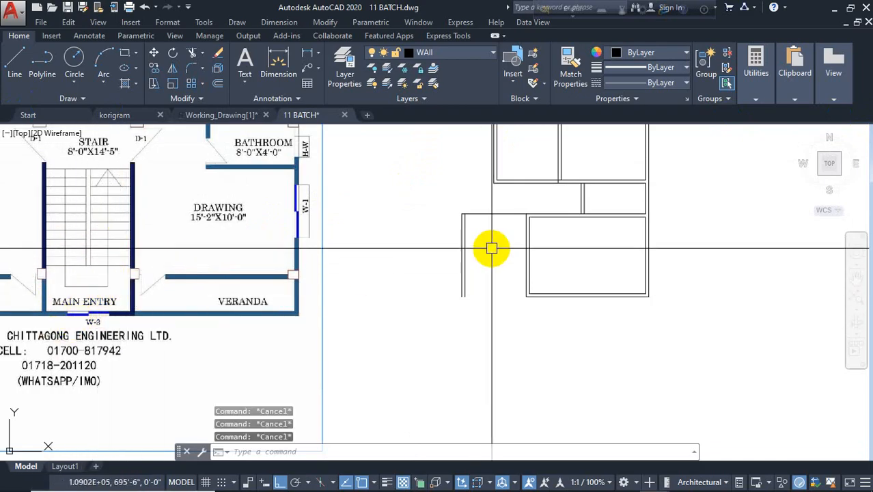
pyautogui.write('10')
pyautogui.press('Return')
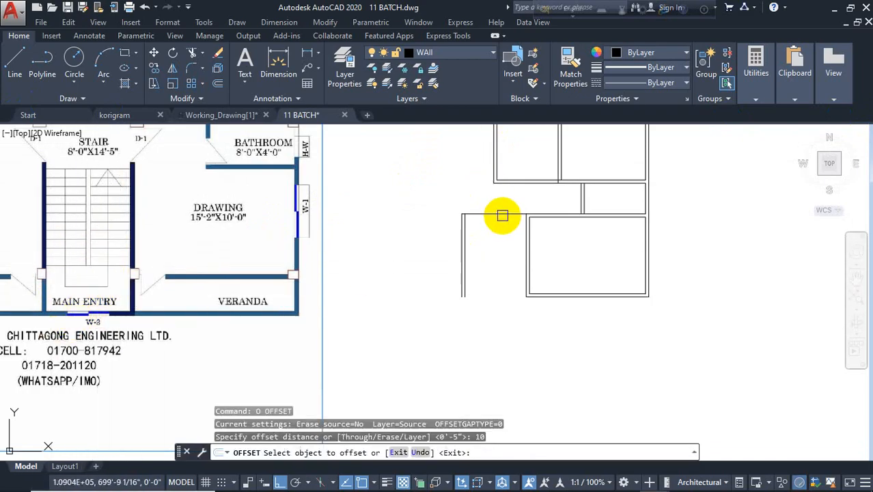
pyautogui.click(502, 216)
pyautogui.click(502, 249)
pyautogui.scroll(3, 502, 246)
pyautogui.click(494, 179)
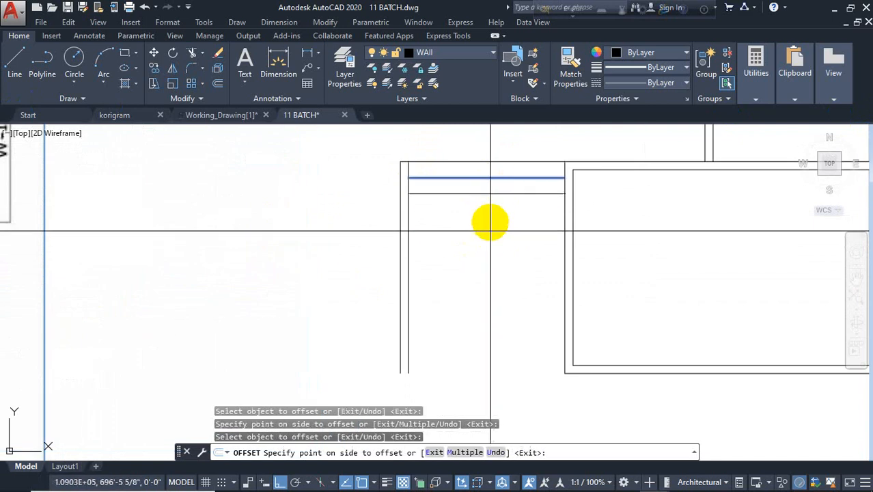
pyautogui.click(494, 201)
pyautogui.click(493, 235)
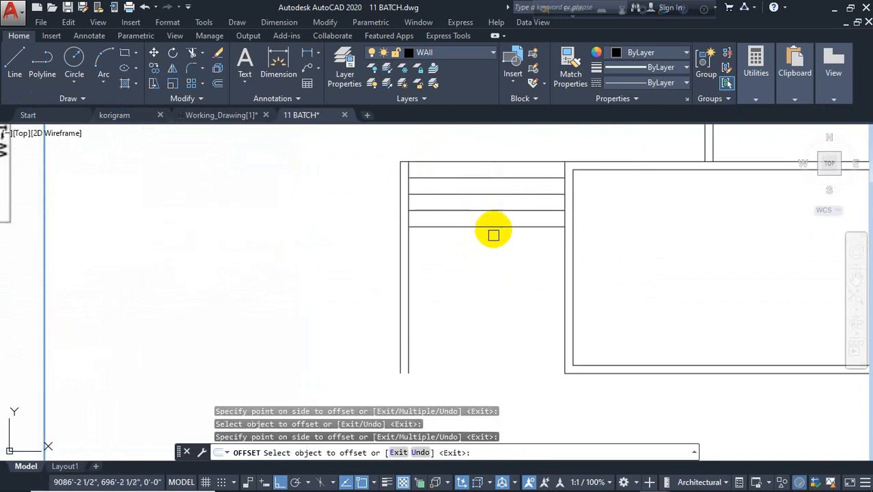
pyautogui.click(499, 244)
pyautogui.click(501, 296)
pyautogui.click(500, 259)
pyautogui.click(501, 307)
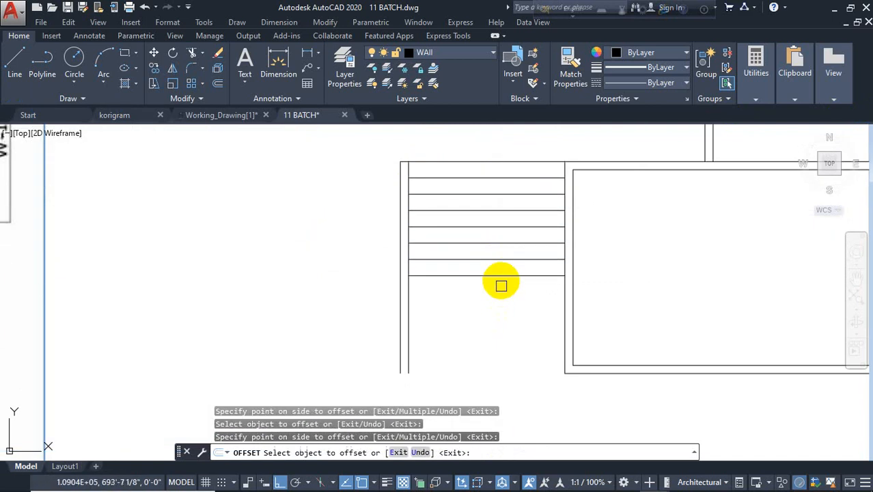
pyautogui.click(501, 276)
pyautogui.click(501, 325)
pyautogui.click(500, 325)
pyautogui.click(501, 293)
pyautogui.click(509, 319)
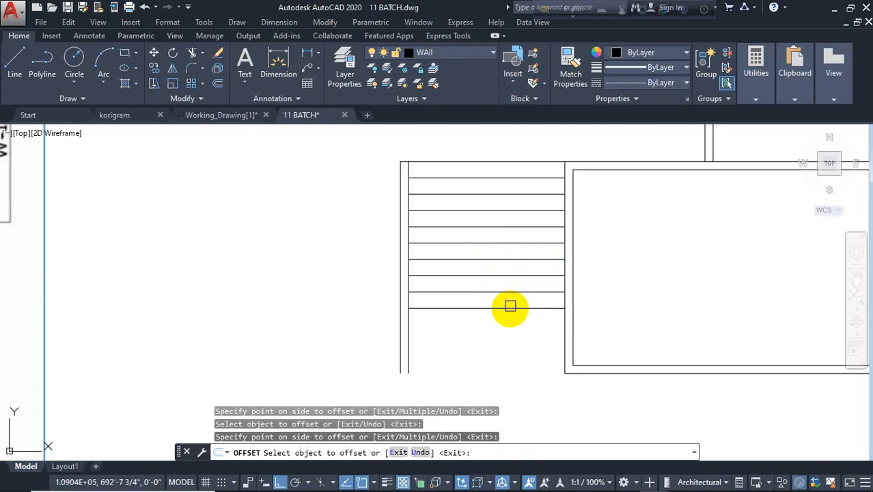
pyautogui.click(510, 306)
pyautogui.click(507, 366)
pyautogui.press('Return')
pyautogui.press('Escape')
pyautogui.scroll(-4, 473, 349)
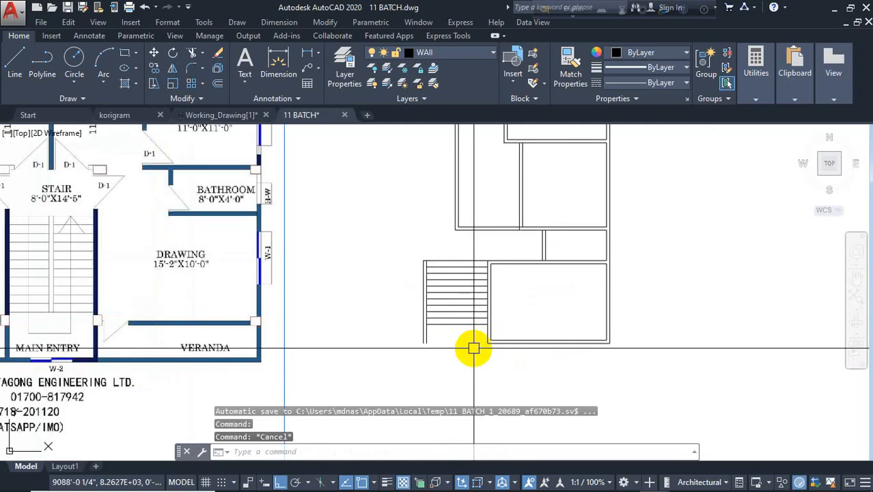
# Offset the lowest tread line downward by 4' to mark the inner face of the main entry wall.
pyautogui.write('o')
pyautogui.press('Return')
pyautogui.write("4'")
pyautogui.press('Return')
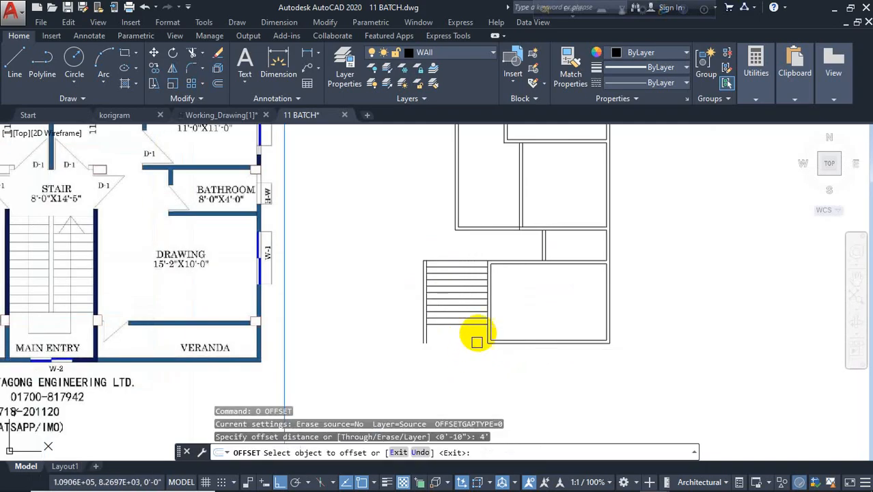
pyautogui.click(472, 325)
pyautogui.click(472, 388)
pyautogui.press('Escape')
pyautogui.scroll(4, 499, 372)
pyautogui.press('Escape')
pyautogui.press('Escape')
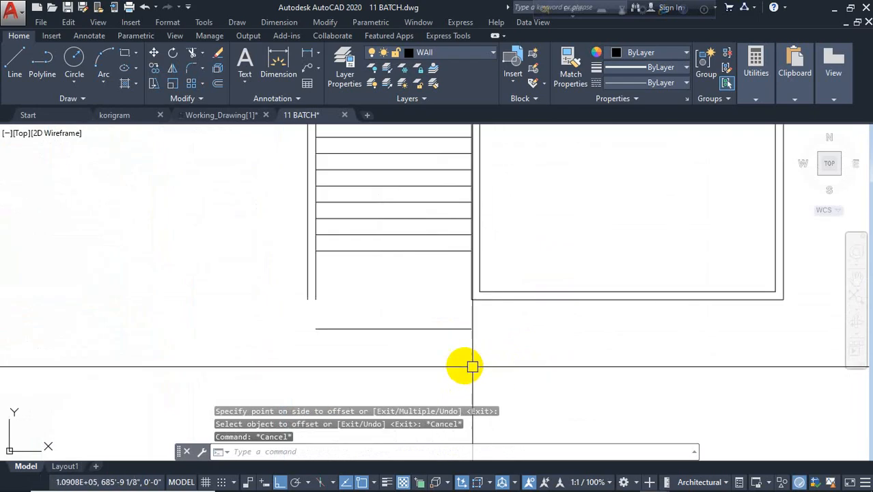
# Offset the main entry wall line downward by 5 inches to give the wall its thickness.
pyautogui.write('o')
pyautogui.press('Return')
pyautogui.write('5')
pyautogui.press('Return')
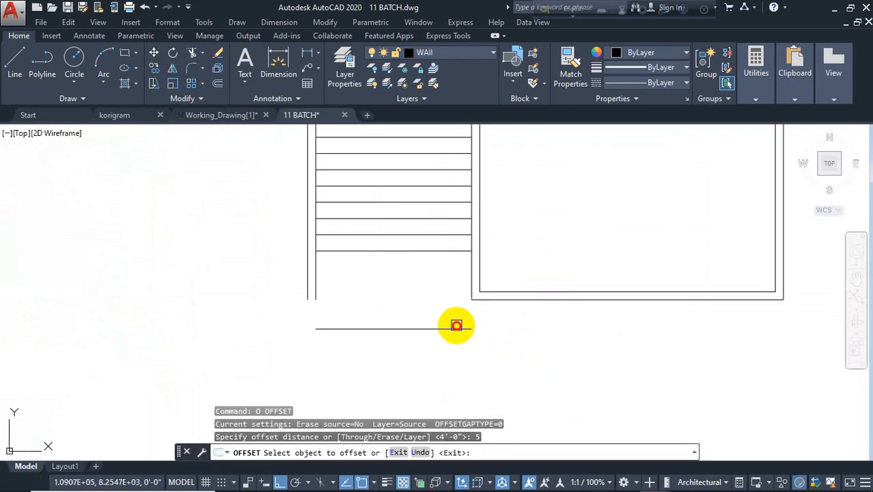
pyautogui.click(455, 328)
pyautogui.click(480, 356)
pyautogui.press('Escape')
pyautogui.scroll(-6, 427, 347)
pyautogui.scroll(5, 224, 313)
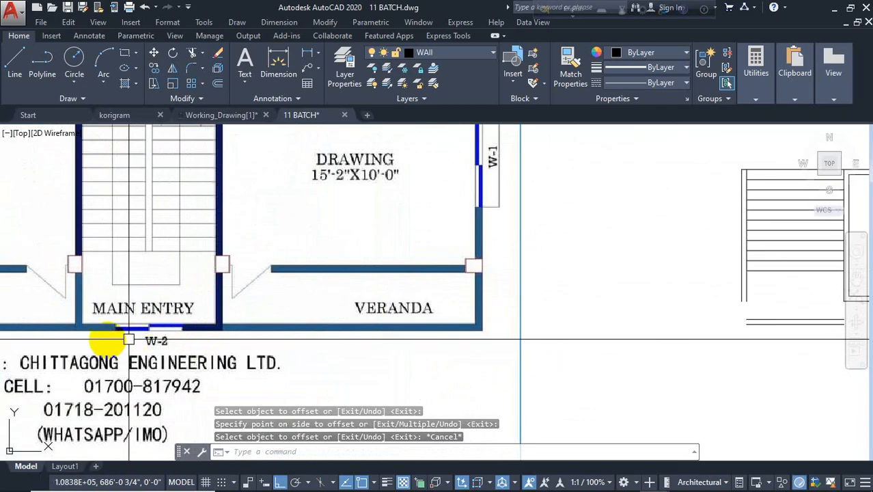
pyautogui.scroll(-5, 144, 355)
pyautogui.scroll(4, 373, 328)
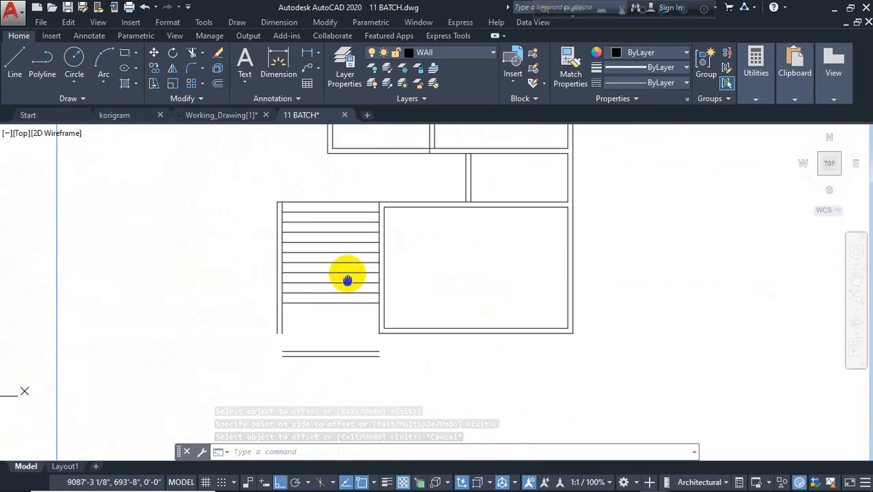
# Move the stair treads together with the two main entry wall lines straight down by 24 inches.
pyautogui.click(360, 185)
pyautogui.click(327, 354)
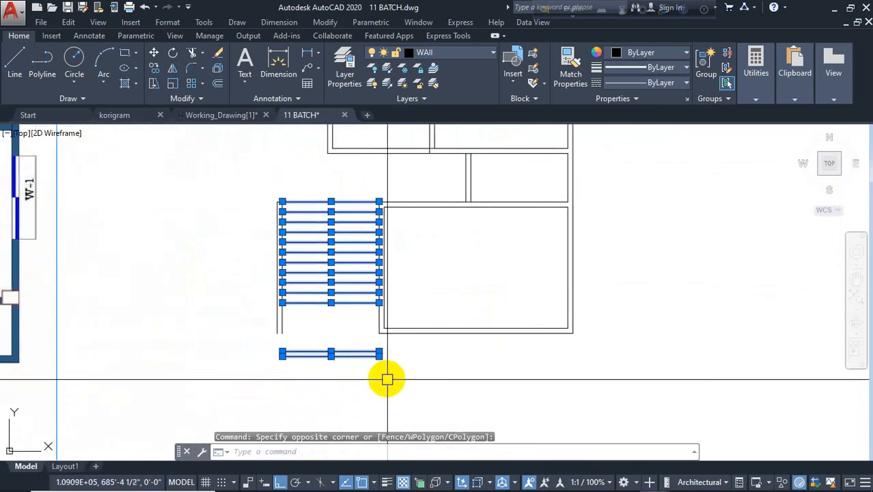
pyautogui.write('m')
pyautogui.press('Return')
pyautogui.click(453, 358)
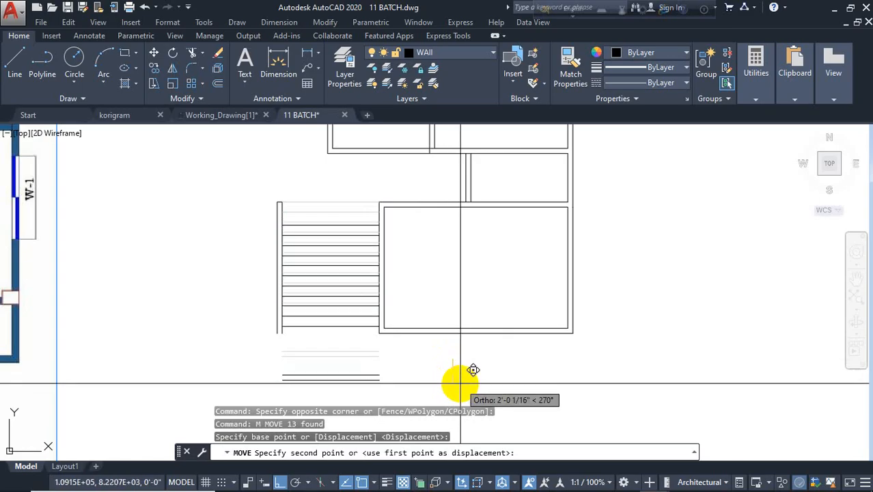
pyautogui.press('Return')
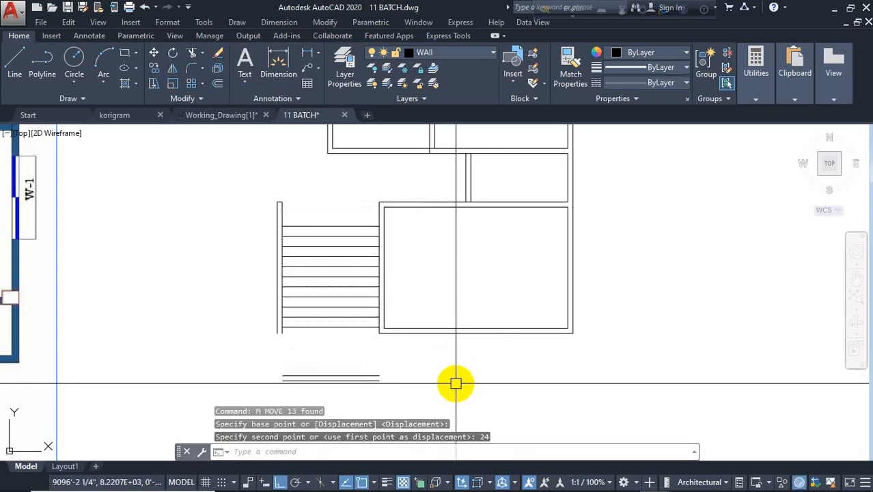
pyautogui.moveTo(355, 370); pyautogui.dragTo(468, 370, button='middle')
pyautogui.press('Escape')
# Fillet the outer and inner faces of the stair's left wall with the main entry wall lines at zero radius.
pyautogui.scroll(2, 409, 356)
pyautogui.write('f')
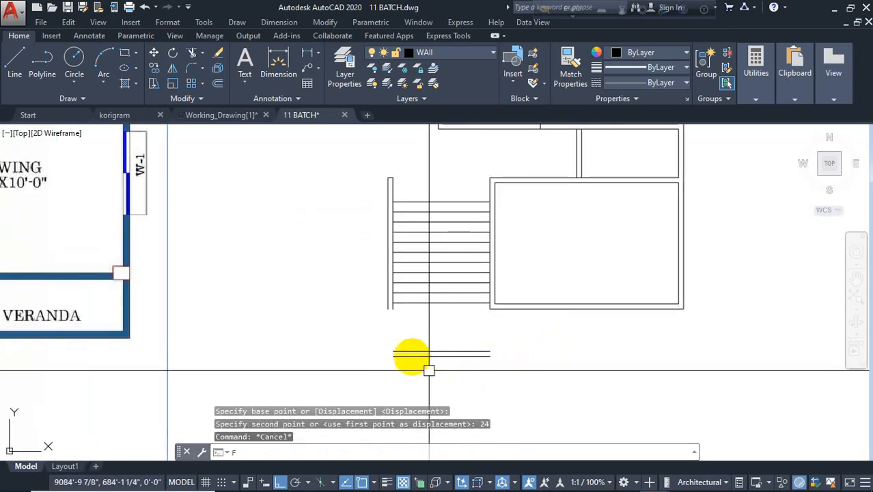
pyautogui.press('Return')
pyautogui.click(372, 275)
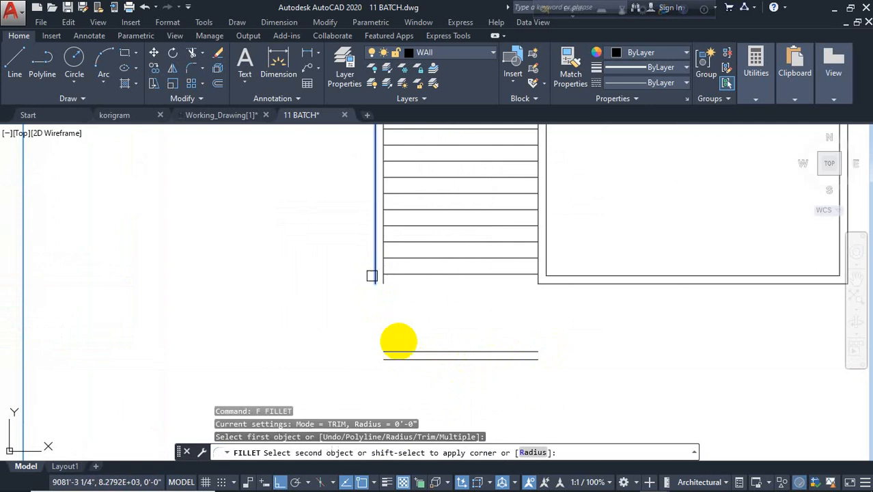
pyautogui.click(416, 352)
pyautogui.press('Return')
pyautogui.click(392, 350)
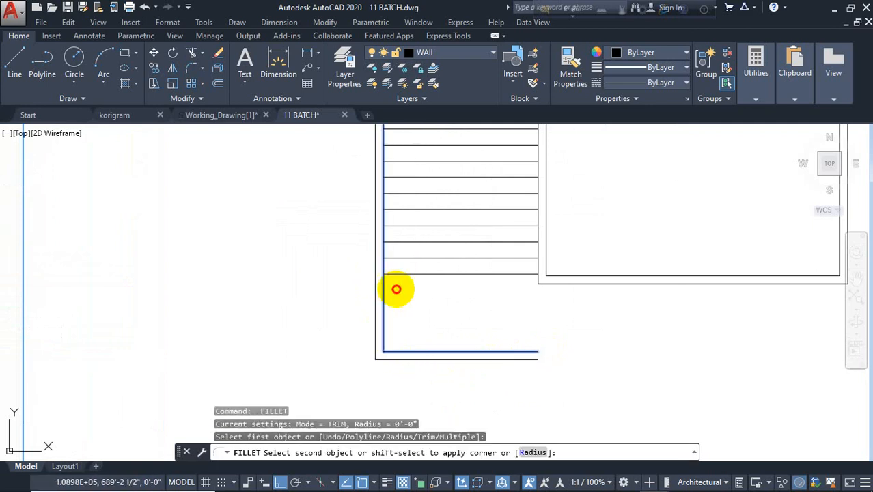
pyautogui.click(397, 289)
# Fillet the main entry wall's inner and outer lines with the matching faces of the stair's right wall.
pyautogui.press('Return')
pyautogui.click(510, 352)
pyautogui.click(535, 281)
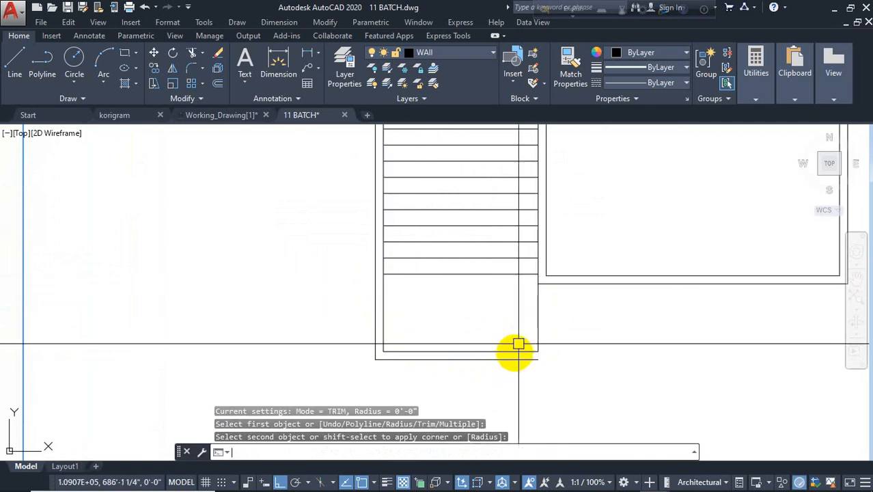
pyautogui.press('Return')
pyautogui.click(515, 358)
pyautogui.scroll(-2, 546, 270)
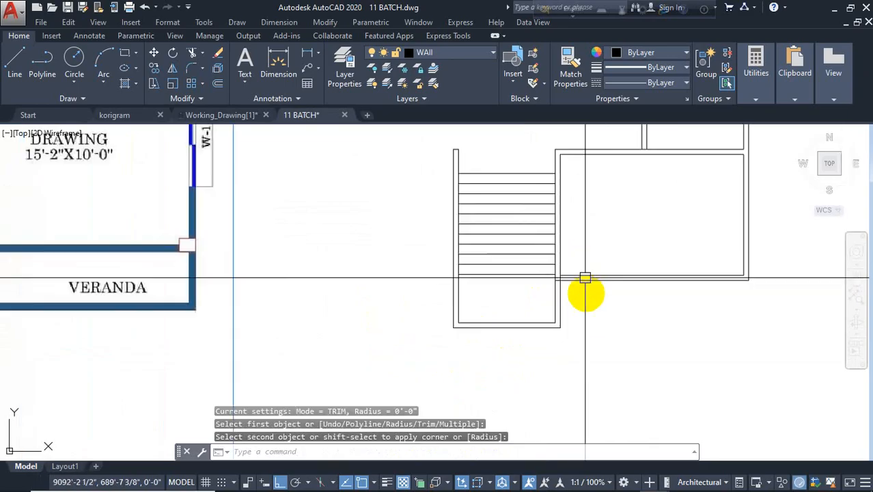
pyautogui.press('Escape')
pyautogui.press('Escape')
pyautogui.press('Escape')
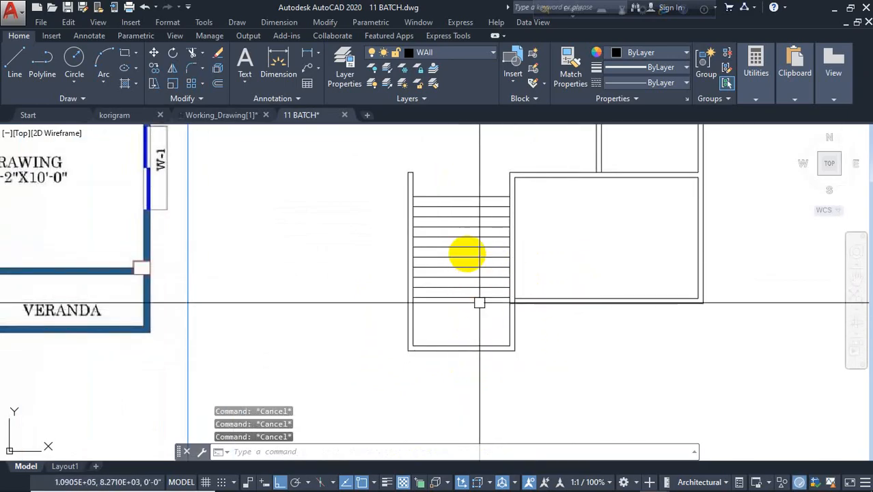
# Draw the veranda outline from the main entry wall's outer right corner across and up to the large room's lower right corner.
pyautogui.scroll(-2, 638, 329)
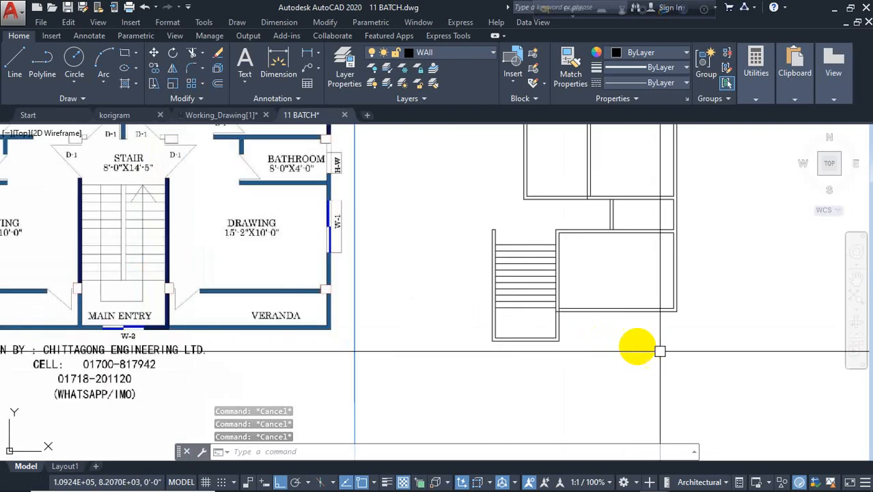
pyautogui.scroll(2, 648, 344)
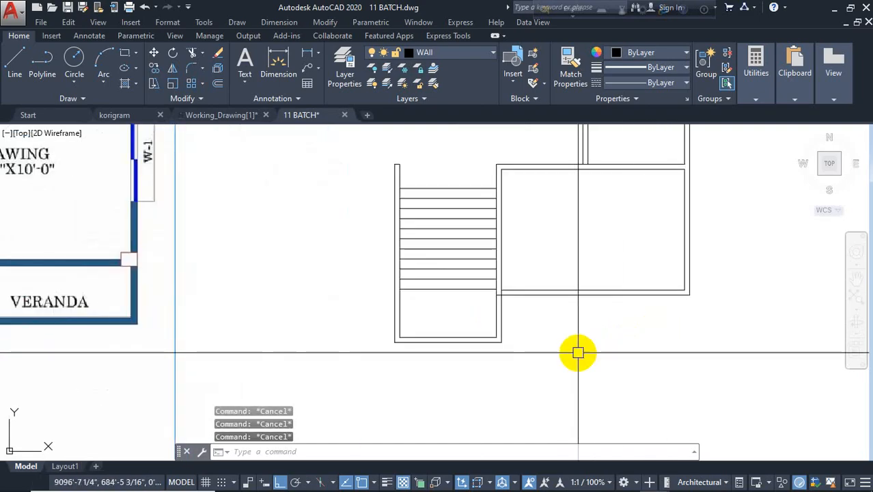
pyautogui.press('Return')
pyautogui.click(502, 341)
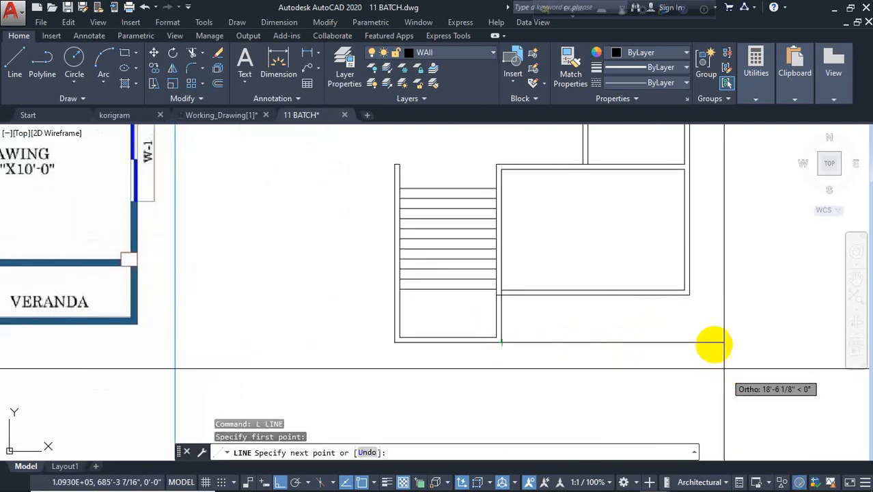
pyautogui.click(690, 310)
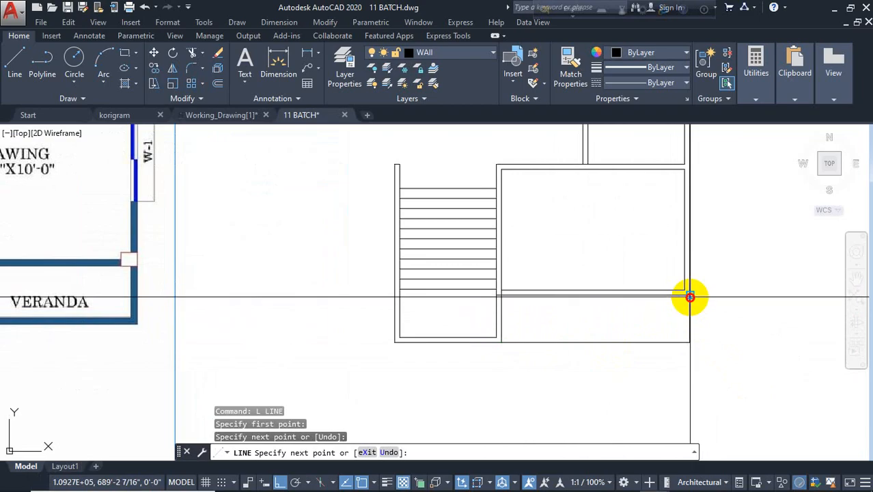
pyautogui.click(690, 295)
pyautogui.press('Escape')
# Offset the veranda's right and bottom outline lines inward by 3 inches.
pyautogui.write('o')
pyautogui.press('Return')
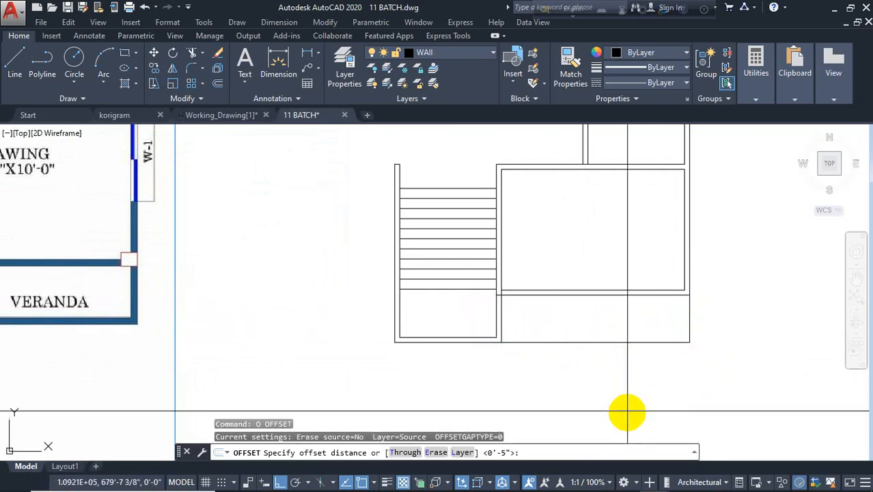
pyautogui.press('Return')
pyautogui.click(686, 331)
pyautogui.click(643, 336)
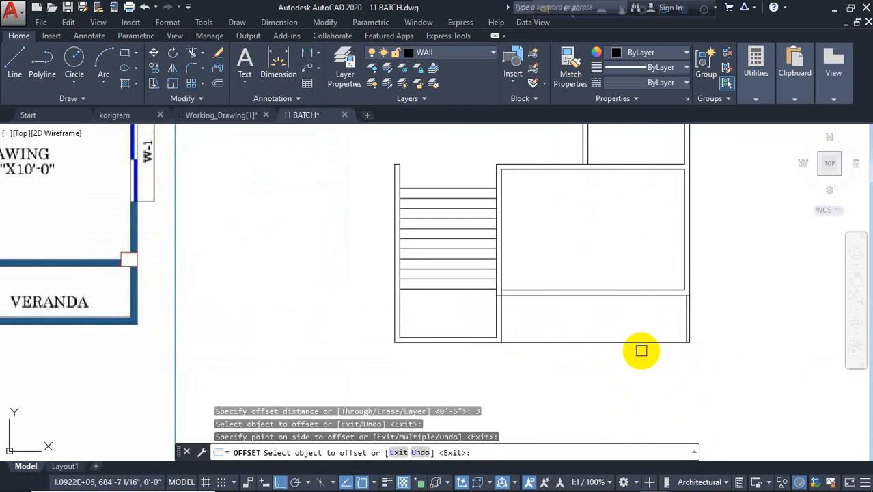
pyautogui.click(643, 341)
pyautogui.press('Escape')
# Draw a vertical line from the large room's bottom wall down through the veranda, ending just below its outer edge.
pyautogui.write('l')
pyautogui.press('Return')
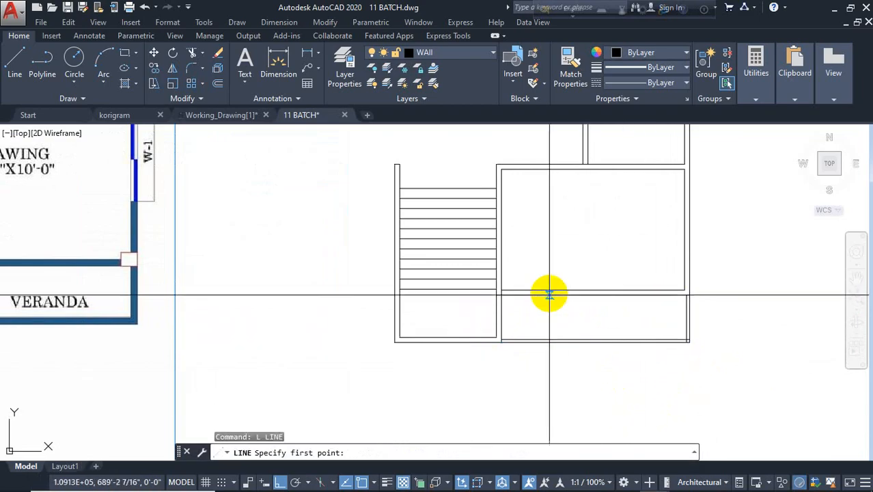
pyautogui.click(549, 295)
pyautogui.click(549, 362)
pyautogui.press('Escape')
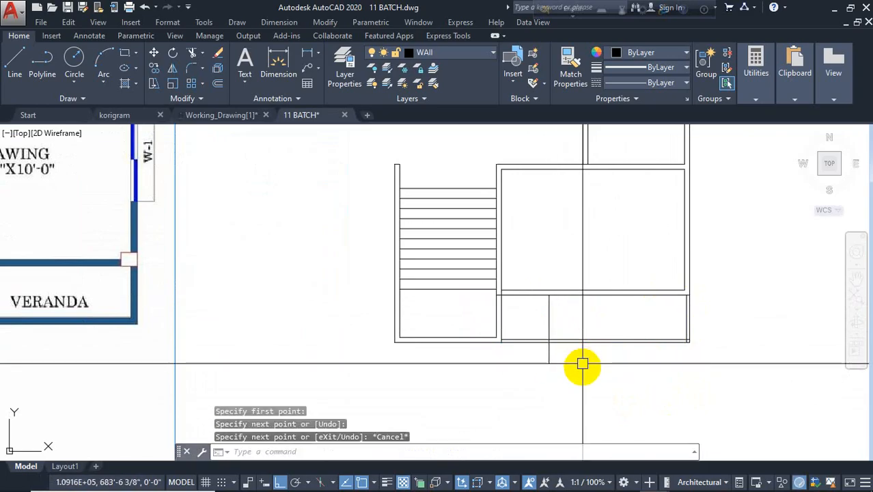
pyautogui.write('o')
pyautogui.press('Return')
pyautogui.write('3')
pyautogui.press('Return')
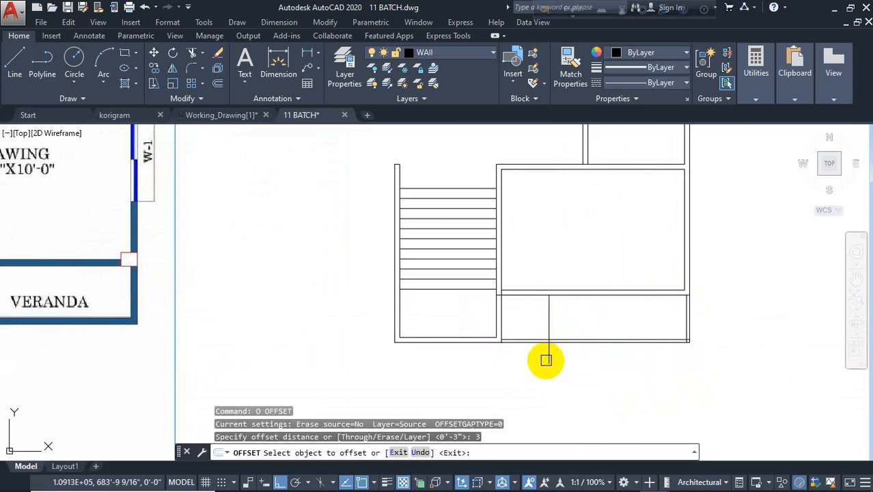
pyautogui.press('Escape')
# Start offsetting the vertical line that crosses the veranda, entering 4 for the distance.
pyautogui.write('o')
pyautogui.press('Return')
pyautogui.write('4')
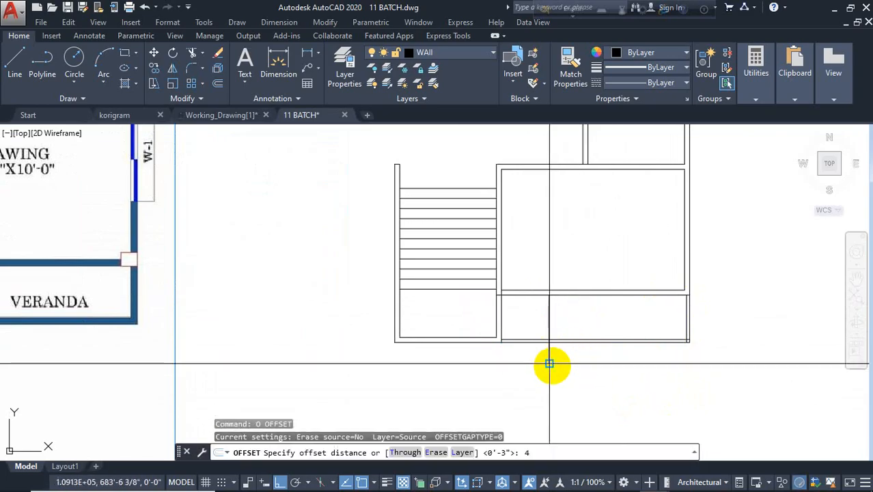
# Offset the vertical line across the veranda strip 5" to the right to form a wall.
pyautogui.press('BackSpace')
pyautogui.write('5')
pyautogui.press('Return')
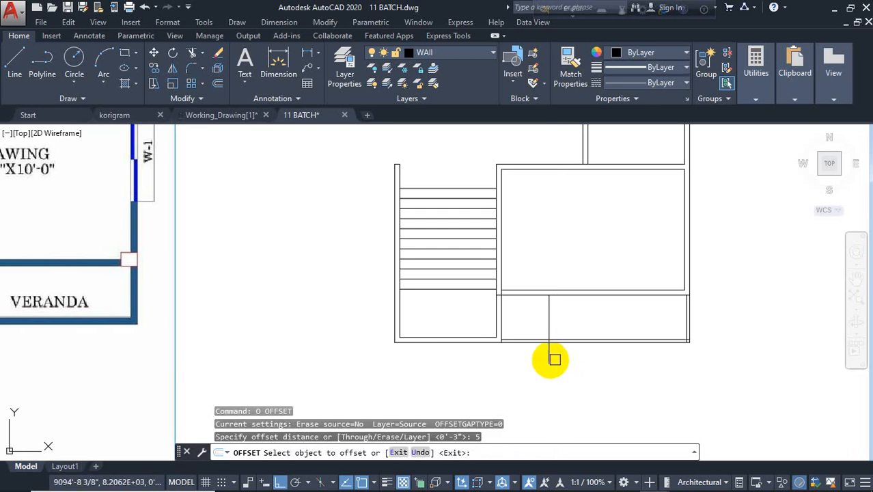
pyautogui.click(549, 335)
pyautogui.click(562, 362)
pyautogui.press('Escape')
# Trim the veranda's front wall lines left of the new wall and cut off the new wall's overrunning ends.
pyautogui.write('tr')
pyautogui.press('Return')
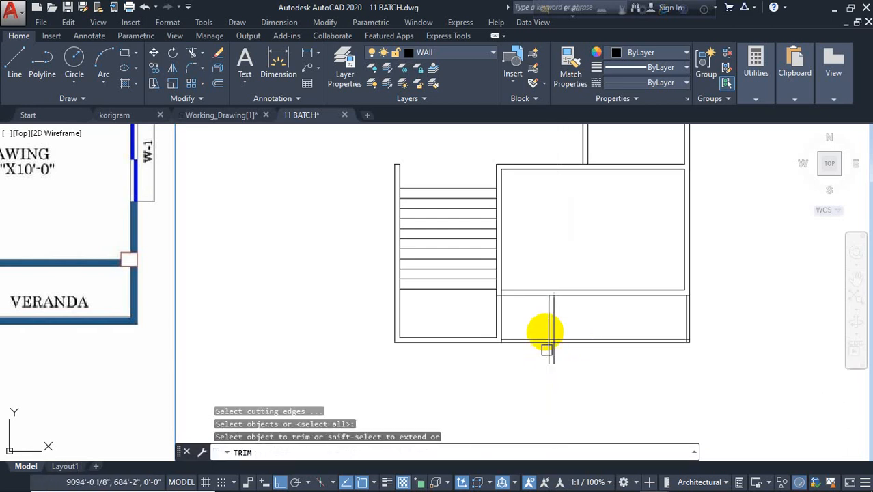
pyautogui.click(535, 322)
pyautogui.click(530, 370)
pyautogui.scroll(3, 558, 364)
pyautogui.click(578, 346)
pyautogui.click(509, 349)
pyautogui.scroll(2, 527, 280)
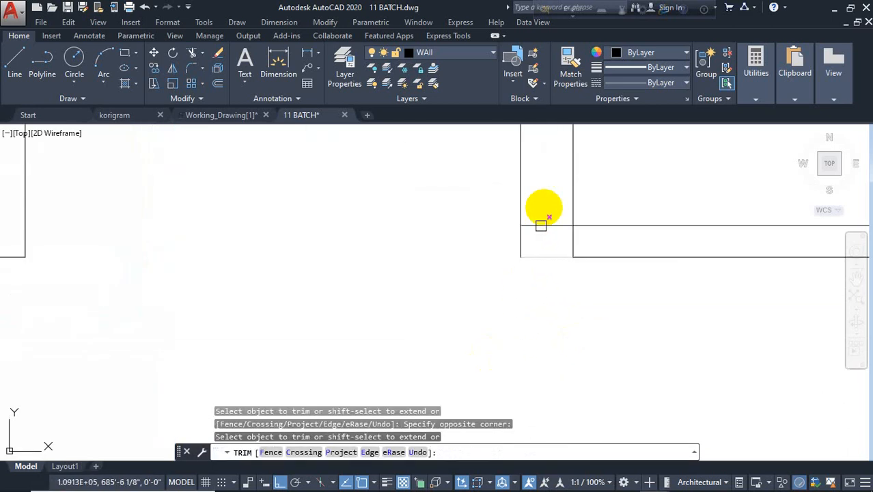
pyautogui.press('Escape')
# Draw a short horizontal line closing the lower end of the new veranda wall.
pyautogui.write('l')
pyautogui.press('Return')
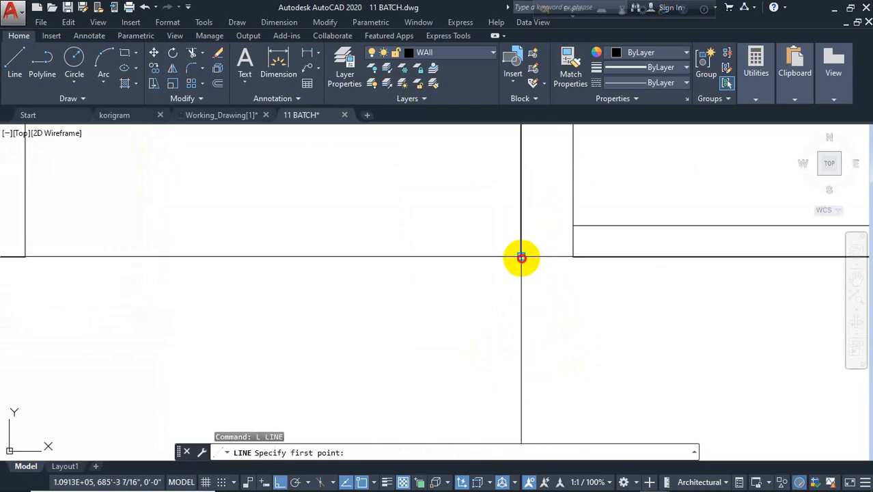
pyautogui.click(521, 257)
pyautogui.click(572, 257)
pyautogui.press('Escape')
pyautogui.scroll(-4, 542, 345)
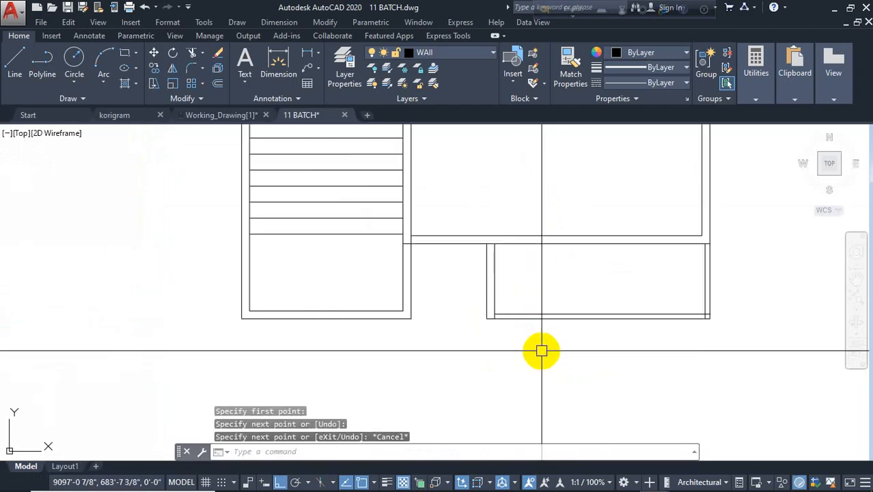
# Fillet the inner wall lines at the veranda's lower right corner into a sharp corner.
pyautogui.press('Escape')
pyautogui.write('f')
pyautogui.press('Return')
pyautogui.scroll(2, 704, 318)
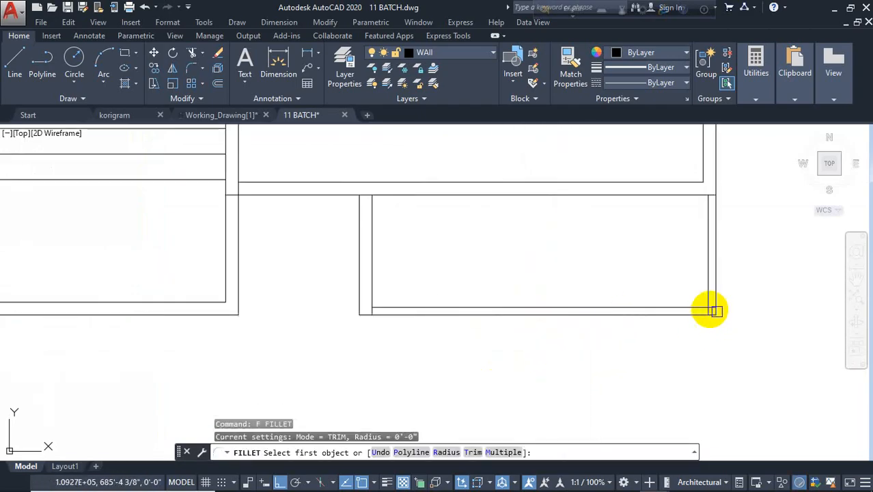
pyautogui.click(703, 305)
pyautogui.click(707, 285)
pyautogui.scroll(-5, 520, 279)
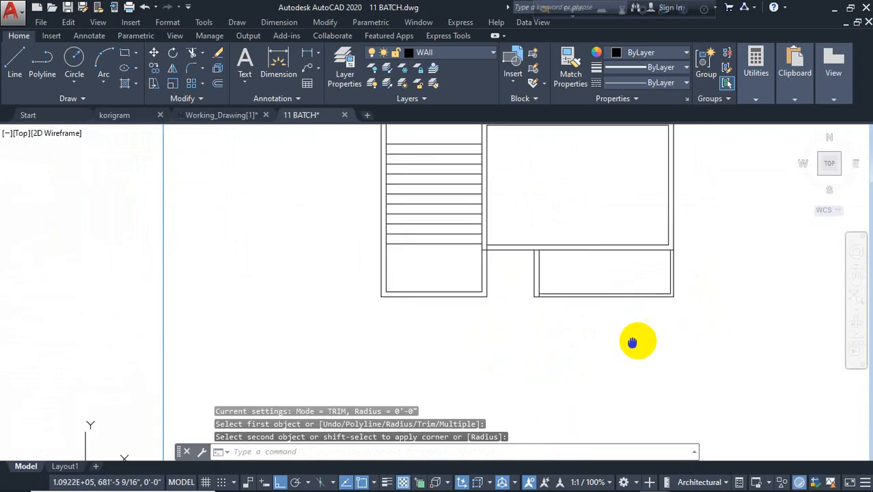
pyautogui.moveTo(641, 313); pyautogui.dragTo(646, 351, button='middle')
pyautogui.press('Escape')
pyautogui.press('Escape')
pyautogui.moveTo(579, 356); pyautogui.dragTo(641, 363, button='middle')
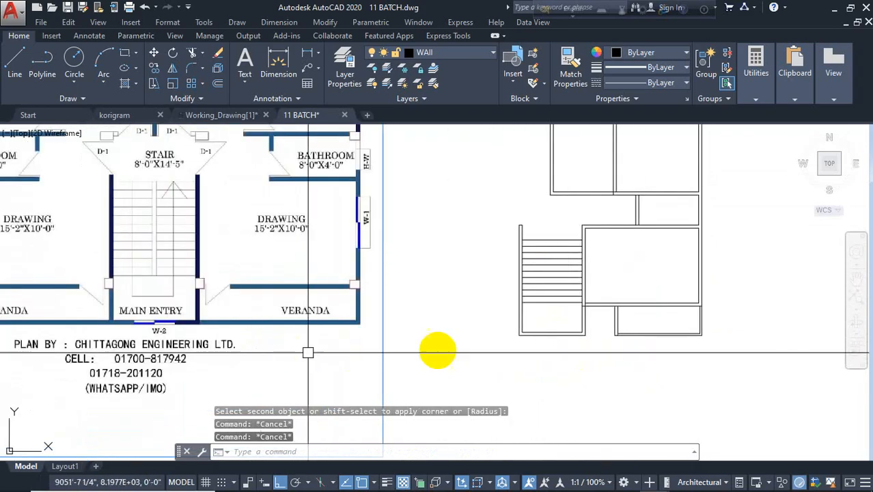
pyautogui.moveTo(601, 334); pyautogui.dragTo(597, 354, button='middle')
pyautogui.press('Escape')
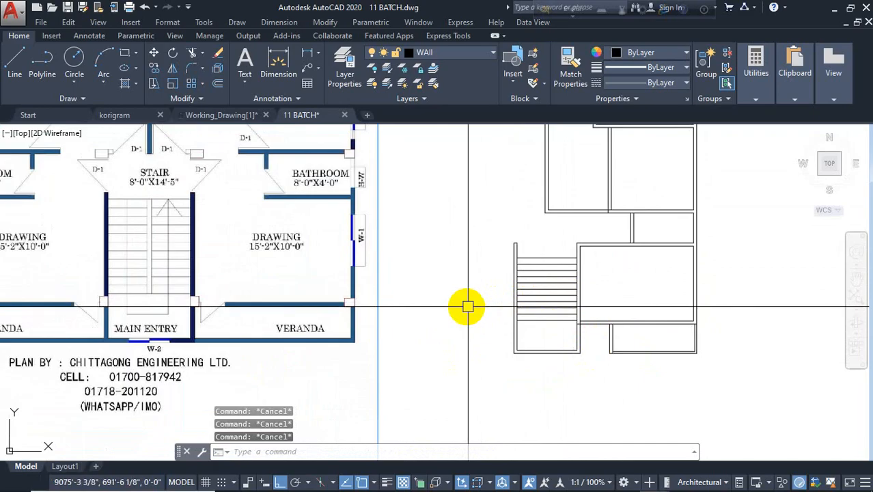
# Draw a vertical line from the midpoint of the top stair tread down past the lowest tread.
pyautogui.scroll(2, 518, 282)
pyautogui.write('l')
pyautogui.press('Return')
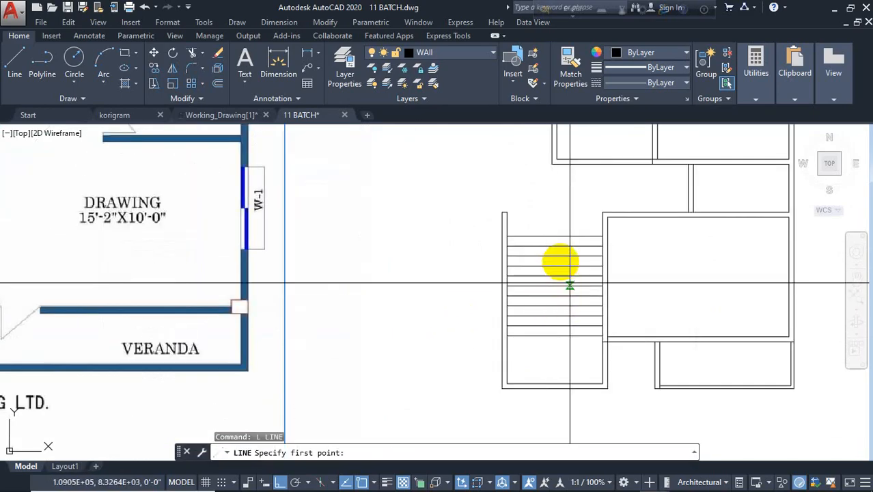
pyautogui.click(555, 236)
pyautogui.click(560, 363)
pyautogui.press('Escape')
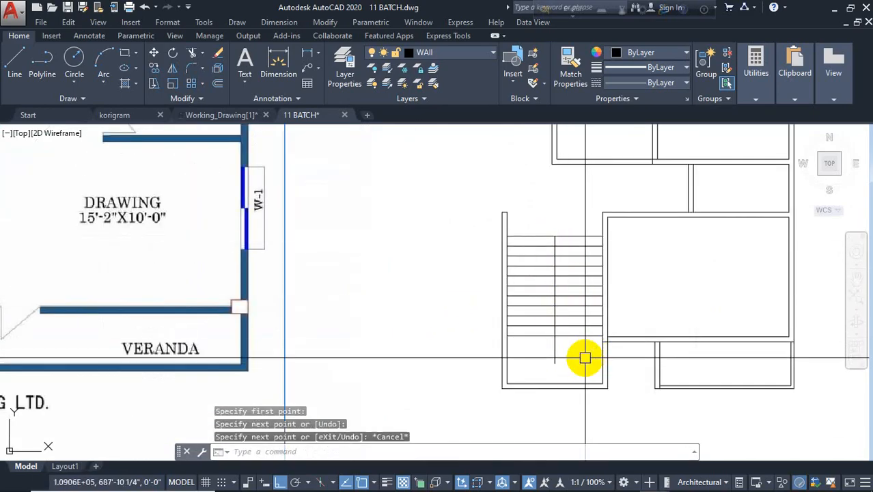
# Offset the stair's vertical centre line 1" to each side.
pyautogui.scroll(2, 585, 357)
pyautogui.write('o')
pyautogui.press('Return')
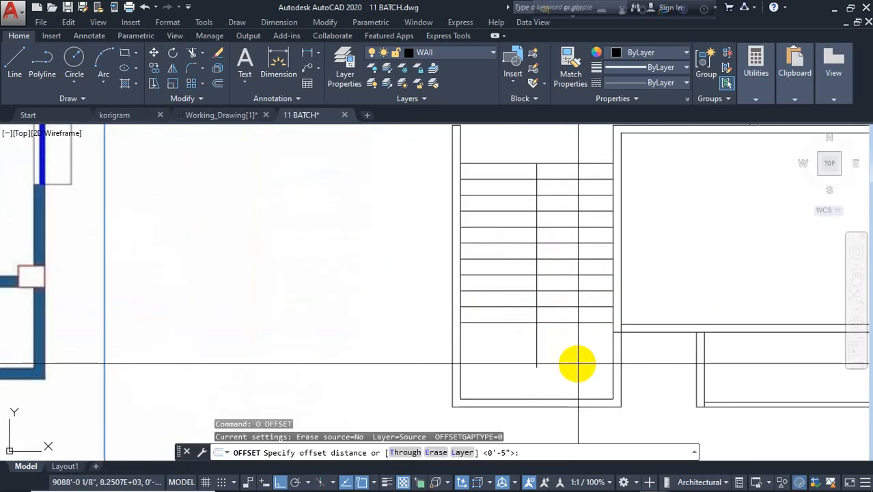
pyautogui.press('Return')
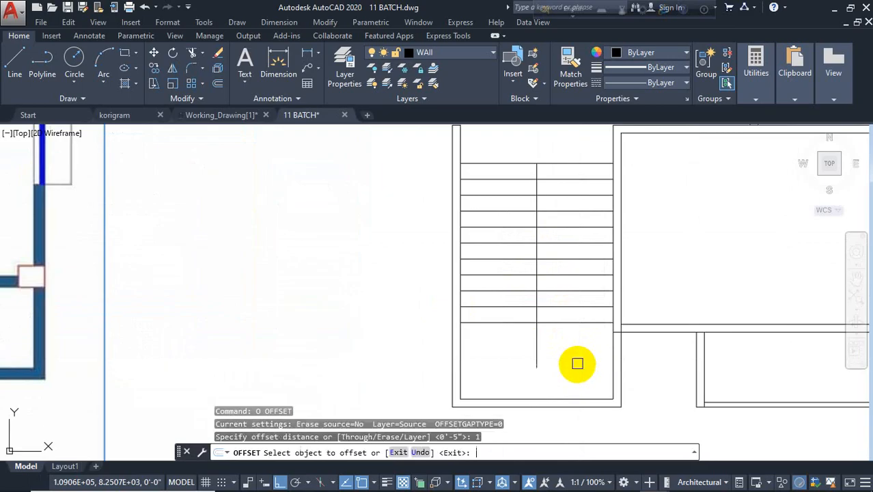
pyautogui.scroll(2, 570, 353)
pyautogui.click(518, 366)
pyautogui.click(513, 359)
pyautogui.scroll(3, 510, 356)
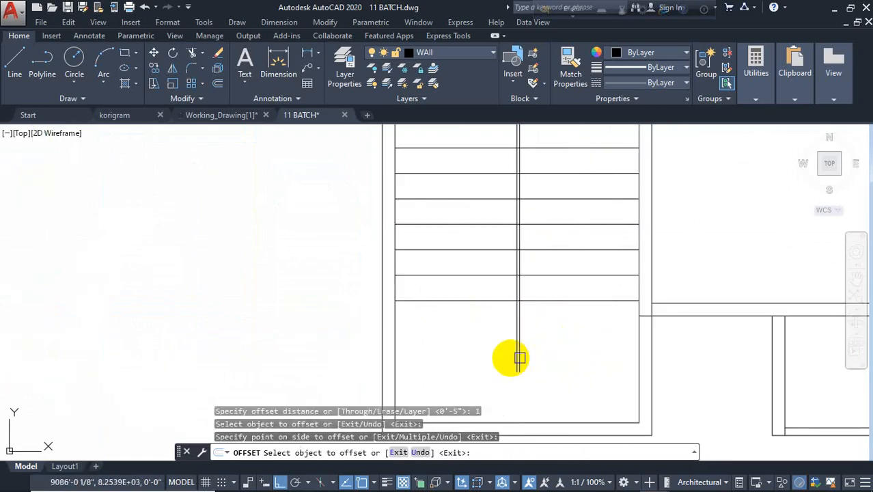
pyautogui.press('Escape')
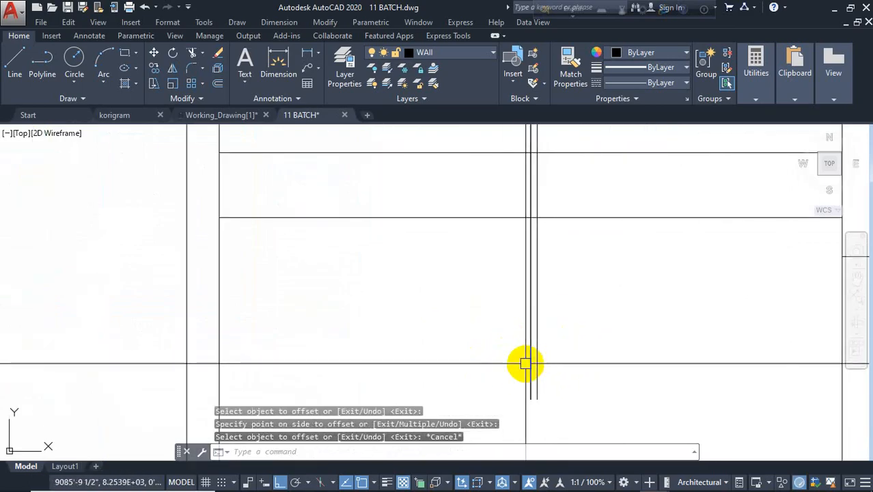
pyautogui.press('space')
pyautogui.press('space')
pyautogui.click(528, 363)
pyautogui.click(470, 372)
pyautogui.press('Escape')
# Erase the original centre line between the two offset stair lines.
pyautogui.scroll(4, 531, 366)
pyautogui.click(533, 358)
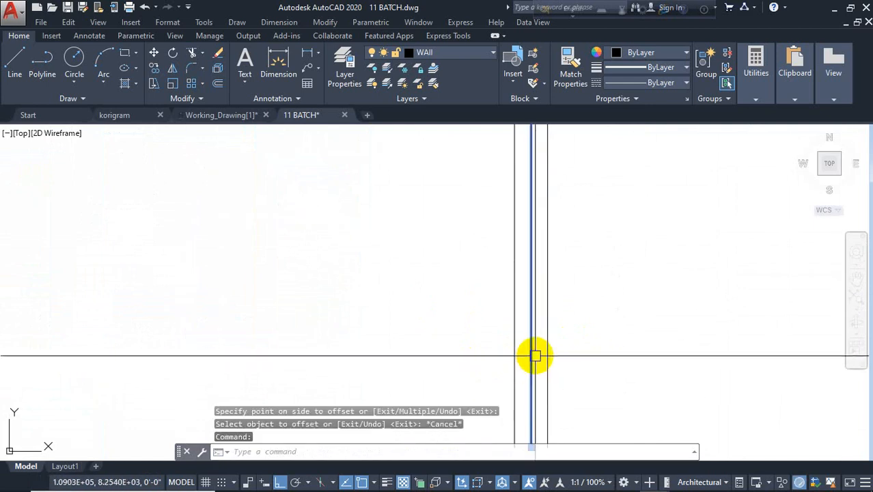
pyautogui.press('Delete')
pyautogui.scroll(-2, 574, 321)
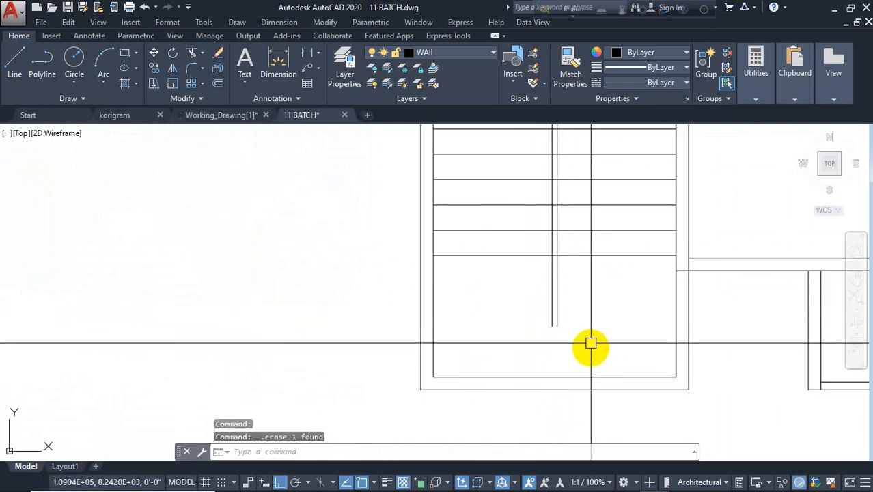
# Start an Offset with a distance of 2".
pyautogui.write('o')
pyautogui.press('space')
pyautogui.write('2')
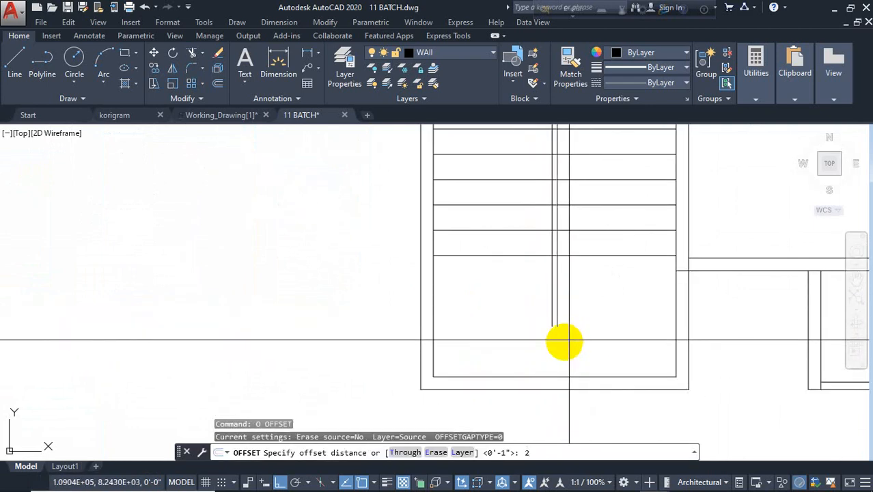
pyautogui.press('Return')
pyautogui.click(555, 304)
pyautogui.click(562, 304)
pyautogui.scroll(3, 580, 291)
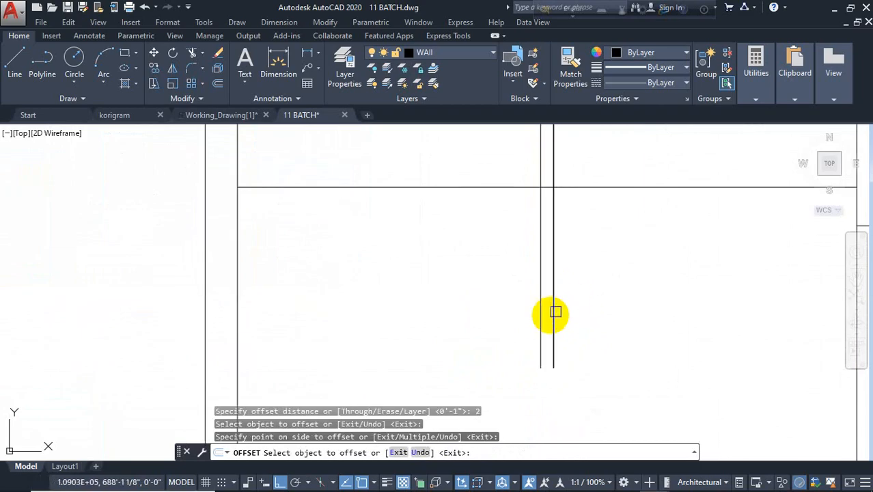
pyautogui.click(541, 322)
pyautogui.click(536, 326)
pyautogui.click(554, 318)
pyautogui.click(596, 316)
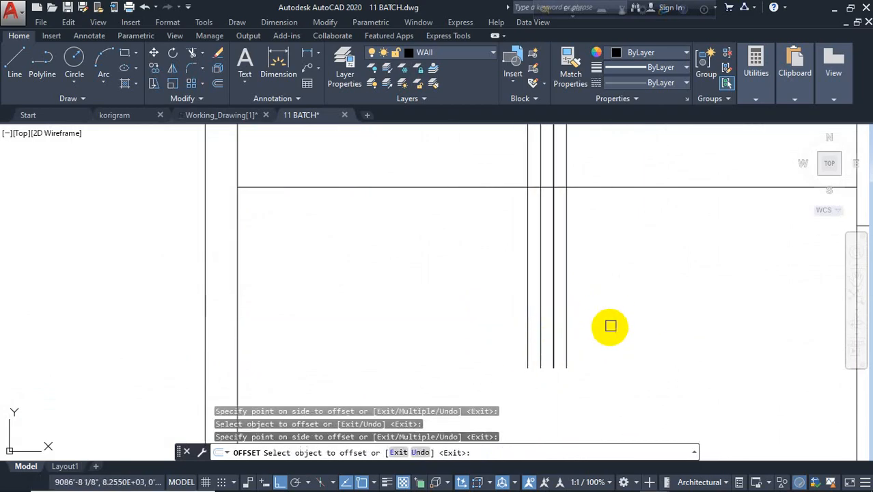
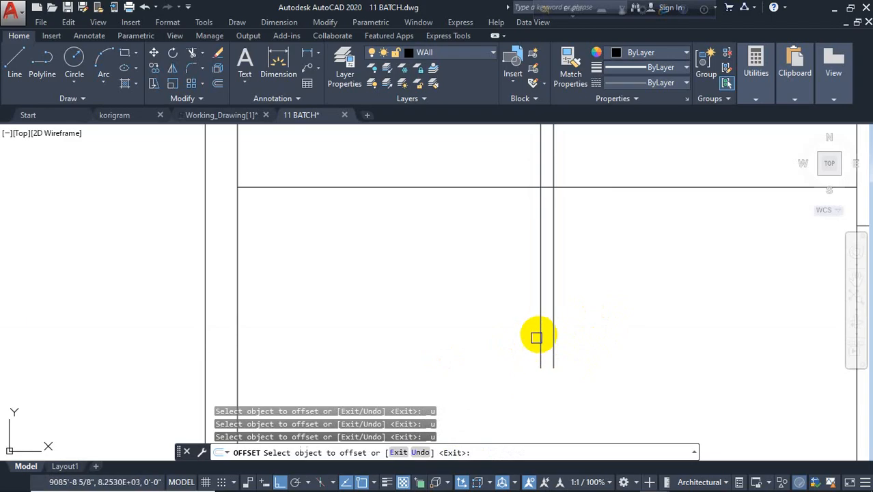
# Offset the left and right stair centre lines 2" outward.
pyautogui.click(537, 337)
pyautogui.click(509, 349)
pyautogui.click(553, 324)
pyautogui.click(637, 301)
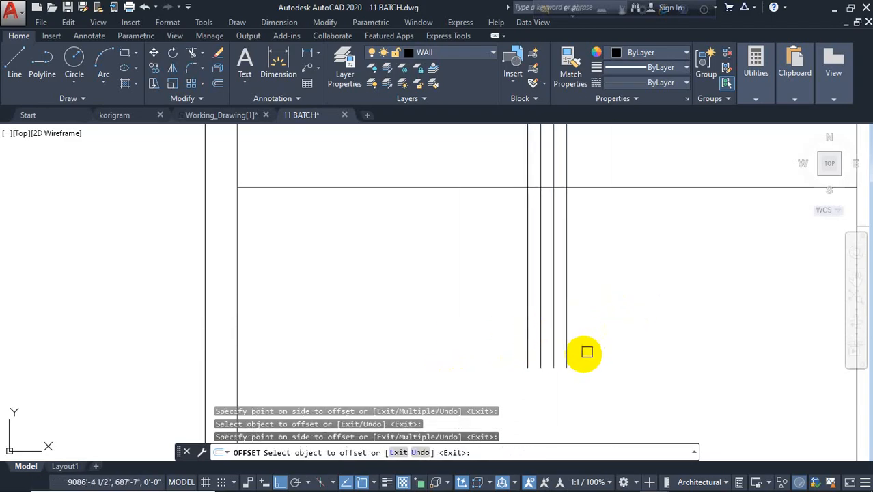
# Offset the top tread 2" upward and the lowest tread 2" downward.
pyautogui.scroll(-3, 542, 380)
pyautogui.moveTo(589, 334); pyautogui.dragTo(582, 478, button='middle')
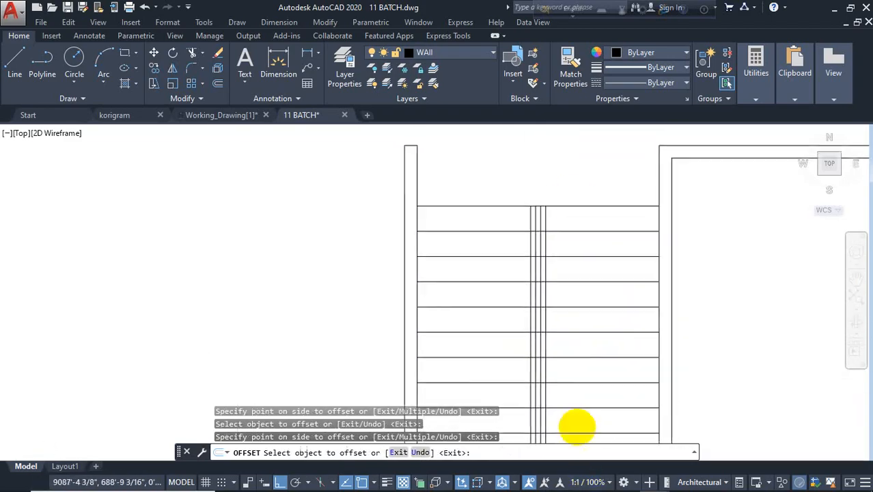
pyautogui.scroll(-5, 528, 185)
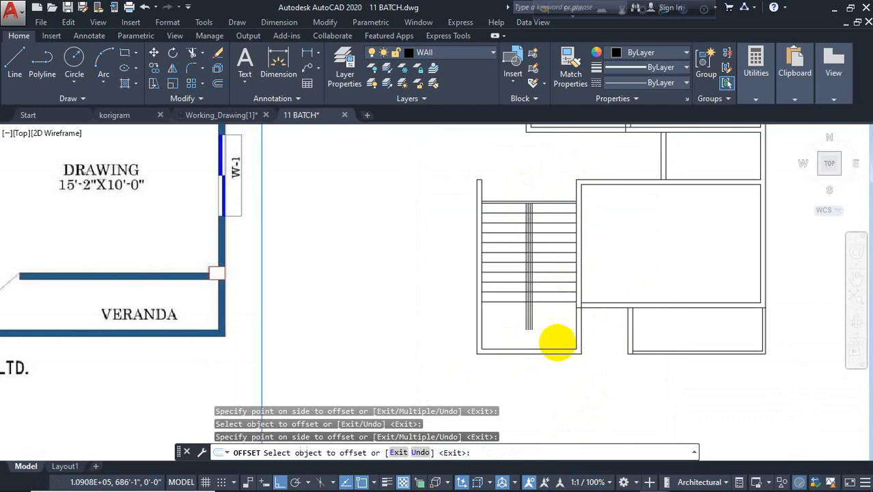
pyautogui.scroll(5, 557, 341)
pyautogui.press('Escape')
pyautogui.scroll(6, 478, 287)
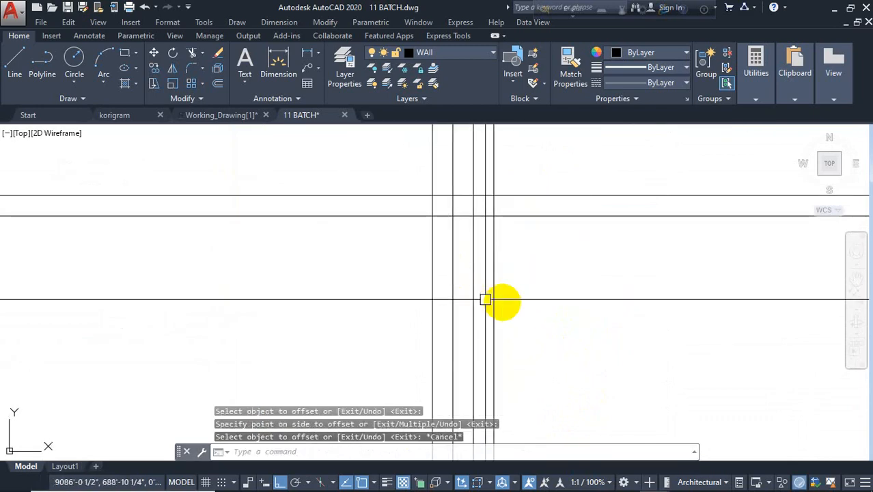
# Fillet both outer vertical stair lines with the line below the lowest tread into sharp corners.
pyautogui.write('f')
pyautogui.press('Return')
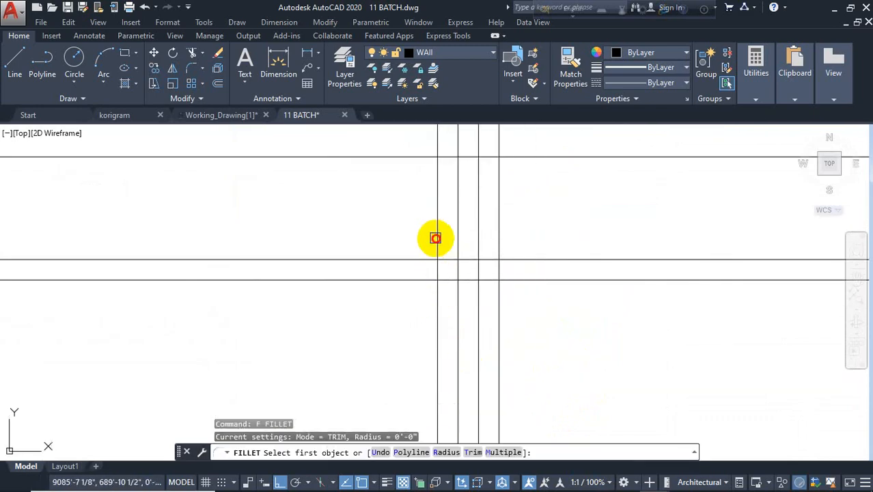
pyautogui.click(437, 238)
pyautogui.click(447, 281)
pyautogui.press('Return')
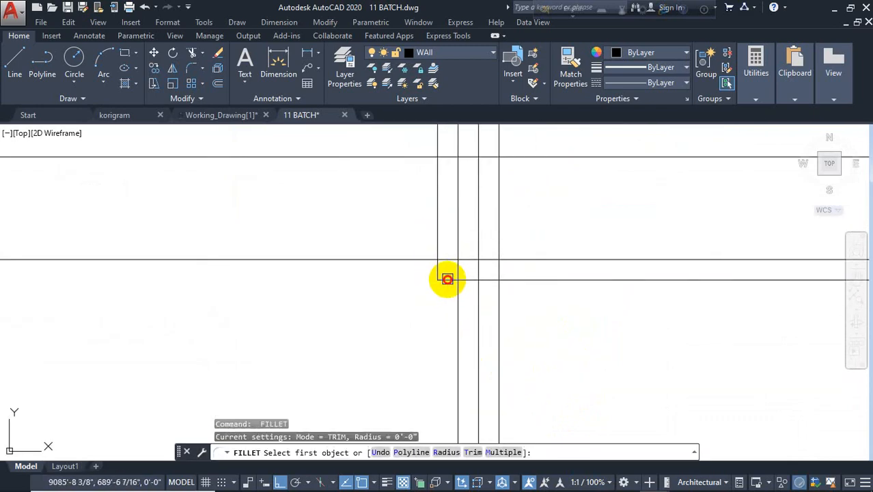
pyautogui.click(448, 280)
pyautogui.click(497, 230)
pyautogui.scroll(-3, 528, 256)
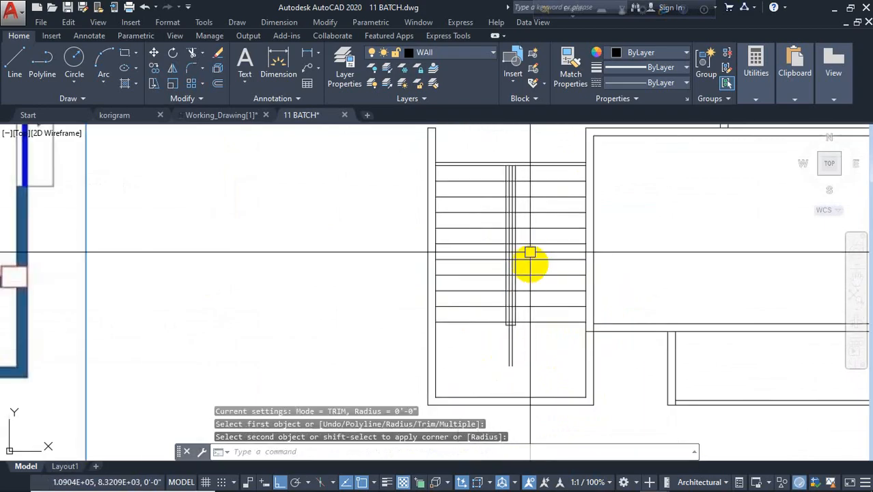
# Fillet both outer vertical stair lines with the line above the top tread into sharp corners.
pyautogui.scroll(5, 505, 212)
pyautogui.press('Return')
pyautogui.click(518, 204)
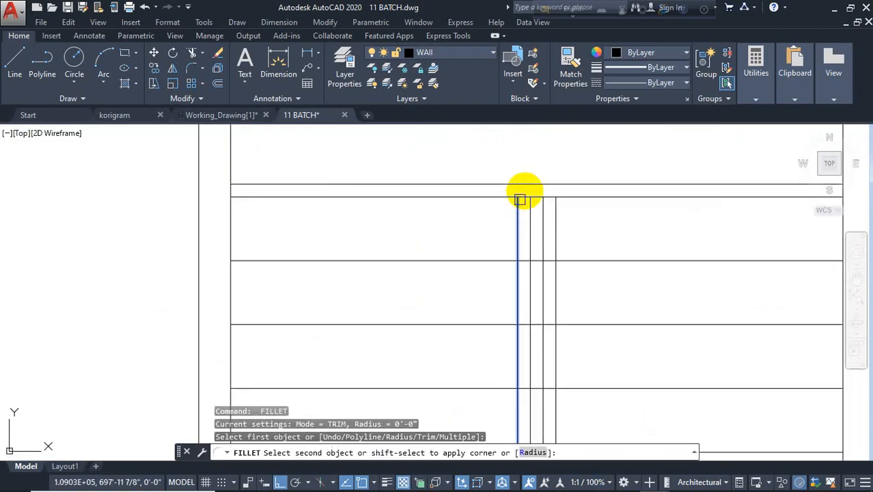
pyautogui.click(529, 184)
pyautogui.press('Return')
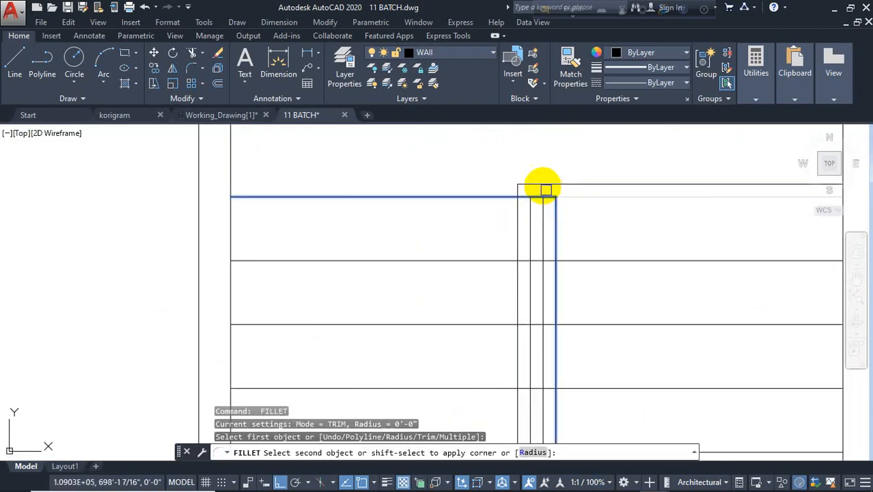
pyautogui.click(542, 184)
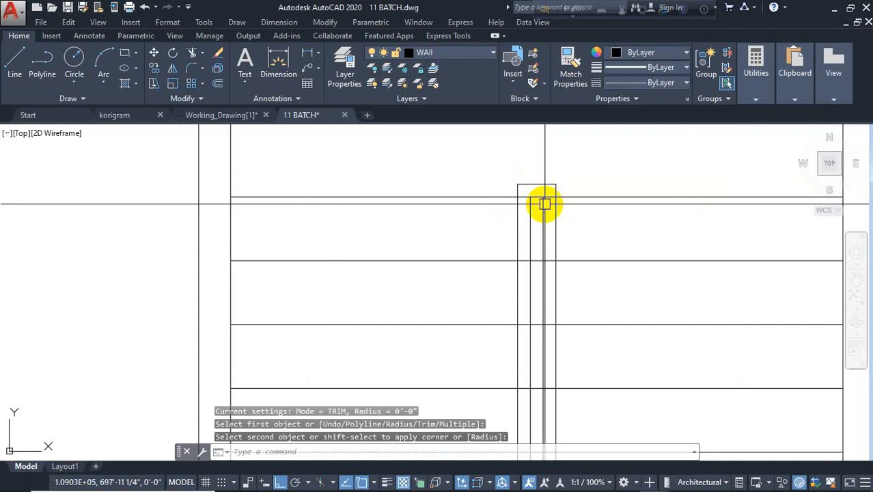
pyautogui.press('Escape')
pyautogui.scroll(-5, 468, 172)
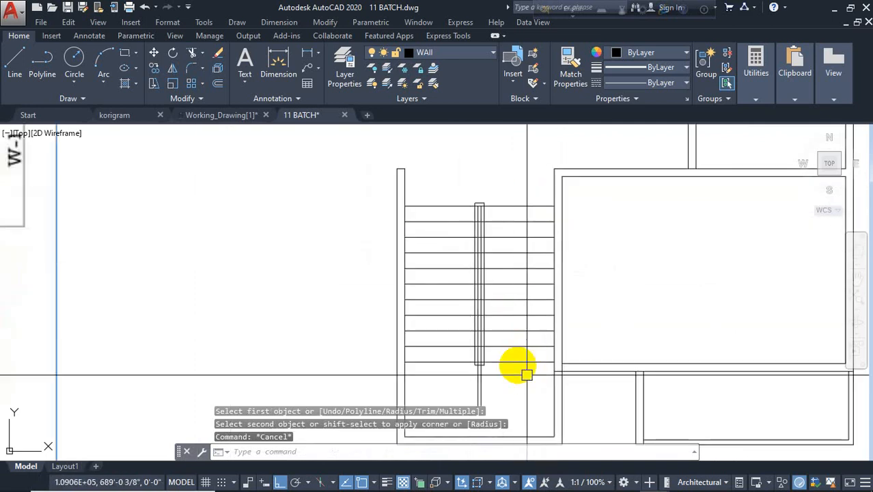
# Trim the centre lines sticking out below the stair railing and the lowest tread between the railing's inner and outer lines.
pyautogui.scroll(2, 516, 365)
pyautogui.scroll(2, 471, 331)
pyautogui.press('Escape')
pyautogui.write('tr')
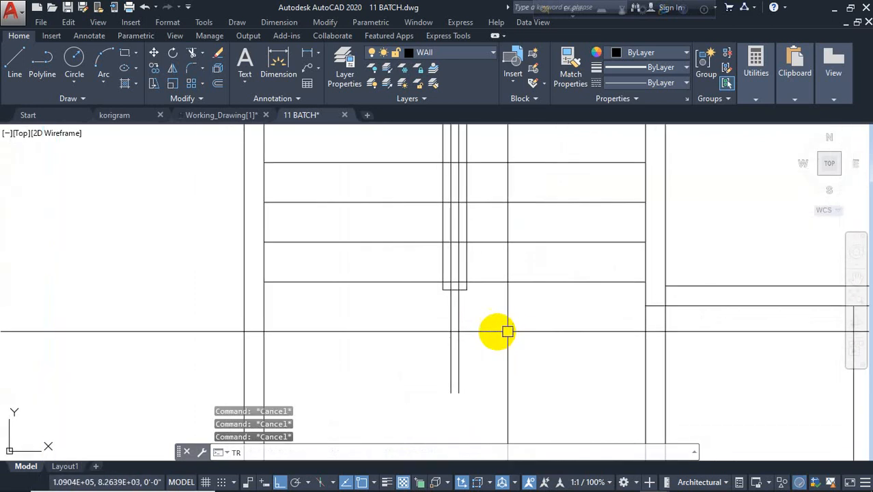
pyautogui.press('space')
pyautogui.press('space')
pyautogui.click(475, 319)
pyautogui.click(439, 316)
pyautogui.scroll(6, 446, 288)
pyautogui.click(511, 268)
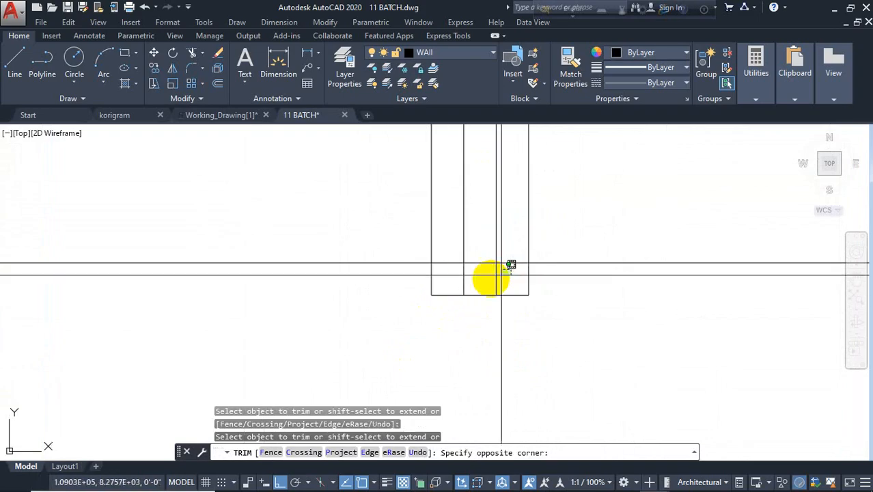
pyautogui.click(447, 271)
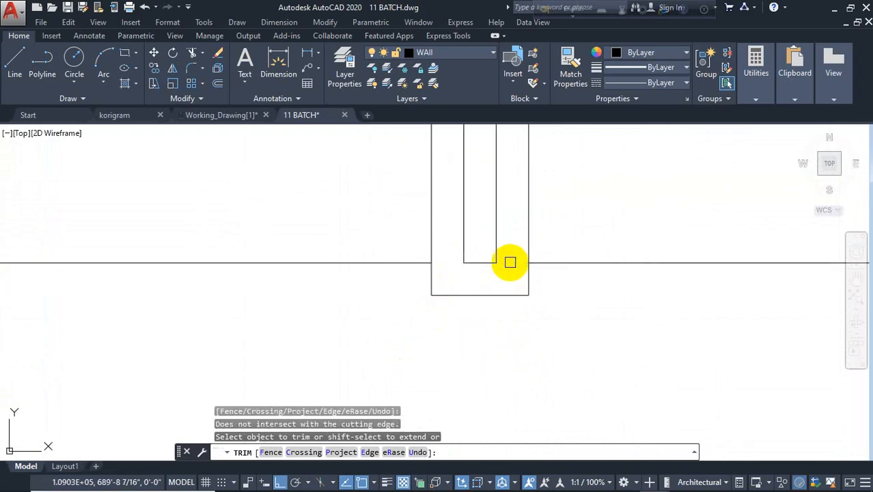
# Trim the top tread on both sides of the railing between its inner and outer lines.
pyautogui.scroll(-5, 505, 341)
pyautogui.scroll(7, 491, 176)
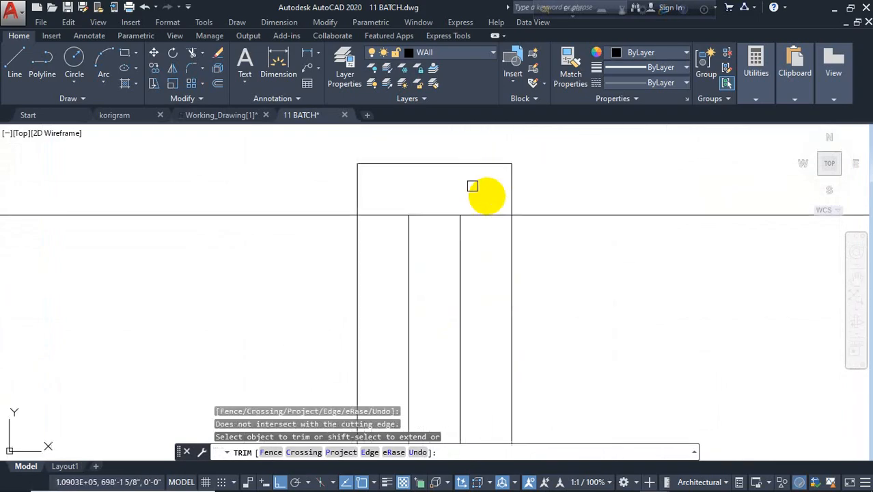
pyautogui.click(486, 222)
pyautogui.click(472, 202)
pyautogui.scroll(-6, 422, 205)
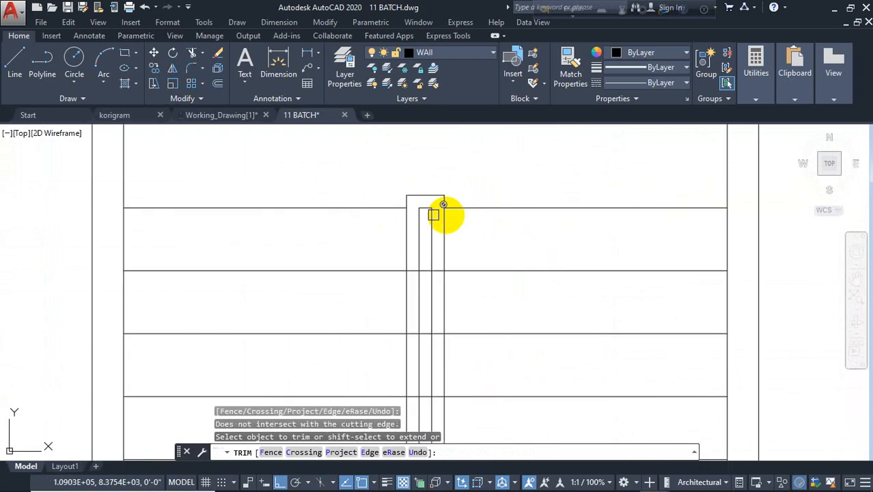
pyautogui.press('Escape')
pyautogui.press('Escape')
# Trim one tread in the middle of the staircase where it crosses the central railing.
pyautogui.scroll(-6, 464, 253)
pyautogui.scroll(4, 479, 321)
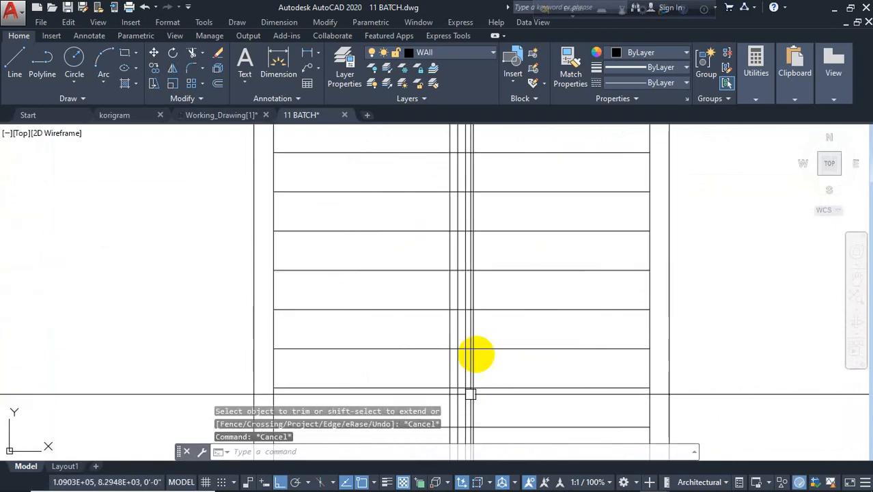
pyautogui.press('Escape')
pyautogui.press('Return')
pyautogui.scroll(3, 451, 290)
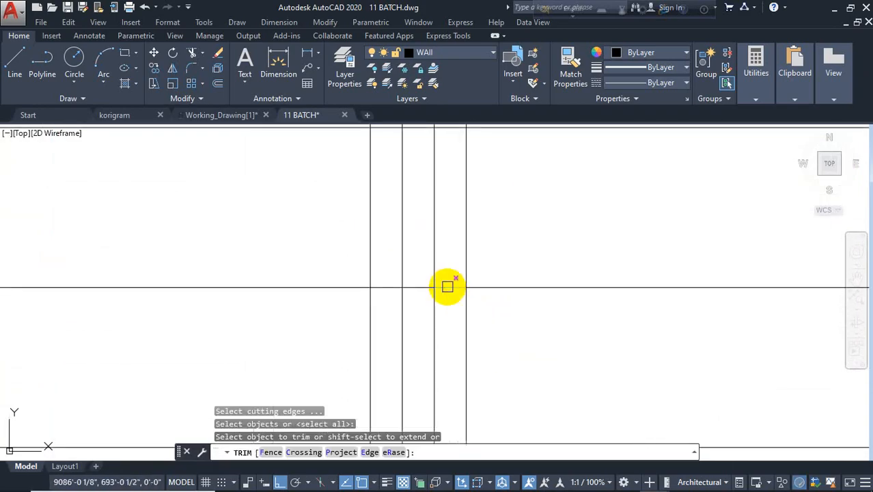
pyautogui.scroll(-4, 381, 292)
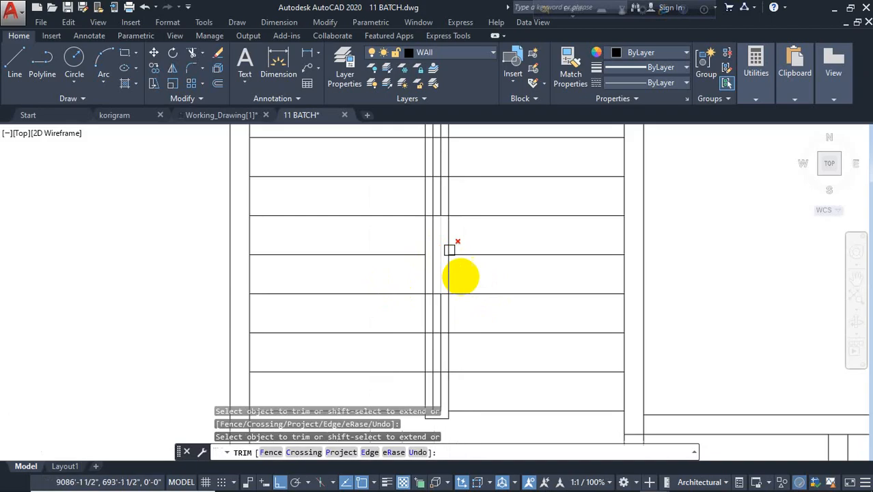
pyautogui.press('Escape')
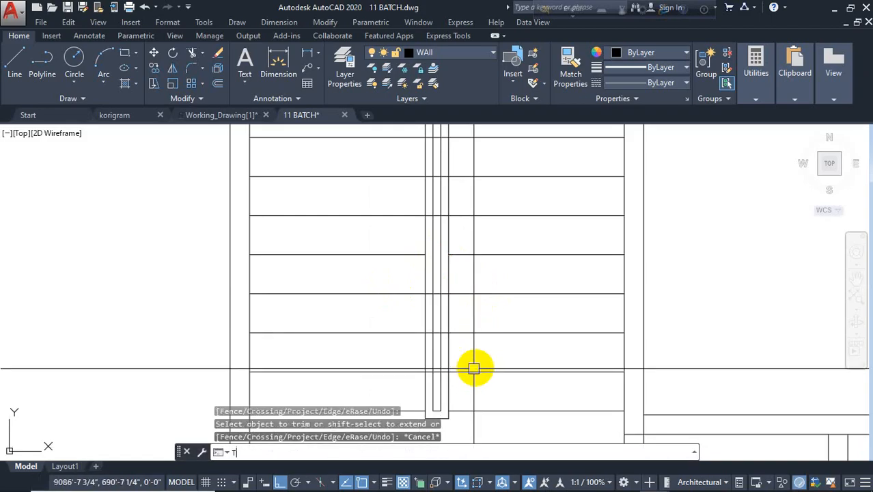
pyautogui.write('TR')
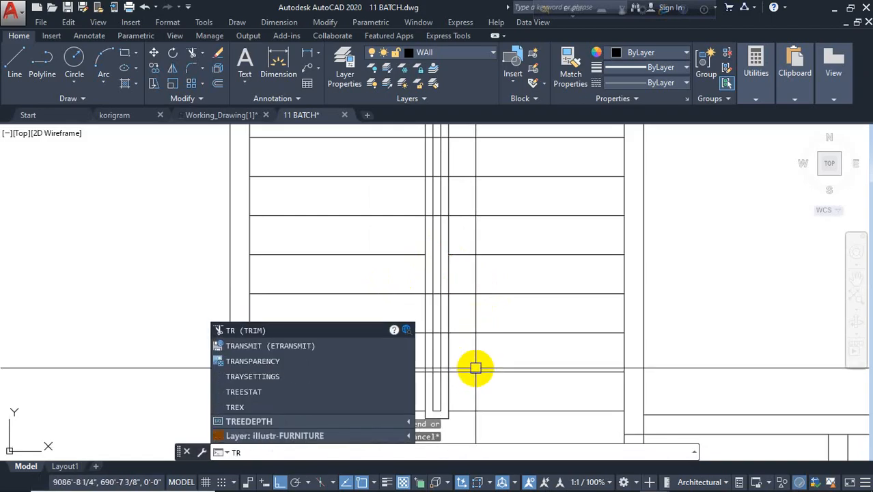
pyautogui.press('Return')
pyautogui.click(446, 311)
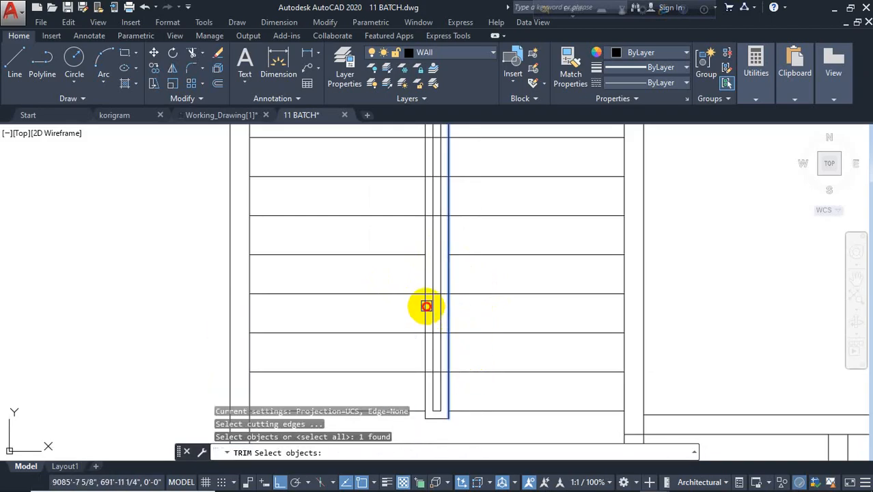
pyautogui.click(427, 306)
pyautogui.press('Escape')
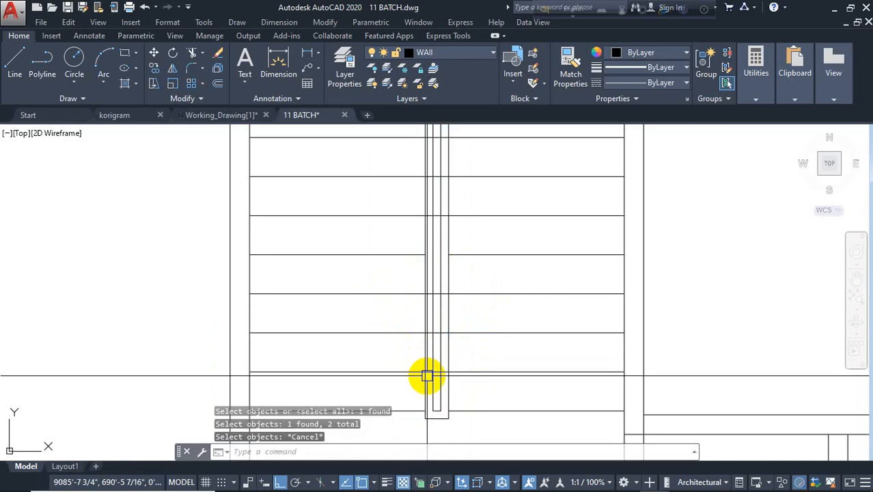
# Using the two outer railing lines as cutting edges, trim the treads crossing the railing from its lower end up to the top.
pyautogui.write('TR')
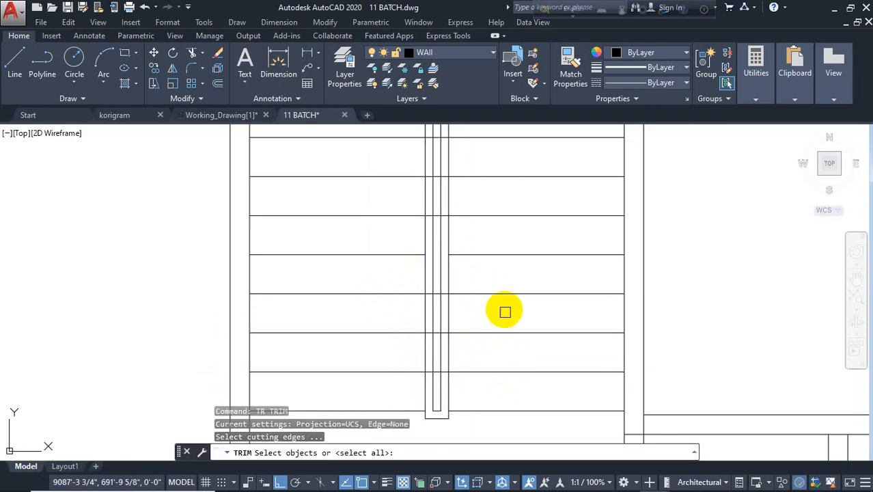
pyautogui.scroll(2, 461, 286)
pyautogui.click(442, 256)
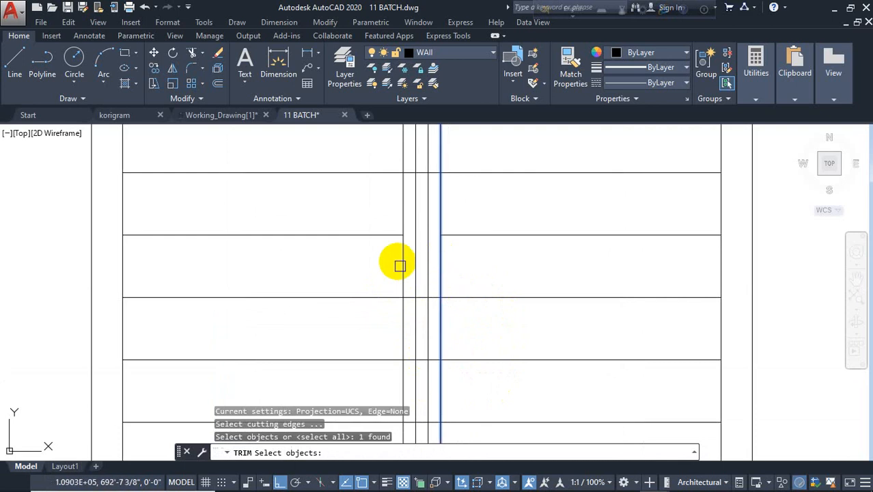
pyautogui.press('Return')
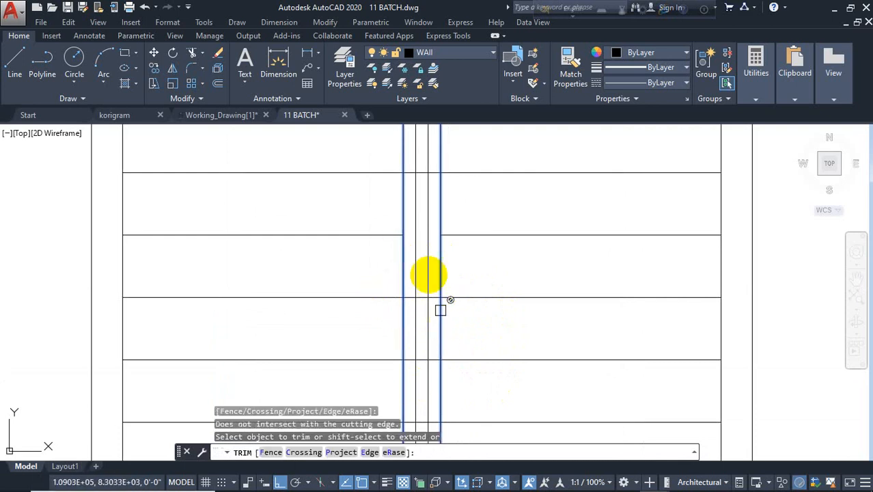
pyautogui.scroll(-4, 441, 310)
pyautogui.scroll(6, 429, 322)
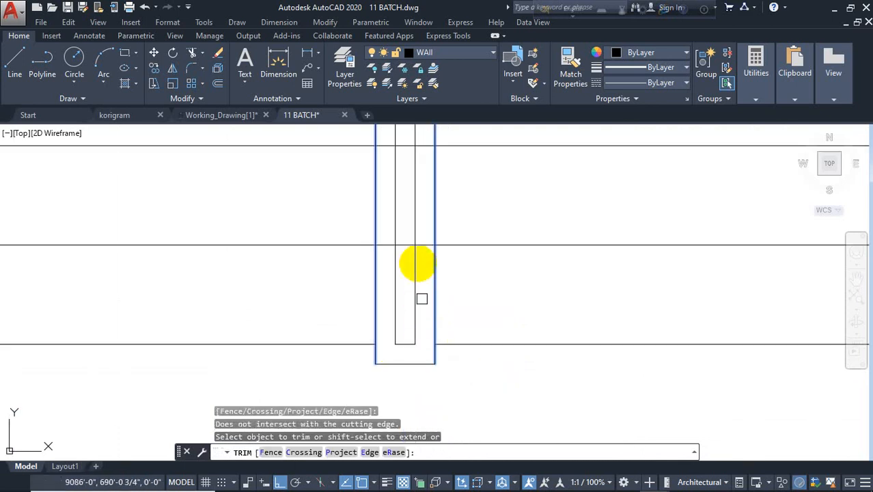
pyautogui.click(424, 238)
pyautogui.moveTo(434, 167); pyautogui.dragTo(438, 440, button='middle')
pyautogui.click(427, 308)
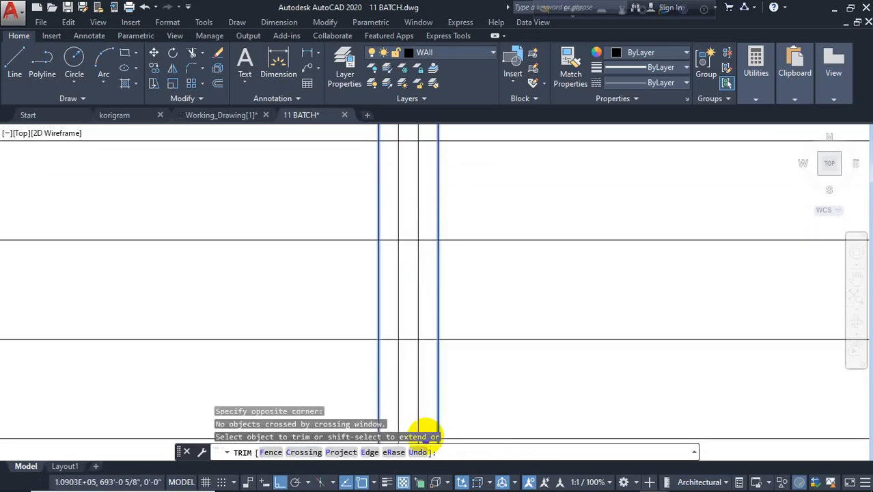
pyautogui.click(431, 139)
pyautogui.moveTo(421, 170); pyautogui.dragTo(438, 368, button='middle')
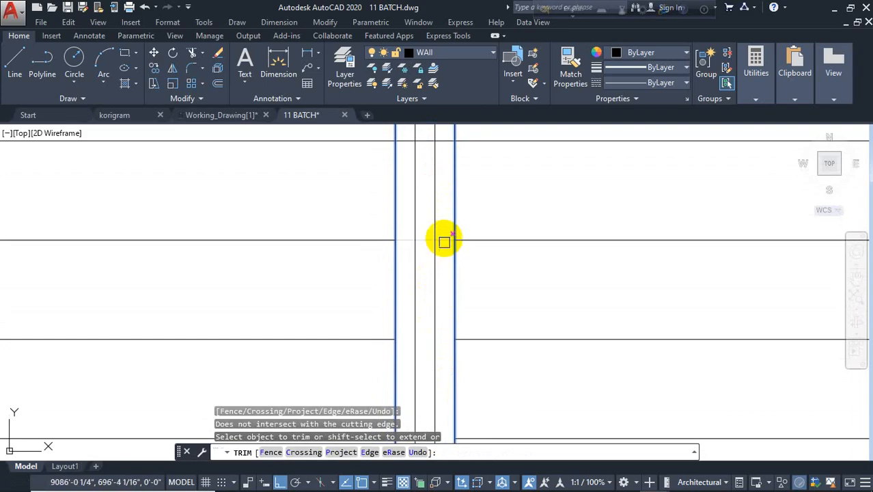
pyautogui.moveTo(444, 213); pyautogui.dragTo(430, 180, button='middle')
pyautogui.click(422, 316)
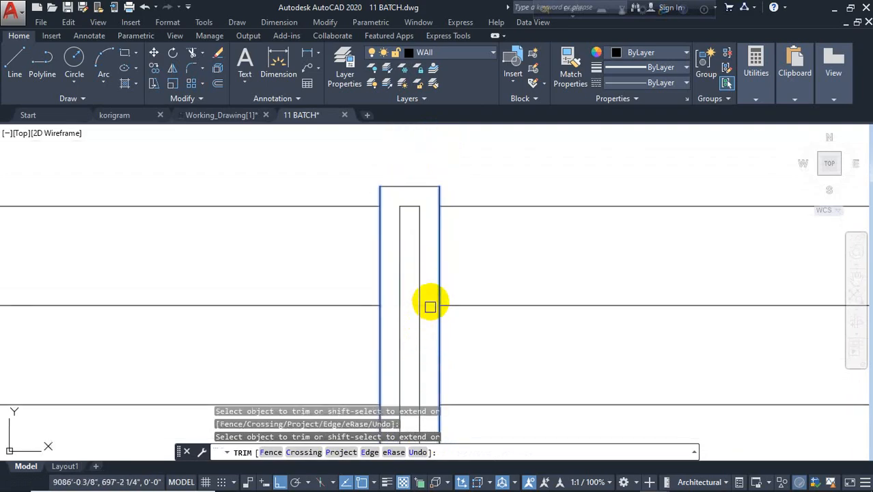
pyautogui.click(419, 183)
# Trim the remaining treads that still cross the railing in the lower middle of the staircase.
pyautogui.scroll(-5, 421, 183)
pyautogui.scroll(-2, 470, 241)
pyautogui.scroll(6, 429, 315)
pyautogui.click(456, 302)
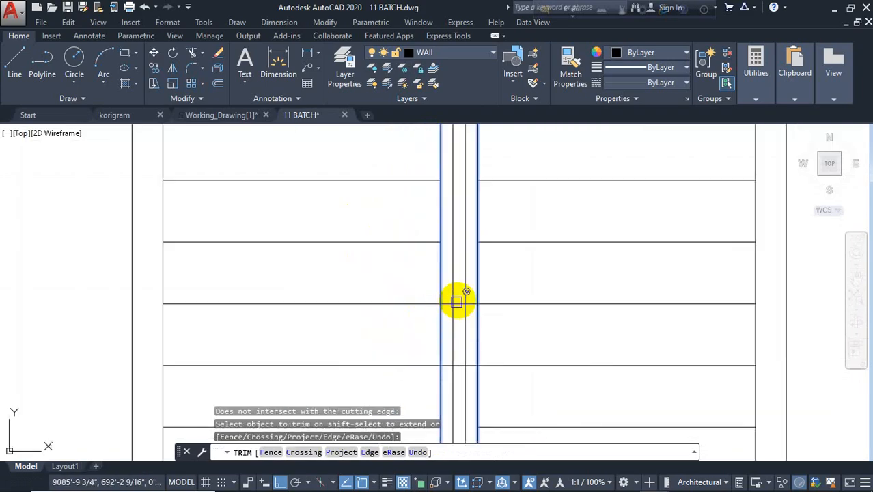
pyautogui.scroll(4, 455, 300)
pyautogui.scroll(-4, 441, 309)
pyautogui.scroll(4, 449, 311)
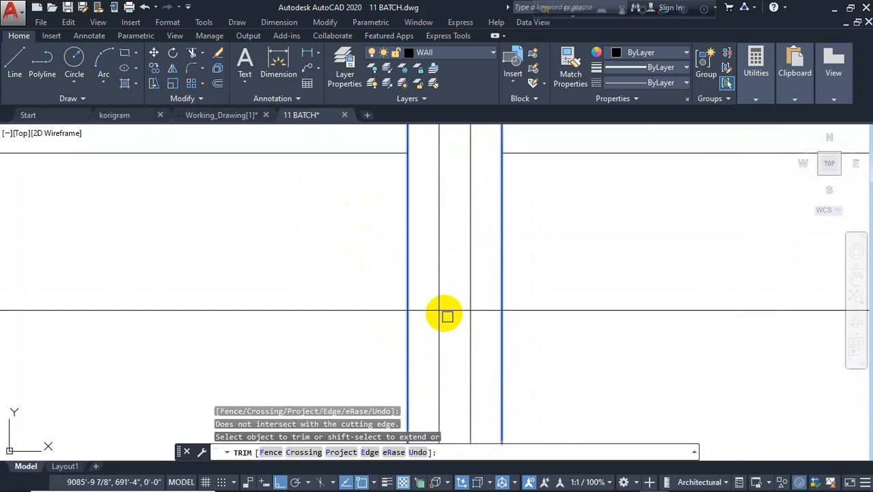
pyautogui.scroll(-4, 430, 314)
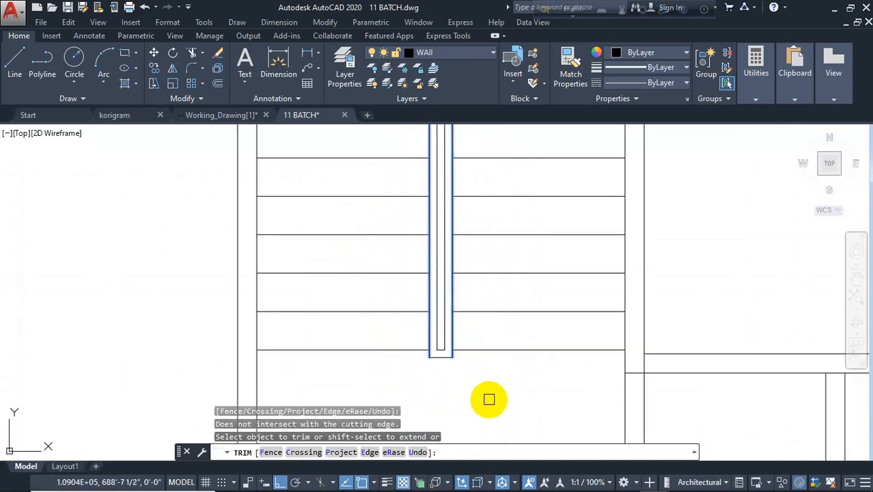
pyautogui.press('Escape')
# Draw the stair direction line from the left top tread's midpoint down to the landing, across, and up to the right top tread's midpoint.
pyautogui.scroll(-2, 419, 370)
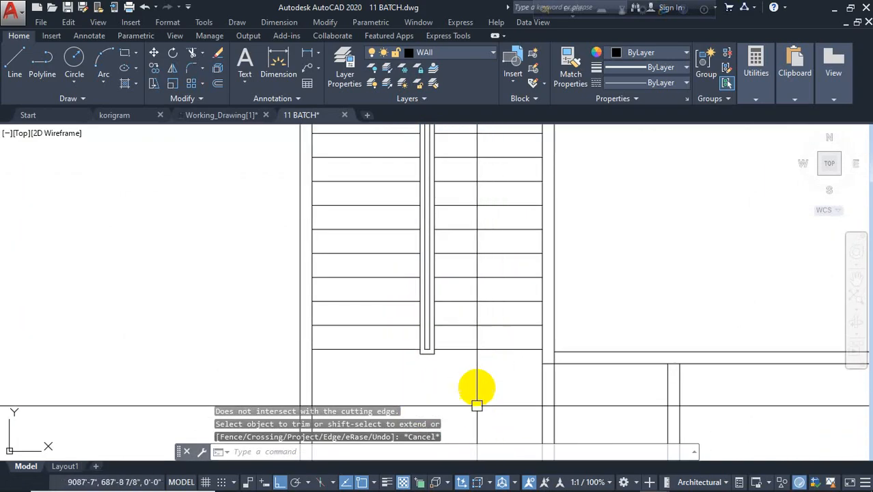
pyautogui.scroll(-3, 464, 373)
pyautogui.scroll(3, 468, 332)
pyautogui.moveTo(454, 335); pyautogui.dragTo(526, 322, button='middle')
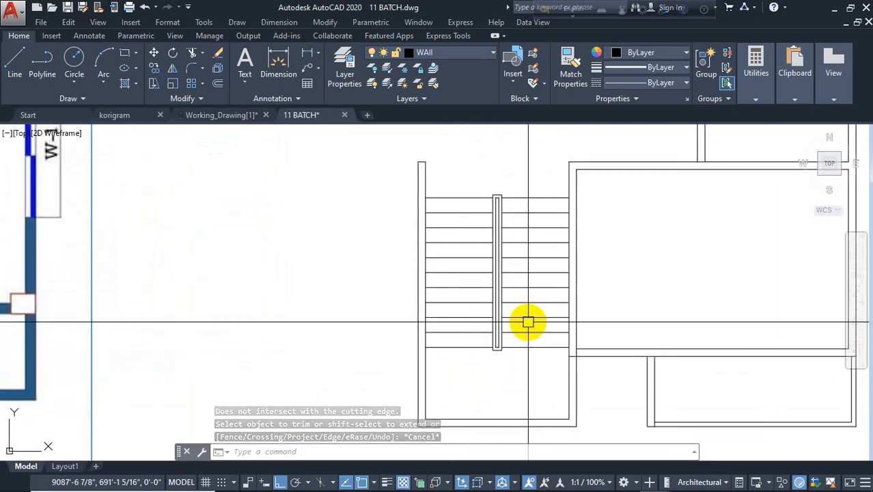
pyautogui.write('L')
pyautogui.press('Return')
pyautogui.click(462, 200)
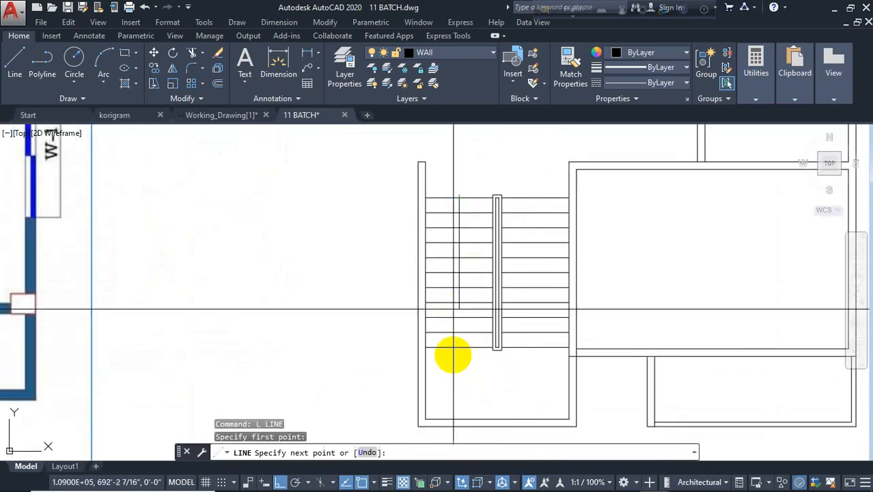
pyautogui.click(460, 389)
pyautogui.click(535, 350)
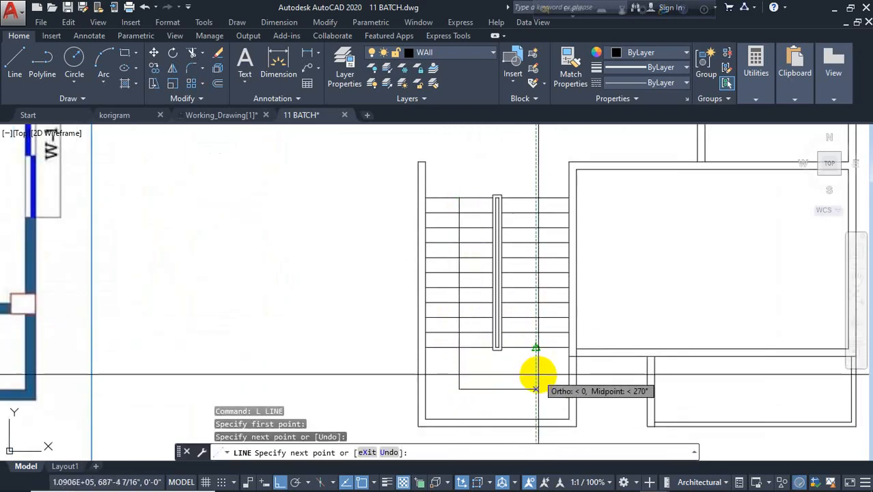
pyautogui.click(535, 198)
# Draw a slanted arrowhead line at the upper end of the right direction line and mirror it about the vertical, keeping the original.
pyautogui.click(517, 227)
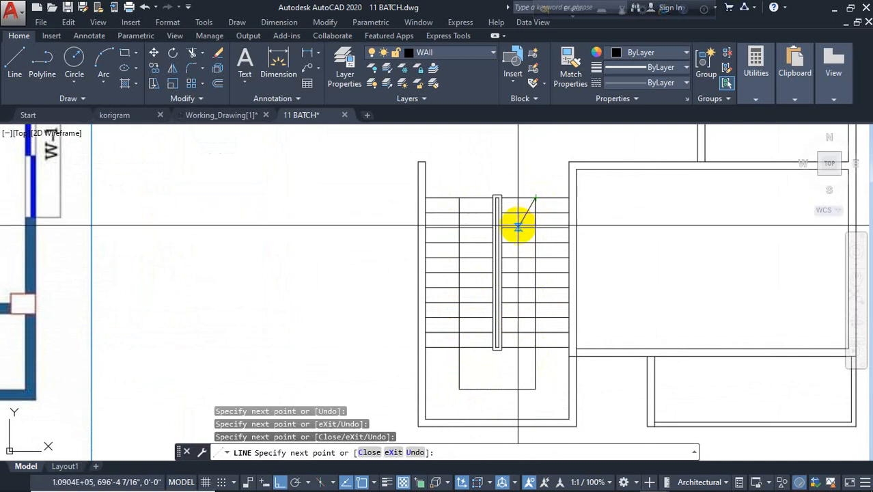
pyautogui.press('Escape')
pyautogui.click(532, 202)
pyautogui.write('M')
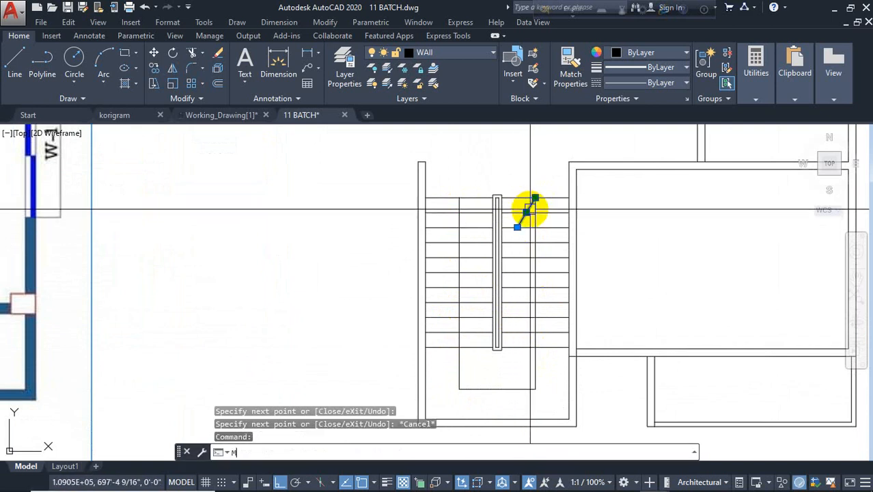
pyautogui.write('I')
pyautogui.press('Return')
pyautogui.click(531, 188)
pyautogui.click(537, 162)
# Draw a short vertical line closing the wall between the drawing room's lower right inner corner and the veranda.
pyautogui.scroll(-4, 506, 239)
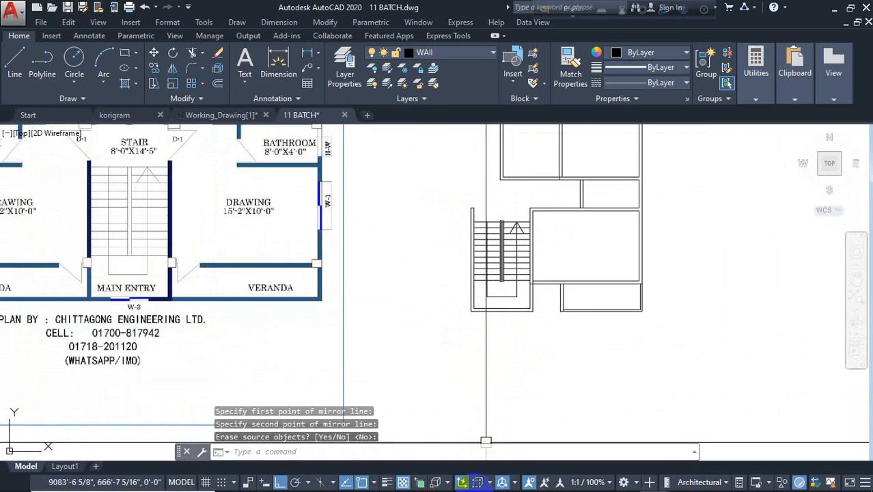
pyautogui.scroll(4, 640, 284)
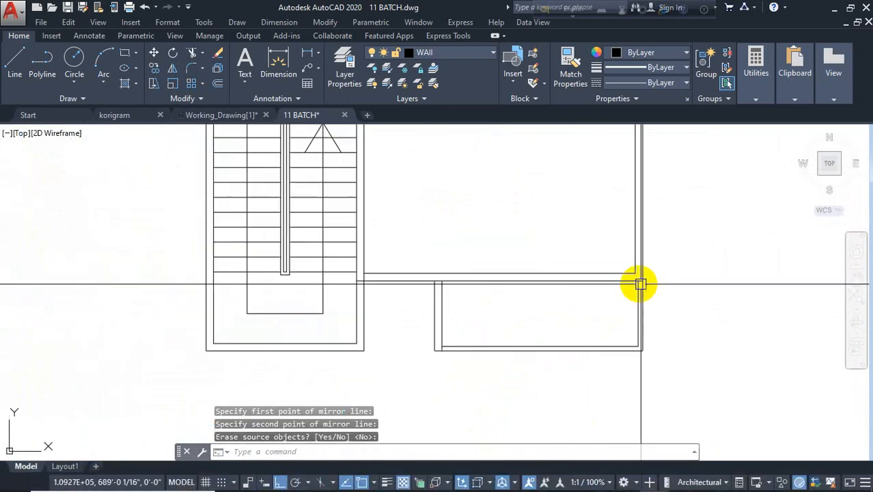
pyautogui.press('Escape')
pyautogui.press('Escape')
pyautogui.write('l')
pyautogui.press('Return')
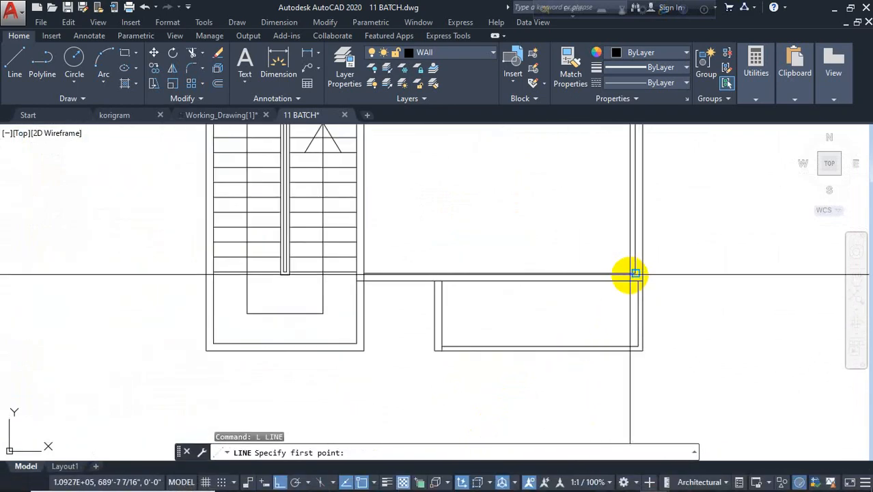
pyautogui.click(635, 280)
pyautogui.press('Return')
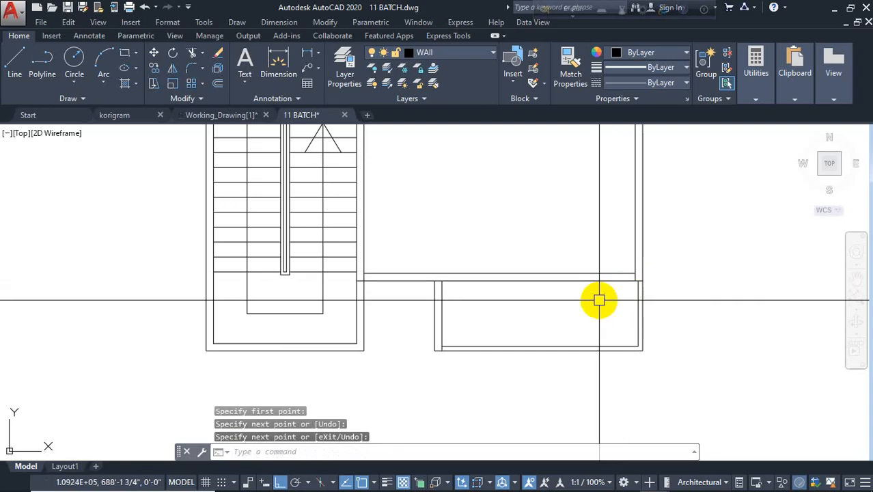
pyautogui.scroll(-5, 598, 298)
pyautogui.scroll(-4, 601, 389)
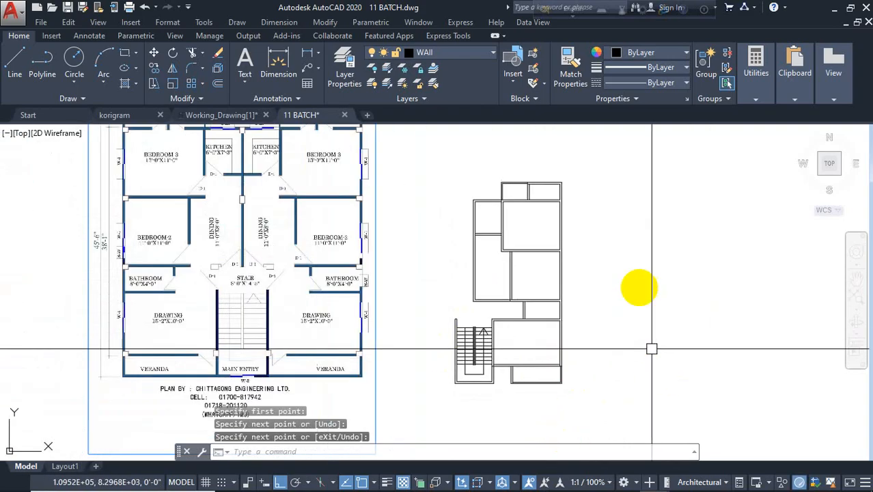
pyautogui.scroll(4, 492, 314)
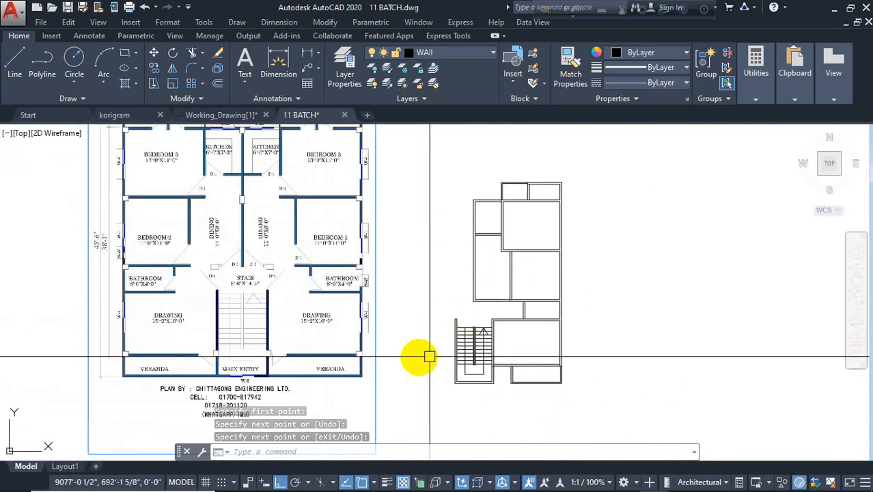
pyautogui.scroll(-2, 383, 321)
pyautogui.scroll(5, 478, 342)
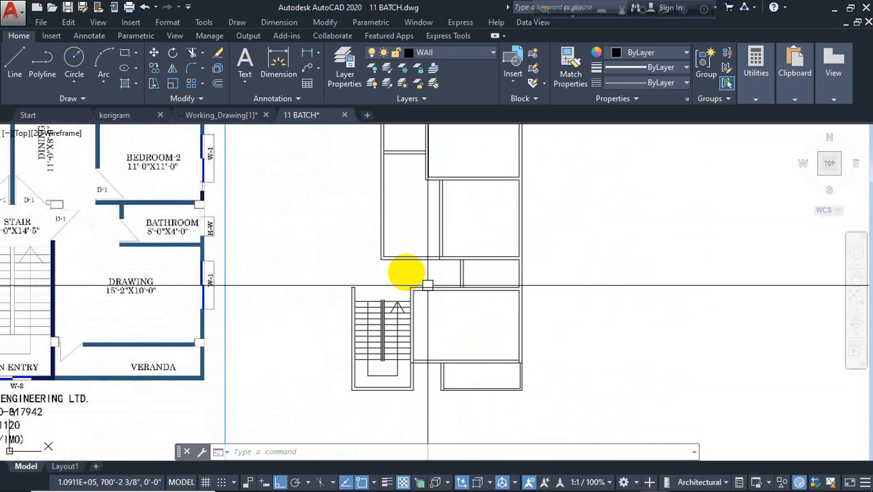
# Draw a vertical line from the right face of the partition between the two top rooms, down across the wall into the bedroom below.
pyautogui.scroll(2, 393, 273)
pyautogui.scroll(-2, 423, 293)
pyautogui.moveTo(423, 292)
pyautogui.mouseDown(button='middle')
pyautogui.moveTo(459, 296)
pyautogui.moveTo(433, 337)
pyautogui.mouseUp(button='middle')
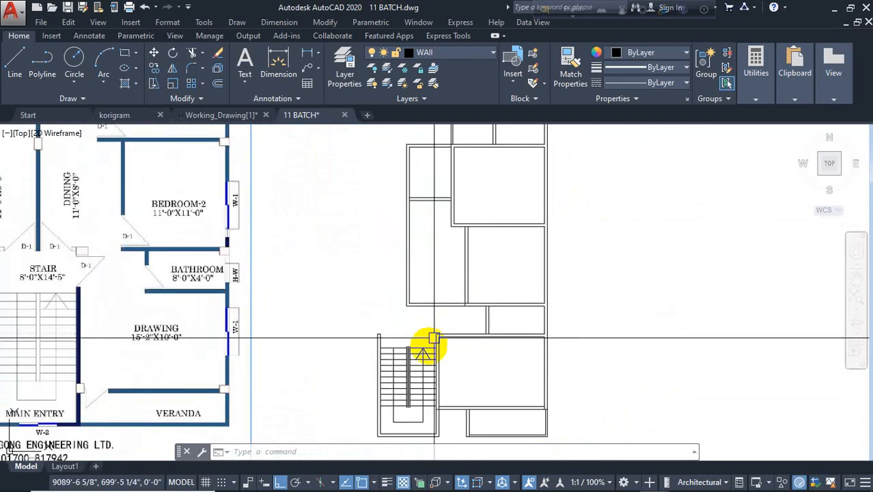
pyautogui.scroll(-3, 424, 360)
pyautogui.scroll(6, 489, 243)
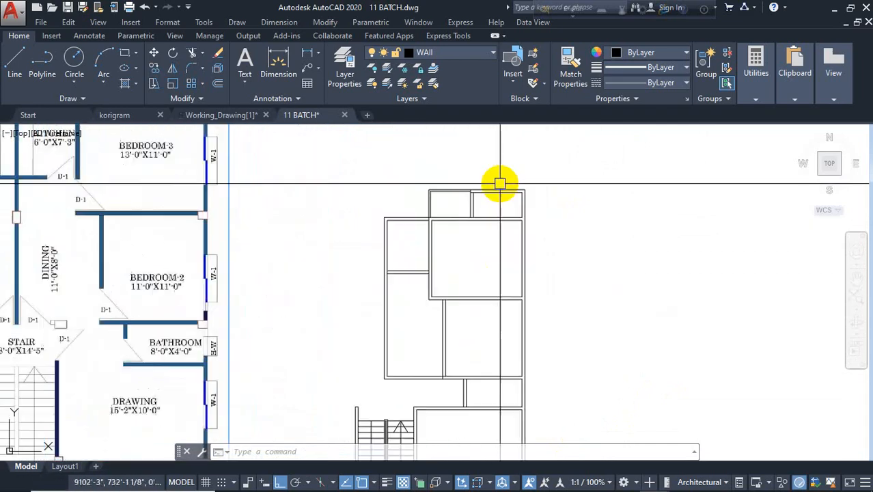
pyautogui.scroll(-2, 488, 242)
pyautogui.press('Escape')
pyautogui.press('Escape')
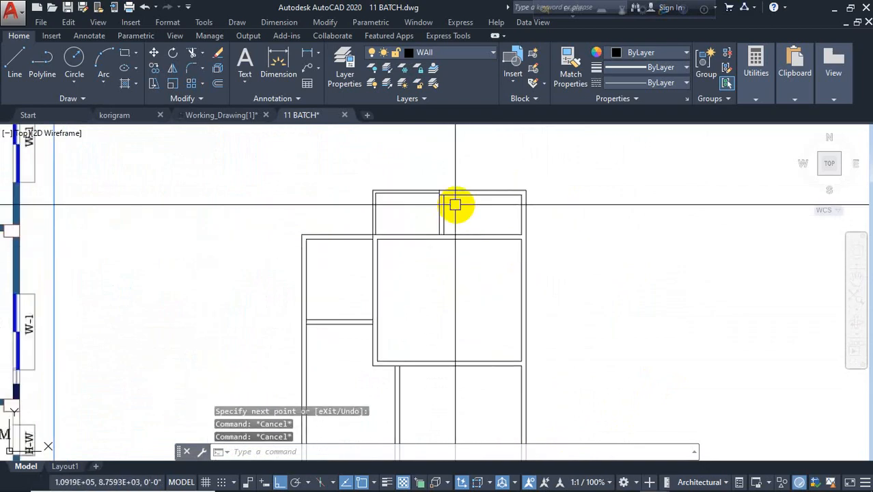
pyautogui.write('l')
pyautogui.press('Return')
pyautogui.scroll(3, 445, 235)
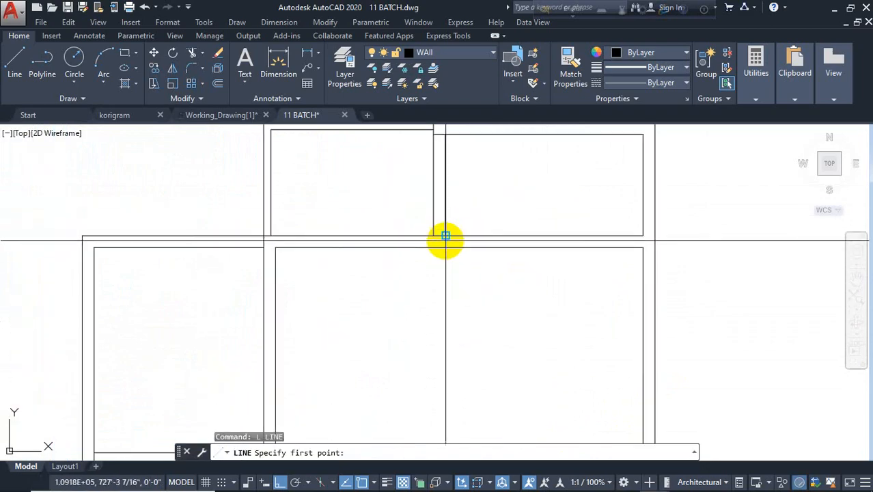
pyautogui.press('Escape')
# Draw a short horizontal line from the upper bedroom's lower left inner corner leftward across the wall into the adjoining space.
pyautogui.scroll(-3, 486, 273)
pyautogui.scroll(2, 494, 212)
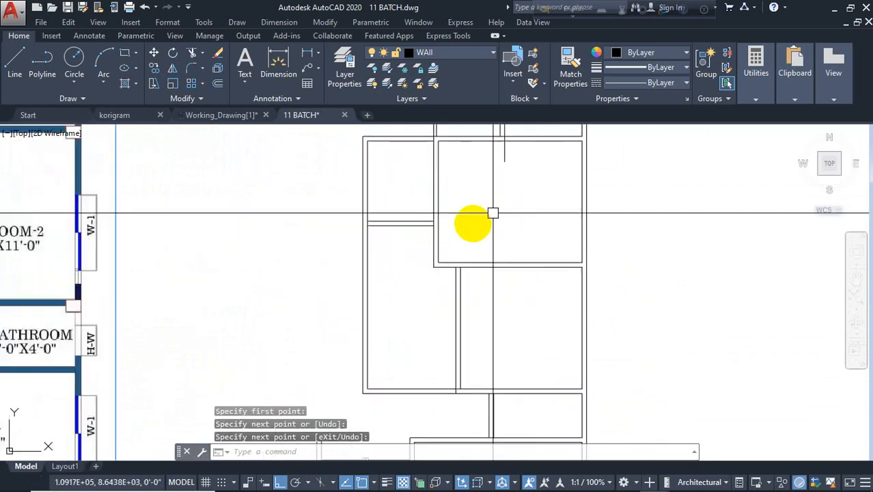
pyautogui.scroll(2, 448, 224)
pyautogui.scroll(-5, 453, 261)
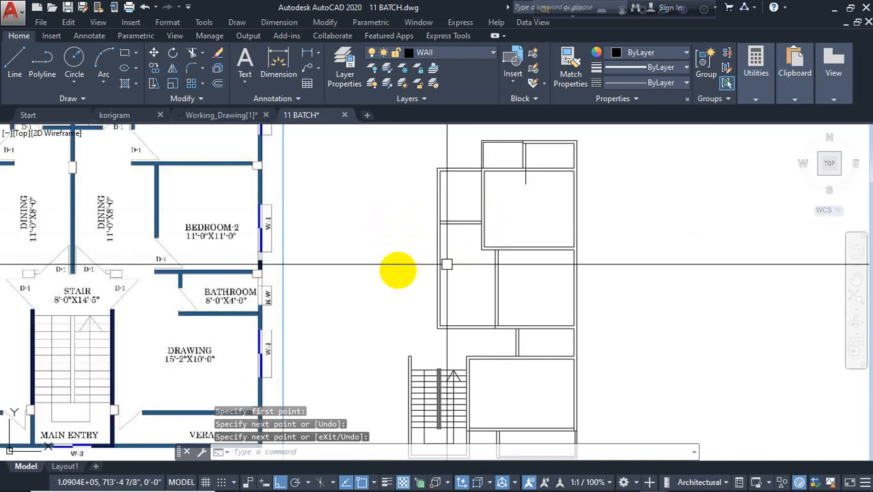
pyautogui.scroll(-2, 396, 265)
pyautogui.scroll(5, 455, 260)
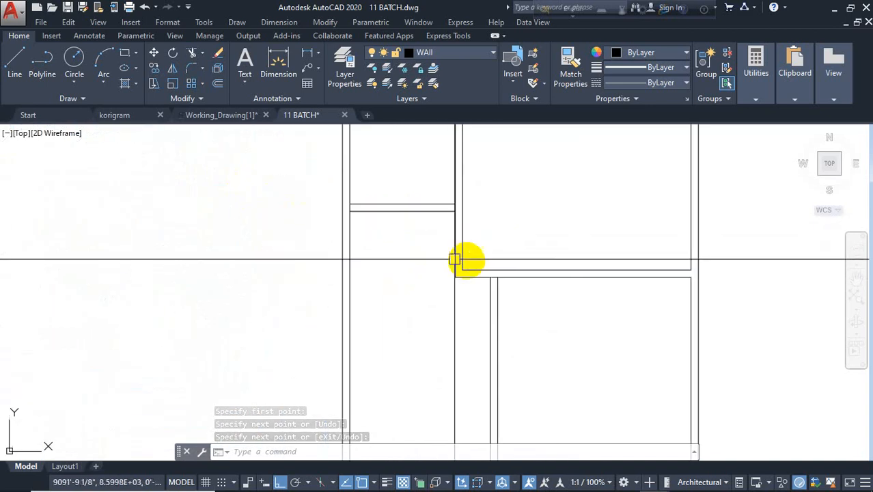
pyautogui.scroll(2, 455, 260)
pyautogui.write('l')
pyautogui.press('Return')
pyautogui.click(391, 282)
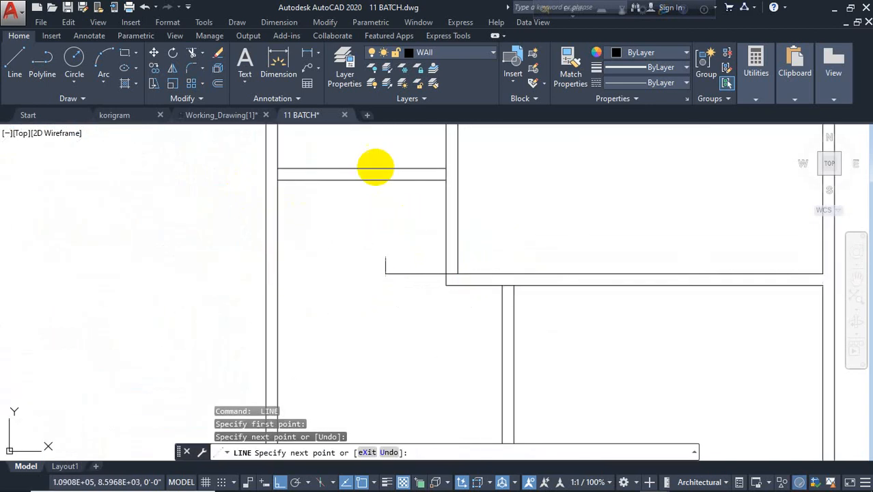
pyautogui.scroll(-4, 428, 315)
pyautogui.press('Escape')
# Offset the vertical line below the partition between the two top rooms 30 inches to the right for a door opening.
pyautogui.scroll(2, 459, 349)
pyautogui.scroll(1, 507, 279)
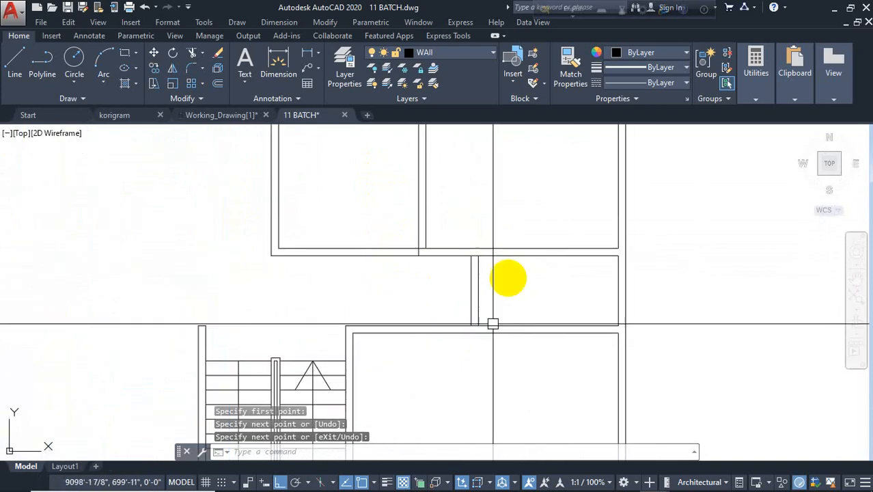
pyautogui.scroll(-3, 503, 291)
pyautogui.scroll(2, 501, 299)
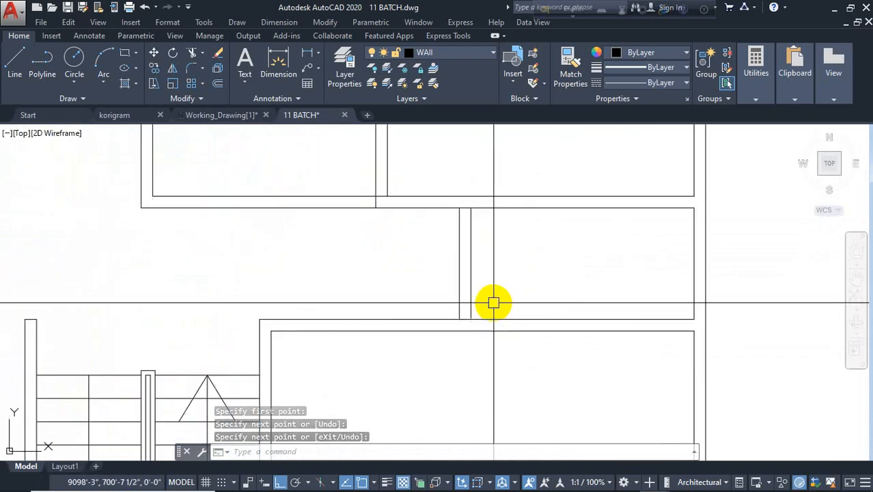
pyautogui.scroll(-1, 499, 308)
pyautogui.moveTo(492, 393)
pyautogui.mouseDown(button='middle')
pyautogui.moveTo(487, 302)
pyautogui.moveTo(500, 256)
pyautogui.mouseUp(button='middle')
pyautogui.scroll(4, 532, 259)
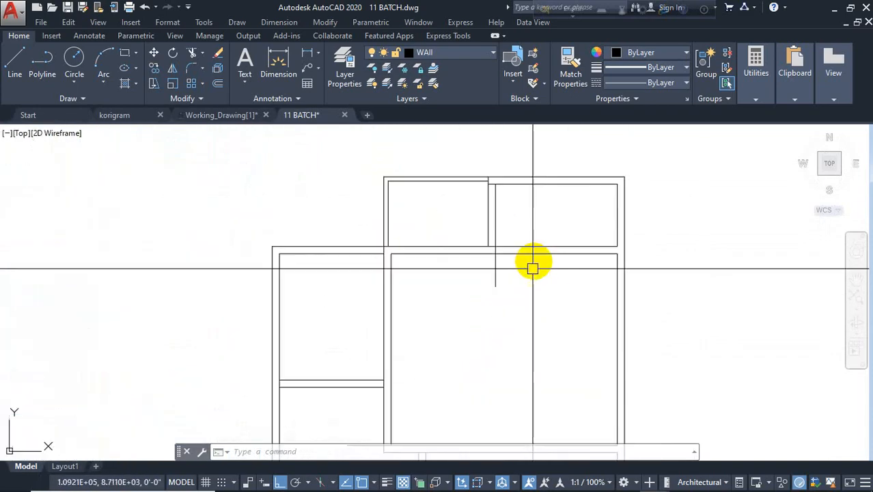
pyautogui.moveTo(539, 337); pyautogui.dragTo(538, 347, button='middle')
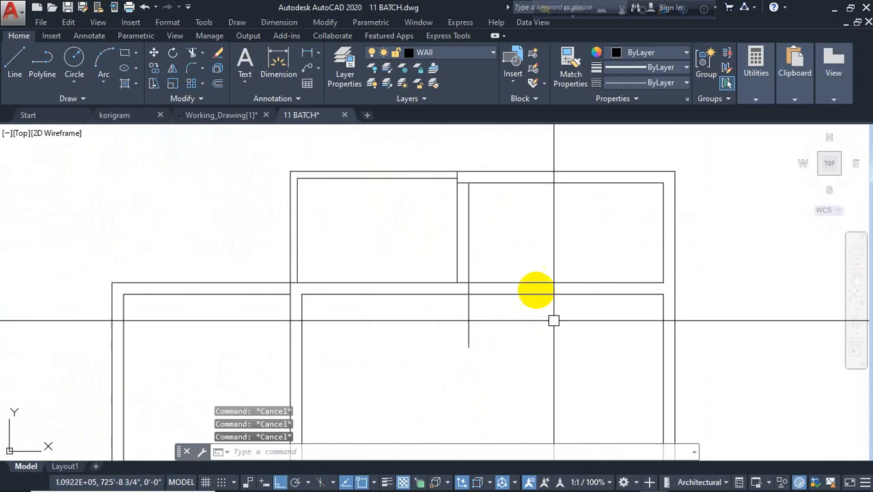
pyautogui.write('O')
pyautogui.press('Return')
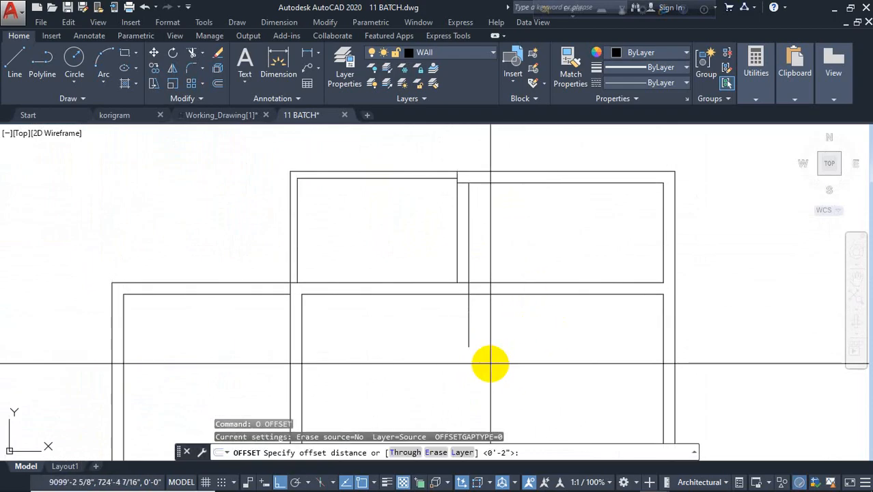
pyautogui.write('30')
pyautogui.press('Return')
pyautogui.click(469, 319)
pyautogui.click(581, 328)
pyautogui.press('Escape')
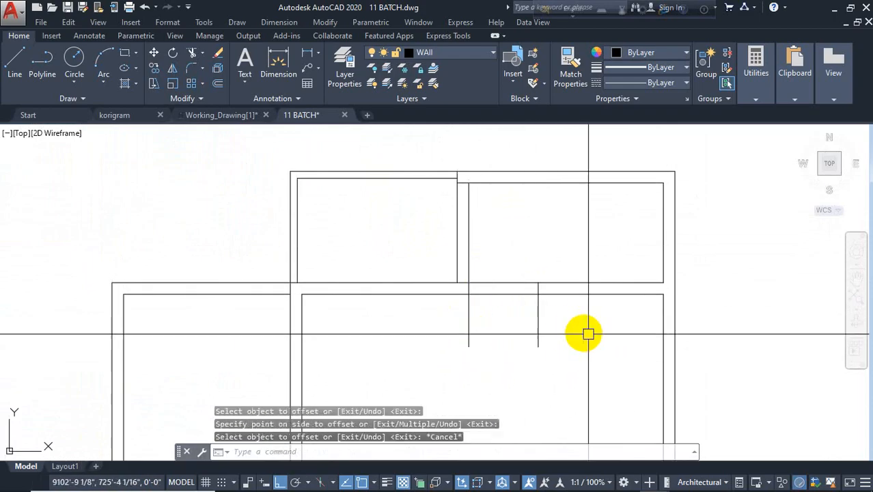
# Trim the ends of the two vertical lines below the wall and the wall lines between them to open the doorway.
pyautogui.write('TR')
pyautogui.press('Return')
pyautogui.press('Return')
pyautogui.click(573, 320)
pyautogui.click(450, 351)
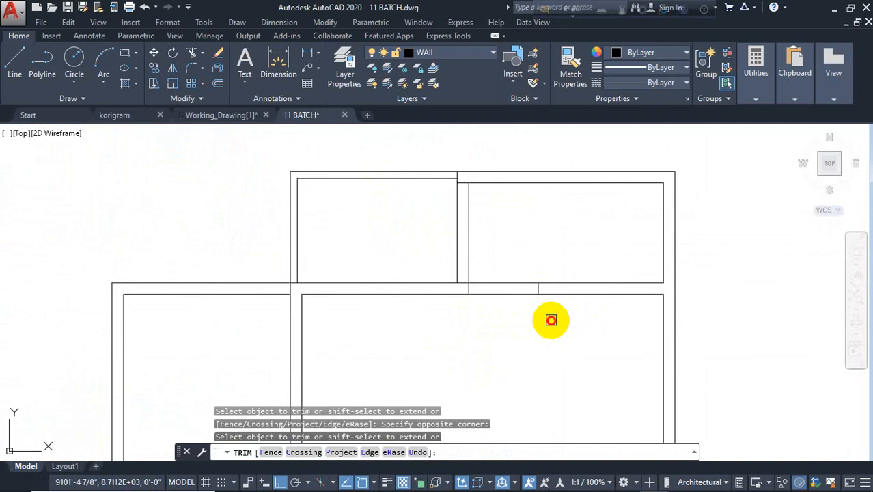
pyautogui.click(524, 326)
pyautogui.click(502, 246)
pyautogui.scroll(-2, 529, 210)
pyautogui.click(533, 255)
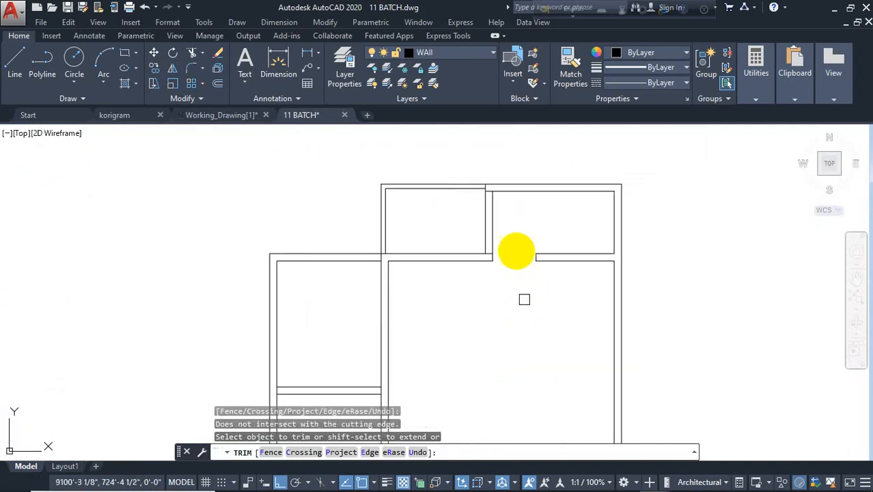
pyautogui.scroll(4, 485, 194)
pyautogui.scroll(-3, 499, 182)
pyautogui.scroll(4, 522, 203)
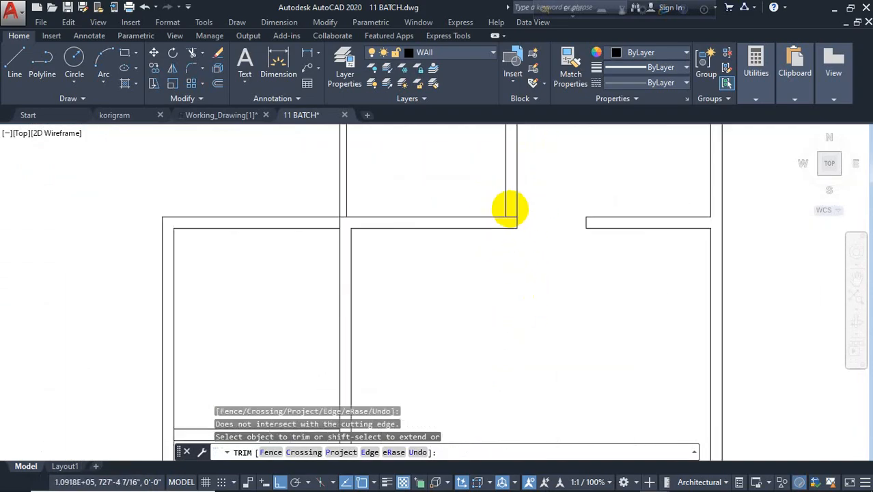
pyautogui.scroll(-4, 517, 230)
pyautogui.press('Escape')
pyautogui.press('Escape')
pyautogui.press('Escape')
# Draw short vertical lines across the wall below the upper left room, at the partition's left face and the bedroom's left inner face.
pyautogui.scroll(4, 520, 256)
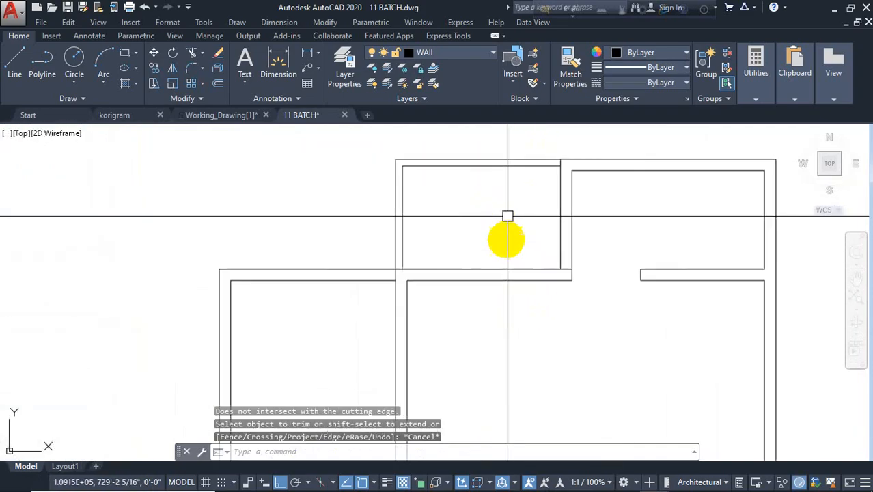
pyautogui.write('l')
pyautogui.press('Return')
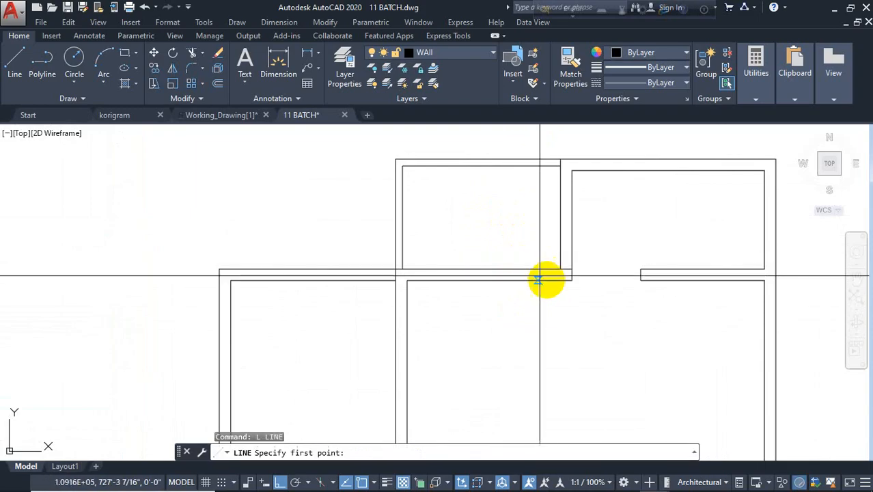
pyautogui.press('Escape')
pyautogui.press('Return')
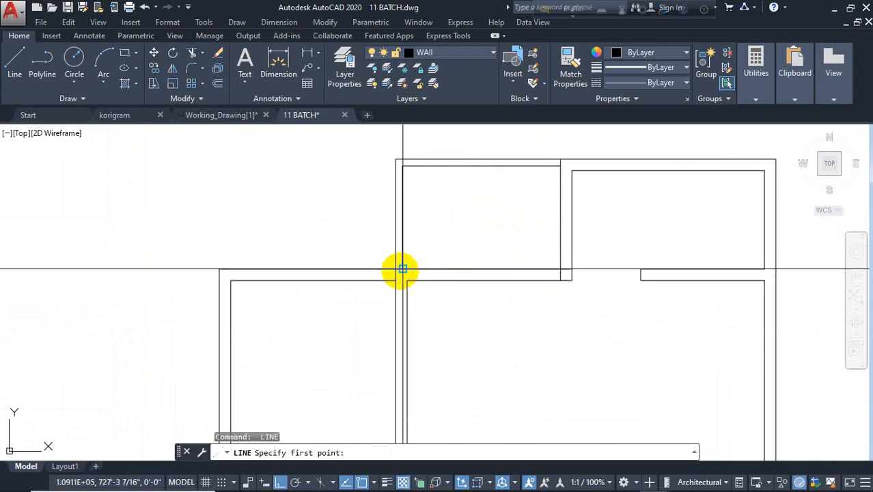
pyautogui.click(403, 269)
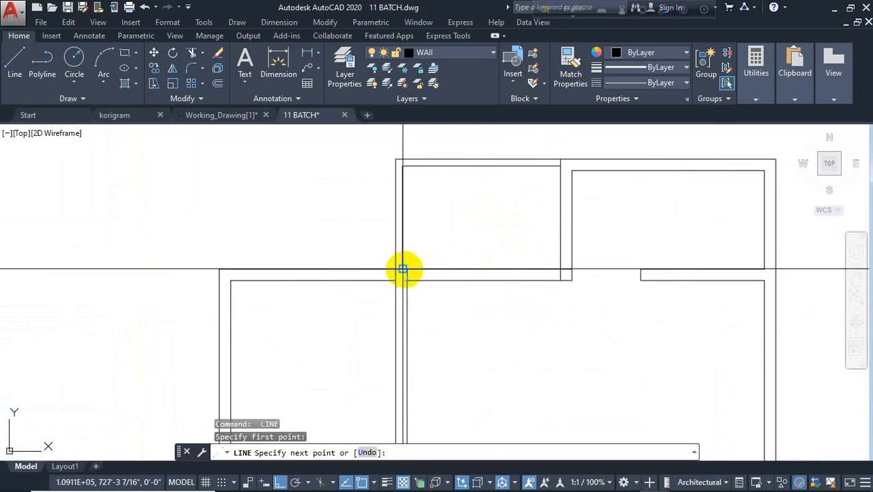
pyautogui.click(444, 272)
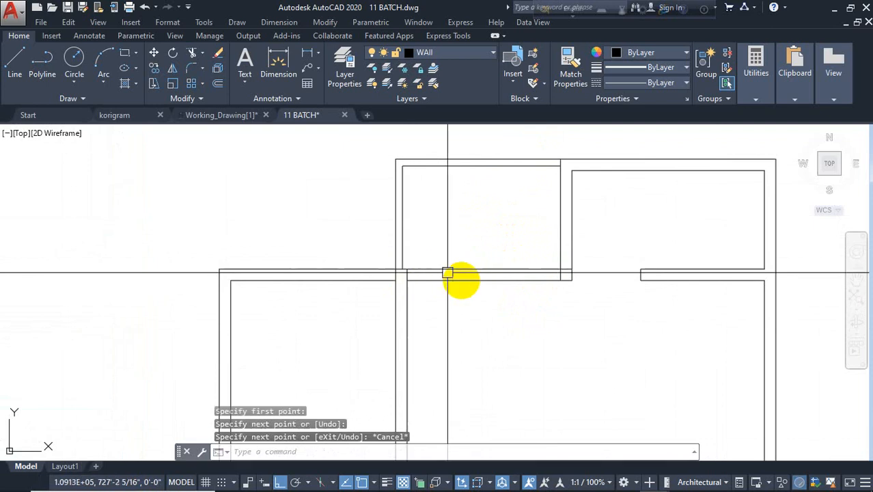
pyautogui.press('Escape')
pyautogui.press('Escape')
# Trim both wall lines between the two short vertical lines and delete the leftover segment at the foot of the partition.
pyautogui.press('Return')
pyautogui.press('Return')
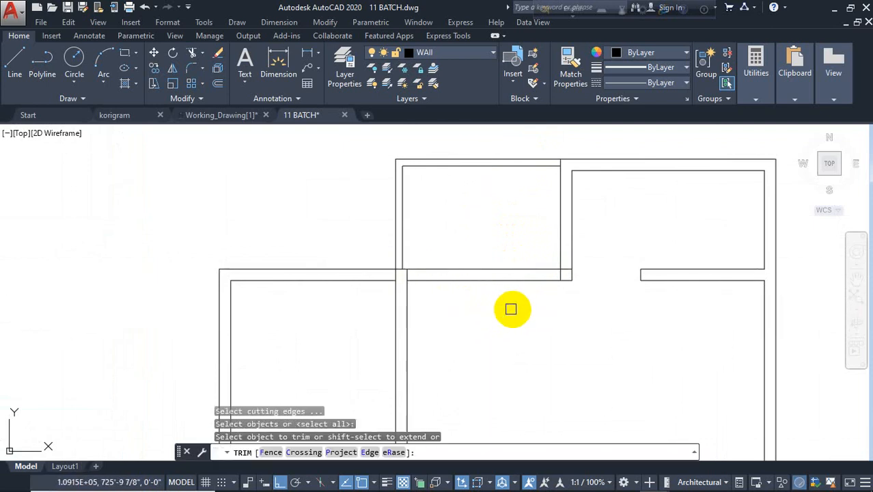
pyautogui.click(481, 252)
pyautogui.click(523, 287)
pyautogui.press('Escape')
pyautogui.scroll(3, 559, 270)
pyautogui.click(574, 271)
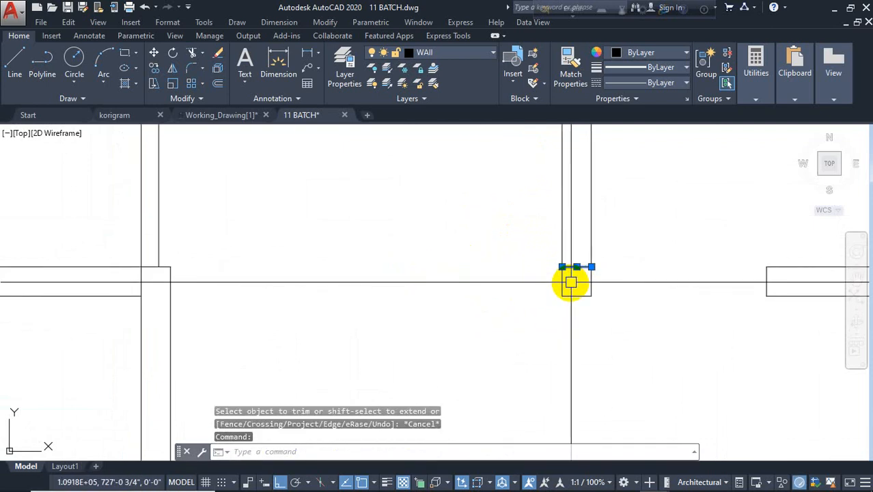
pyautogui.press('Delete')
pyautogui.scroll(-3, 562, 207)
# Draw a horizontal line across the top of the new opening and offset it 5 inches downward.
pyautogui.write('l')
pyautogui.press('Return')
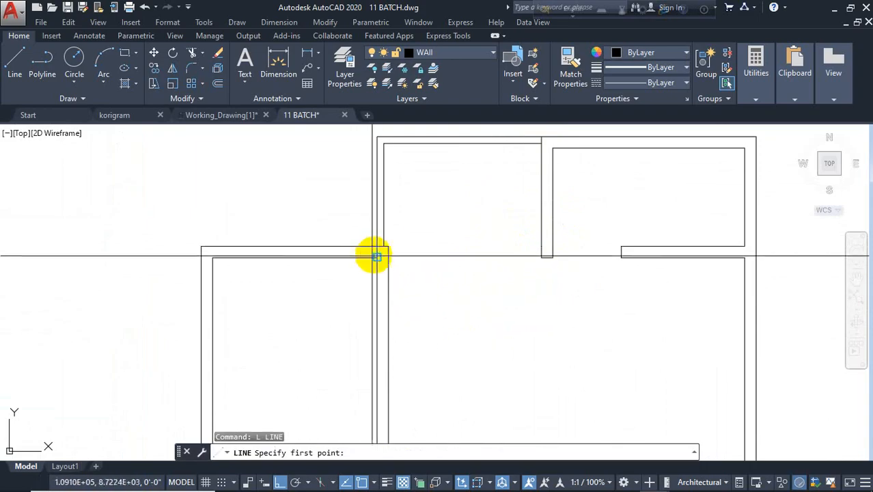
pyautogui.click(388, 246)
pyautogui.click(542, 246)
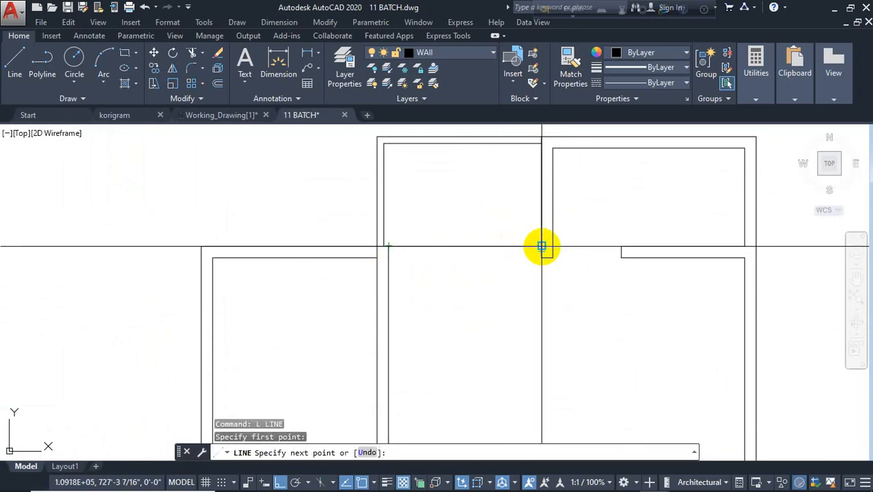
pyautogui.press('Return')
pyautogui.write('o')
pyautogui.press('Return')
pyautogui.write('5')
pyautogui.press('Return')
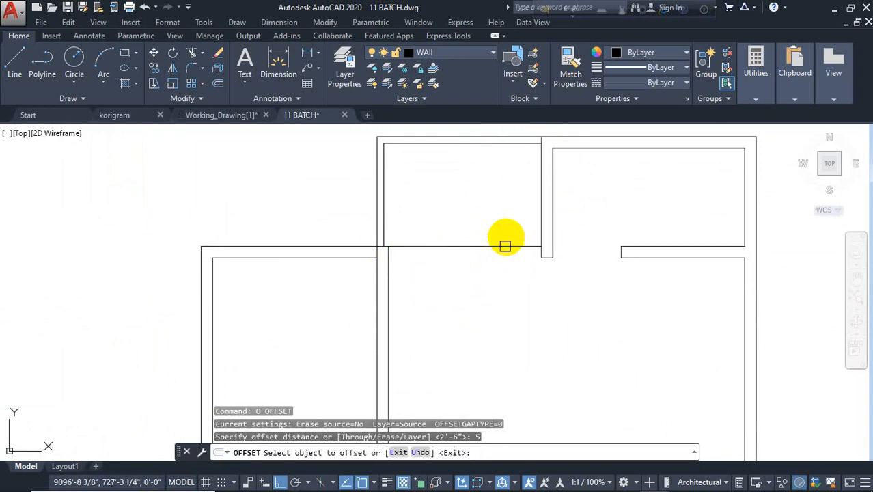
pyautogui.click(505, 245)
pyautogui.click(490, 298)
pyautogui.press('Escape')
# Offset the opening's lower and upper lines 2 inches inward.
pyautogui.press('Return')
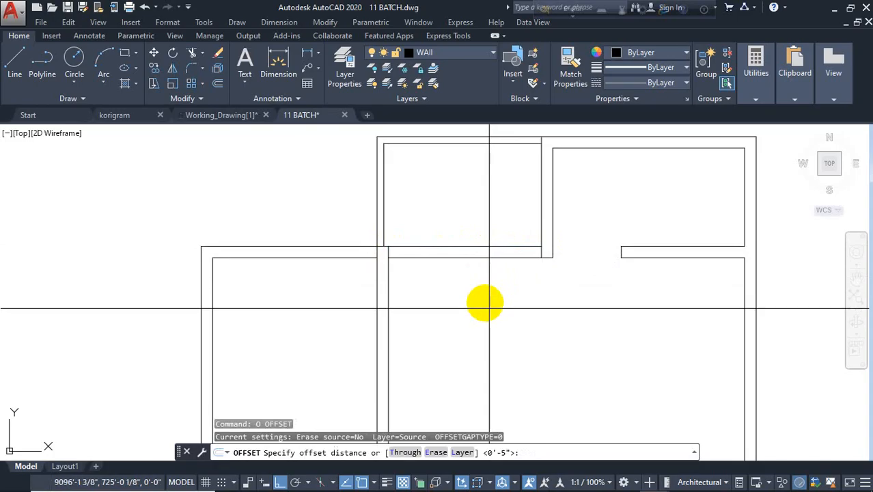
pyautogui.write('2')
pyautogui.press('Return')
pyautogui.click(509, 257)
pyautogui.click(518, 244)
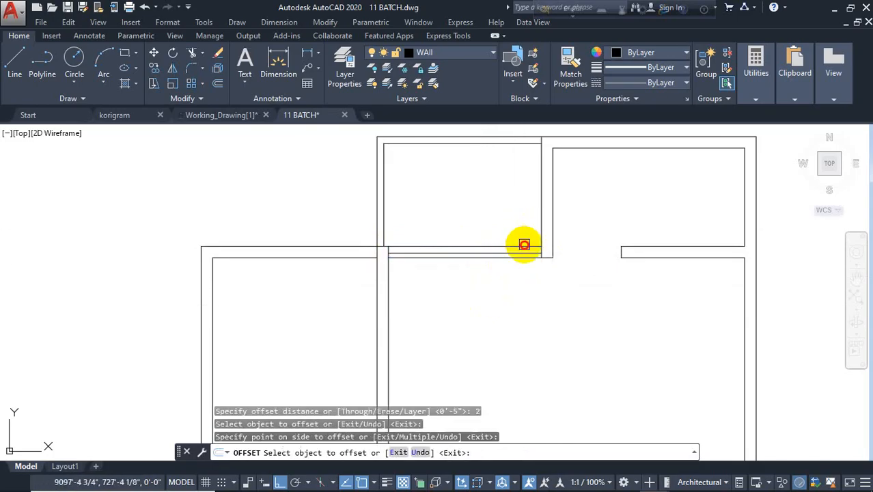
pyautogui.press('Escape')
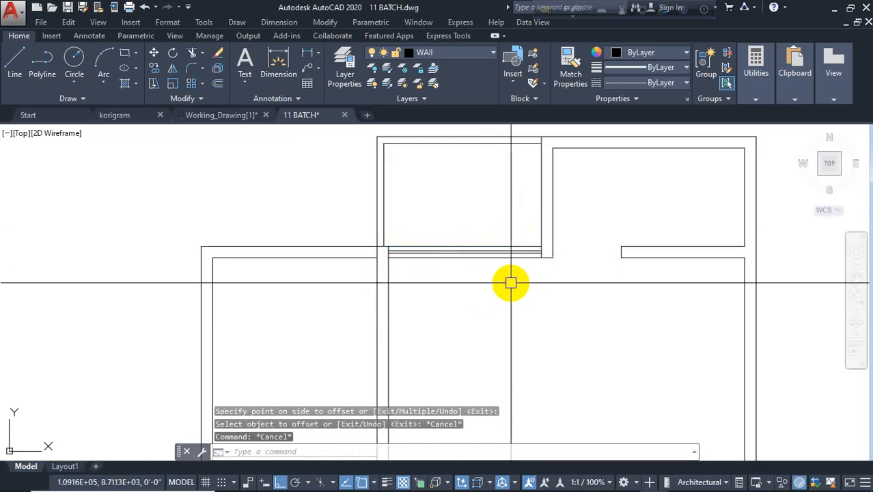
# Draw a vertical line across the opening at the midpoint of its horizontal lines.
pyautogui.write('L')
pyautogui.press('Return')
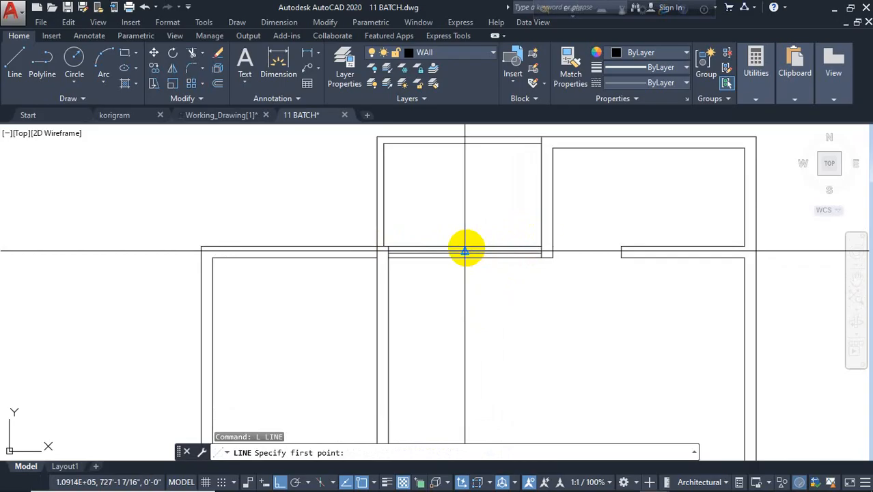
pyautogui.click(464, 246)
pyautogui.press('Escape')
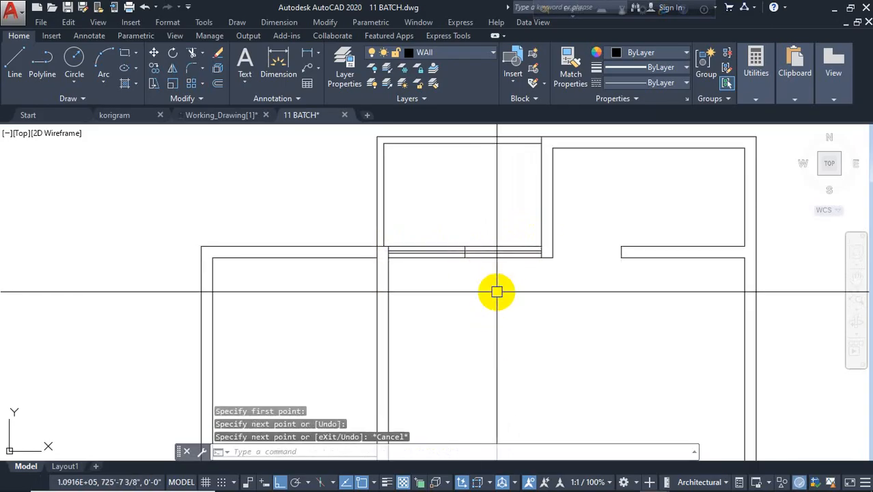
# Trim the lower lines in the opening's right half and the upper lines in its left half to form two staggered sliding panels.
pyautogui.write('TR')
pyautogui.press('Return')
pyautogui.press('Return')
pyautogui.scroll(3, 496, 258)
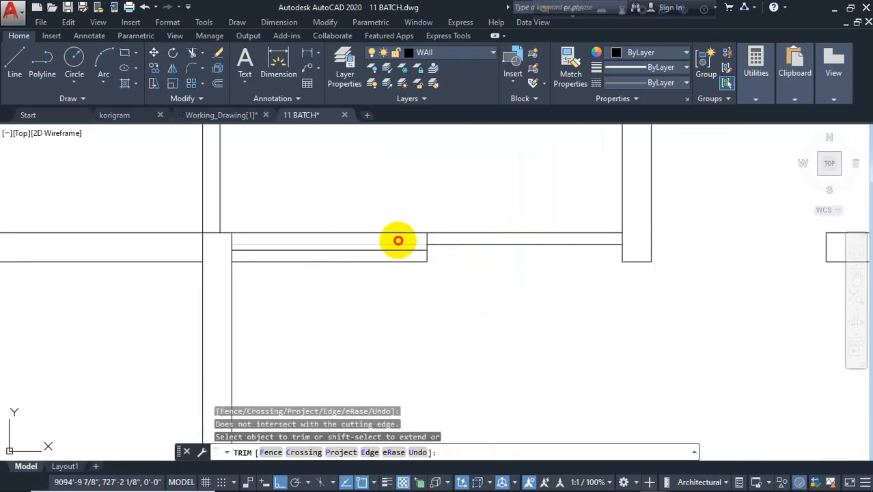
pyautogui.scroll(-4, 437, 246)
pyautogui.click(459, 241)
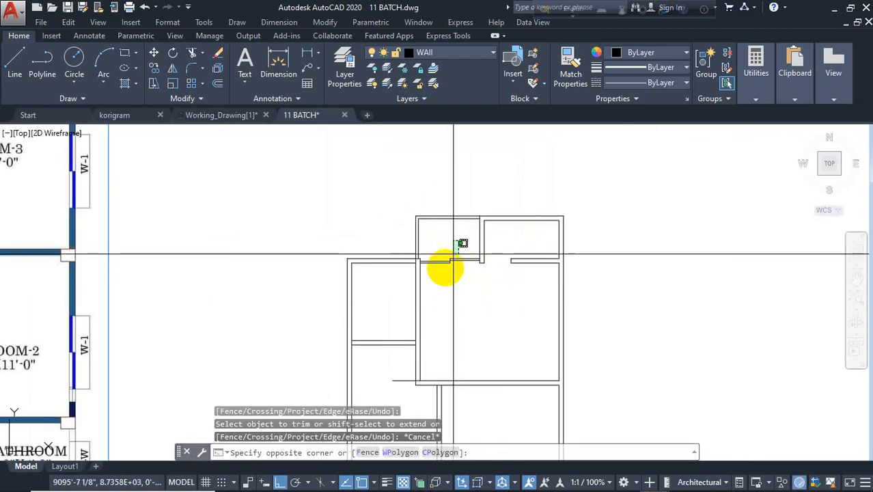
pyautogui.click(443, 277)
pyautogui.click(420, 55)
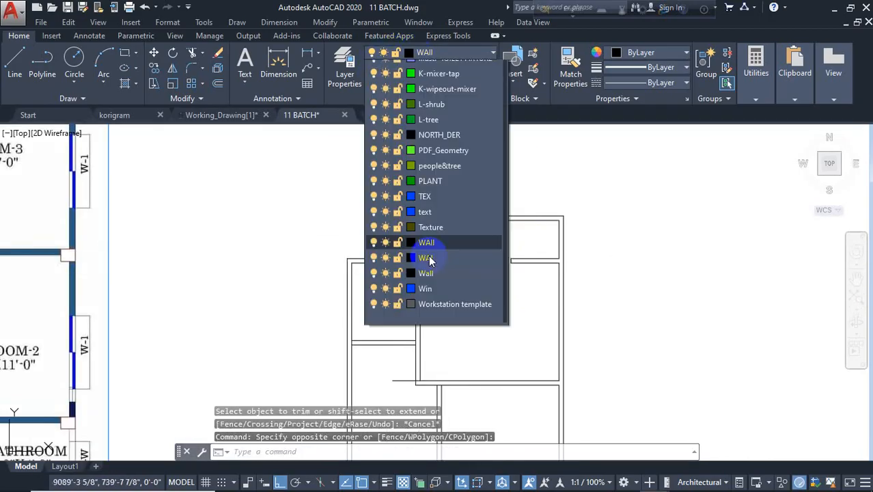
pyautogui.click(443, 454)
pyautogui.press('Escape')
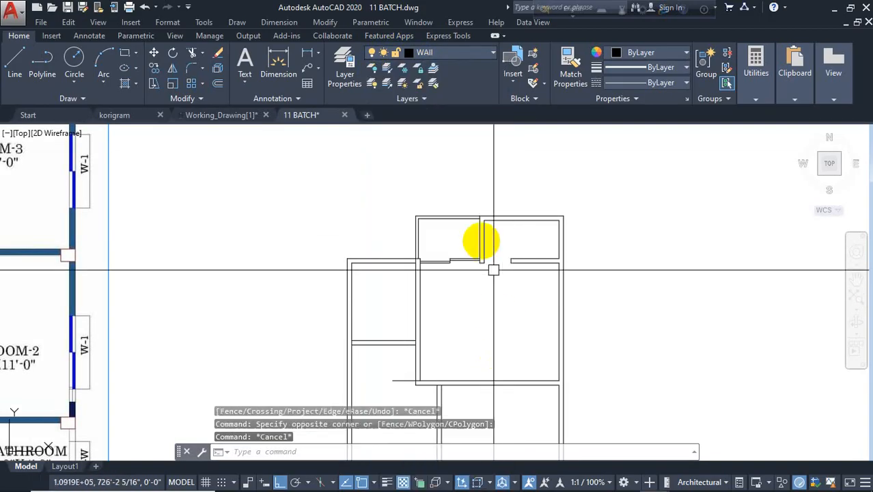
# Move the staggered sliding door panel lines to the Win layer.
pyautogui.scroll(4, 467, 250)
pyautogui.click(466, 245)
pyautogui.click(403, 327)
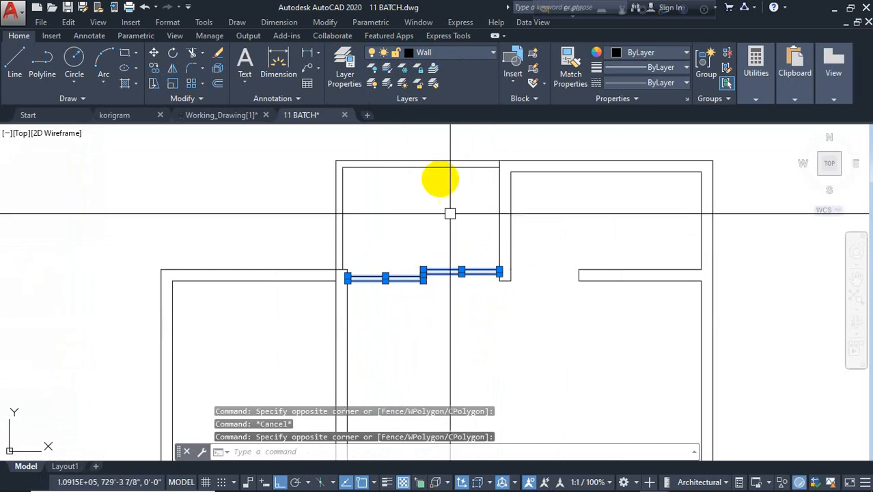
pyautogui.click(438, 53)
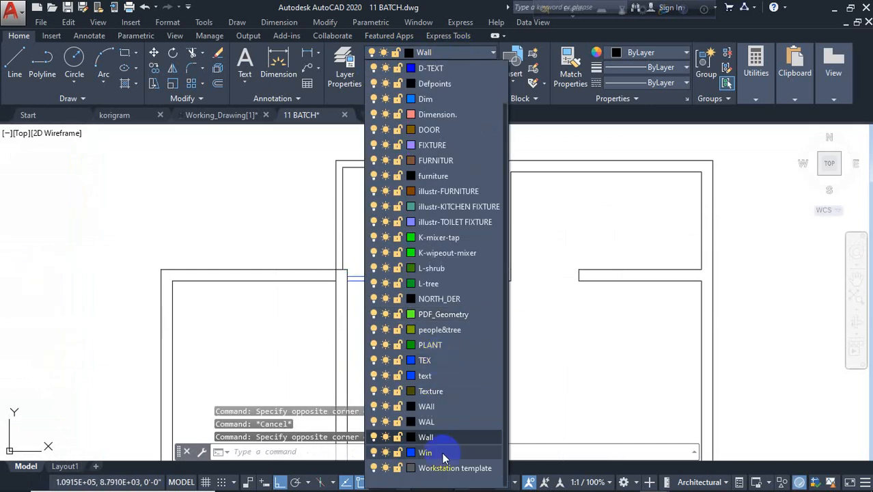
pyautogui.click(443, 454)
pyautogui.press('Escape')
pyautogui.scroll(-4, 424, 269)
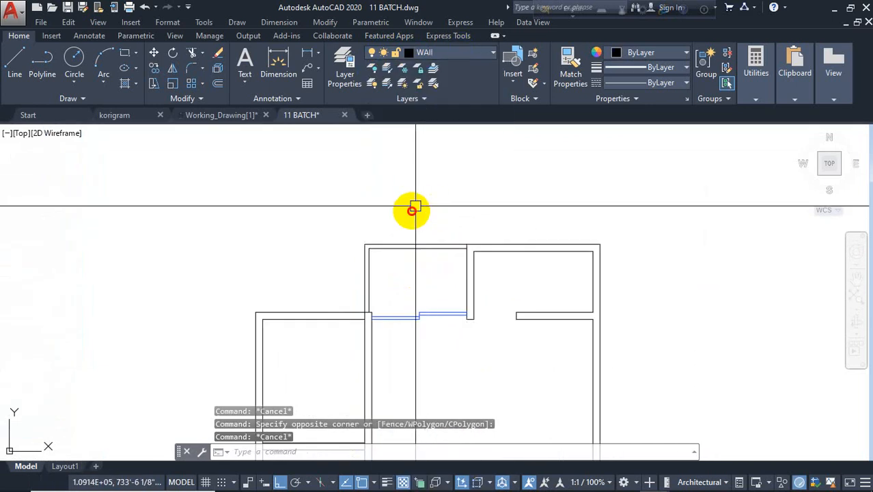
# Move the outer left and upper lines of the small room above the sliding door to the illustr-FURNITURE layer.
pyautogui.click(412, 210)
pyautogui.click(347, 282)
pyautogui.click(450, 54)
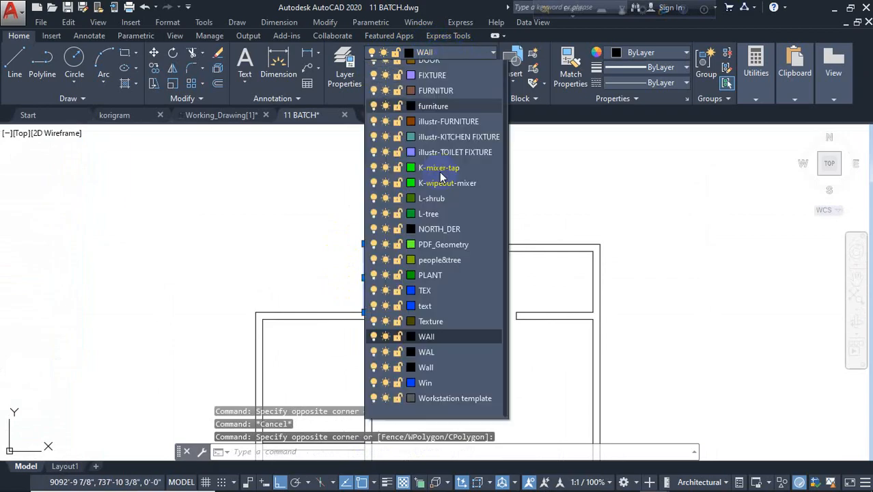
pyautogui.scroll(1, 452, 204)
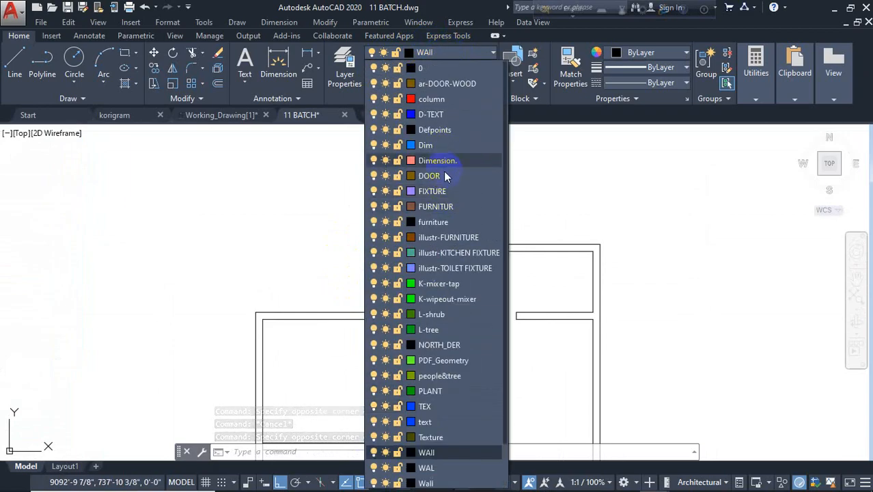
pyautogui.scroll(-1, 459, 350)
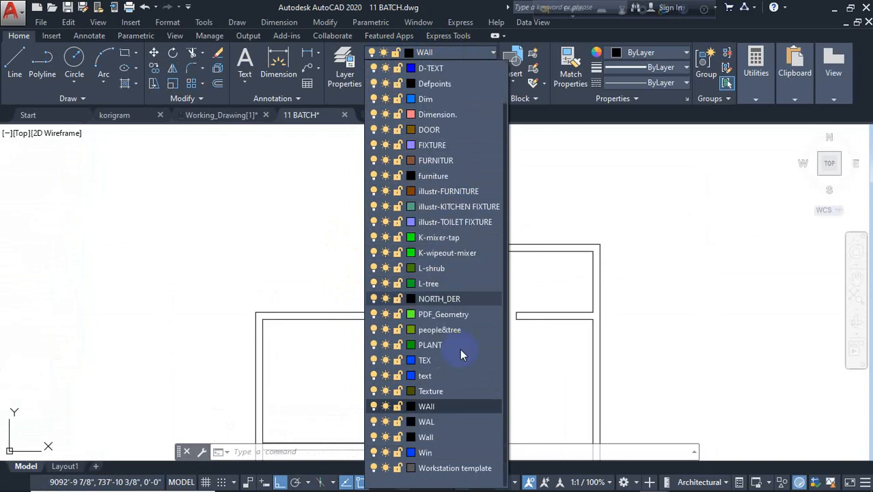
pyautogui.scroll(1, 447, 320)
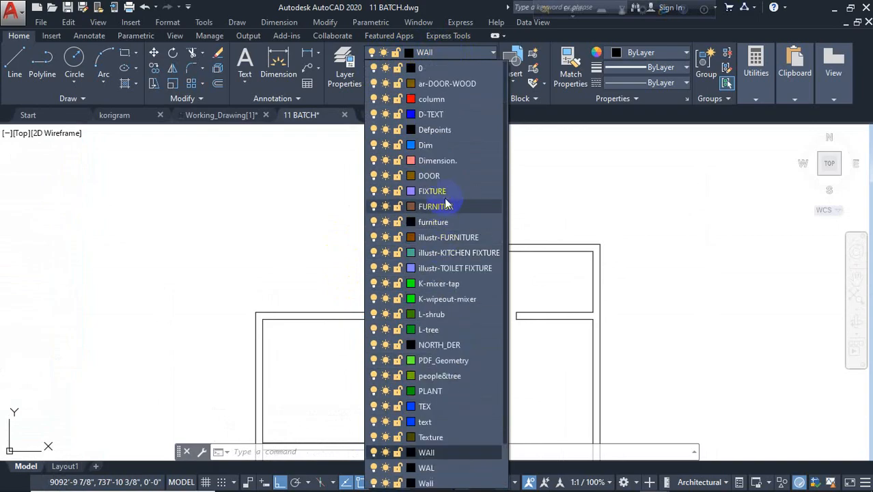
pyautogui.click(474, 241)
pyautogui.press('Escape')
pyautogui.scroll(-5, 439, 267)
pyautogui.moveTo(483, 325); pyautogui.dragTo(496, 269, button='middle')
pyautogui.scroll(4, 424, 295)
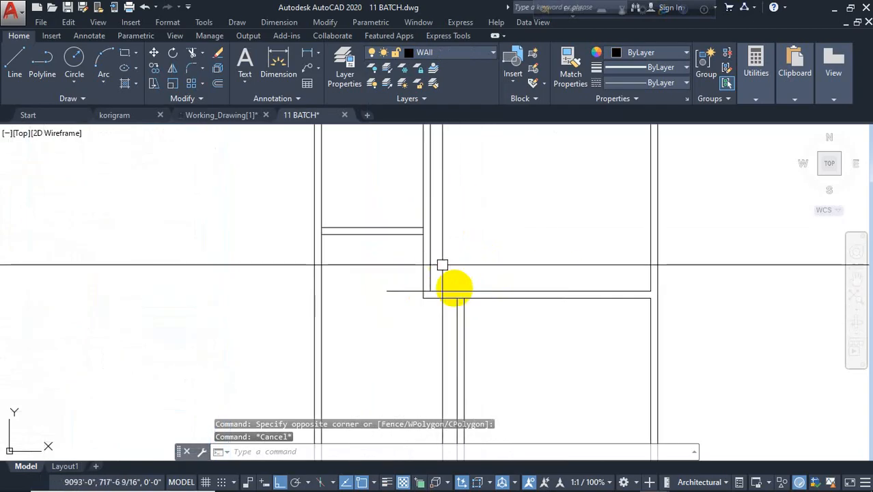
pyautogui.scroll(-2, 451, 284)
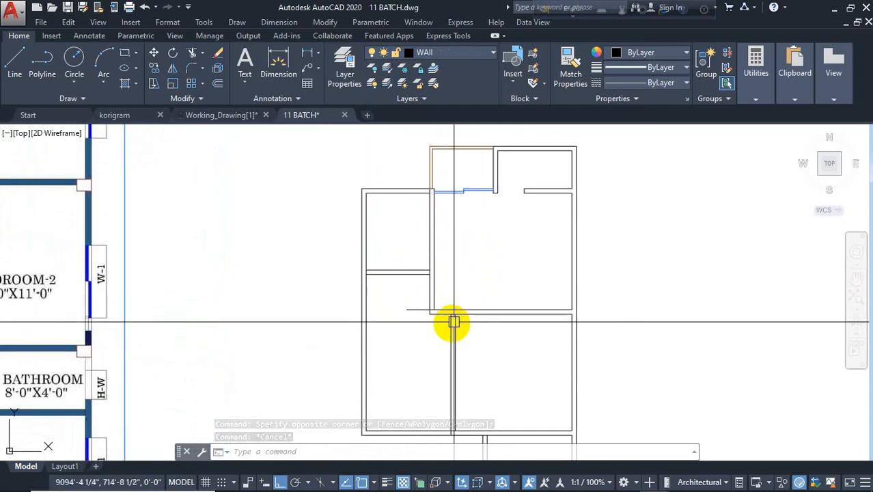
pyautogui.press('Escape')
pyautogui.press('Escape')
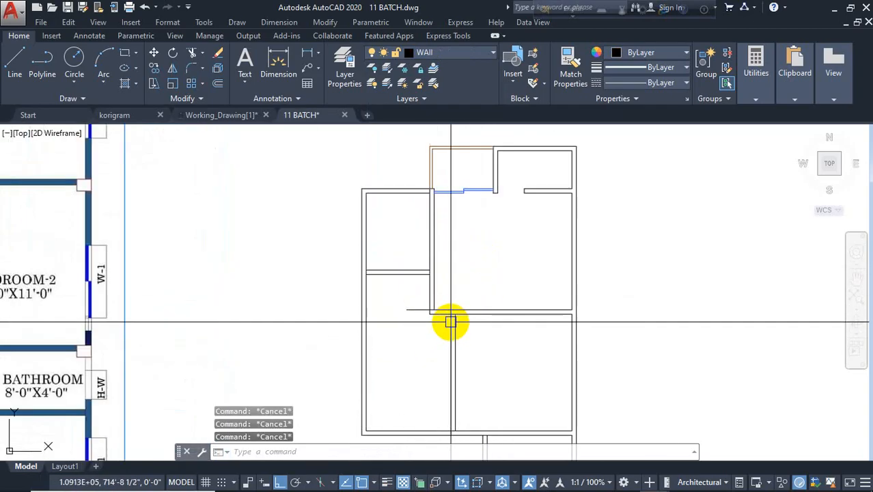
pyautogui.write('o')
pyautogui.press('Return')
pyautogui.write('40')
pyautogui.press('Return')
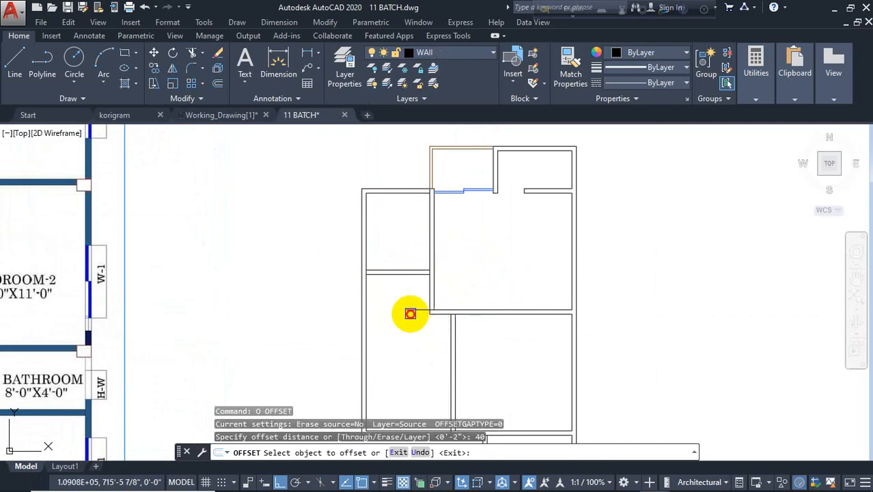
pyautogui.click(411, 310)
pyautogui.scroll(2, 472, 267)
pyautogui.scroll(1, 470, 265)
pyautogui.press('Escape')
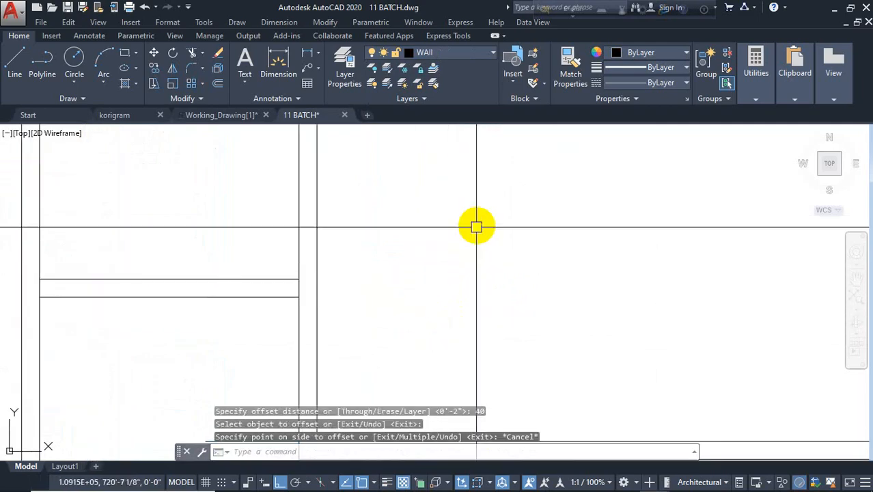
# Draw a short line across the vertical wall, level with the lower face of the upper-left room's horizontal partition.
pyautogui.scroll(-4, 472, 232)
pyautogui.write('l')
pyautogui.press('Return')
pyautogui.scroll(3, 448, 241)
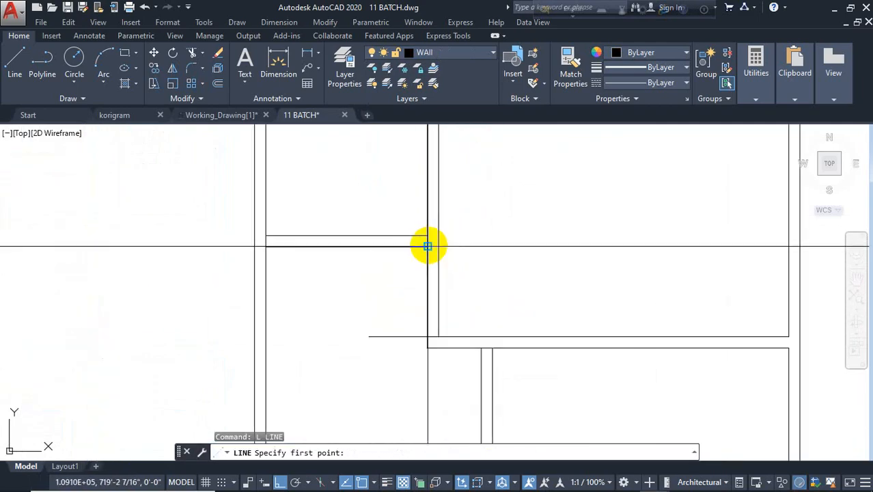
pyautogui.click(438, 246)
pyautogui.press('Escape')
# Trim the vertical wall below the short line and the overhanging end of the horizontal wall to open the passage.
pyautogui.write('tr')
pyautogui.press('Return')
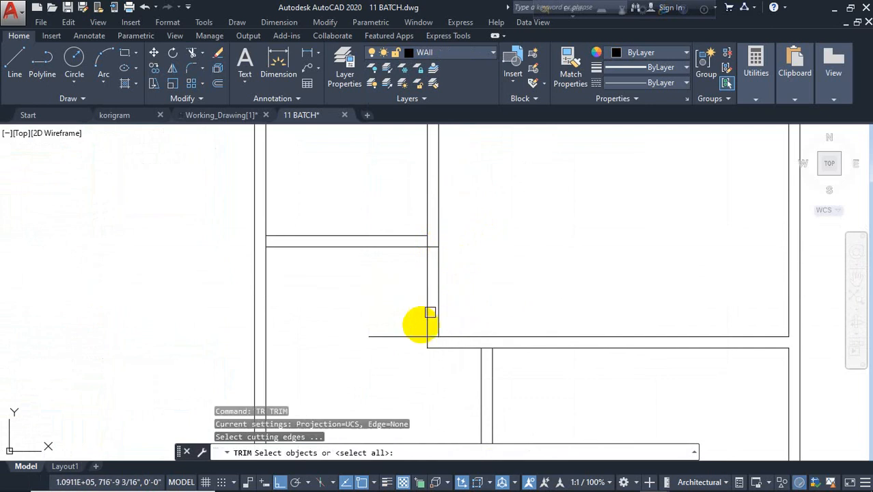
pyautogui.press('Return')
pyautogui.click(410, 340)
pyautogui.press('Escape')
pyautogui.scroll(-2, 421, 322)
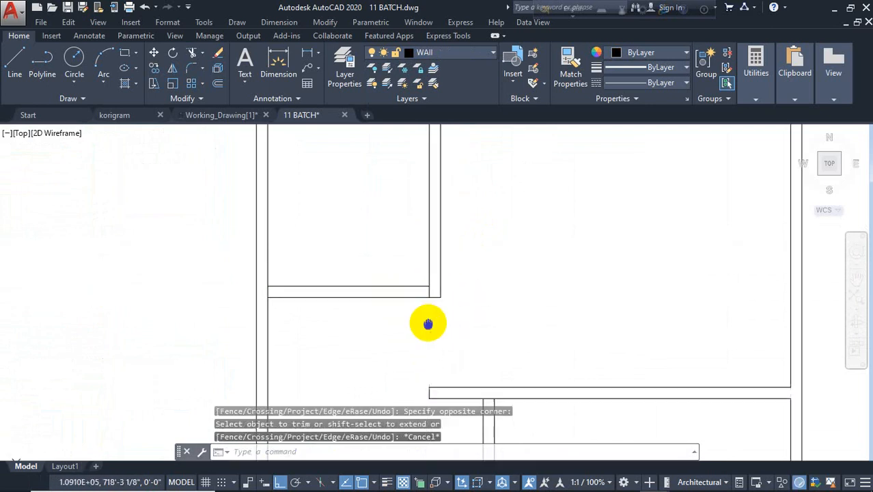
# Offset the inner line of the upper-left room's right wall 3' to the left.
pyautogui.write('o')
pyautogui.press('Return')
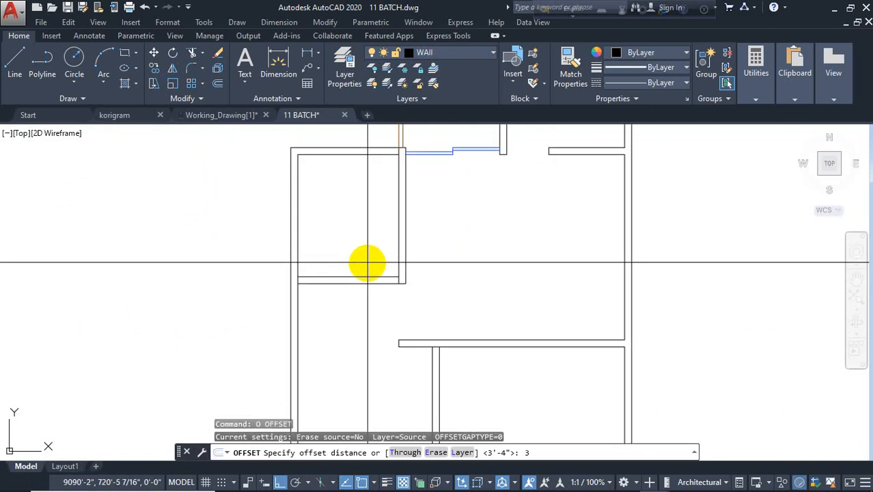
pyautogui.write("3'")
pyautogui.press('Return')
pyautogui.click(399, 232)
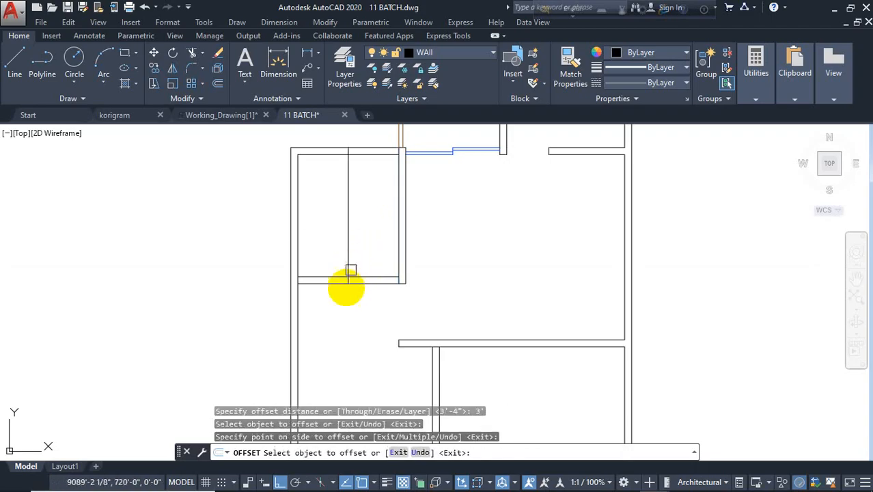
pyautogui.click(348, 290)
pyautogui.press('Escape')
# Trim the room's lower partition to open a doorway, and delete the leftover piece of the offset line in the upper wall.
pyautogui.write('tr')
pyautogui.press('Return')
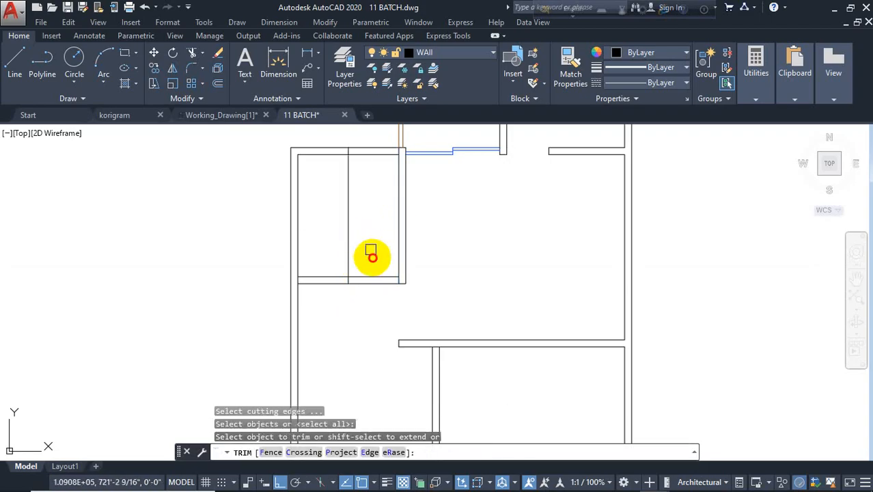
pyautogui.click(372, 257)
pyautogui.click(365, 305)
pyautogui.press('Escape')
pyautogui.click(347, 140)
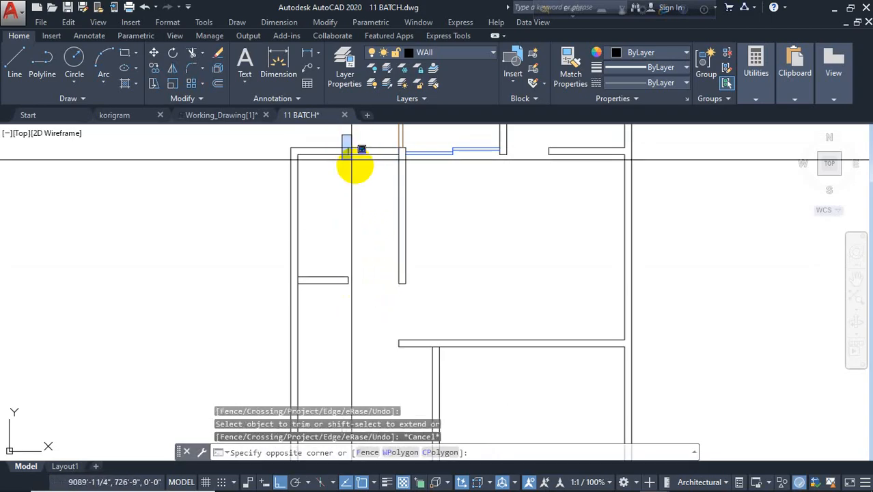
pyautogui.click(352, 164)
pyautogui.press('Delete')
# Offset the upper line of the horizontal wall above the bathroom 40 inches upward across the dining and Bedroom-2 partition.
pyautogui.scroll(-3, 416, 283)
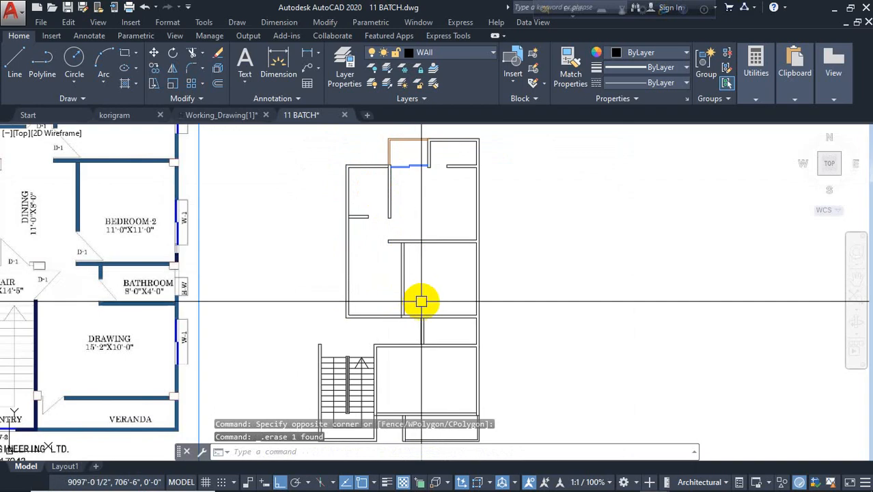
pyautogui.scroll(3, 421, 300)
pyautogui.scroll(-2, 433, 285)
pyautogui.press('Escape')
pyautogui.press('Escape')
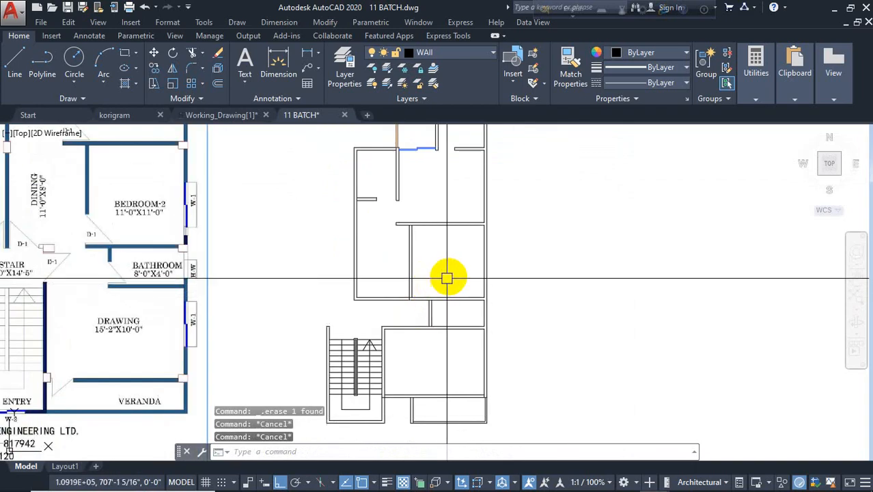
pyautogui.write('o')
pyautogui.press('Return')
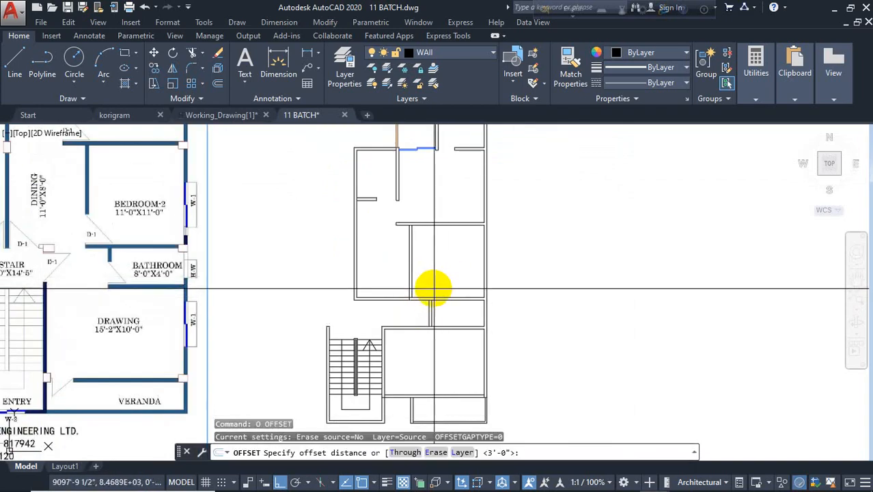
pyautogui.write('40')
pyautogui.press('Return')
pyautogui.scroll(2, 427, 291)
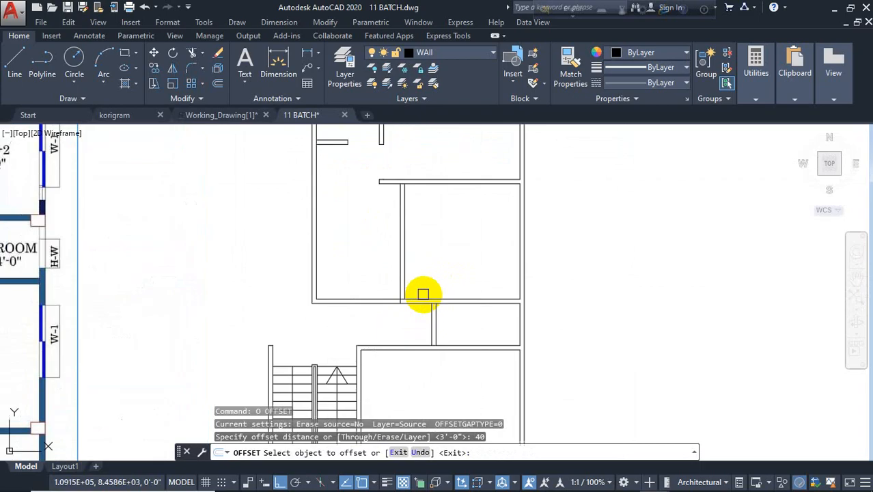
pyautogui.click(427, 298)
pyautogui.click(437, 254)
pyautogui.press('Escape')
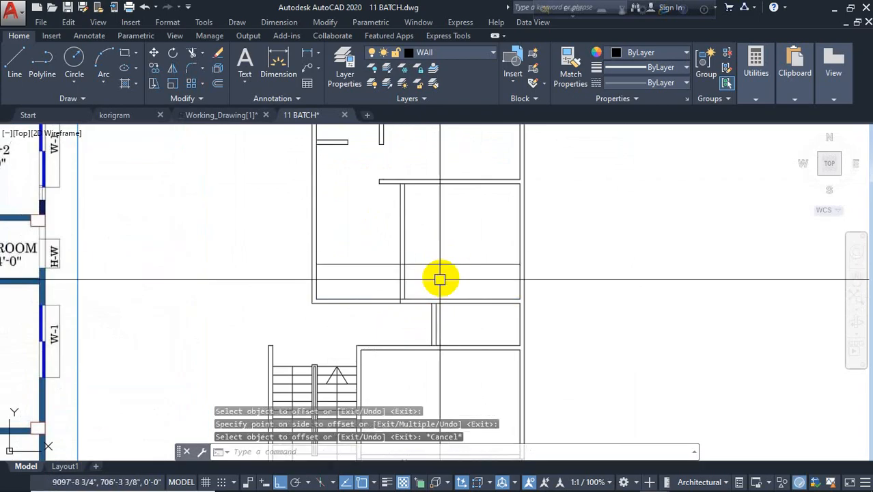
# Trim the offset line's overhangs and the lower part of the dining and Bedroom-2 partition to cut the door opening.
pyautogui.write('tr')
pyautogui.press('Return')
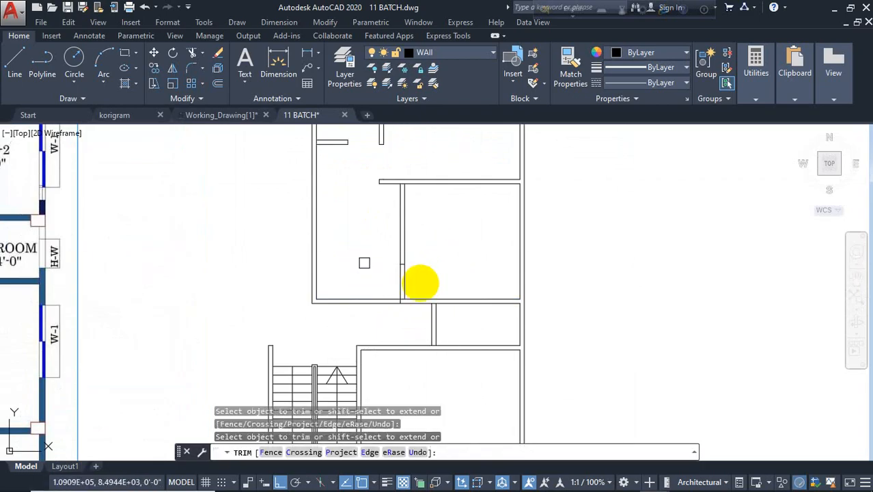
pyautogui.press('Escape')
# Offset the upper line of the wall between the bathroom and drawing room 30 inches upward.
pyautogui.moveTo(443, 338); pyautogui.dragTo(458, 304, button='middle')
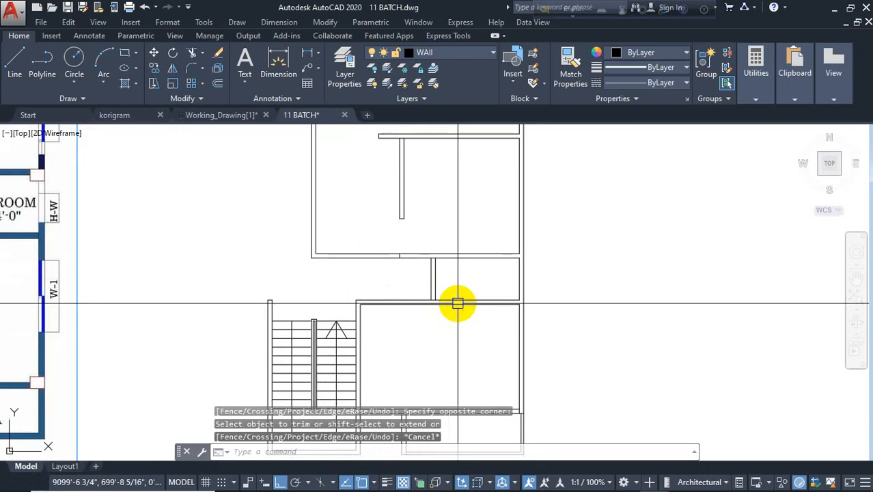
pyautogui.write('o')
pyautogui.press('Return')
pyautogui.write('30')
pyautogui.press('Return')
pyautogui.scroll(3, 442, 307)
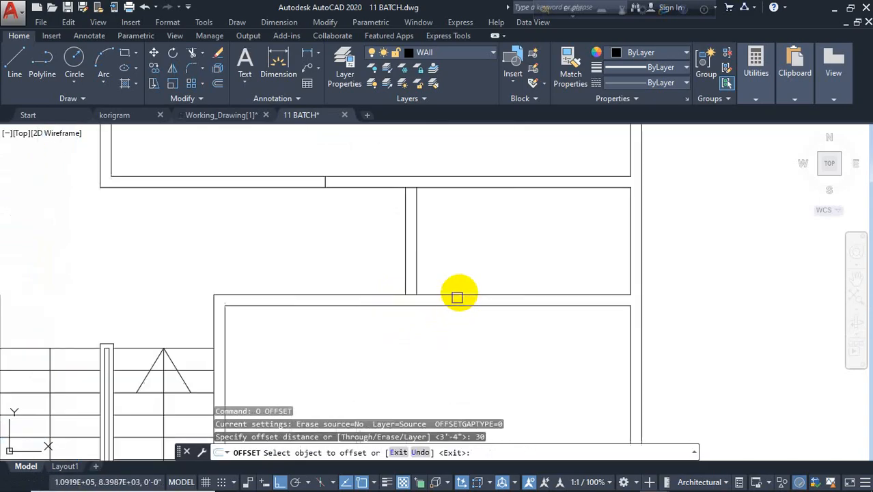
pyautogui.click(457, 295)
pyautogui.click(475, 253)
pyautogui.press('Escape')
# Trim the offset line's overhangs and the lower part of the bathroom's left wall to open its doorway.
pyautogui.write('tr')
pyautogui.press('Return')
pyautogui.press('Return')
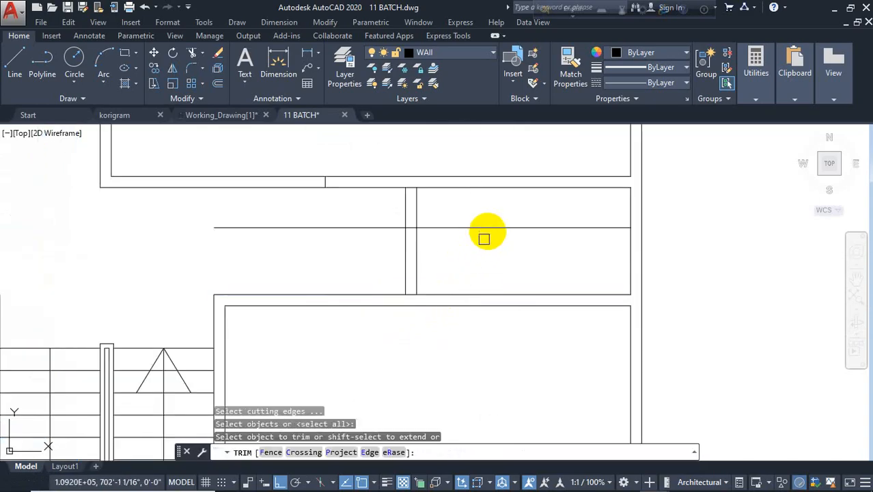
pyautogui.click(433, 266)
pyautogui.click(301, 249)
pyautogui.press('Escape')
pyautogui.scroll(-5, 403, 271)
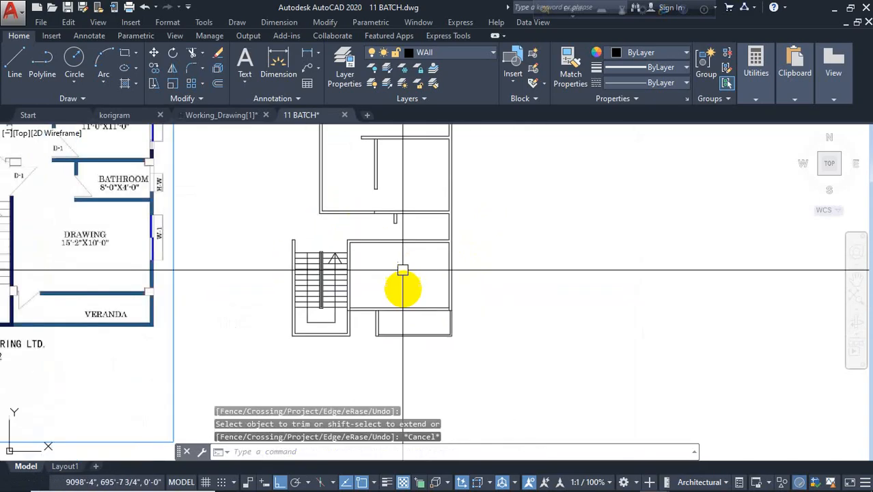
# Draw a short vertical line upward from the drawing room's upper-left wall corner beside the stairs.
pyautogui.scroll(4, 397, 274)
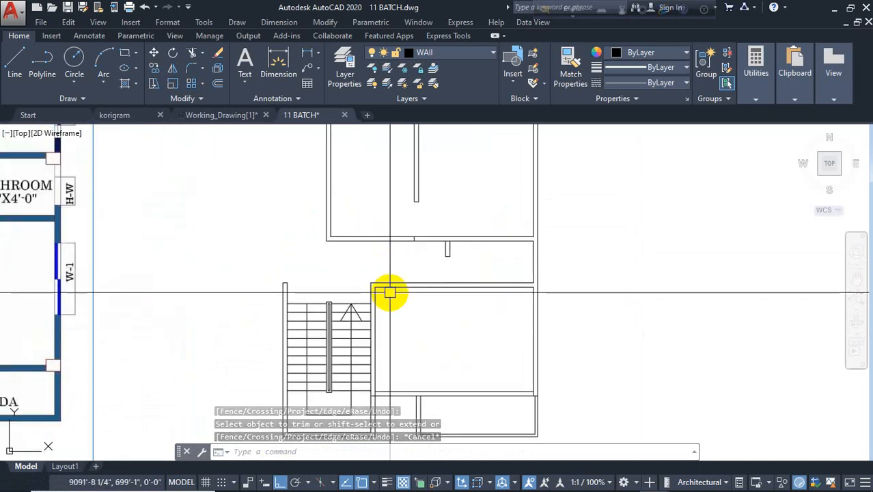
pyautogui.write('l')
pyautogui.press('Return')
pyautogui.scroll(4, 380, 288)
pyautogui.click(371, 282)
pyautogui.click(371, 254)
pyautogui.press('Escape')
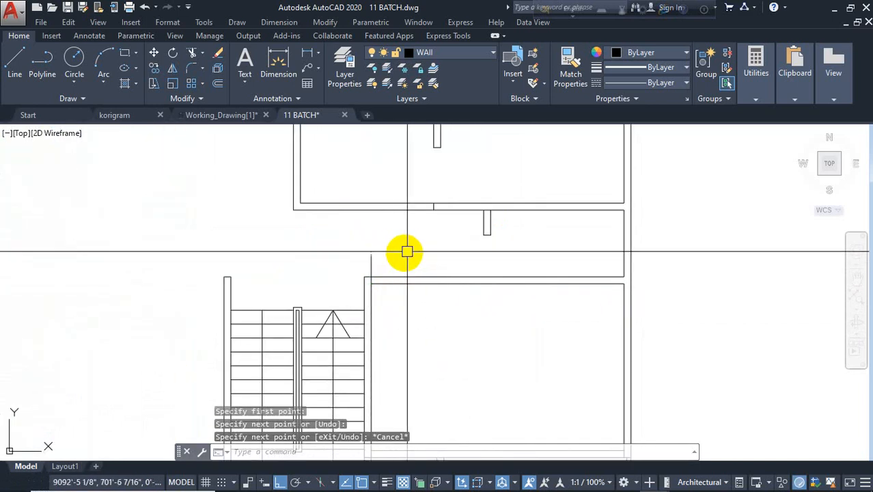
# Offset the short vertical line at the drawing room's upper-left corner 40 inches to the right.
pyautogui.write('o')
pyautogui.press('Return')
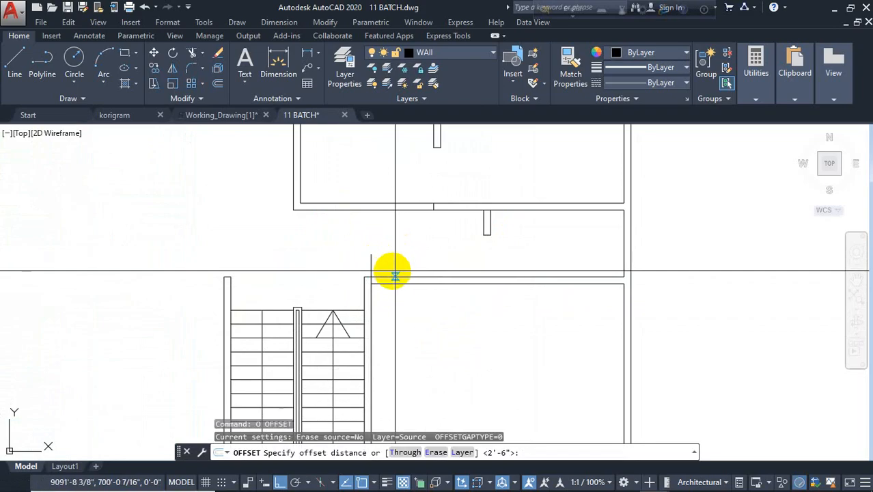
pyautogui.write('4')
pyautogui.press('Return')
pyautogui.click(373, 263)
pyautogui.click(418, 248)
pyautogui.press('Escape')
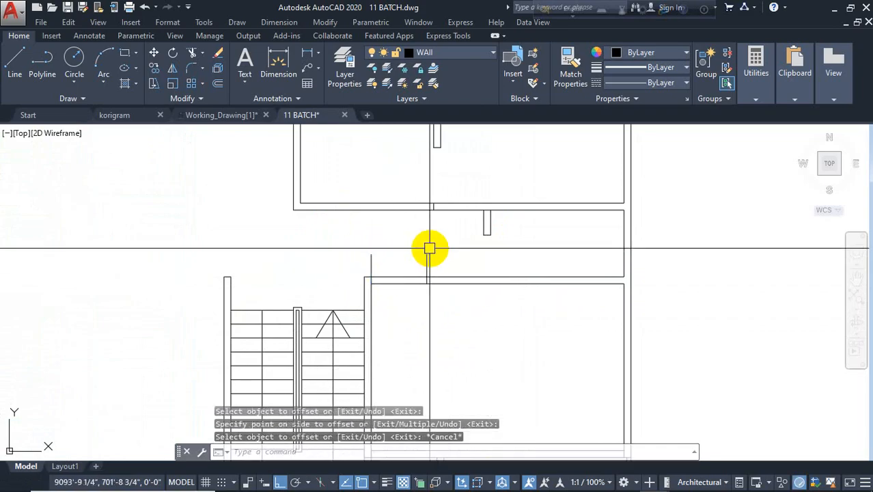
# Trim the guide lines' overhangs and the left end of the drawing room's upper wall to open the entrance.
pyautogui.write('tr')
pyautogui.press('Return')
pyautogui.press('Return')
pyautogui.click(449, 246)
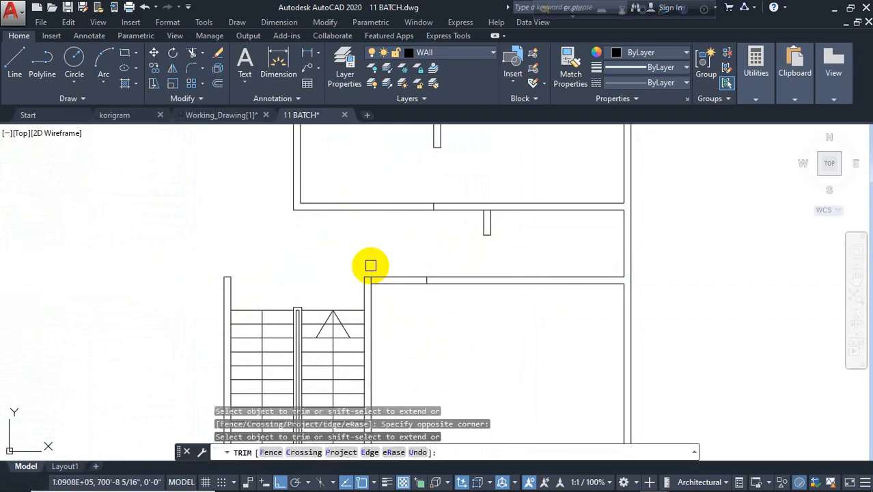
pyautogui.click(390, 254)
pyautogui.click(388, 309)
pyautogui.press('Escape')
pyautogui.scroll(-2, 388, 273)
pyautogui.scroll(2, 386, 229)
pyautogui.press('Escape')
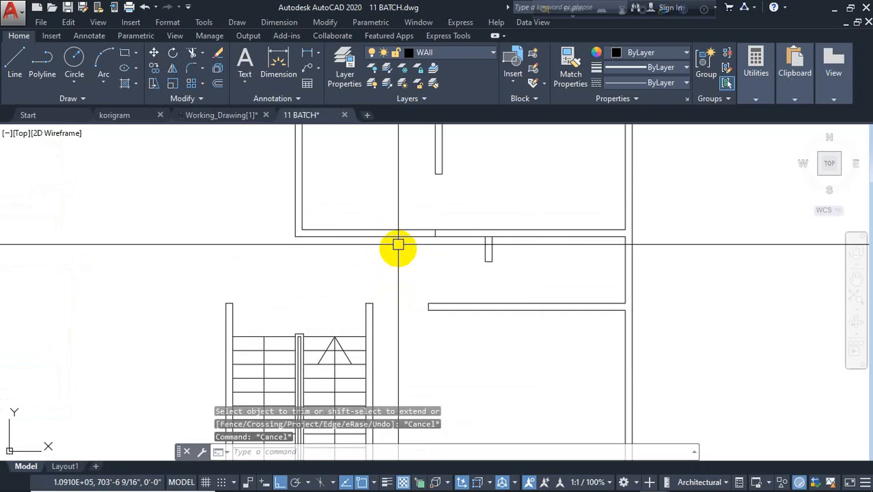
pyautogui.write('tr')
pyautogui.press('Return')
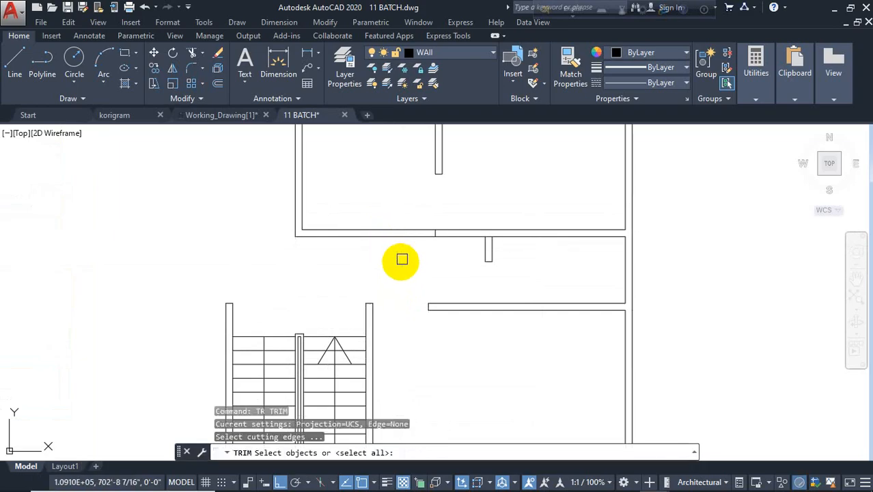
pyautogui.click(387, 212)
pyautogui.press('Escape')
# Trim away both lines of the wall below the dining area, left of the jamb line.
pyautogui.write('tr')
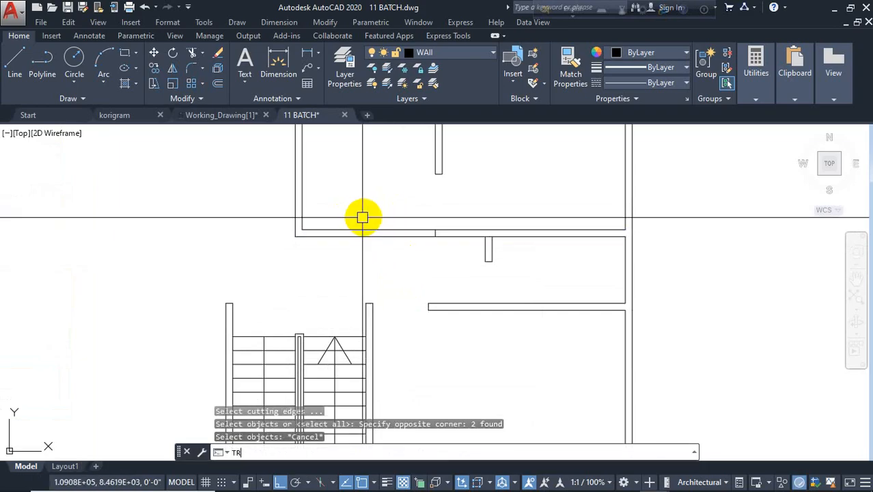
pyautogui.press('Return')
pyautogui.press('Return')
pyautogui.click(360, 223)
pyautogui.click(348, 248)
pyautogui.press('Escape')
# Draw a short downward extension of the dining left wall's inner line and a short horizontal line across that wall's lower end.
pyautogui.write('l')
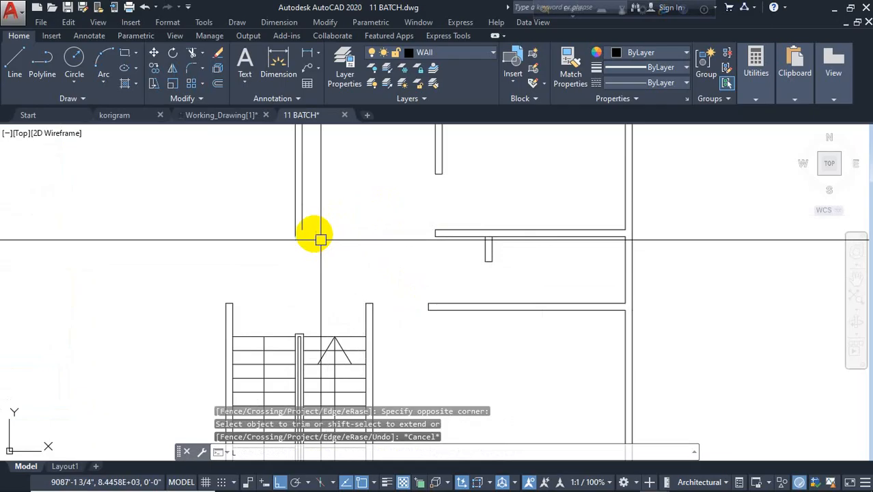
pyautogui.press('Return')
pyautogui.click(301, 236)
pyautogui.click(302, 267)
pyautogui.press('Escape')
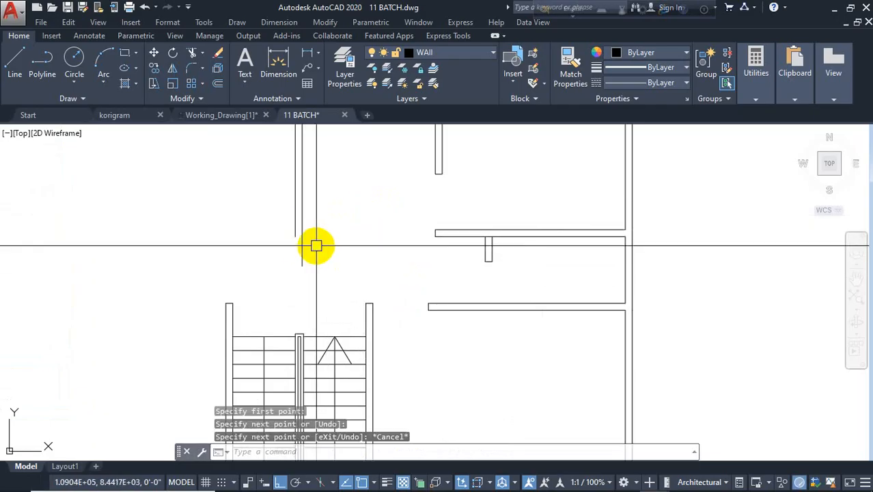
pyautogui.press('Return')
pyautogui.click(295, 236)
pyautogui.click(331, 236)
pyautogui.press('Escape')
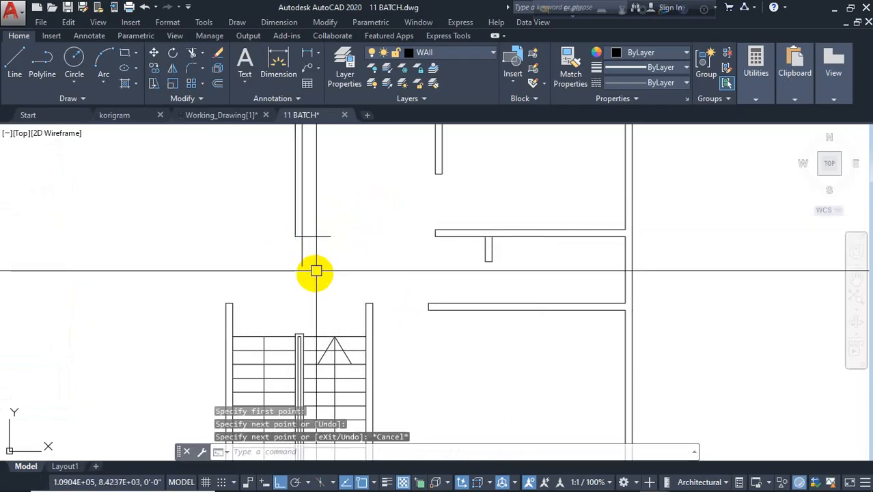
# Trim the overhangs of both short lines to close the lower end of the dining area's left wall.
pyautogui.write('tr')
pyautogui.press('Return')
pyautogui.press('Return')
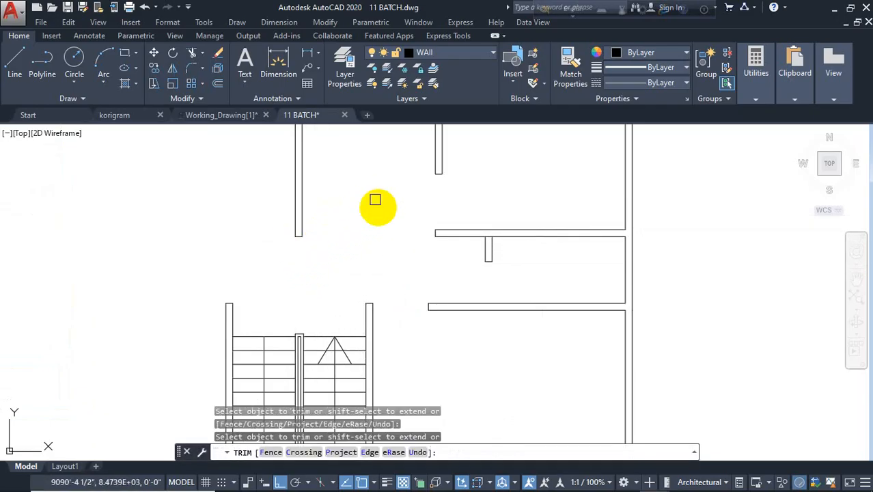
pyautogui.press('Escape')
# Draw a short vertical line up from the veranda's upper-left inner corner across the drawing room's lower wall.
pyautogui.scroll(-4, 375, 200)
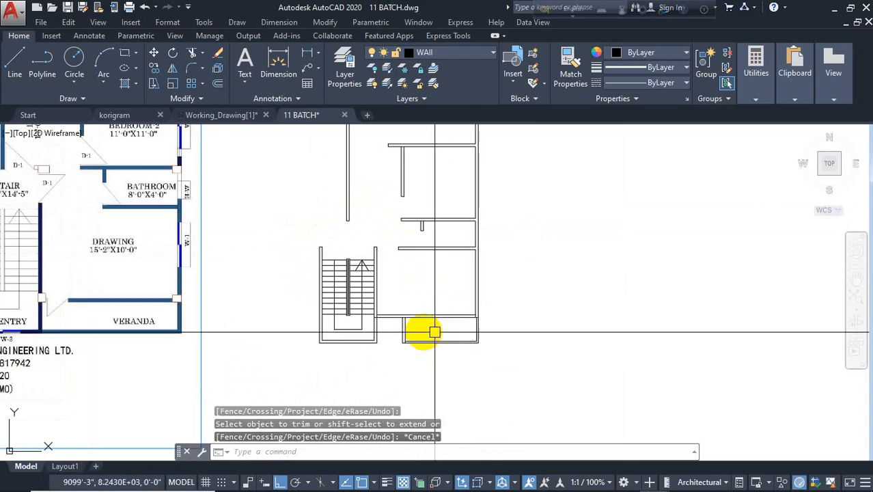
pyautogui.write('l')
pyautogui.press('Return')
pyautogui.scroll(4, 403, 330)
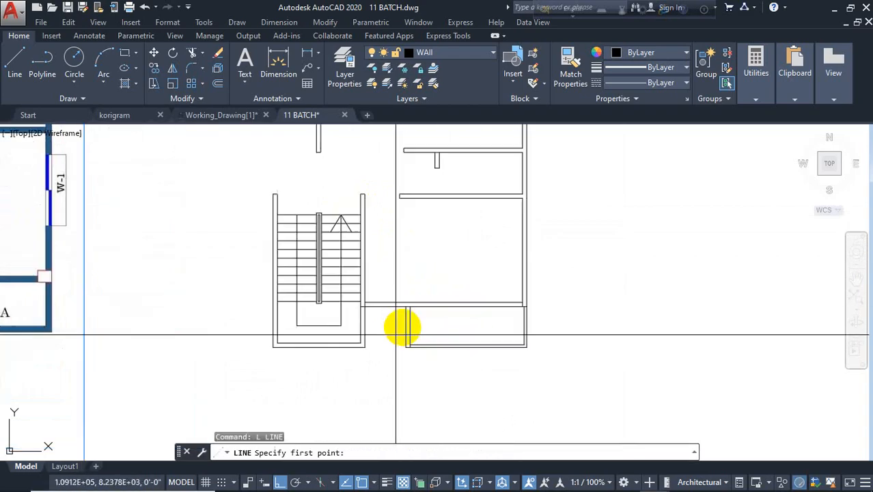
pyautogui.click(416, 292)
pyautogui.click(416, 256)
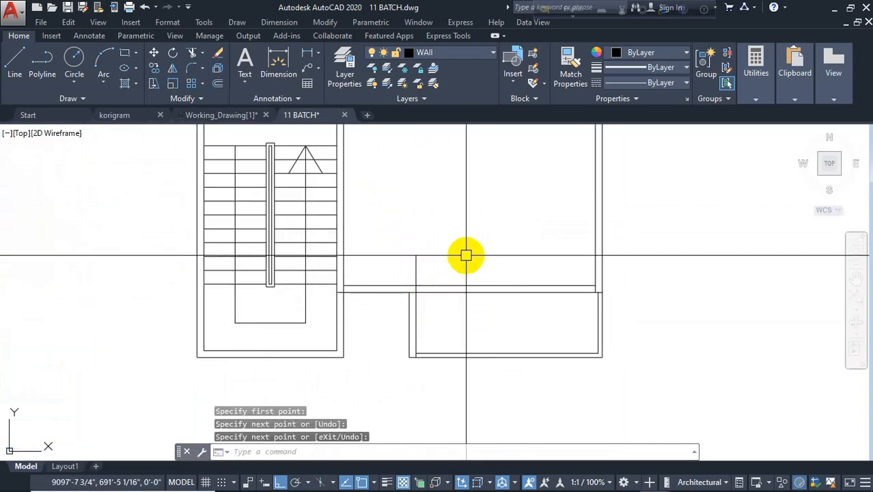
pyautogui.press('Return')
# Offset the short vertical line above the veranda corner 30 inches to the right.
pyautogui.write('o')
pyautogui.press('Return')
pyautogui.write('30')
pyautogui.press('Return')
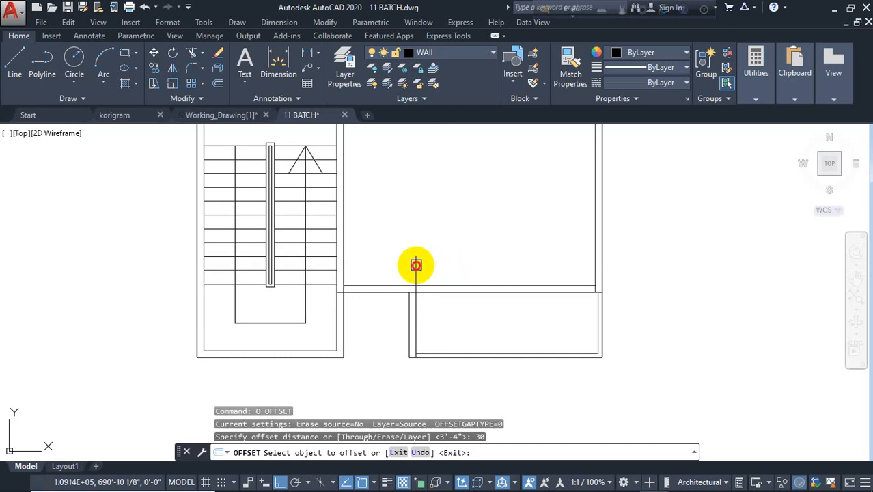
pyautogui.click(415, 263)
pyautogui.click(499, 230)
pyautogui.press('Return')
# Trim the two vertical lines' overhangs and the wall between them to open the door from the drawing room to the veranda.
pyautogui.write('tr')
pyautogui.press('Return')
pyautogui.press('Return')
pyautogui.click(500, 241)
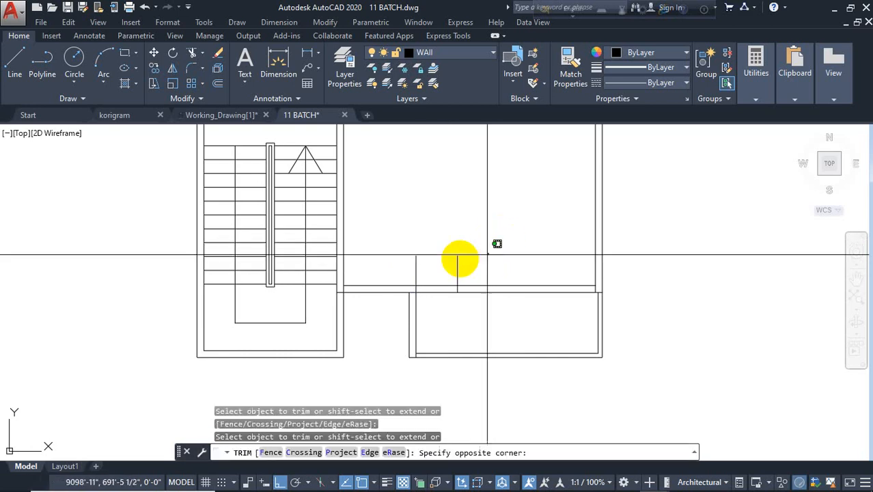
pyautogui.click(402, 269)
pyautogui.click(448, 265)
pyautogui.click(441, 308)
pyautogui.press('Escape')
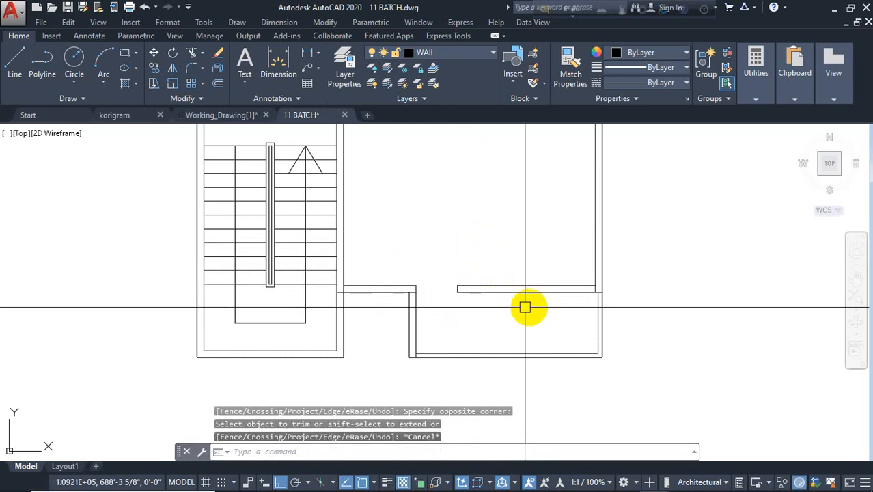
# Draw a short vertical line downward from the middle of the wall segment right of the veranda door.
pyautogui.write('l')
pyautogui.press('Return')
pyautogui.click(526, 289)
pyautogui.click(526, 317)
pyautogui.press('Escape')
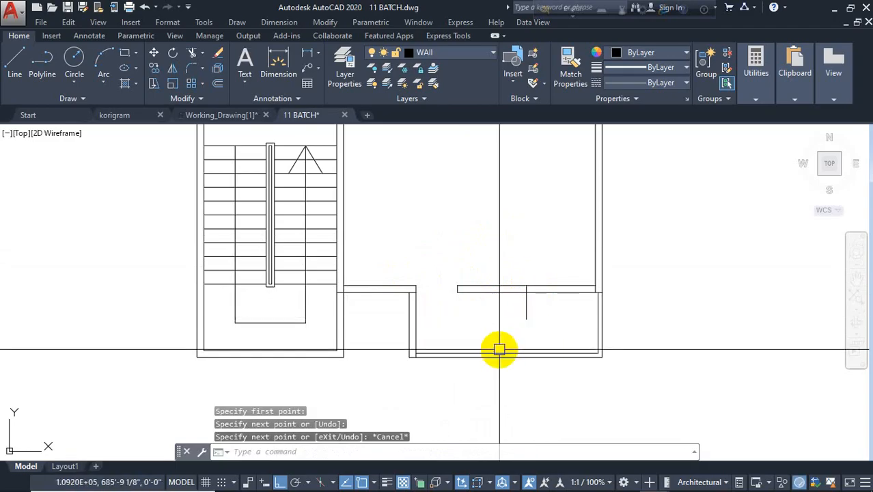
# Offset the short centre line 30 inches to each side to mark the window opening.
pyautogui.write('o')
pyautogui.press('Return')
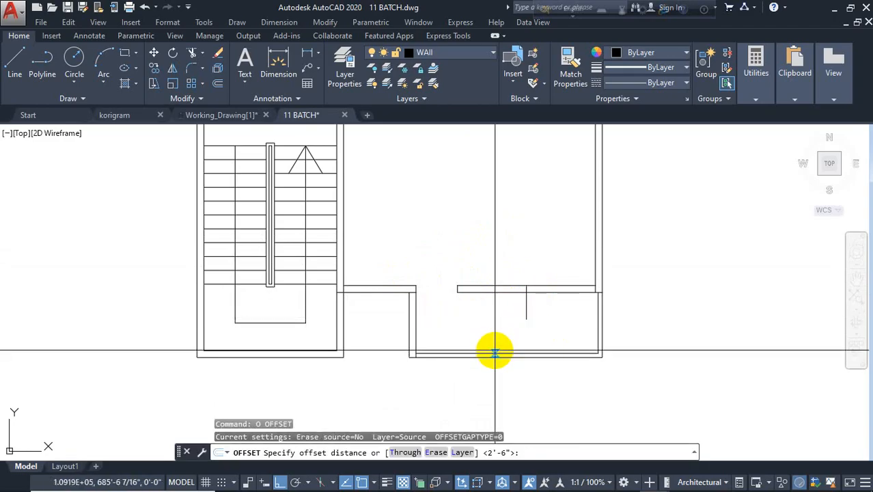
pyautogui.write('30')
pyautogui.press('Return')
pyautogui.click(527, 304)
pyautogui.click(554, 307)
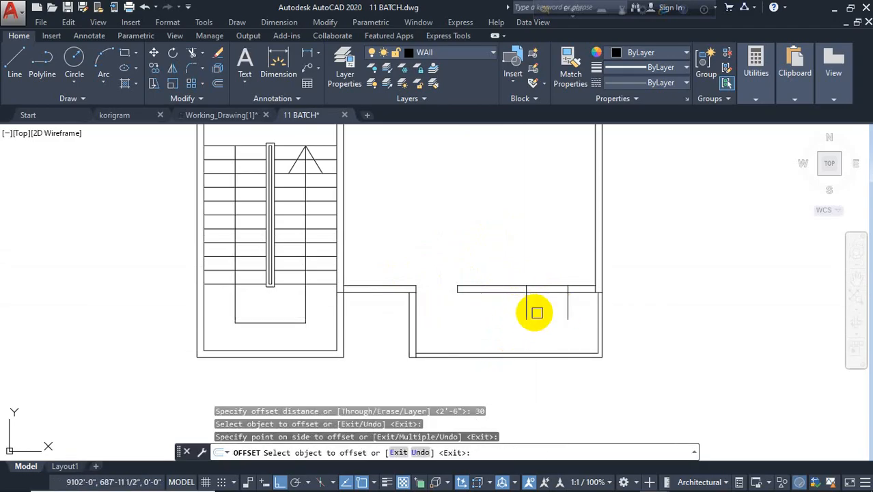
pyautogui.click(527, 304)
pyautogui.press('Escape')
pyautogui.write('TR')
pyautogui.press('Return')
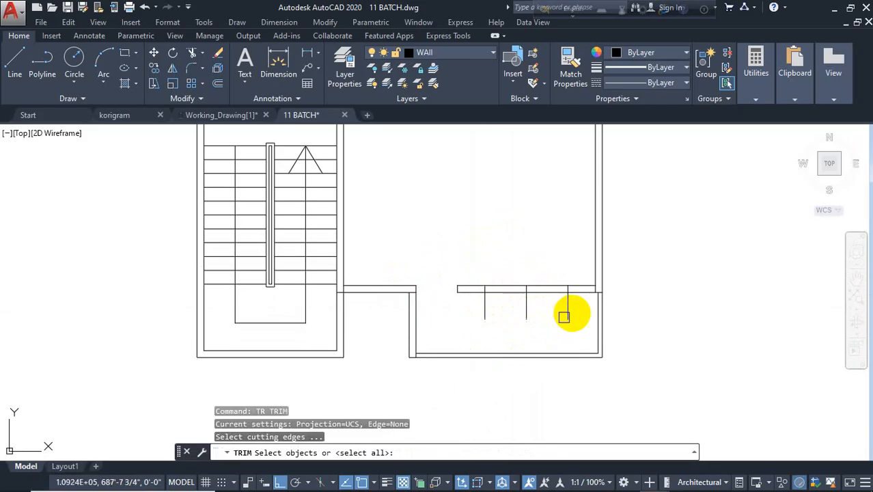
pyautogui.click(576, 307)
pyautogui.click(513, 327)
pyautogui.press('Escape')
# Trim the marker lines' overhangs and the wall between the outer markers, and delete the leftover centre line piece.
pyautogui.write('TR')
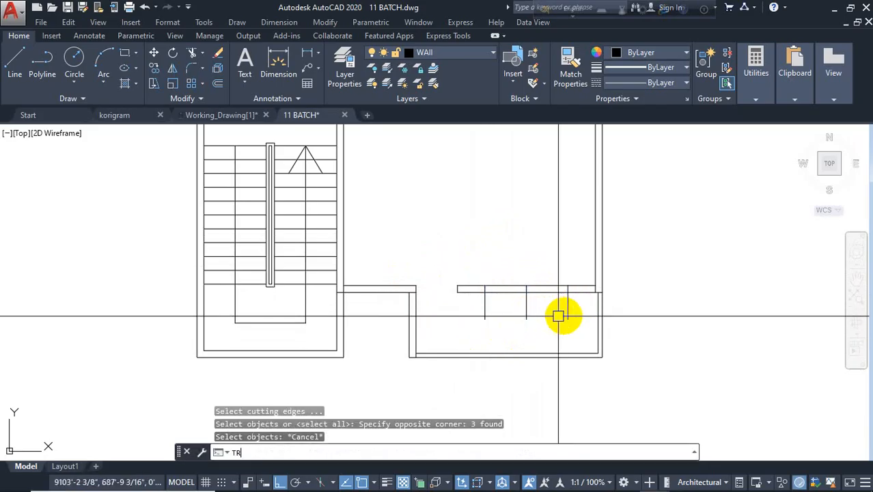
pyautogui.press('Return')
pyautogui.press('Return')
pyautogui.click(585, 310)
pyautogui.click(467, 322)
pyautogui.click(511, 273)
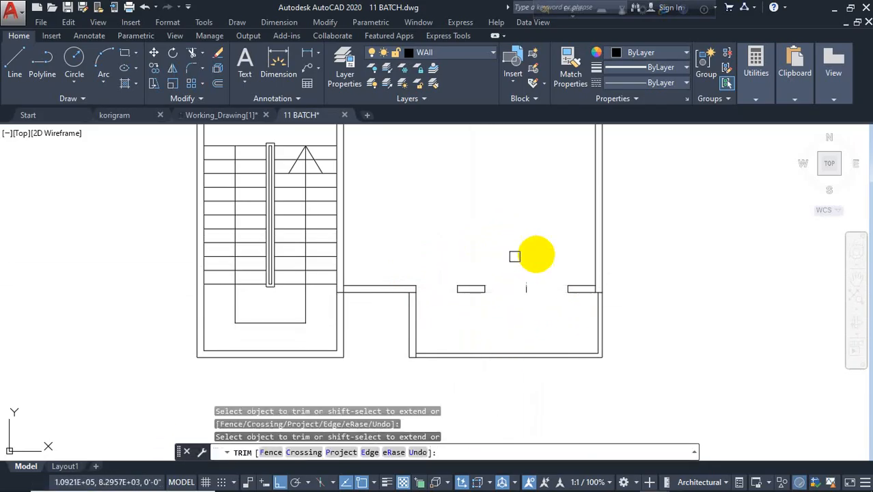
pyautogui.click(514, 256)
pyautogui.press('Escape')
pyautogui.click(510, 323)
pyautogui.click(539, 263)
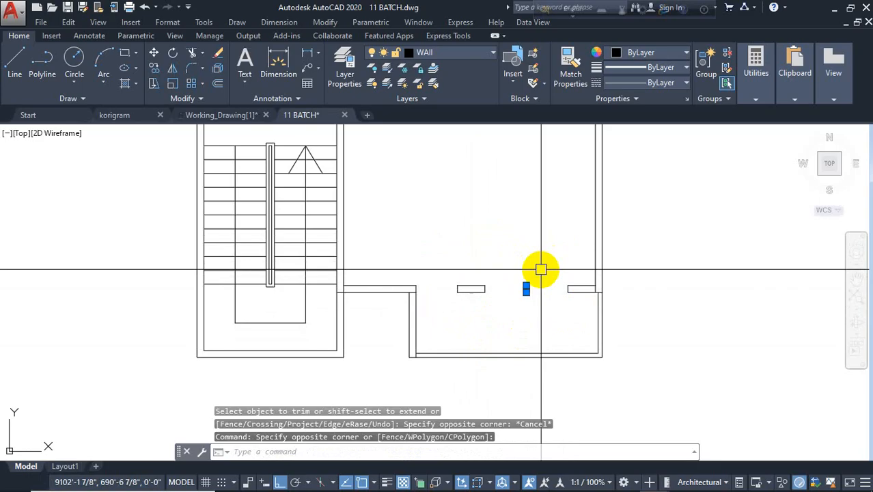
pyautogui.press('Delete')
# Draw a horizontal line across the window opening along the wall's lower edge.
pyautogui.scroll(-4, 481, 312)
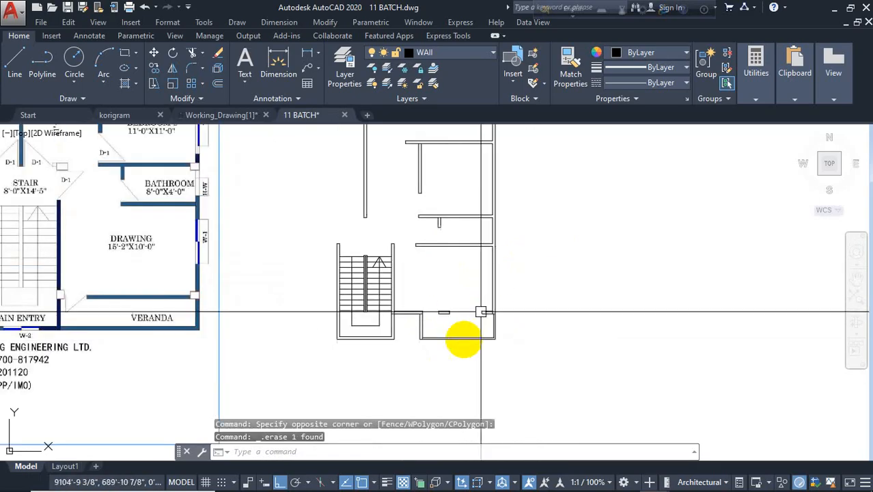
pyautogui.scroll(4, 451, 324)
pyautogui.write('l')
pyautogui.press('Return')
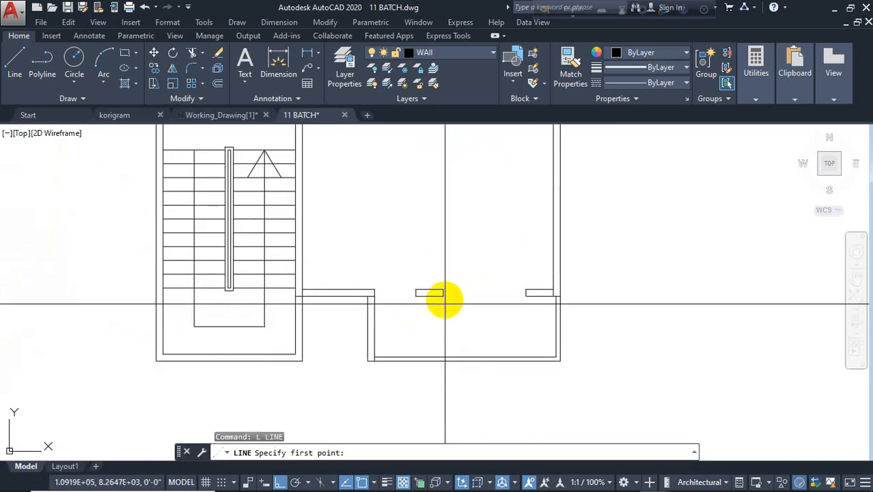
pyautogui.click(444, 295)
pyautogui.click(527, 296)
pyautogui.press('Escape')
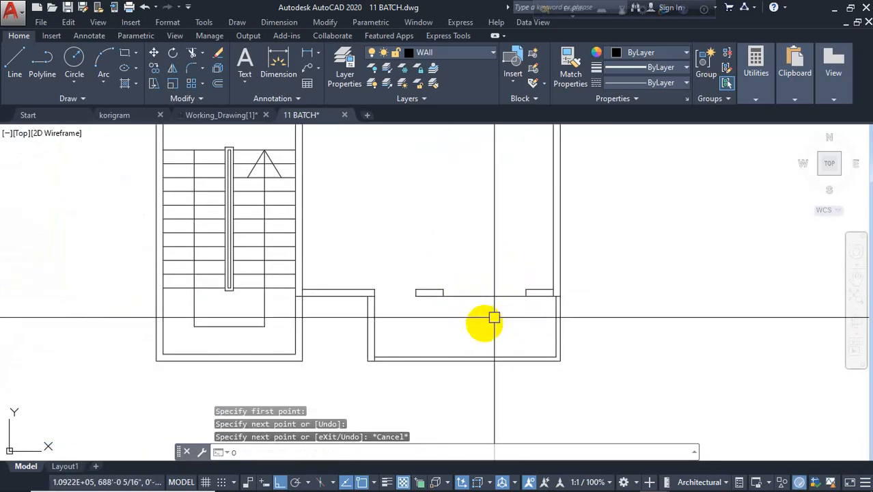
# Offset the window opening's lower line 5 inches upward to the wall's upper edge.
pyautogui.write('o')
pyautogui.press('Return')
pyautogui.write('5')
pyautogui.press('Return')
pyautogui.click(503, 297)
pyautogui.click(502, 211)
pyautogui.press('Escape')
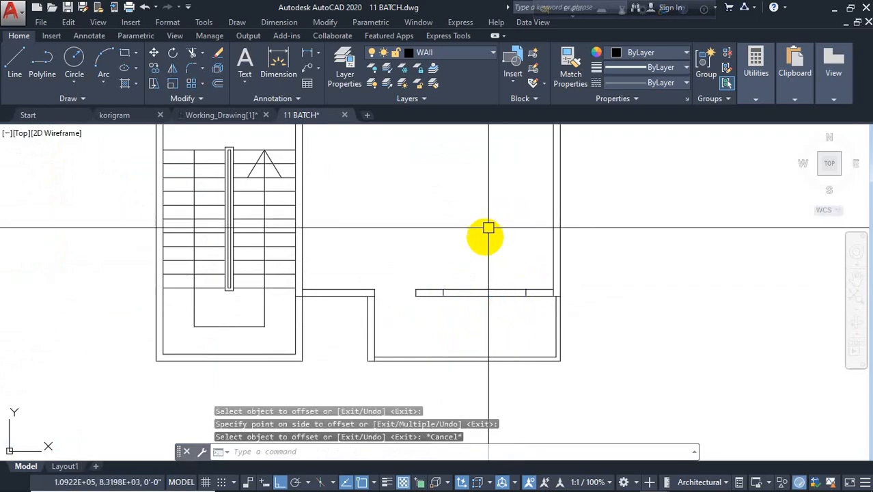
# Offset the window's upper line 2 inches downward and its lower line 2 inches upward to form the glass lines.
pyautogui.write('o')
pyautogui.press('Return')
pyautogui.press('Return')
pyautogui.click(482, 294)
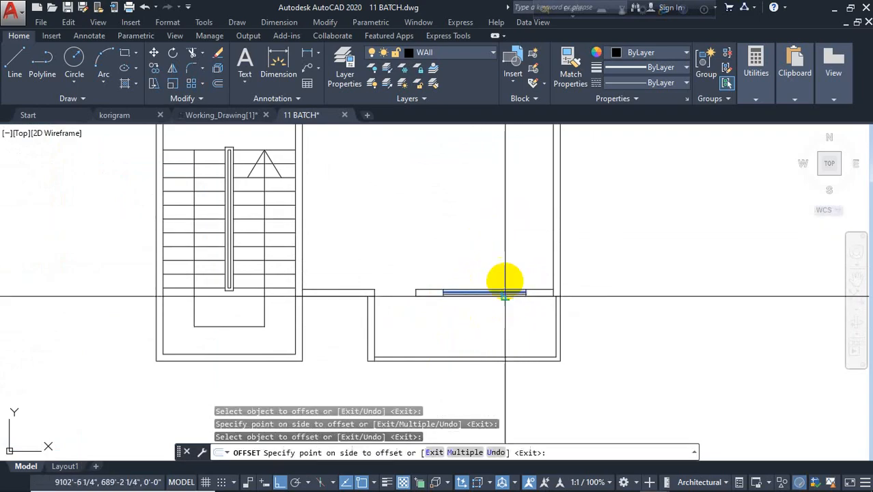
pyautogui.click(496, 304)
pyautogui.press('Return')
pyautogui.press('Return')
pyautogui.scroll(-2, 510, 297)
pyautogui.scroll(5, 491, 297)
pyautogui.press('Return')
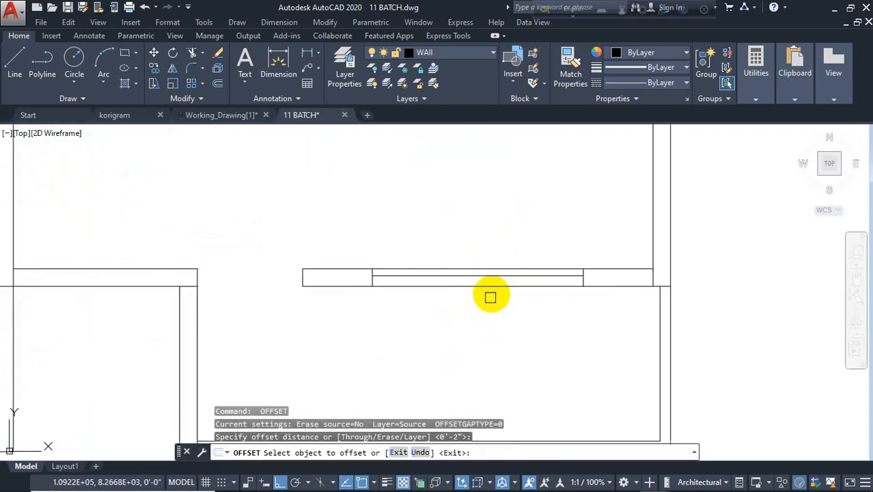
pyautogui.click(508, 282)
pyautogui.click(522, 234)
pyautogui.press('Escape')
# Assign the horizontal window lines in the drawing room's lower wall to the Win layer.
pyautogui.click(522, 225)
pyautogui.click(472, 314)
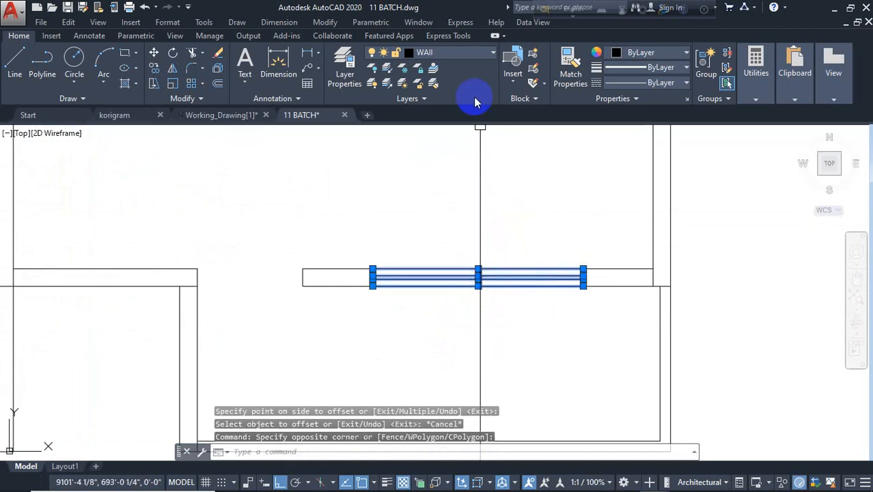
pyautogui.click(448, 36)
pyautogui.click(22, 34)
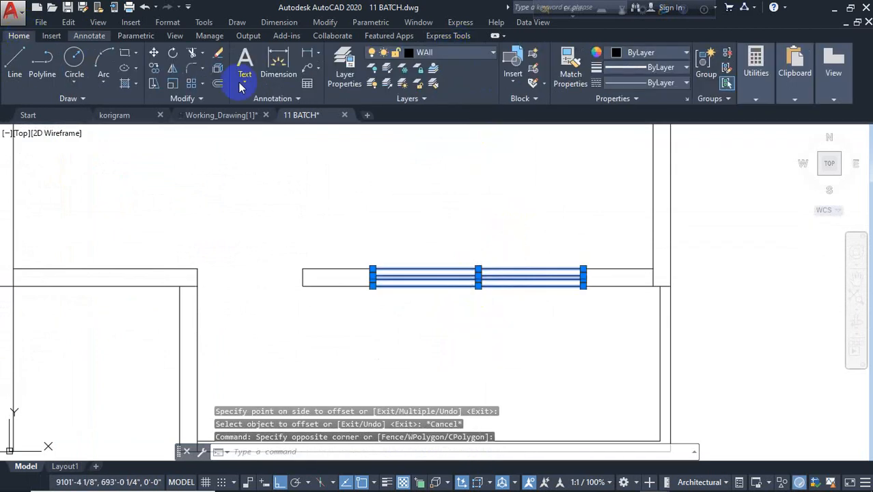
pyautogui.click(451, 53)
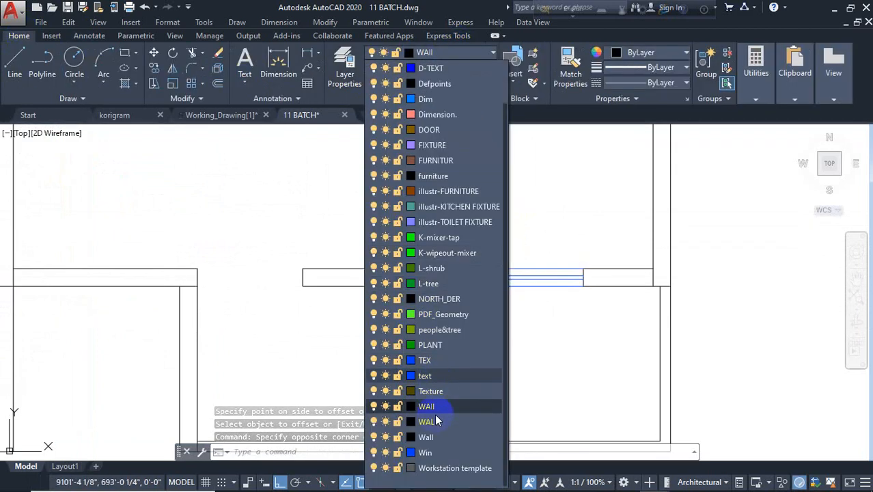
pyautogui.click(427, 452)
pyautogui.press('Escape')
pyautogui.scroll(-2, 429, 277)
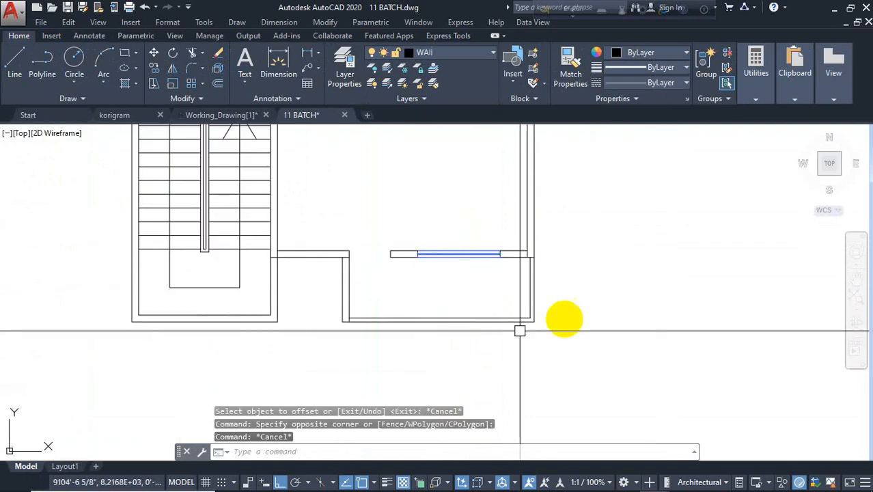
pyautogui.click(580, 299)
pyautogui.click(498, 344)
pyautogui.click(451, 53)
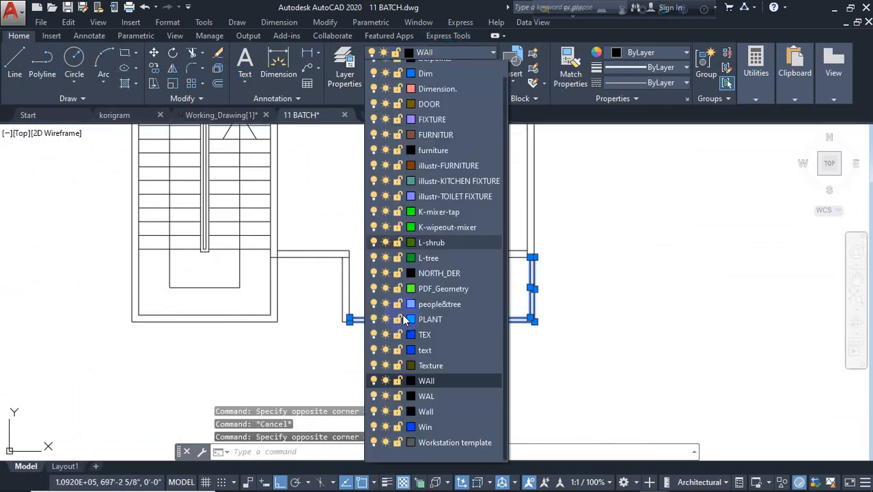
pyautogui.click(416, 361)
pyautogui.press('Escape')
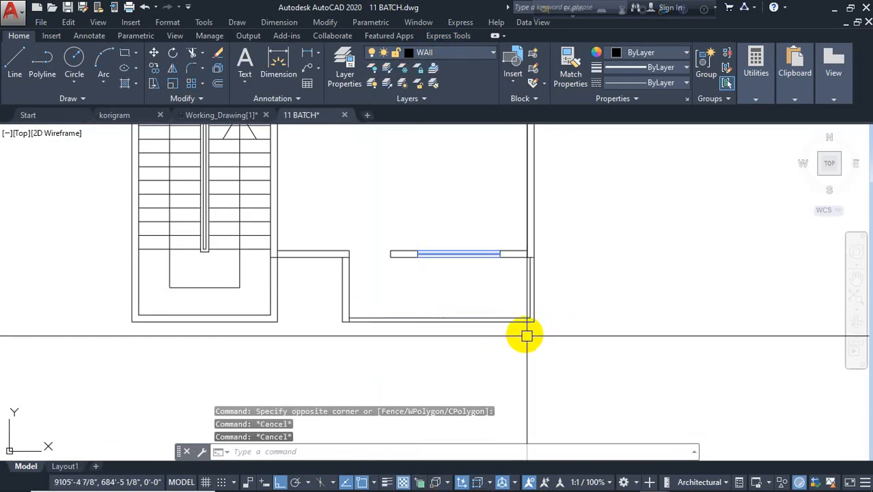
# Match the properties of the upper veranda's railing lines onto the railing lines of the lower front veranda.
pyautogui.write('MA')
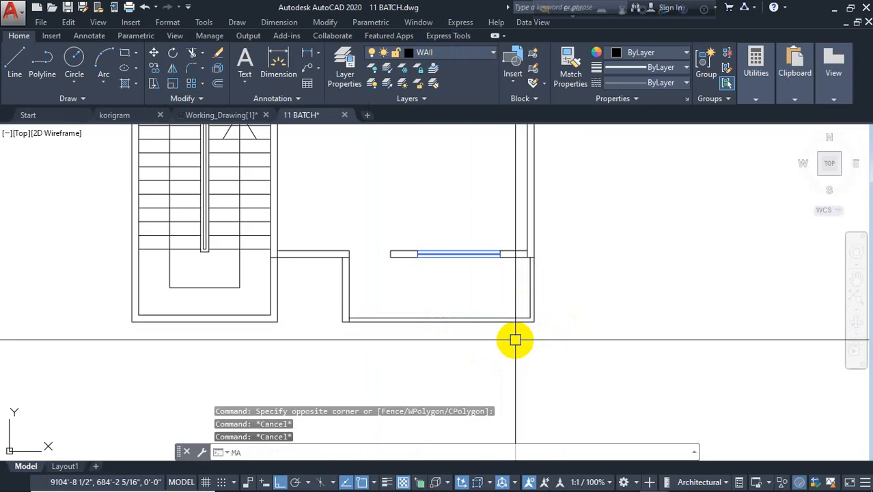
pyautogui.press('Return')
pyautogui.scroll(-4, 429, 299)
pyautogui.scroll(5, 416, 355)
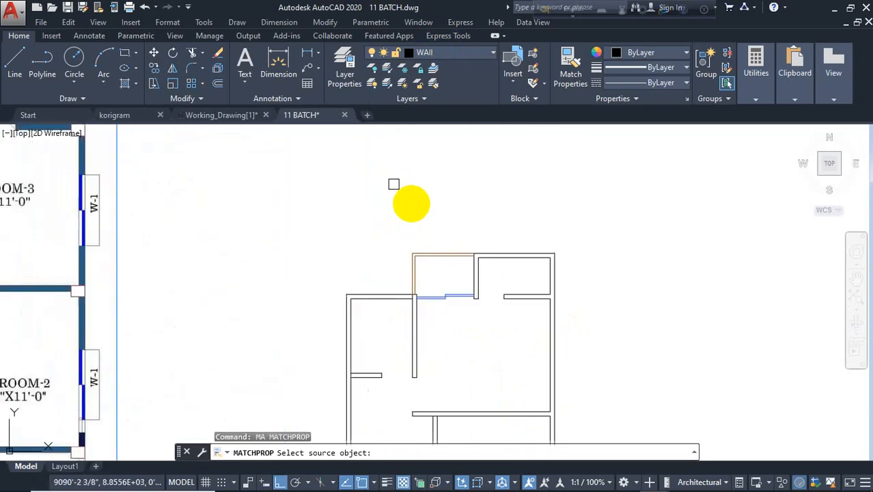
pyautogui.click(435, 252)
pyautogui.scroll(-3, 468, 341)
pyautogui.scroll(5, 459, 189)
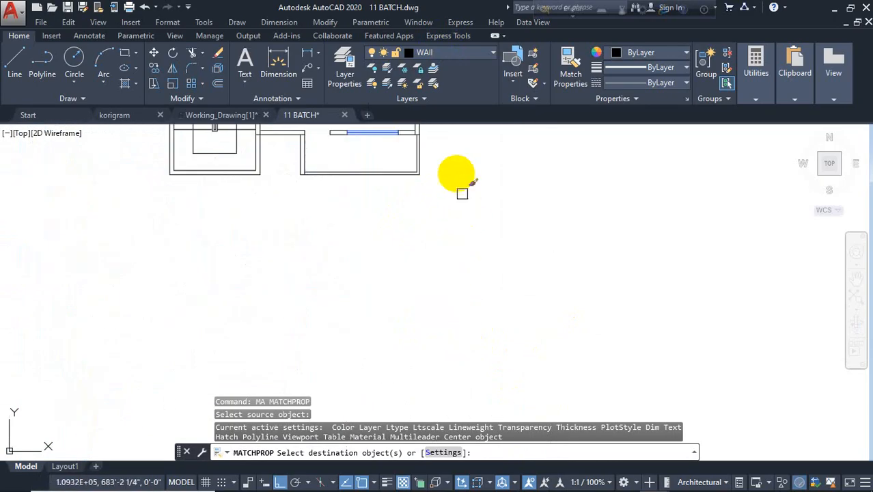
pyautogui.click(460, 190)
pyautogui.click(410, 203)
pyautogui.press('Escape')
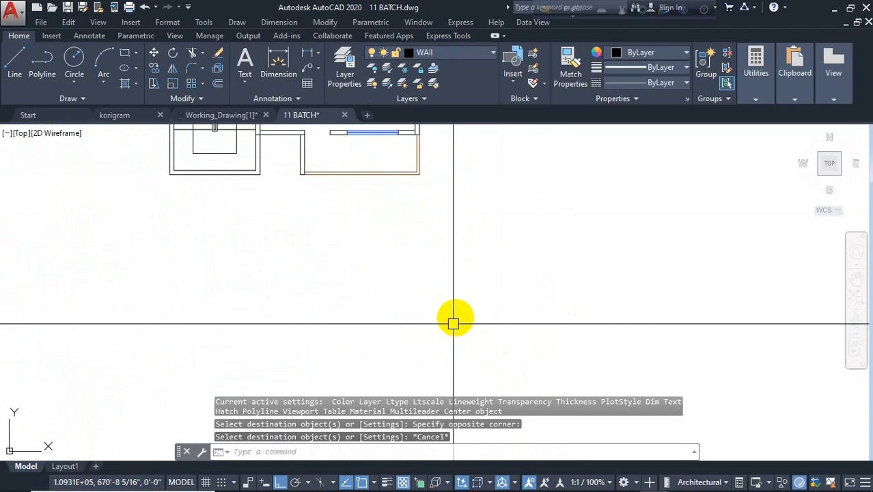
pyautogui.scroll(-2, 440, 324)
pyautogui.moveTo(455, 273); pyautogui.dragTo(496, 342, button='middle')
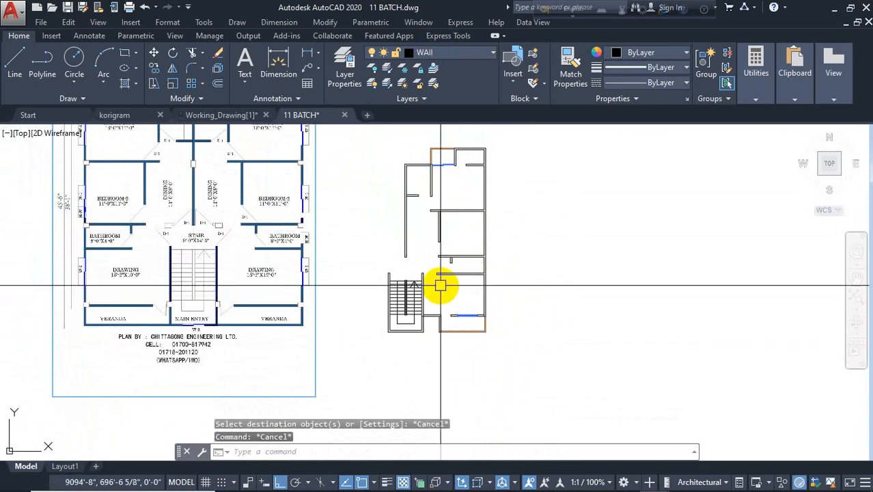
pyautogui.scroll(6, 478, 317)
pyautogui.press('Escape')
pyautogui.write('T')
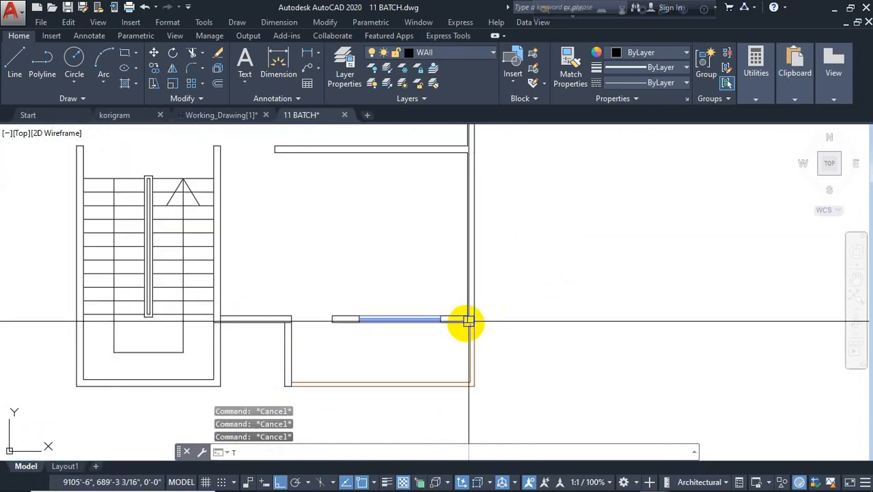
pyautogui.write('R')
pyautogui.press('Return')
pyautogui.scroll(6, 468, 321)
pyautogui.click(484, 305)
pyautogui.press('Escape')
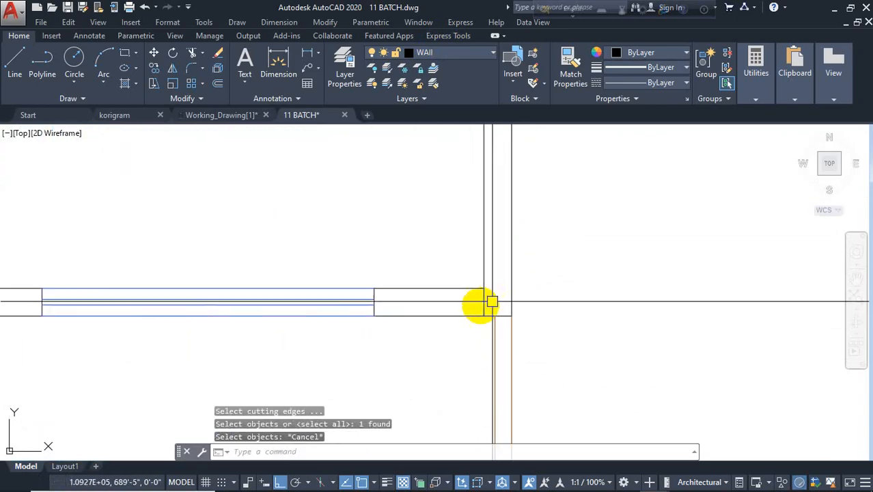
# Delete the short leftover line crossing the junction of the drawing room's lower wall and the outer side wall.
pyautogui.click(491, 301)
pyautogui.click(487, 306)
pyautogui.click(486, 305)
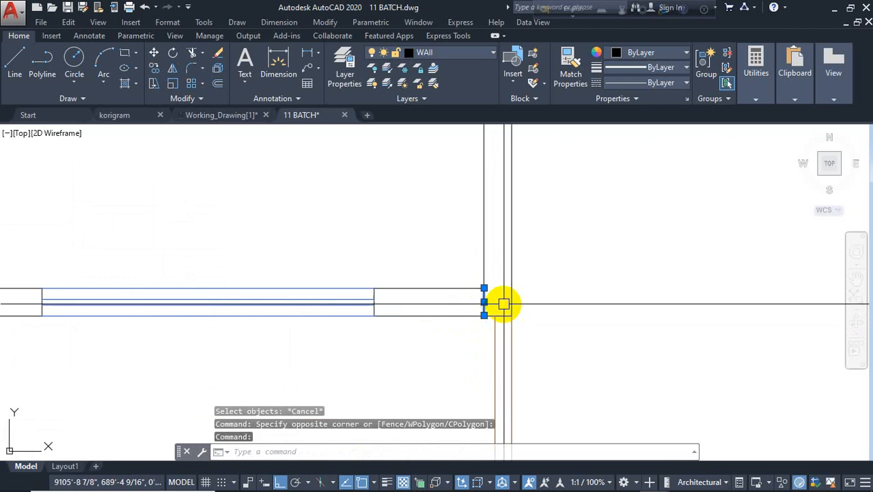
pyautogui.press('Delete')
# Trim the wall line crossing the junction between the bathroom's upper wall and the short stub wall below it.
pyautogui.scroll(-4, 484, 293)
pyautogui.moveTo(495, 196); pyautogui.dragTo(530, 419, button='middle')
pyautogui.moveTo(537, 283); pyautogui.dragTo(568, 373, button='middle')
pyautogui.press('Escape')
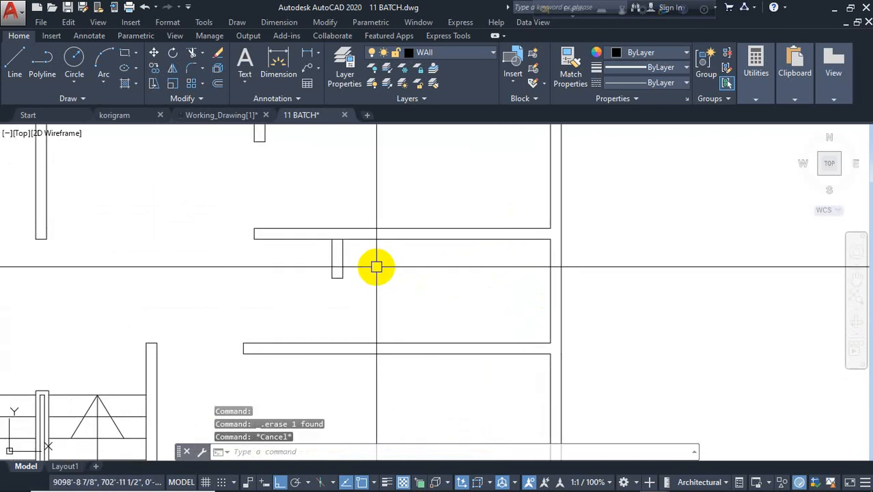
pyautogui.write('TR')
pyautogui.press('space')
pyautogui.press('space')
pyautogui.scroll(4, 344, 243)
pyautogui.click(322, 234)
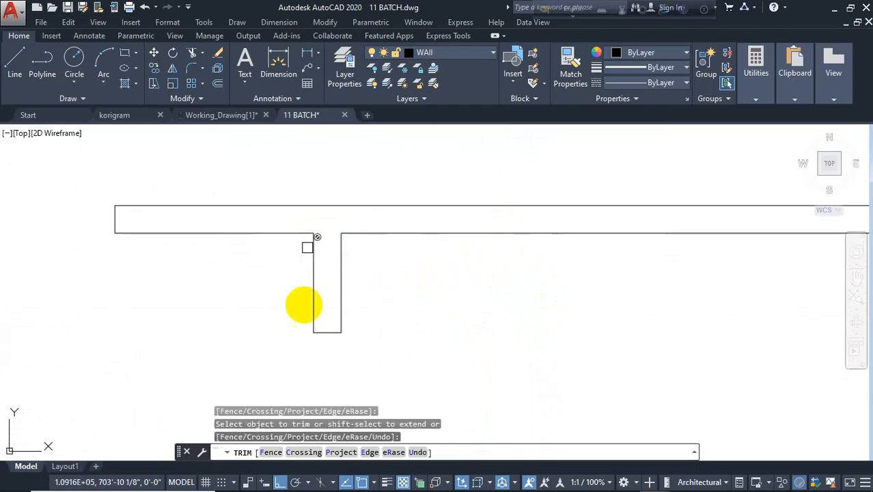
pyautogui.scroll(-6, 305, 306)
pyautogui.moveTo(361, 240); pyautogui.dragTo(388, 332, button='middle')
pyautogui.scroll(4, 302, 205)
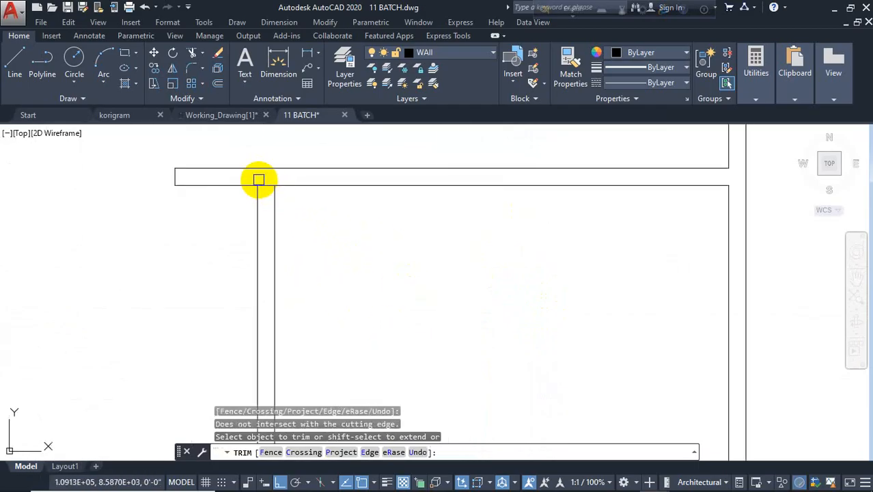
pyautogui.scroll(-8, 287, 239)
pyautogui.press('Escape')
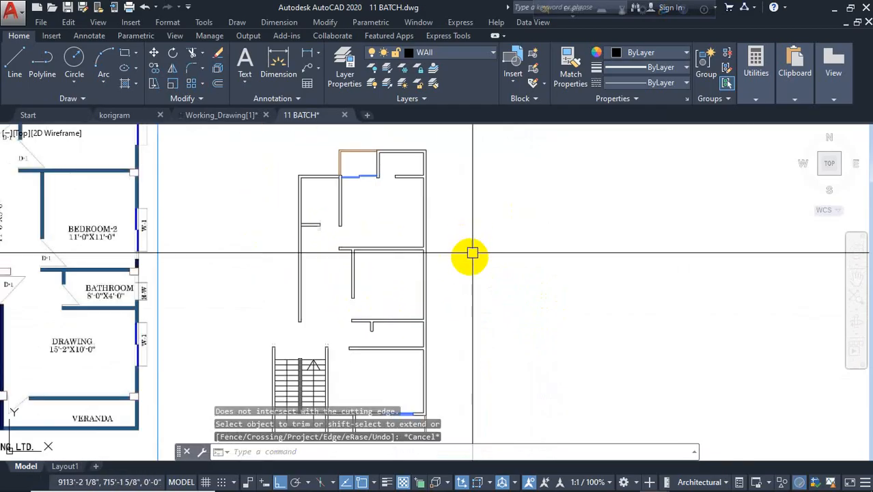
# Draw horizontal marker lines outward from the outer wall midpoints of bedroom 3 and bedroom 2, the latter about 3'-1" long.
pyautogui.write('L')
pyautogui.scroll(2, 431, 229)
pyautogui.press('space')
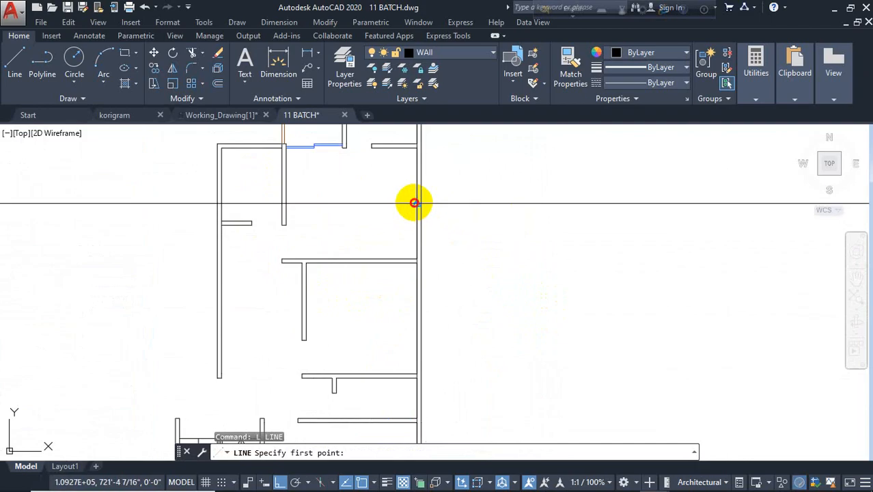
pyautogui.click(415, 203)
pyautogui.click(465, 203)
pyautogui.press('space')
pyautogui.press('space')
pyautogui.click(416, 319)
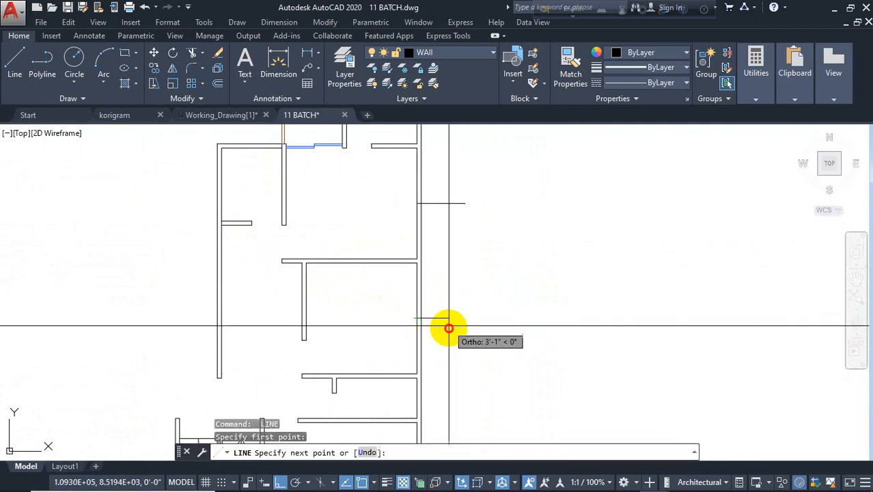
pyautogui.click(449, 327)
pyautogui.press('space')
# Draw a horizontal marker line about 1' long outward through the outer wall from the lower bathroom's bottom inside corner.
pyautogui.moveTo(460, 369); pyautogui.dragTo(446, 234, button='middle')
pyautogui.scroll(2, 436, 253)
pyautogui.moveTo(399, 312); pyautogui.dragTo(401, 261, button='middle')
pyautogui.press('space')
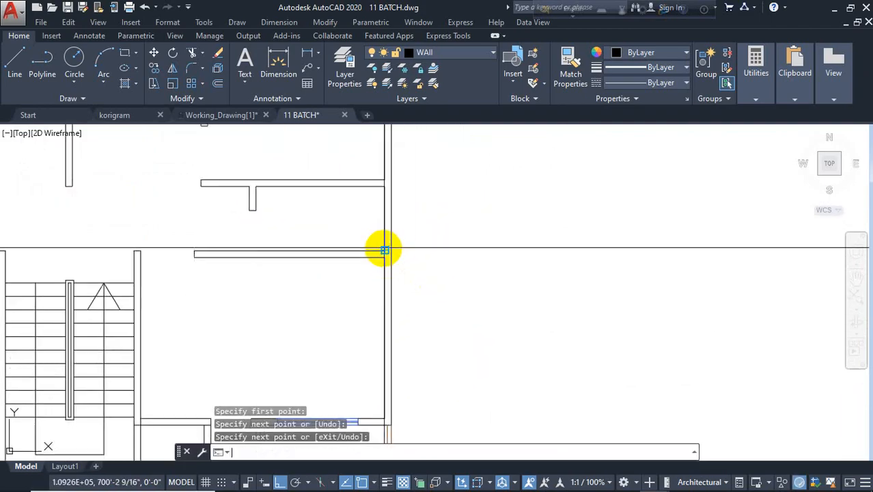
pyautogui.press('space')
pyautogui.click(384, 251)
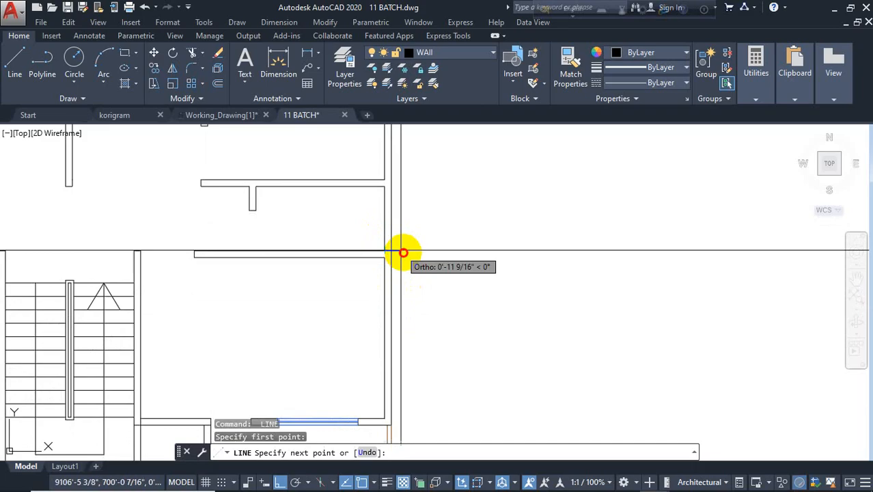
pyautogui.click(404, 251)
pyautogui.press('space')
# Draw a horizontal marker line about 2'-8" long outward from the midpoint of the drawing room's outer side wall.
pyautogui.moveTo(454, 340); pyautogui.dragTo(445, 233, button='middle')
pyautogui.press('space')
pyautogui.click(385, 230)
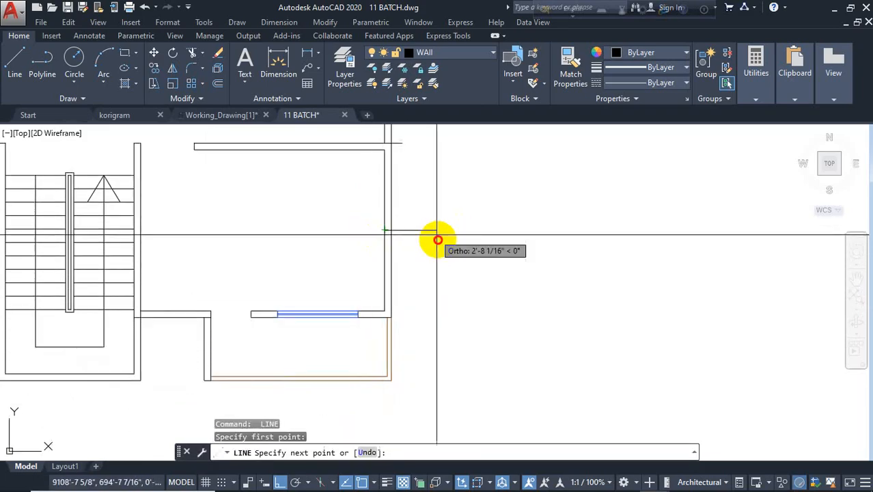
pyautogui.click(437, 235)
pyautogui.press('Escape')
# Draw a short horizontal marker line outward through the outer wall from the upper bathroom's bottom inside corner.
pyautogui.scroll(-2, 446, 332)
pyautogui.moveTo(460, 281); pyautogui.dragTo(463, 373, button='middle')
pyautogui.scroll(-2, 463, 373)
pyautogui.moveTo(466, 302); pyautogui.dragTo(471, 353, button='middle')
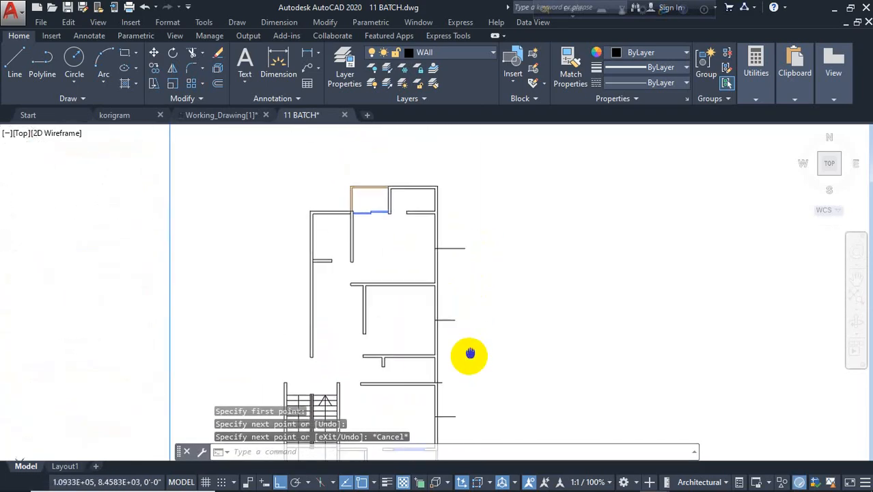
pyautogui.press('space')
pyautogui.scroll(3, 424, 205)
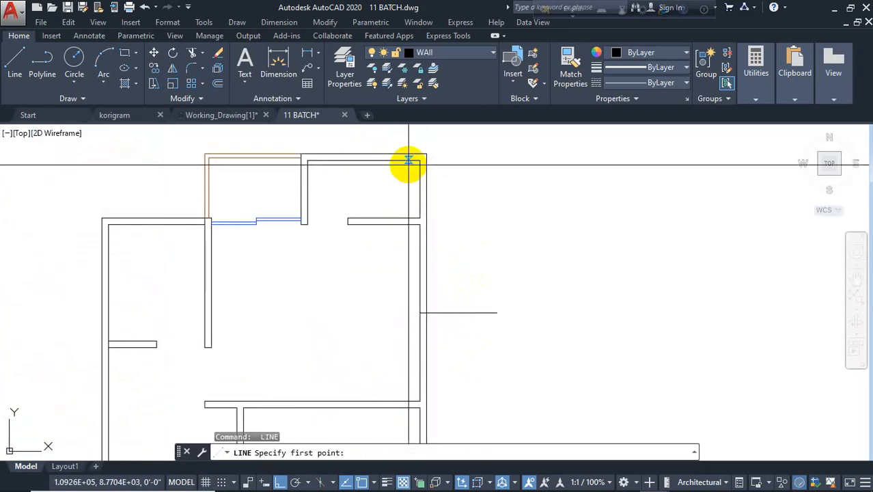
pyautogui.click(419, 218)
pyautogui.click(458, 217)
pyautogui.press('Escape')
pyautogui.write('o')
pyautogui.press('space')
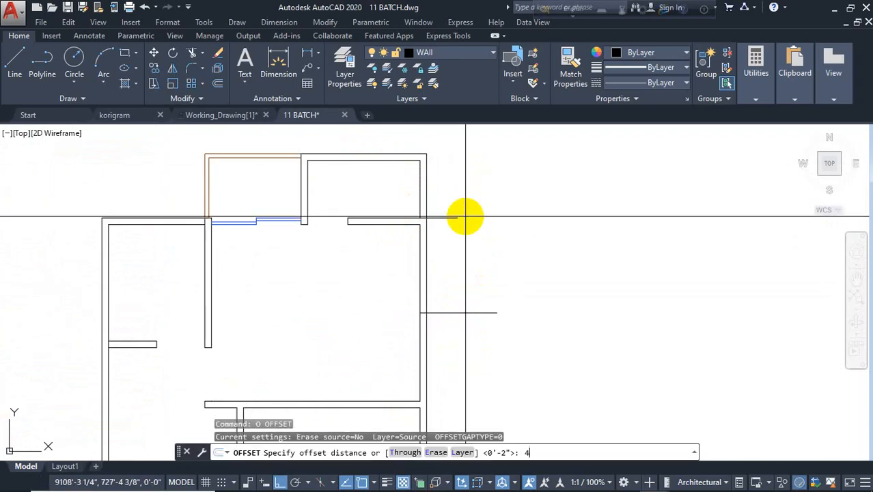
pyautogui.press('BackSpace')
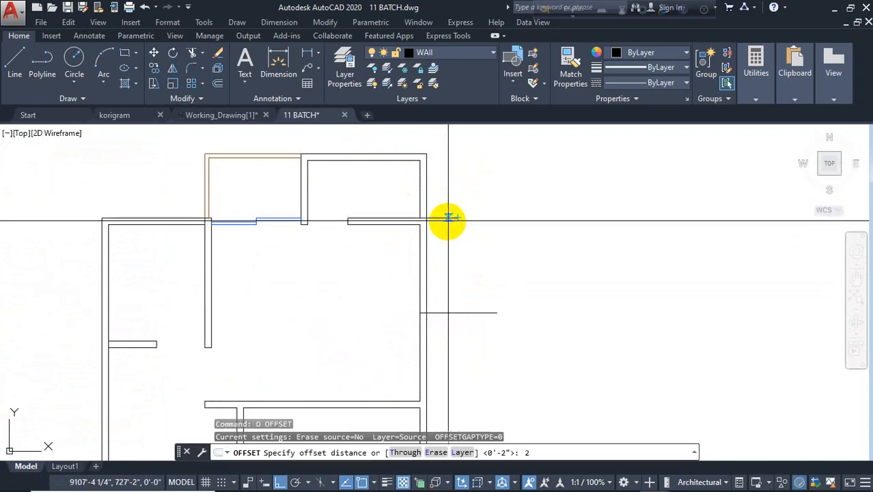
pyautogui.press('Escape')
# Offset the marker line at bedroom 3's outer wall 30 inches to both sides for the window opening.
pyautogui.write('o')
pyautogui.press('space')
pyautogui.write('3')
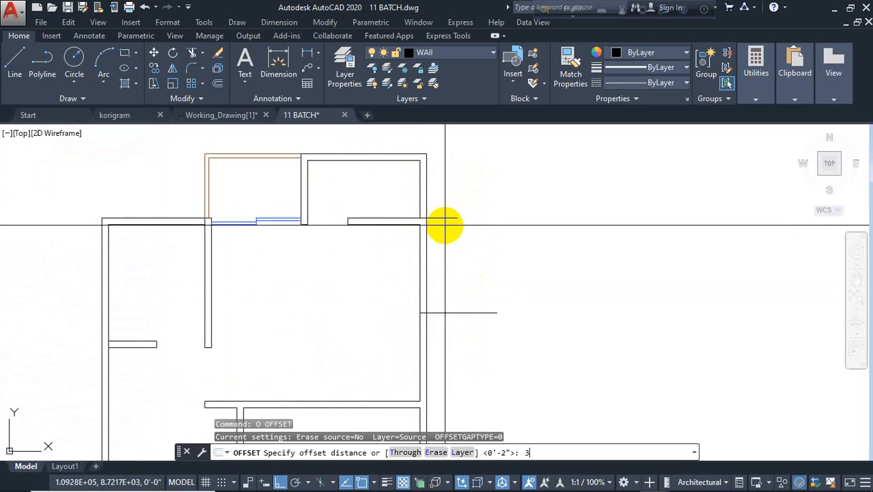
pyautogui.write('0')
pyautogui.press('Return')
pyautogui.click(474, 320)
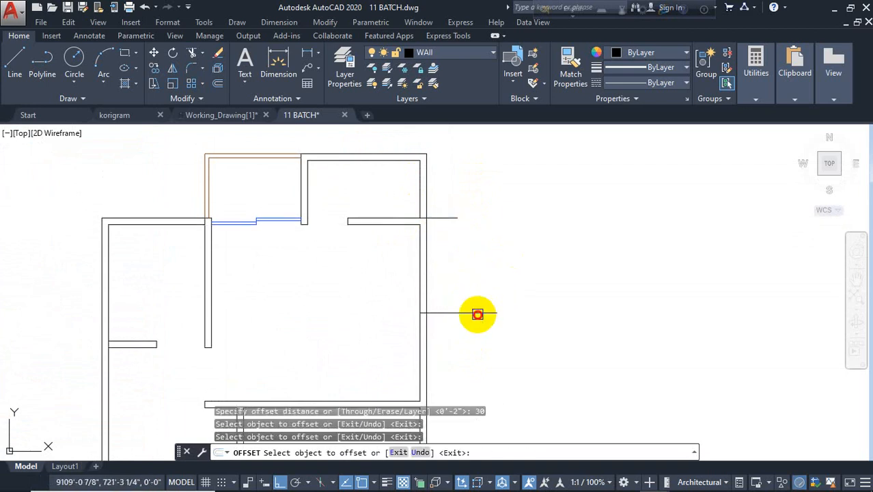
pyautogui.click(478, 314)
pyautogui.click(493, 312)
# Offset the marker lines at the bedroom 2 and drawing room outer walls 30 inches to both sides.
pyautogui.moveTo(543, 379); pyautogui.dragTo(487, 152, button='middle')
pyautogui.scroll(-2, 422, 209)
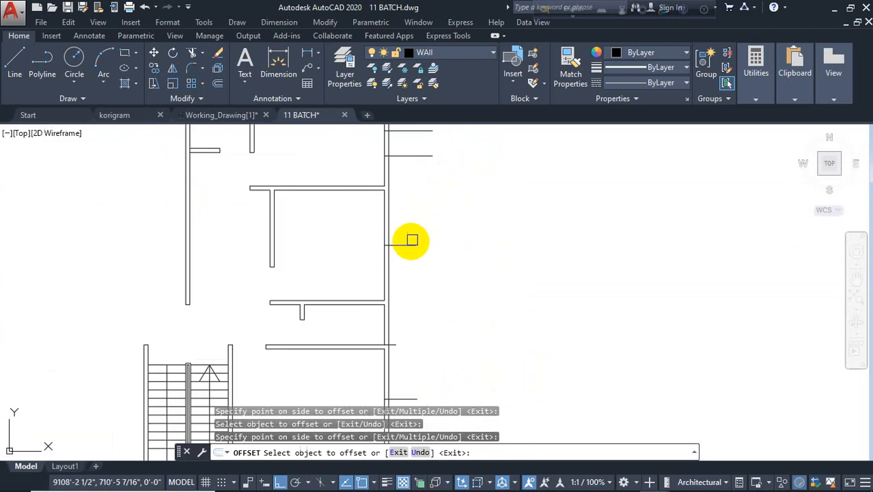
pyautogui.moveTo(450, 318); pyautogui.dragTo(445, 184, button='middle')
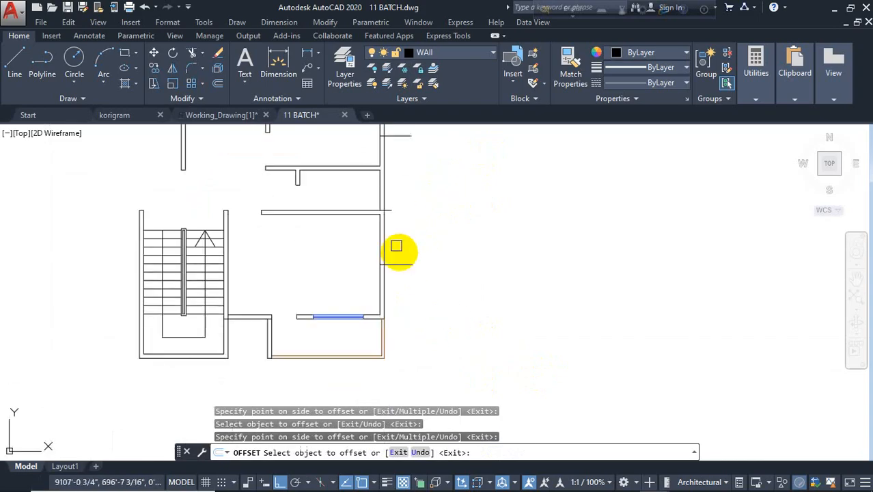
pyautogui.click(399, 266)
pyautogui.click(433, 308)
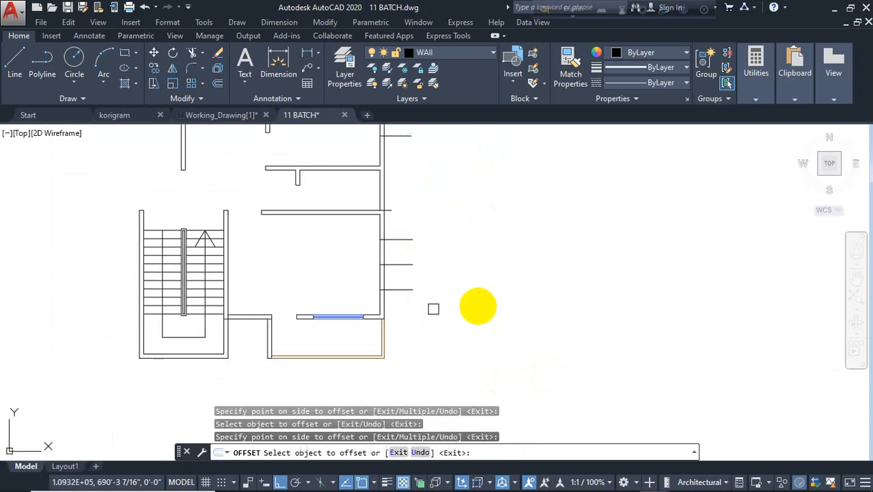
# Offset the upper bathroom's marker line 24 inches upward for its window opening.
pyautogui.scroll(-2, 478, 294)
pyautogui.moveTo(489, 253); pyautogui.dragTo(499, 280, button='middle')
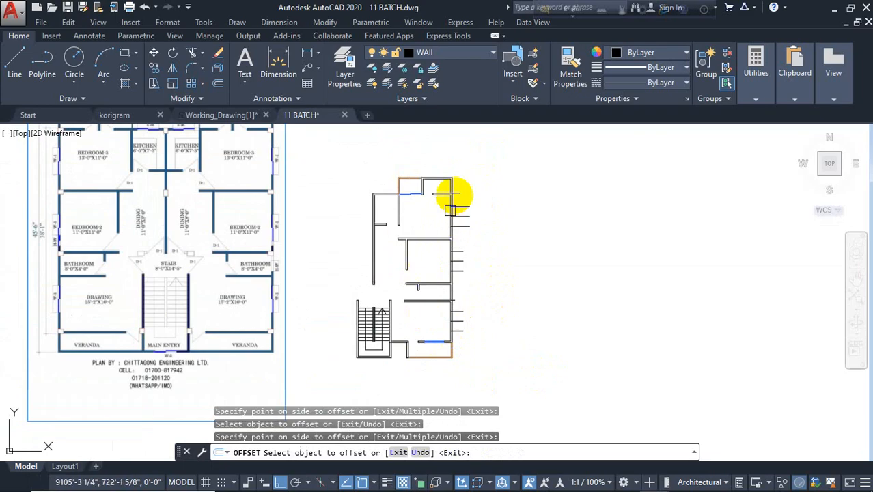
pyautogui.scroll(5, 450, 209)
pyautogui.press('Escape')
pyautogui.write('o')
pyautogui.press('Return')
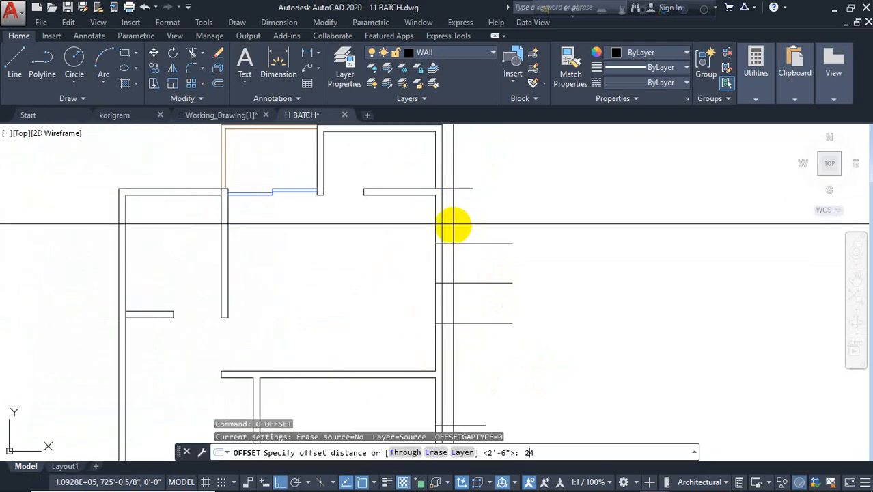
pyautogui.press('Return')
pyautogui.click(471, 185)
pyautogui.click(462, 157)
# Offset the lower bathroom's marker line 24 inches upward for its window opening.
pyautogui.scroll(-4, 460, 155)
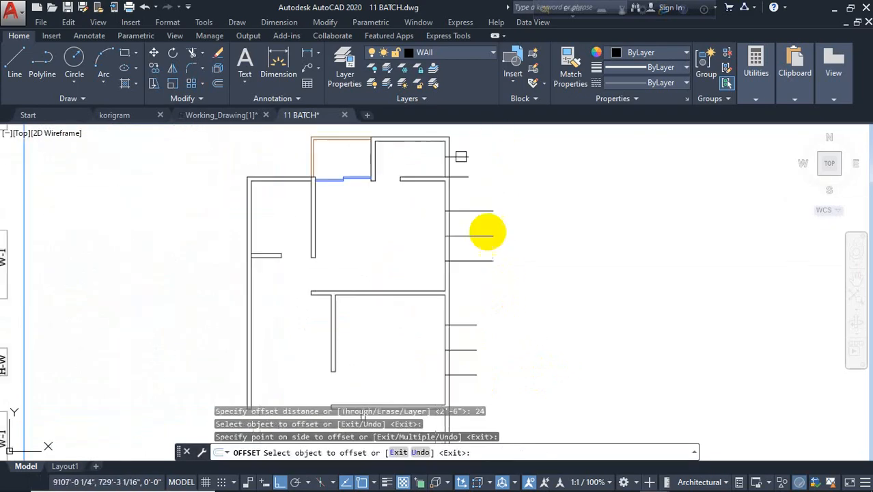
pyautogui.moveTo(486, 347); pyautogui.dragTo(480, 274, button='middle')
pyautogui.scroll(2, 448, 276)
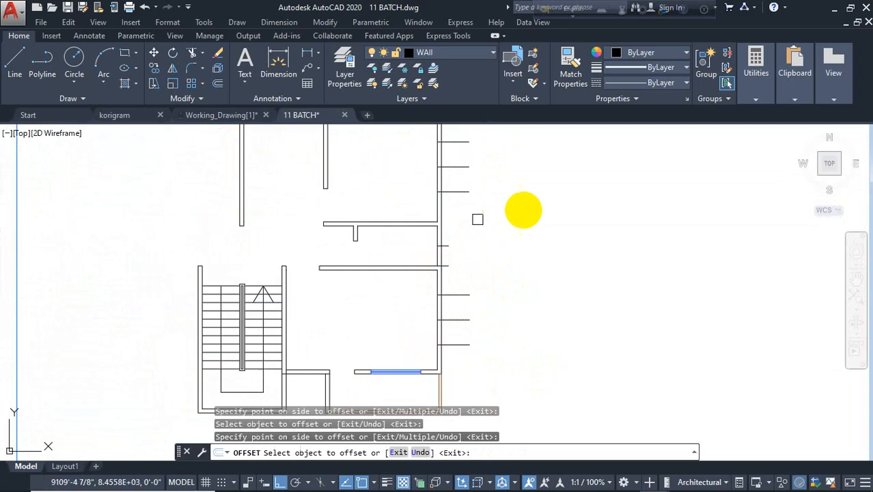
pyautogui.scroll(-2, 533, 321)
pyautogui.moveTo(479, 233); pyautogui.dragTo(473, 381, button='middle')
pyautogui.press('Escape')
# Draw a vertical marker line upward from the midpoint of the kitchen's top wall.
pyautogui.scroll(4, 361, 287)
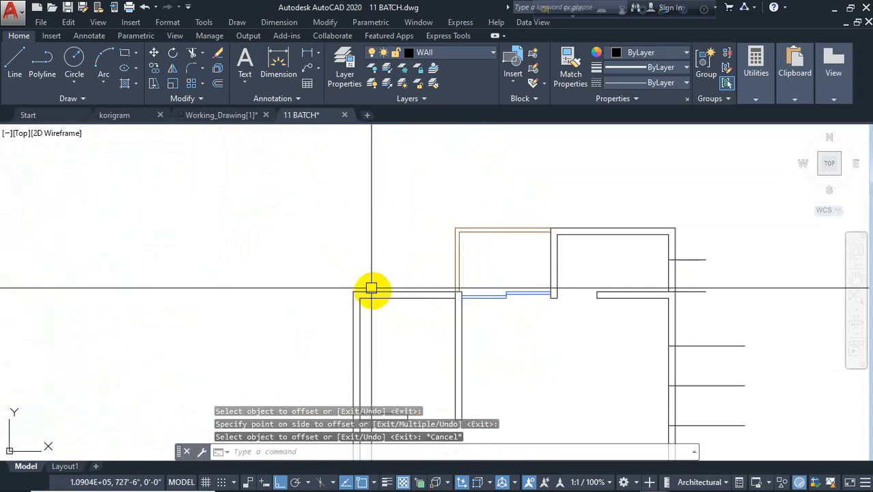
pyautogui.write('l')
pyautogui.press('Return')
pyautogui.click(403, 300)
pyautogui.click(400, 243)
pyautogui.press('Escape')
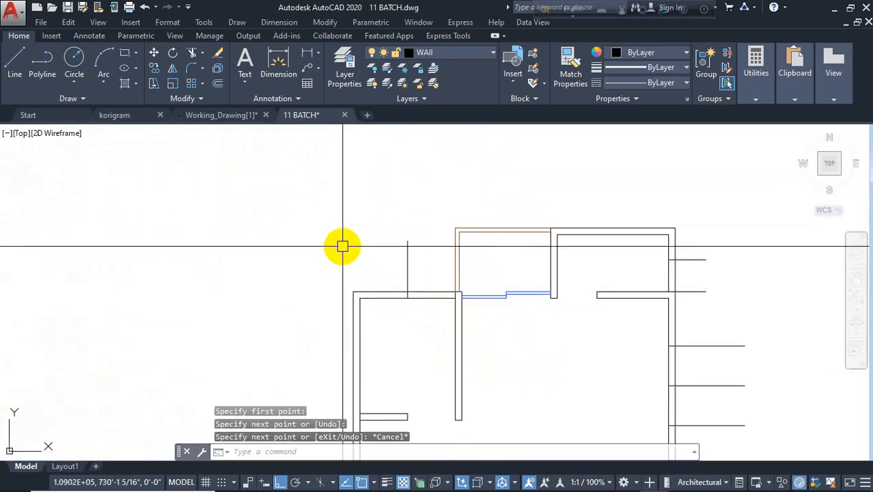
# Offset the kitchen's vertical marker line 18 inches to both sides for the window opening.
pyautogui.write('o')
pyautogui.press('Return')
pyautogui.write('18')
pyautogui.press('Return')
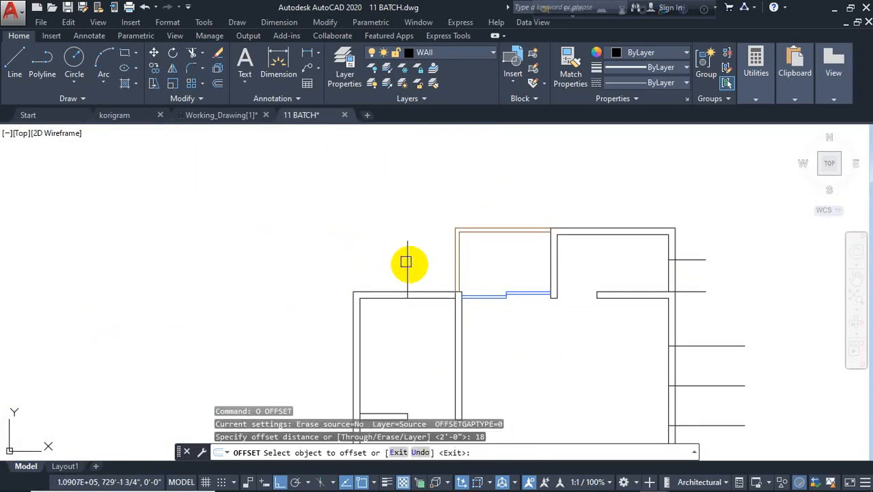
pyautogui.click(406, 259)
pyautogui.click(421, 250)
pyautogui.click(406, 260)
pyautogui.click(386, 253)
pyautogui.press('Escape')
# Draw a vertical marker line downward from the midpoint of the stair's bottom wall.
pyautogui.scroll(-3, 354, 318)
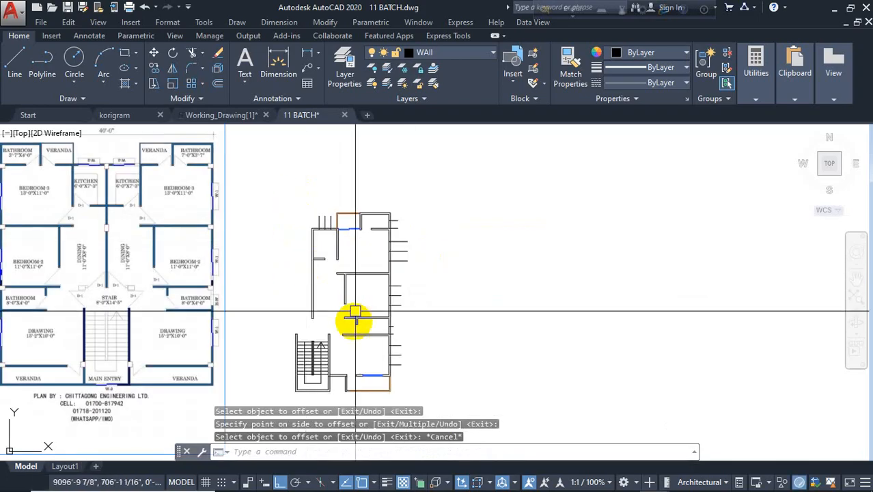
pyautogui.scroll(5, 302, 293)
pyautogui.write('l')
pyautogui.press('Return')
pyautogui.click(317, 307)
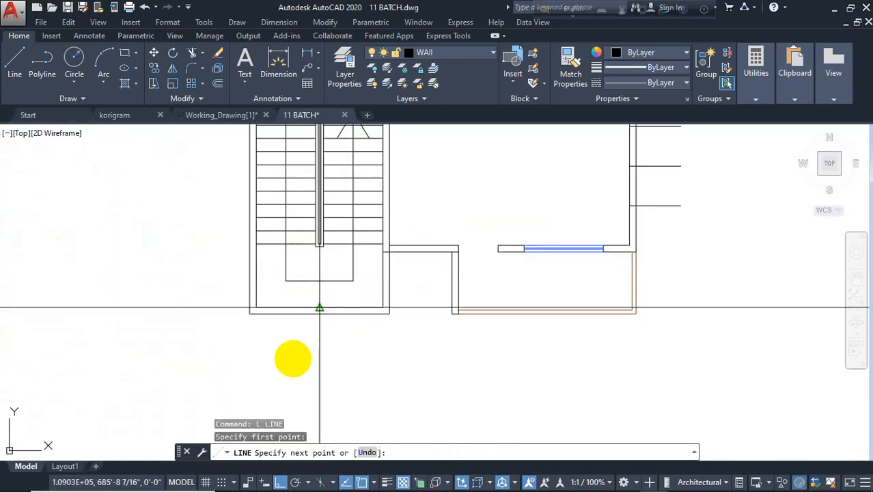
pyautogui.click(304, 363)
pyautogui.press('Escape')
# Offset the stair's vertical marker line 24 inches to both sides for the window opening.
pyautogui.write('o')
pyautogui.press('Return')
pyautogui.write('24')
pyautogui.press('Return')
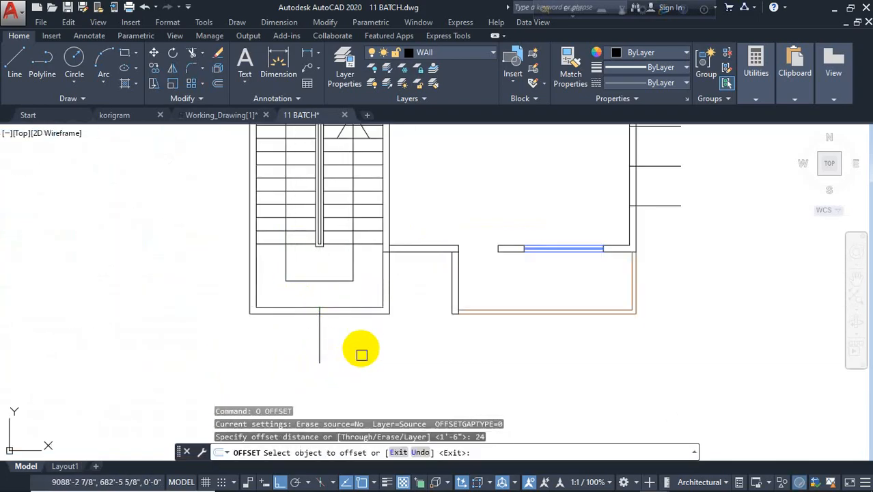
pyautogui.click(318, 355)
pyautogui.click(215, 371)
pyautogui.click(318, 345)
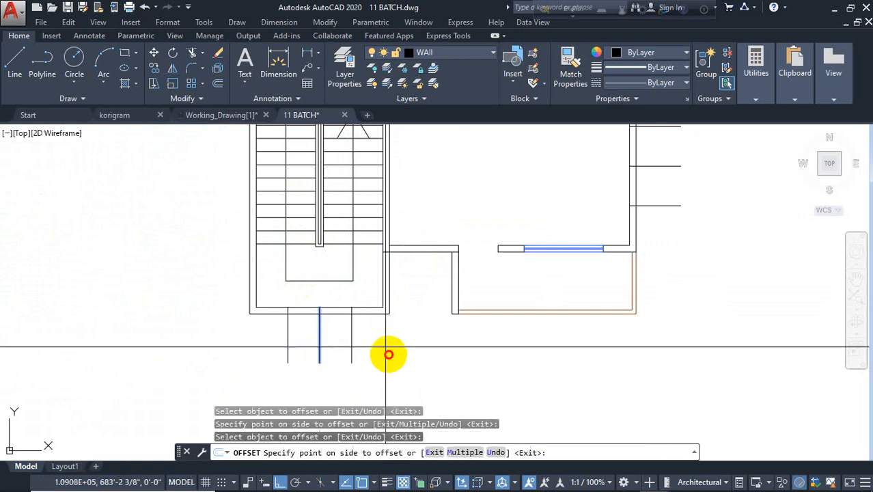
pyautogui.click(390, 353)
pyautogui.press('Escape')
# Trim the overhanging marker lines and the wall between them to open the window in the stair's bottom wall.
pyautogui.write('tr')
pyautogui.press('Return')
pyautogui.press('Return')
pyautogui.click(370, 335)
pyautogui.click(269, 356)
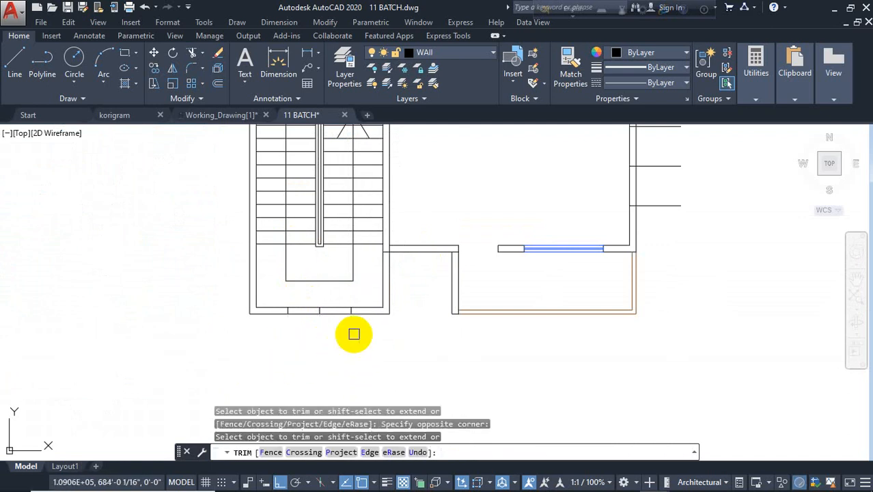
pyautogui.click(327, 328)
pyautogui.click(324, 323)
pyautogui.click(306, 304)
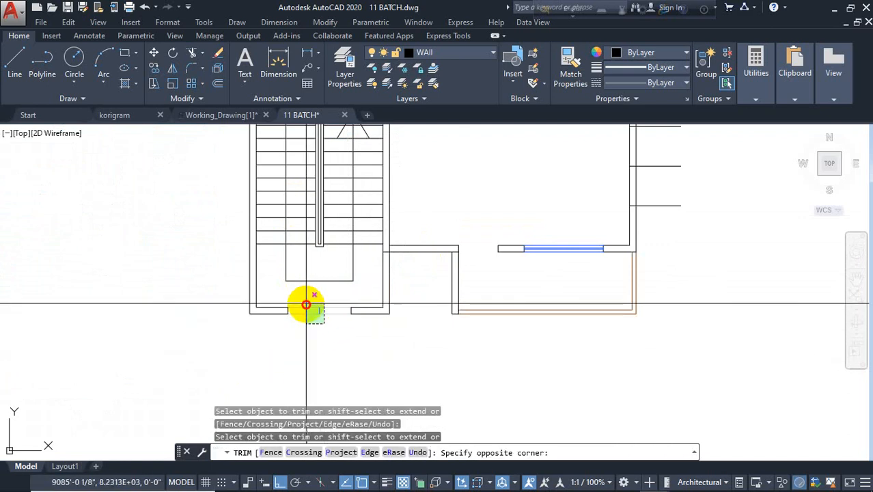
# Trim the markers and wall segments to open the drawing room and lower bathroom windows in the right outer wall.
pyautogui.moveTo(687, 256); pyautogui.dragTo(559, 341, button='middle')
pyautogui.click(578, 196)
pyautogui.click(549, 314)
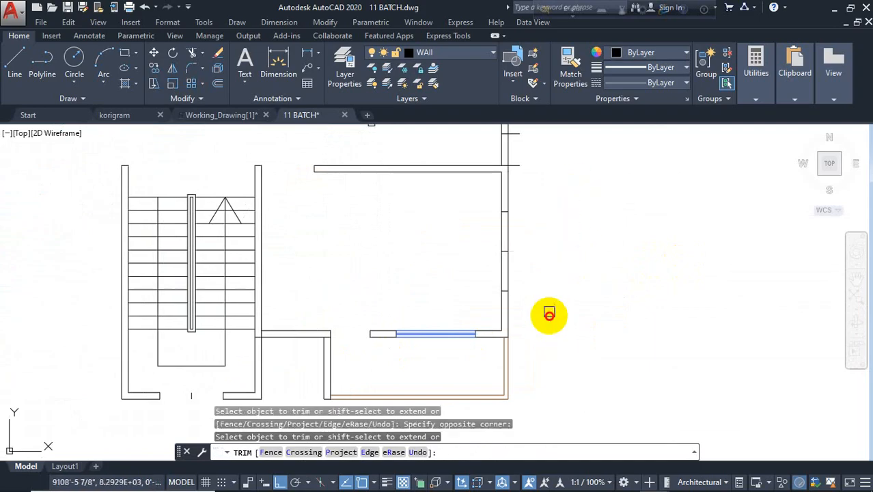
pyautogui.click(494, 254)
pyautogui.moveTo(540, 230); pyautogui.dragTo(541, 384, button='middle')
pyautogui.click(552, 252)
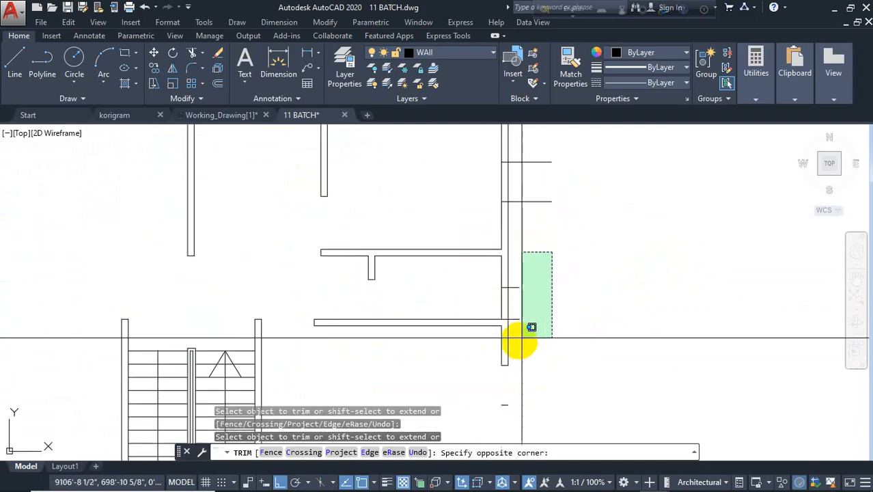
pyautogui.click(515, 341)
# Trim the markers and wall segments to open the window in the right wall of the middle bedroom.
pyautogui.moveTo(559, 262); pyautogui.dragTo(549, 366, button='middle')
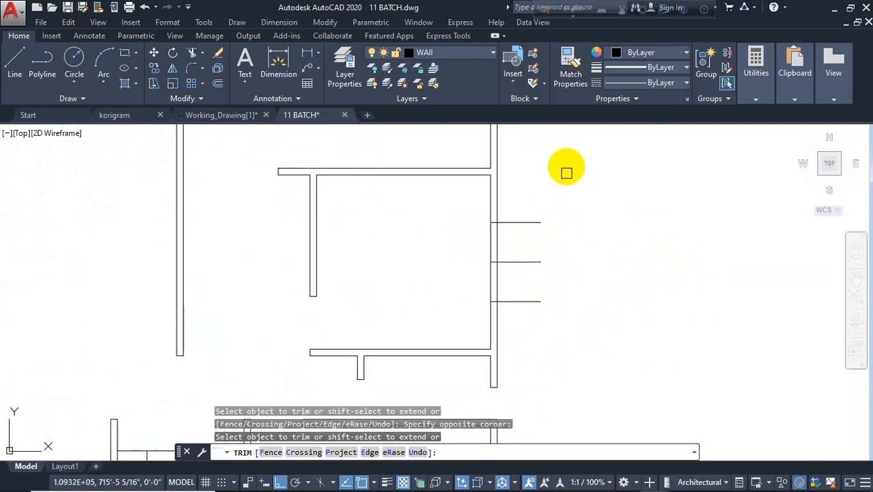
pyautogui.click(567, 166)
pyautogui.click(528, 326)
pyautogui.click(528, 258)
pyautogui.click(469, 286)
# Trim the markers and wall segments to open the window in the right wall of the upper bedroom.
pyautogui.moveTo(575, 200)
pyautogui.mouseDown(button='middle')
pyautogui.moveTo(571, 344)
pyautogui.moveTo(569, 201)
pyautogui.mouseUp(button='middle')
pyautogui.click(569, 201)
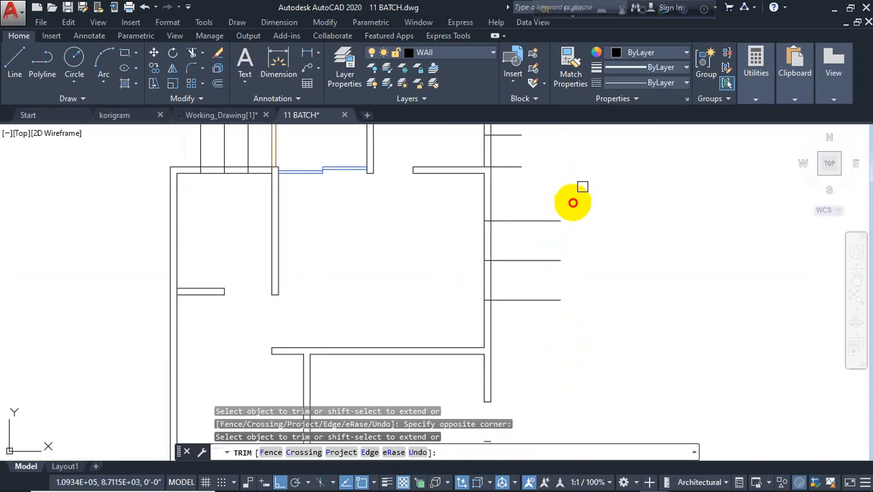
pyautogui.click(551, 347)
pyautogui.click(487, 293)
pyautogui.click(504, 241)
# Trim the markers and wall segments to open the upper bathroom's right-wall window and the kitchen's top-wall window.
pyautogui.moveTo(532, 224); pyautogui.dragTo(532, 376, button='middle')
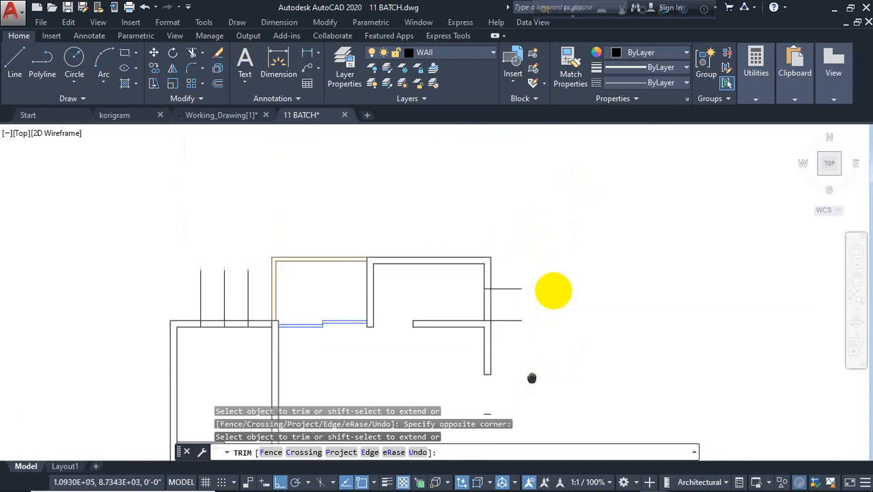
pyautogui.click(562, 212)
pyautogui.click(520, 304)
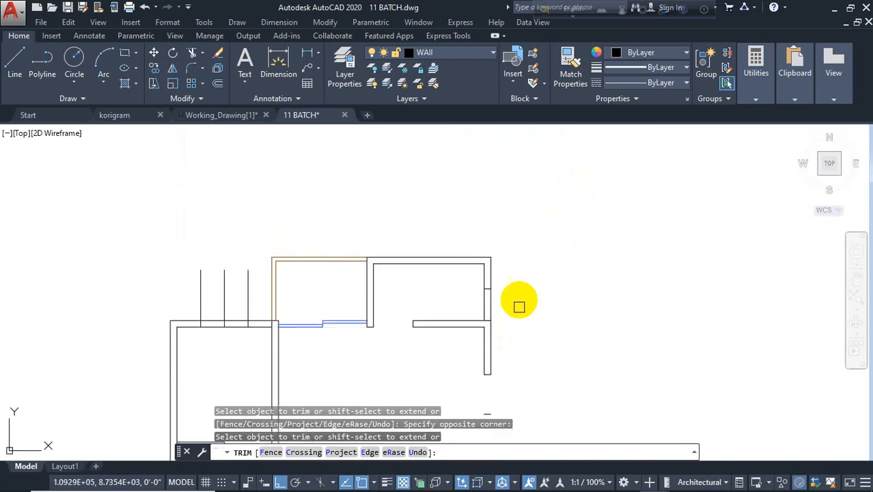
pyautogui.click(272, 250)
pyautogui.click(211, 293)
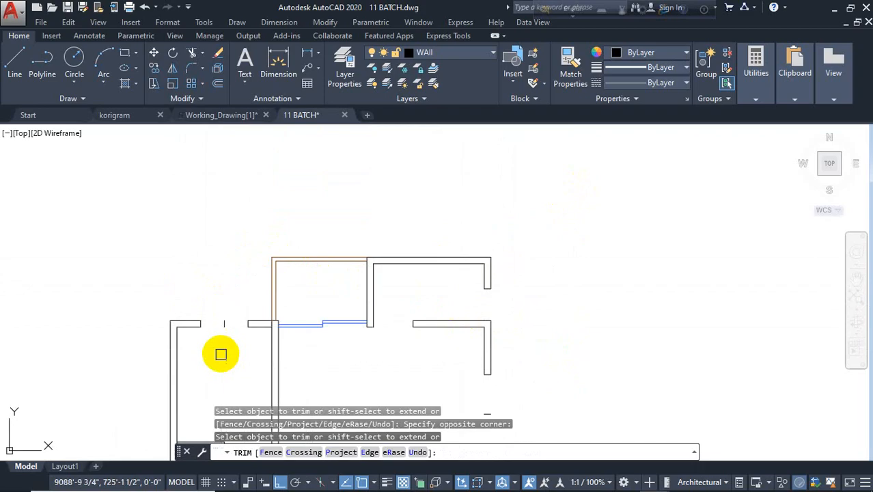
pyautogui.scroll(-4, 265, 215)
pyautogui.press('Escape')
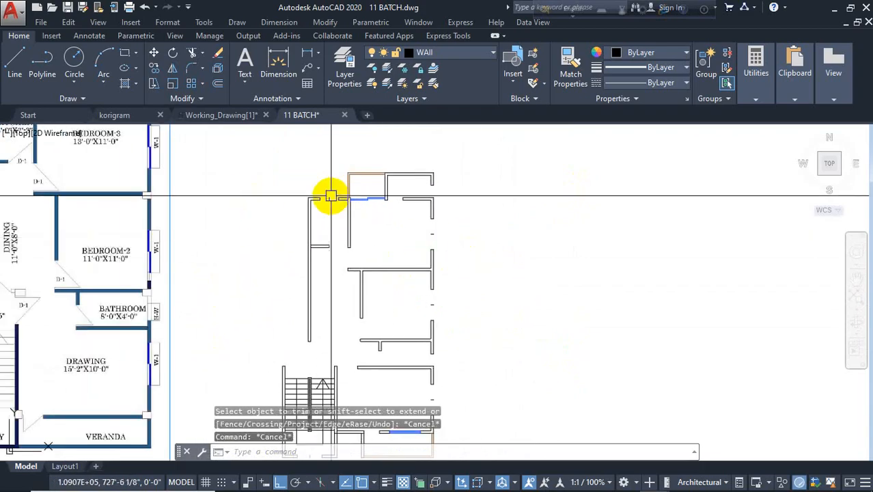
# Delete the leftover center marker stubs in the kitchen, bedroom, drawing room and stair window openings.
pyautogui.click(331, 196)
pyautogui.click(431, 233)
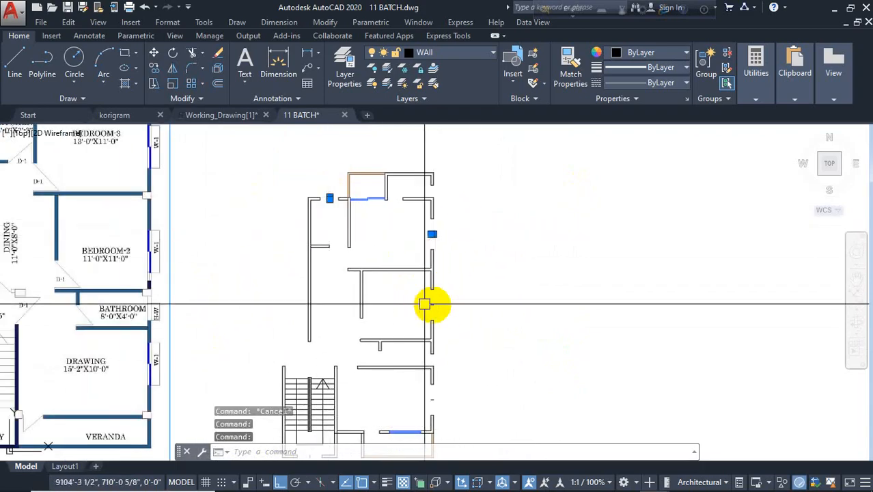
pyautogui.moveTo(483, 342); pyautogui.dragTo(473, 223, button='middle')
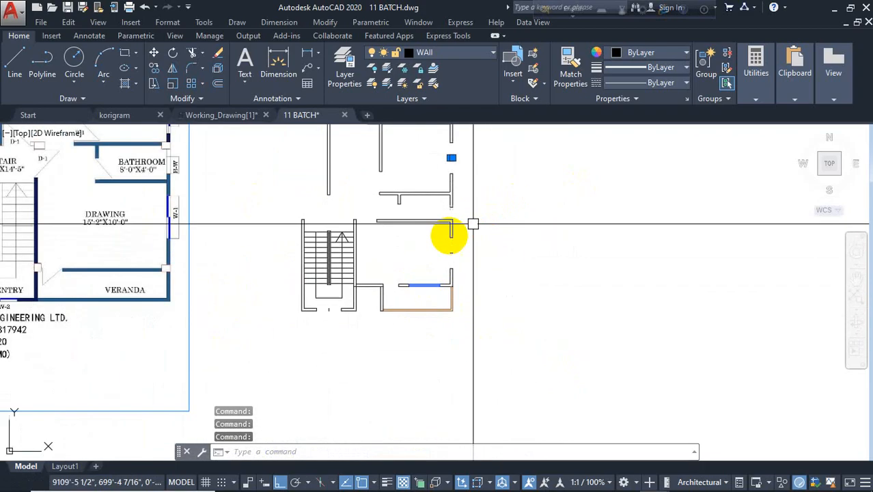
pyautogui.click(451, 253)
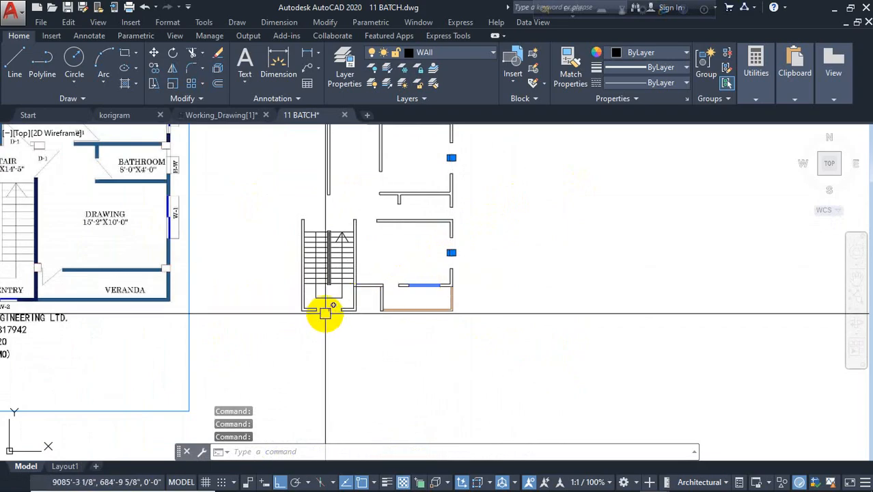
pyautogui.press('Delete')
# Move the whole drafted floor plan horizontally to the right, farther away from the reference drawing.
pyautogui.scroll(-2, 464, 293)
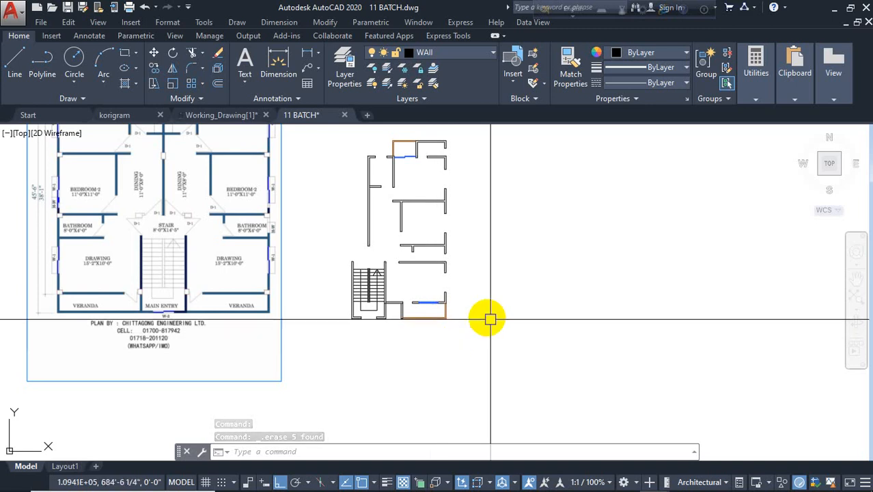
pyautogui.scroll(-2, 461, 343)
pyautogui.scroll(2, 402, 281)
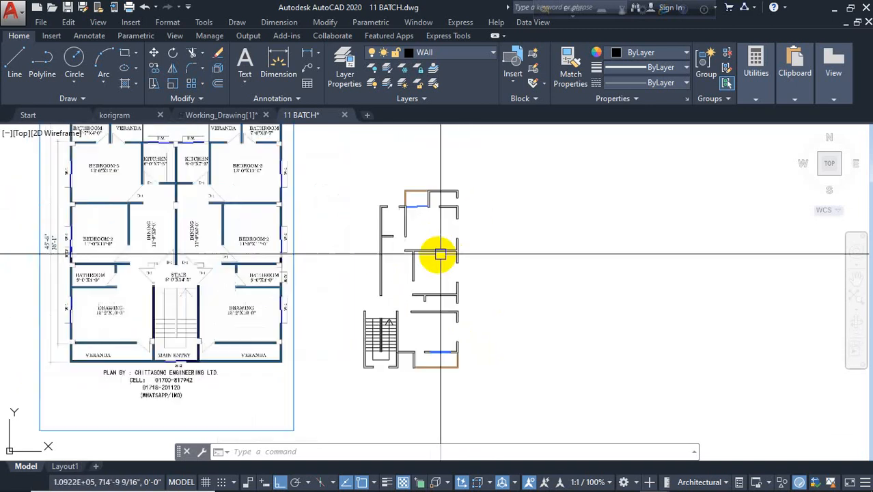
pyautogui.click(512, 171)
pyautogui.click(347, 411)
pyautogui.write('m')
pyautogui.press('Return')
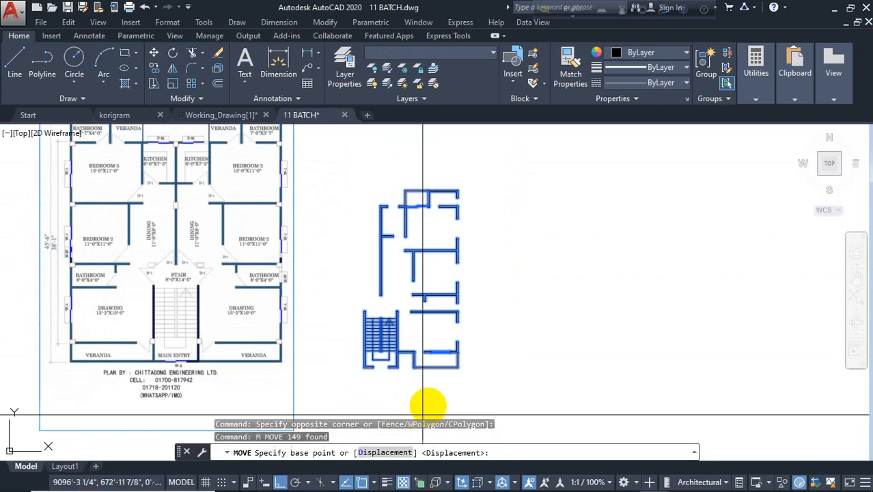
pyautogui.click(459, 368)
pyautogui.click(605, 368)
pyautogui.press('Escape')
# Save the drawing with the relocated floor plan.
pyautogui.scroll(4, 615, 301)
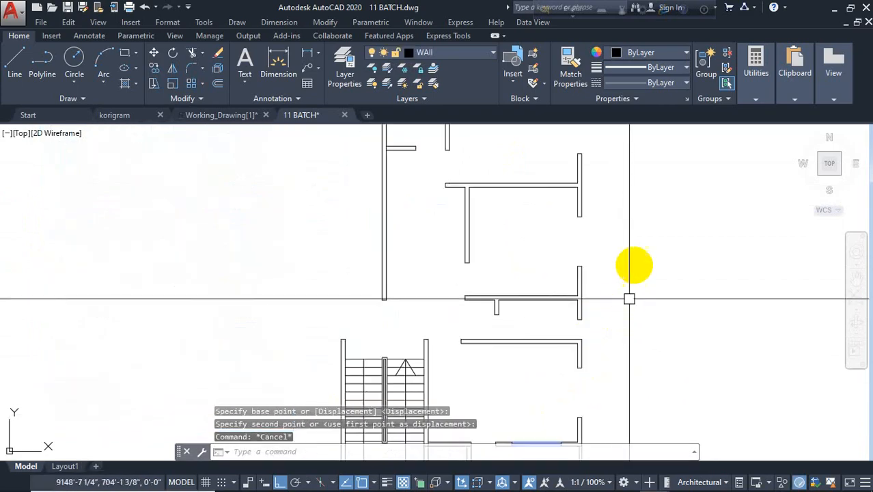
pyautogui.scroll(-4, 628, 297)
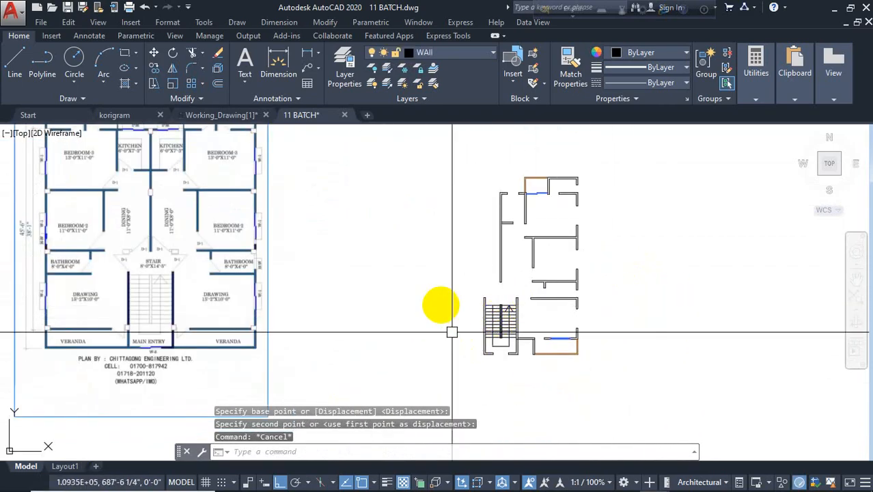
pyautogui.scroll(-2, 440, 302)
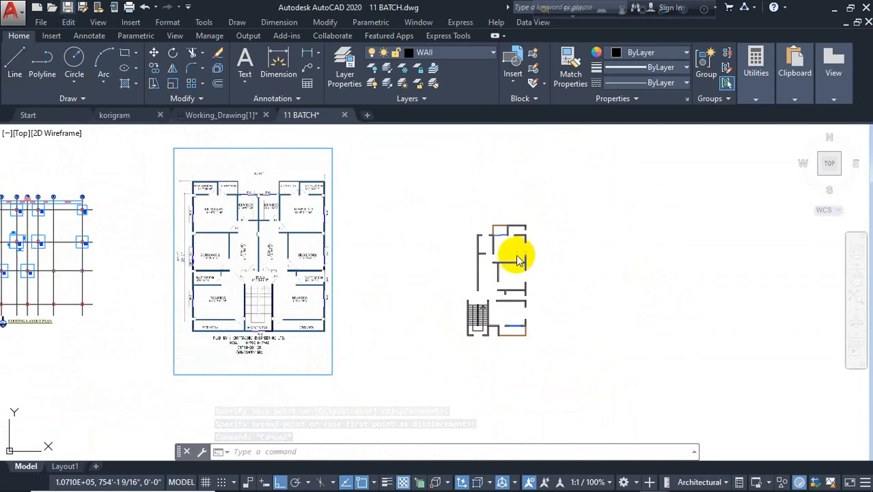
pyautogui.hotkey('ctrl', 's')
pyautogui.scroll(2, 514, 270)
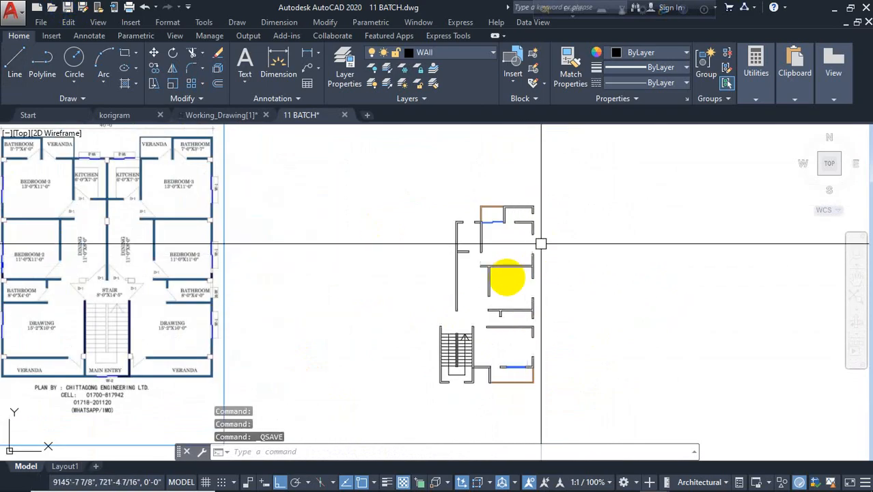
pyautogui.scroll(2, 532, 251)
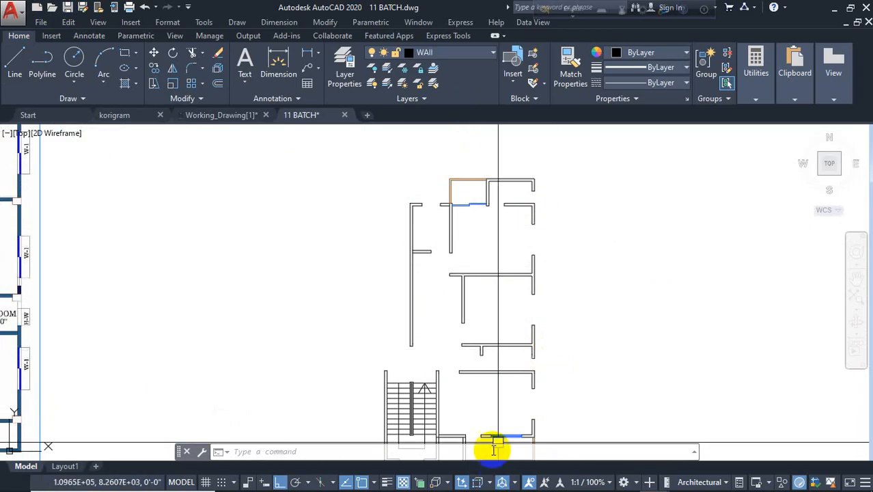
pyautogui.scroll(-3, 537, 279)
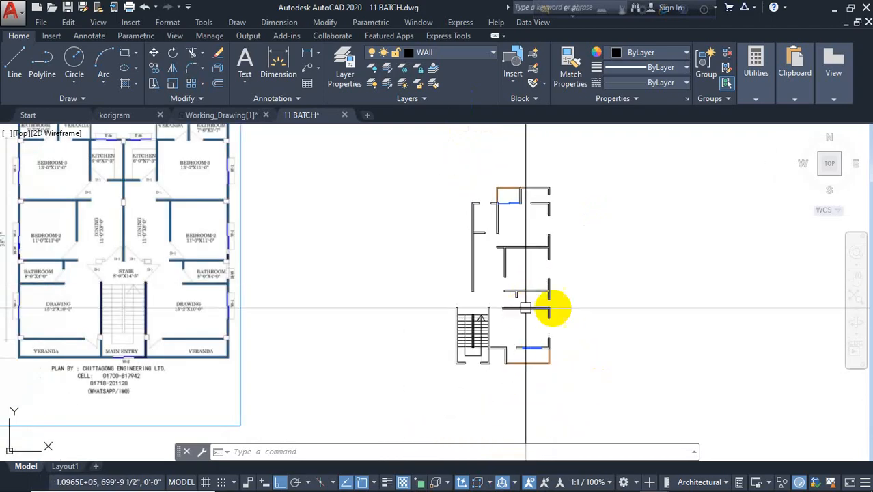
pyautogui.moveTo(524, 307); pyautogui.dragTo(564, 308, button='middle')
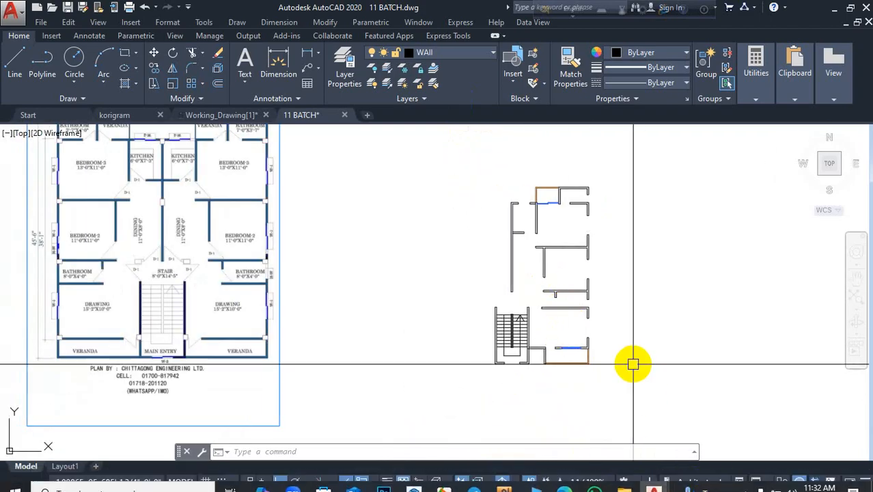